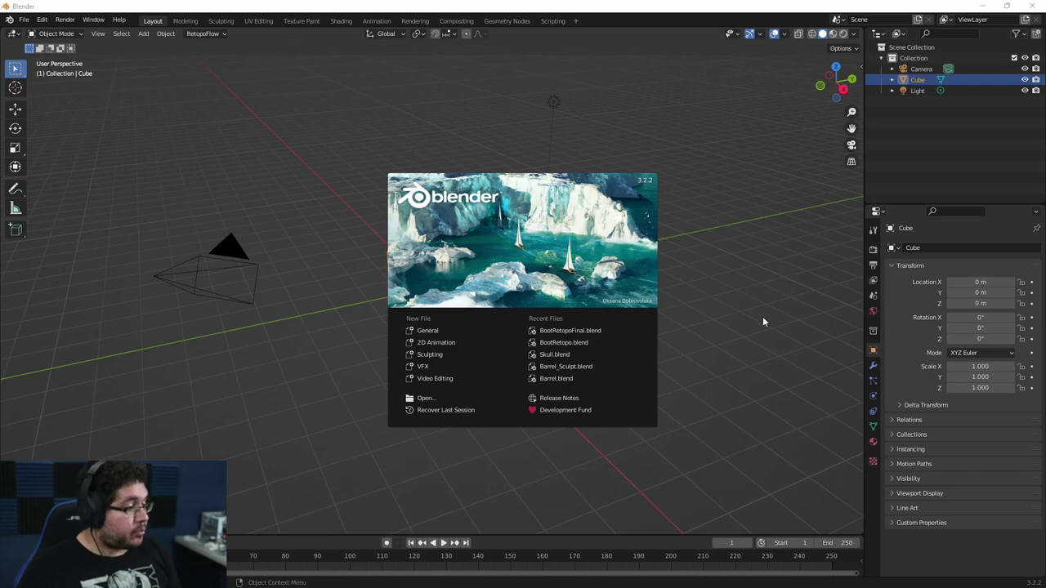
Dismiss the splash screen and open the recent file BootRetopoFinal.blend.
click(740, 284)
click(24, 20)
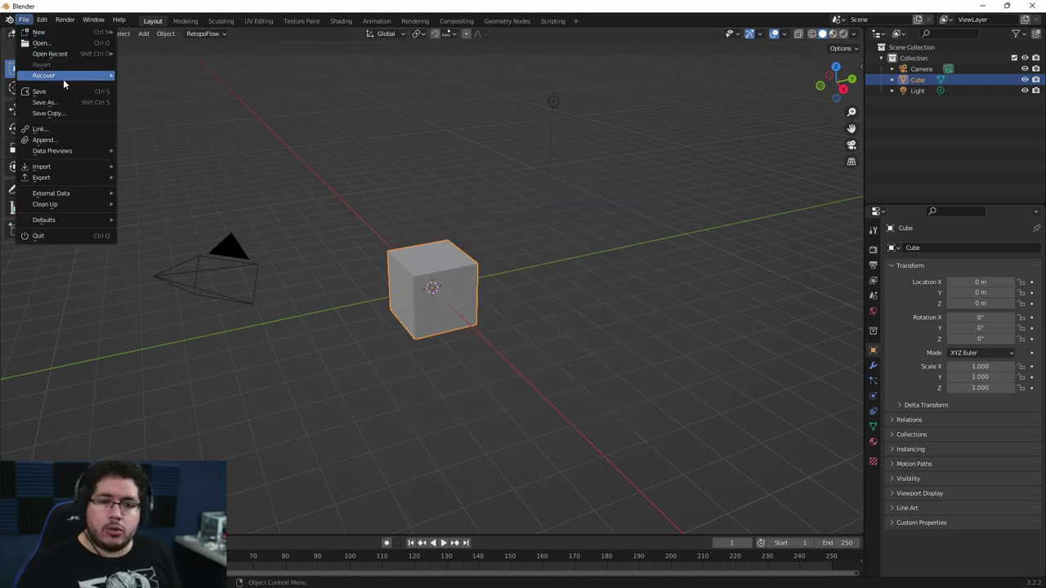
click(26, 20)
mouse_move(49, 53)
click(149, 59)
Select the RetopoFlow boot and hide the Boot_High object in the viewport.
scroll(550, 400, up, 1)
shift+middle_drag(550, 400, 538, 313)
scroll(521, 273, up, 3)
click(520, 272)
click(498, 181)
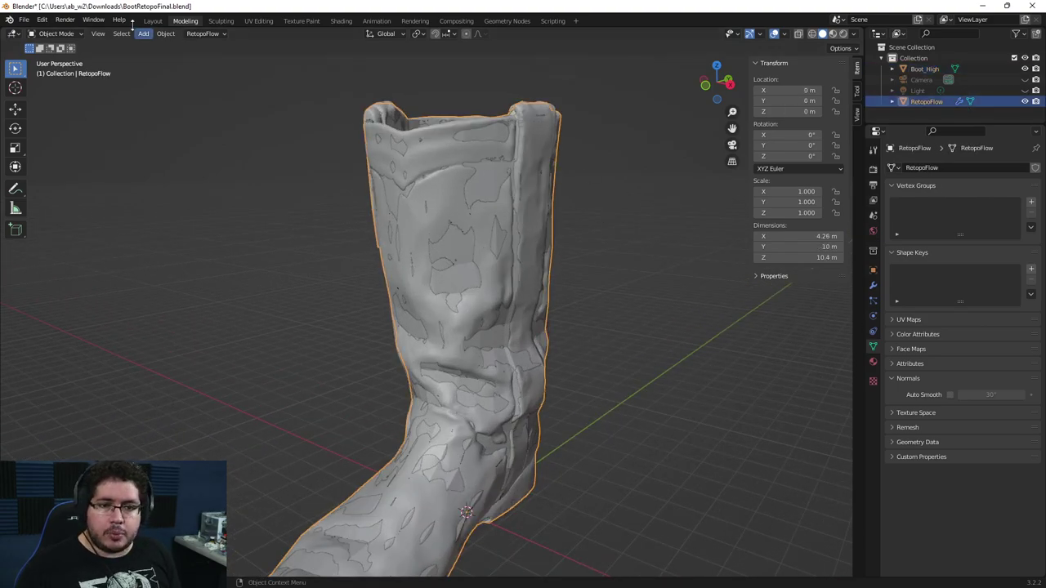
middle_drag(221, 106, 338, 197)
shift+middle_drag(405, 244, 396, 213)
scroll(536, 275, down, 2)
scroll(533, 273, up, 2)
middle_drag(280, 251, 339, 269)
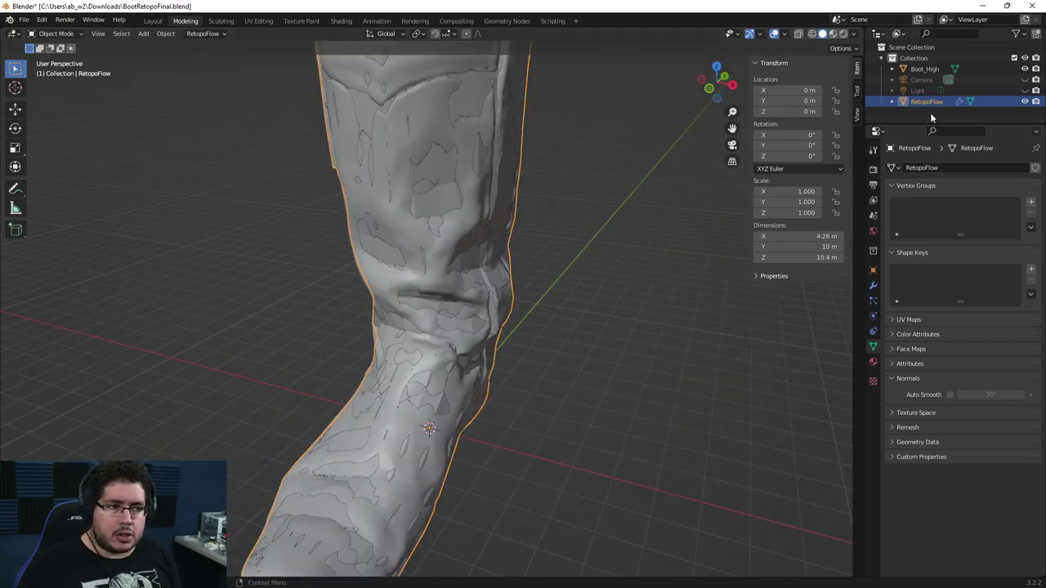
click(1025, 69)
Apply smooth shading to the RetopoFlow boot and clear the selection.
scroll(589, 243, down, 3)
middle_drag(589, 244, 441, 351)
click(608, 308)
scroll(596, 315, down, 3)
scroll(427, 334, up, 4)
click(428, 209)
right_click(428, 209)
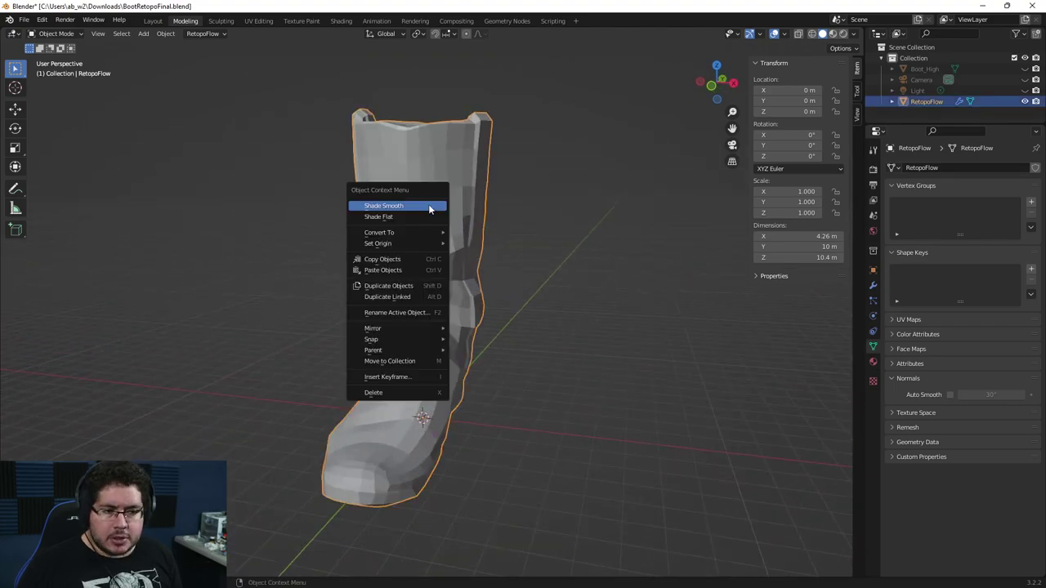
click(426, 206)
mouse_move(515, 250)
middle_down()
mouse_move(367, 232)
mouse_move(342, 253)
mouse_move(527, 266)
middle_up()
click(527, 266)
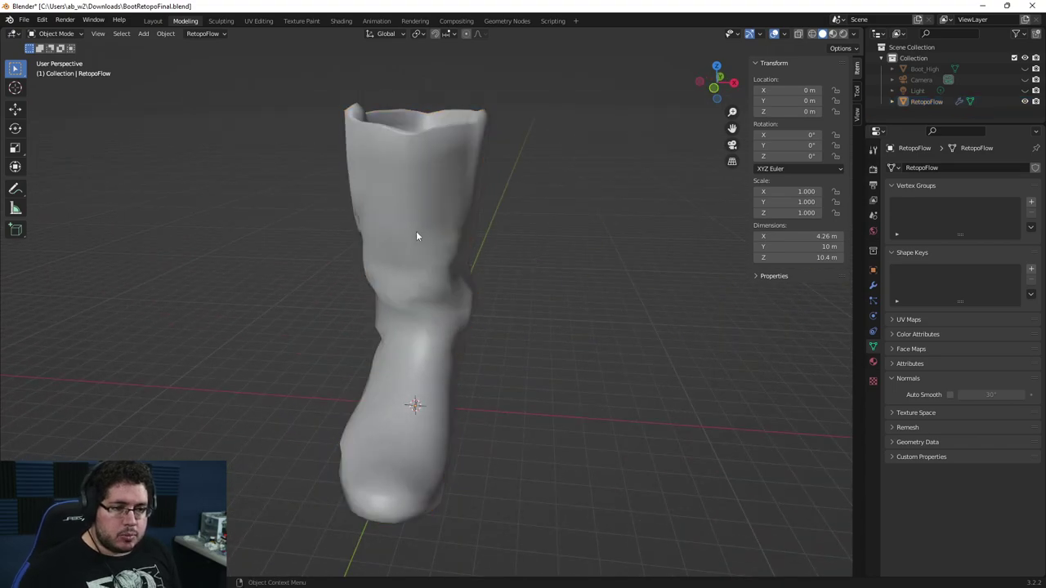
Select the RetopoFlow boot and enter Edit Mode on its mesh.
middle_drag(327, 236, 453, 229)
scroll(452, 230, up, 3)
middle_drag(402, 206, 397, 292)
scroll(401, 290, down, 5)
click(421, 260)
key(Tab)
scroll(456, 340, up, 6)
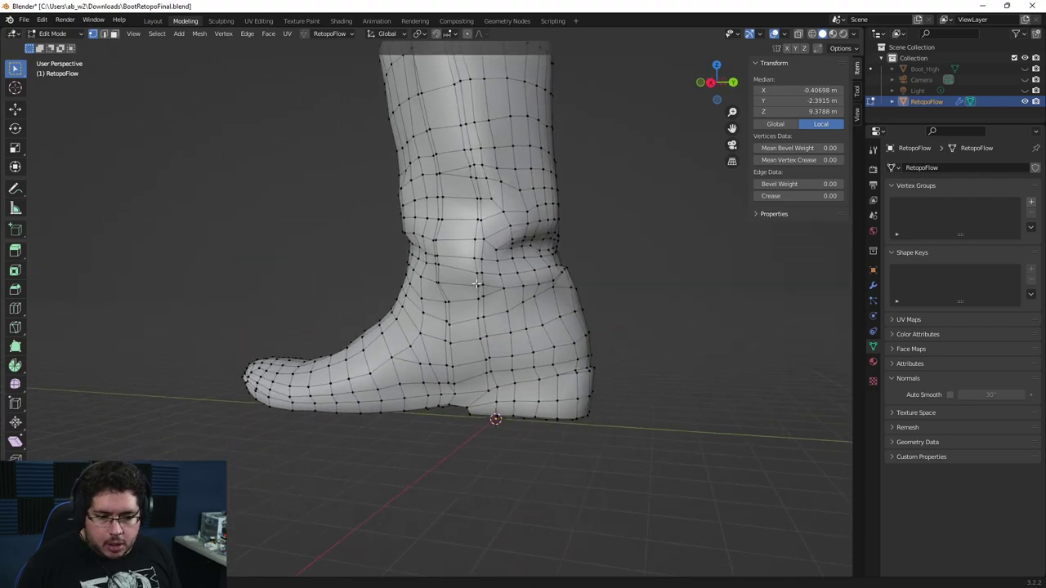
Examine the boot's mesh topology along the shaft, ankle and foot from several sides.
scroll(456, 340, down, 3)
middle_drag(457, 341, 575, 354)
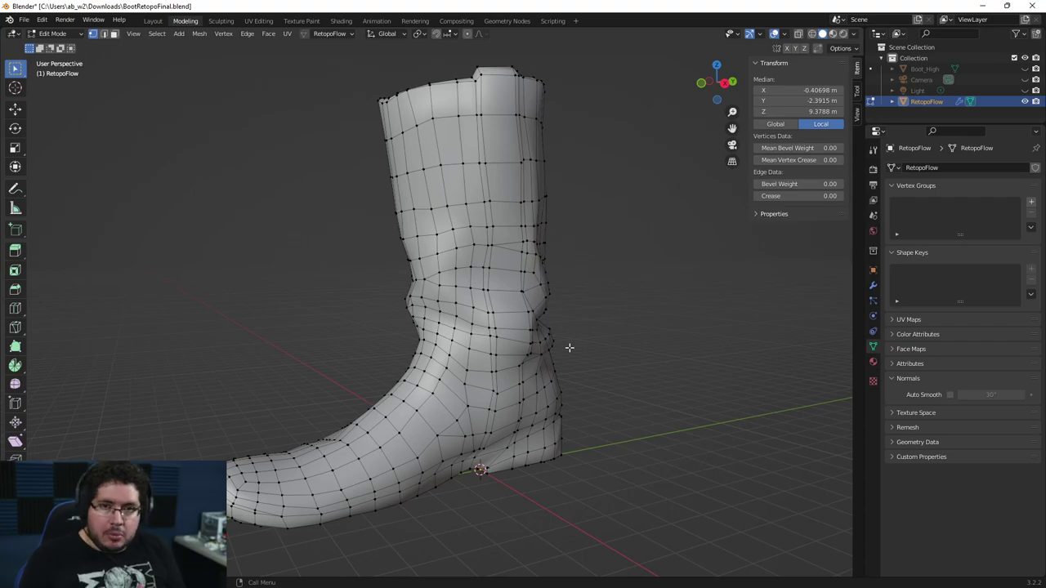
scroll(560, 338, down, 4)
scroll(561, 338, up, 6)
middle_drag(418, 368, 549, 361)
scroll(567, 317, down, 4)
scroll(567, 317, up, 3)
middle_drag(446, 363, 517, 396)
scroll(517, 396, up, 2)
middle_drag(303, 429, 463, 342)
scroll(604, 366, up, 1)
In edge select mode, select the edge loop separating the sole and heel from the upper boot and mark it as a seam.
key(2)
scroll(565, 377, down, 3)
scroll(463, 341, up, 2)
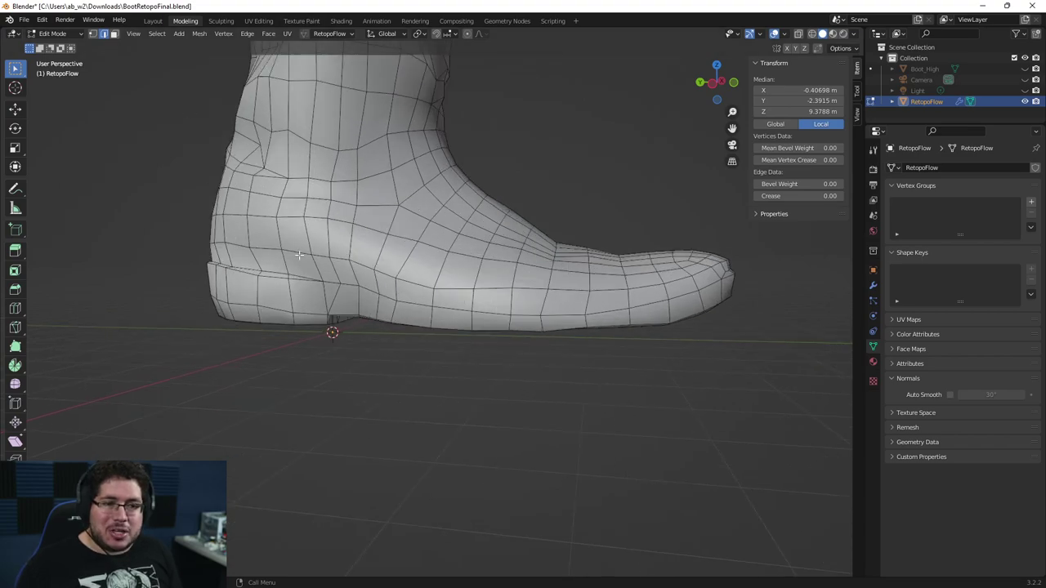
alt+click(420, 304)
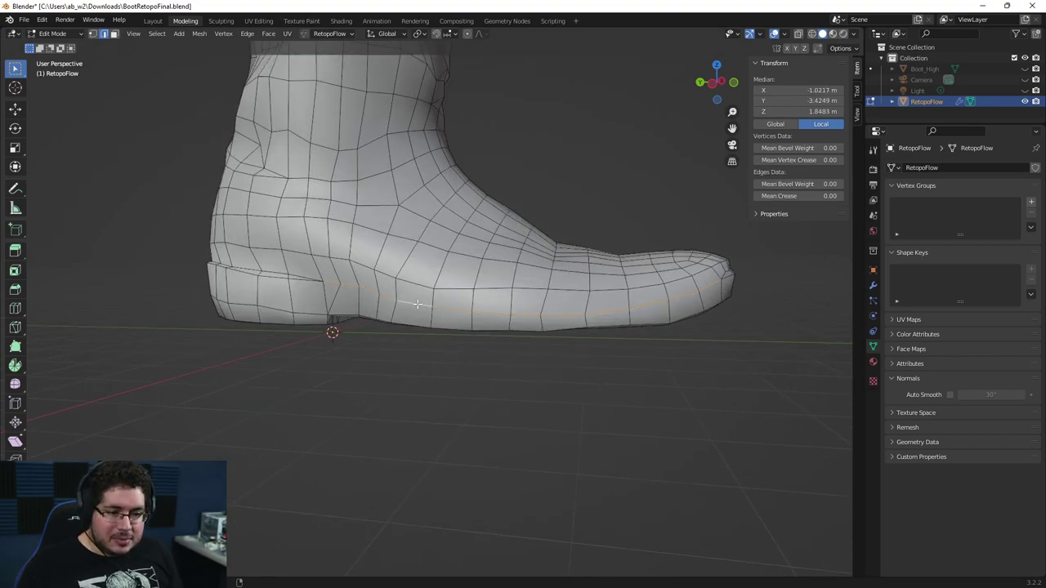
shift+middle_drag(428, 342, 498, 350)
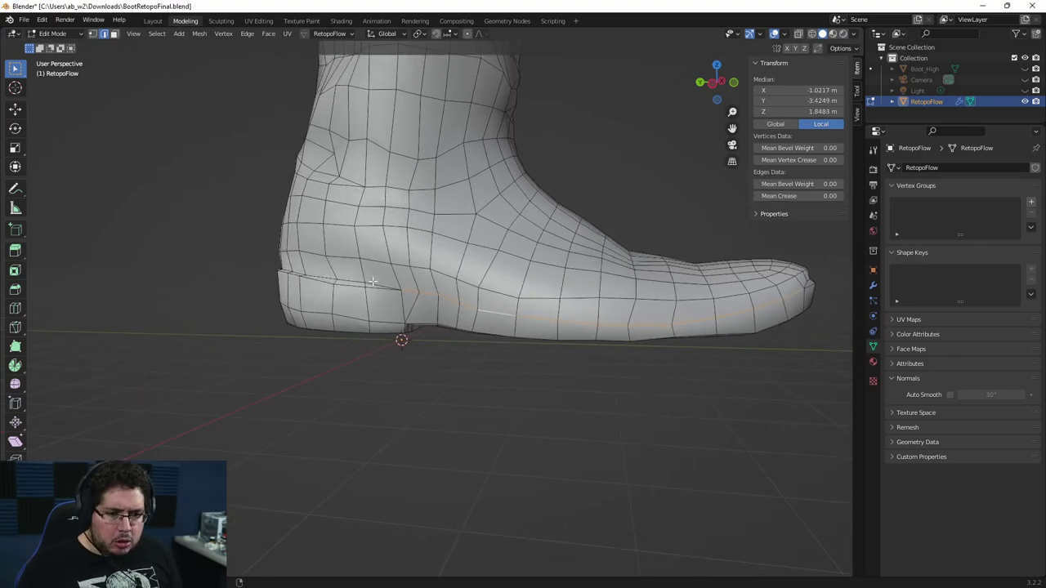
alt+click(374, 283)
middle_drag(374, 282, 509, 281)
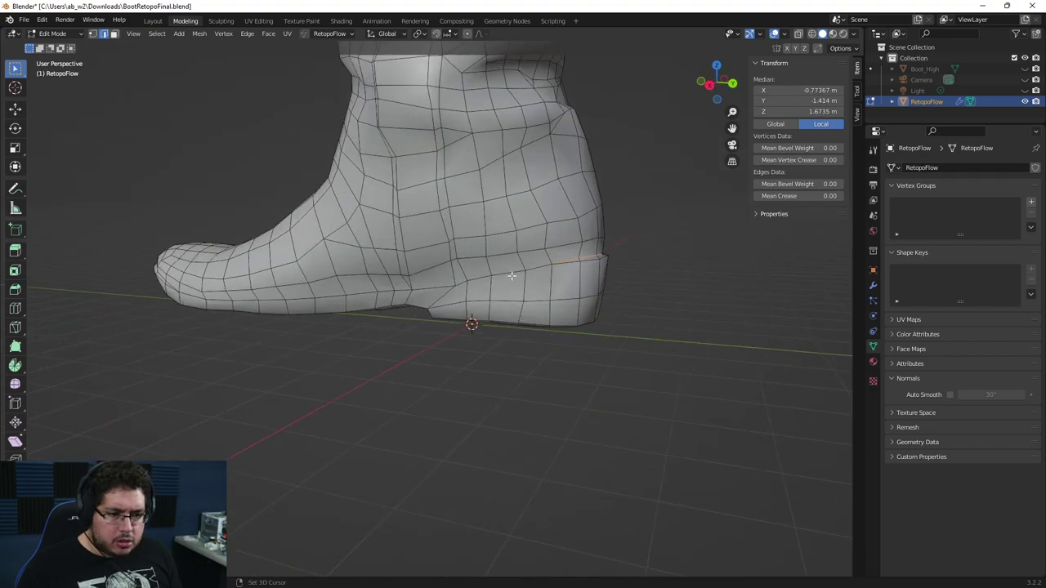
alt+click(510, 273)
alt+click(401, 290)
middle_drag(401, 290, 461, 282)
scroll(482, 347, up, 3)
alt+shift+click(488, 334)
shift+click(446, 279)
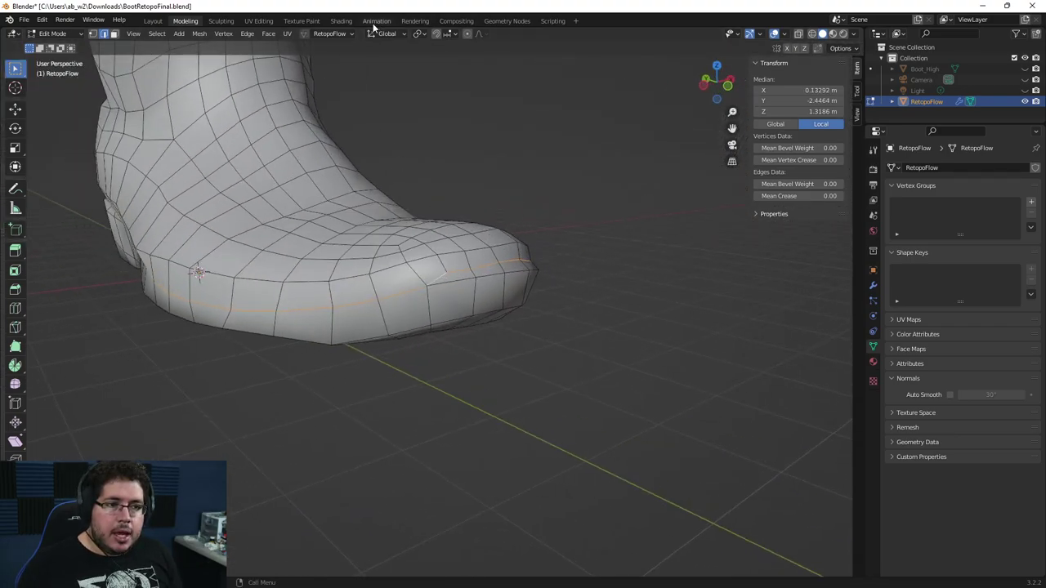
click(287, 33)
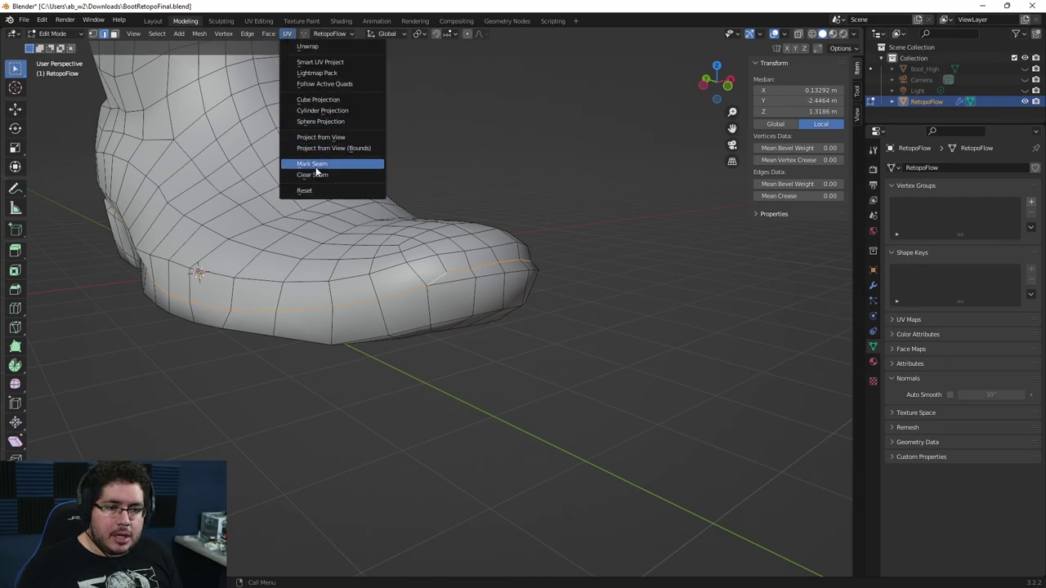
click(312, 163)
middle_drag(651, 241, 329, 171)
click(645, 239)
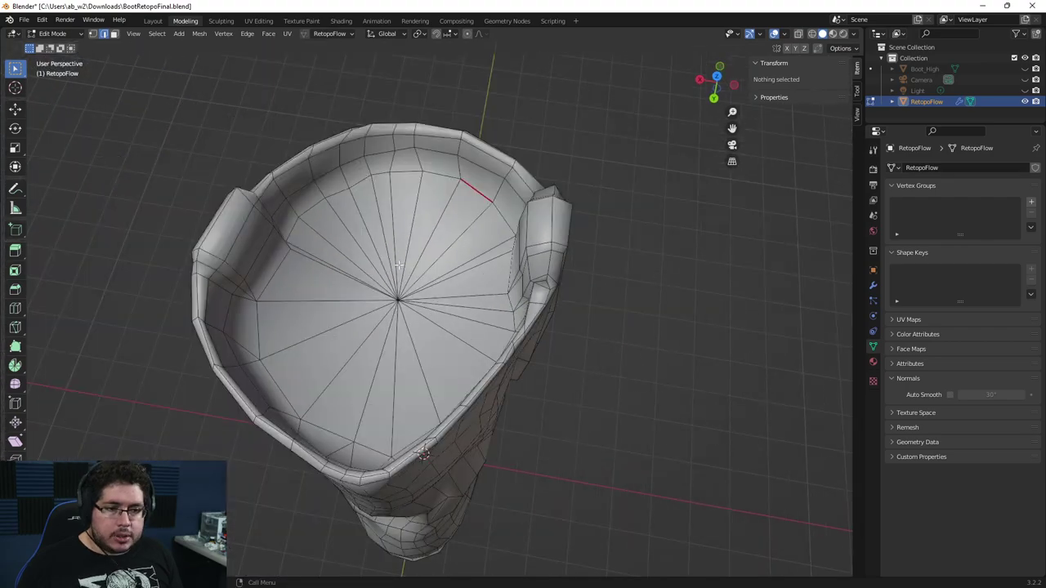
Select the ring of edges around the fan-shaped cap inside the boot's opening and mark it as a seam.
shift+click(361, 181)
alt+shift+click(361, 181)
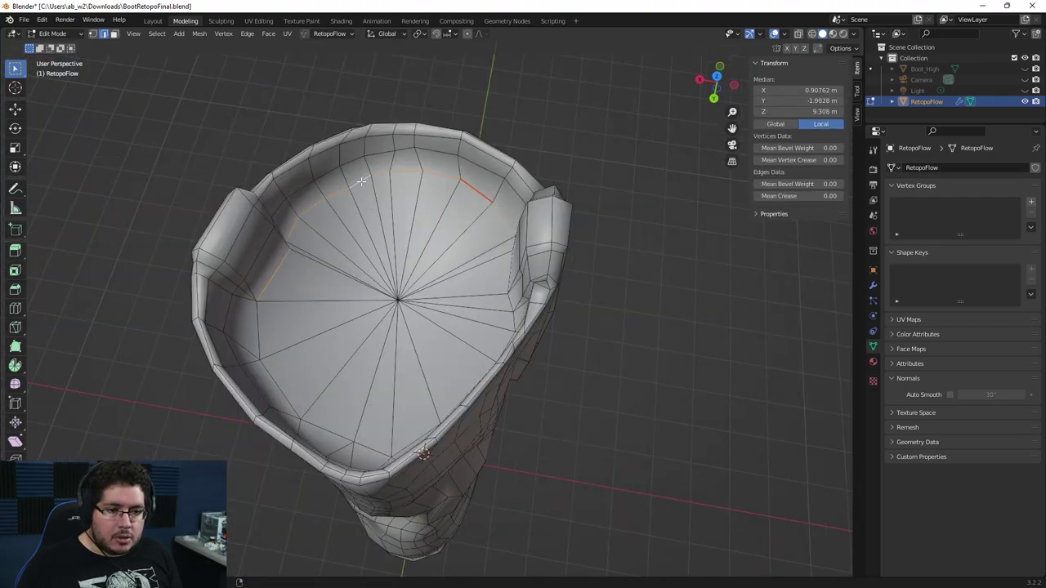
middle_drag(519, 226, 542, 141)
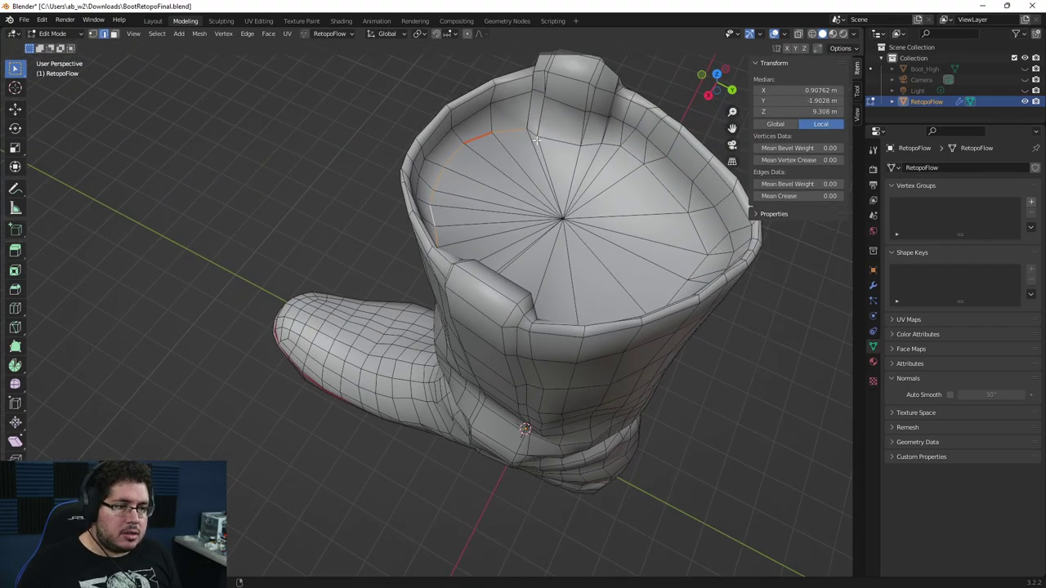
shift+click(592, 145)
shift+click(608, 145)
shift+click(641, 166)
middle_drag(643, 166, 499, 166)
shift+click(500, 165)
shift+click(527, 164)
shift+click(555, 179)
shift+click(597, 221)
middle_drag(613, 254, 673, 277)
click(287, 34)
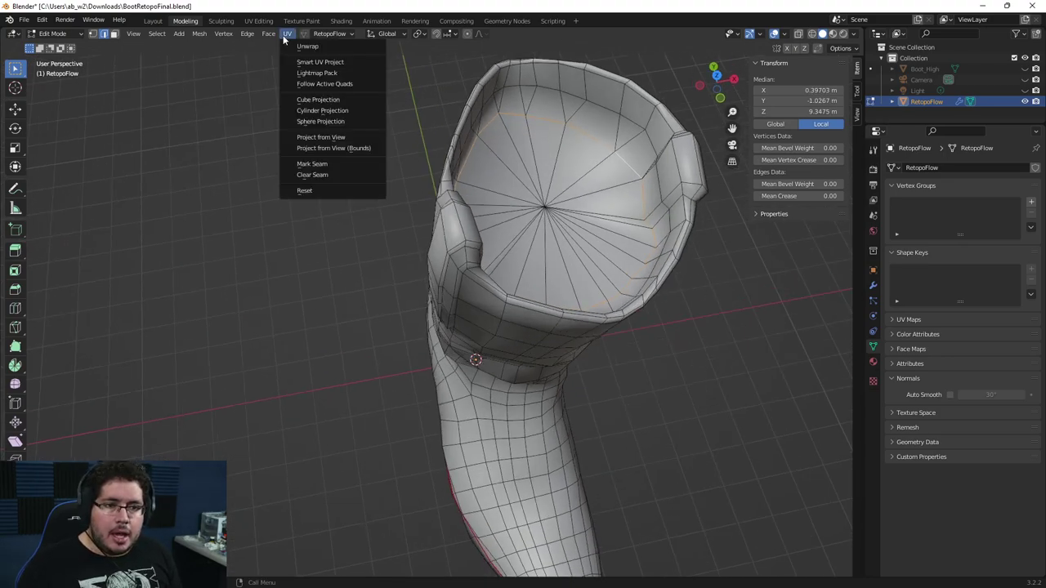
click(319, 163)
middle_drag(304, 222, 241, 164)
click(355, 224)
Examine the marked seams and the boot's shaft from several sides to judge where a vertical cut can go.
middle_drag(352, 202, 292, 197)
scroll(296, 196, down, 1)
scroll(292, 197, up, 1)
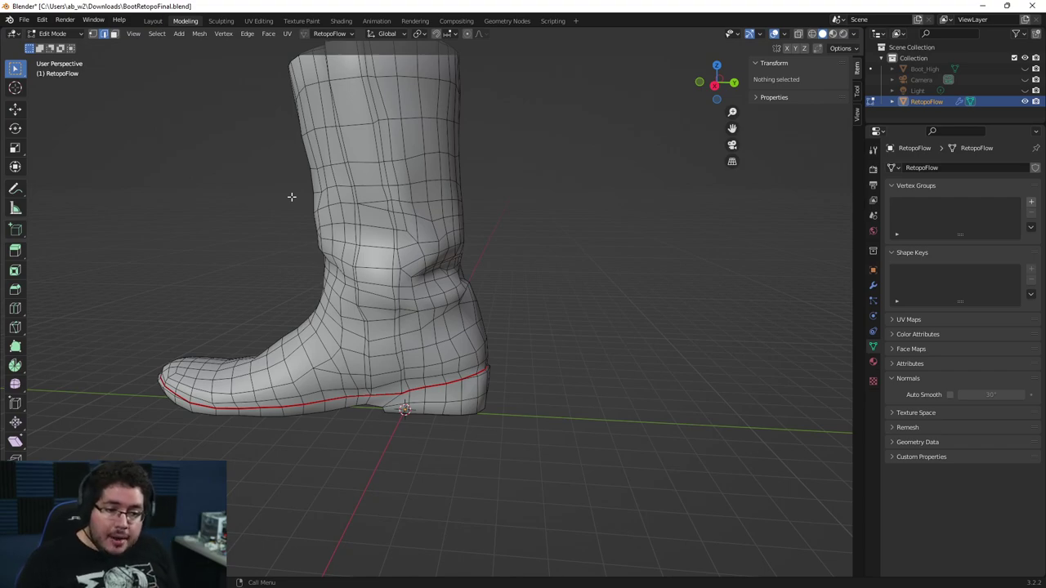
middle_drag(485, 155, 408, 203)
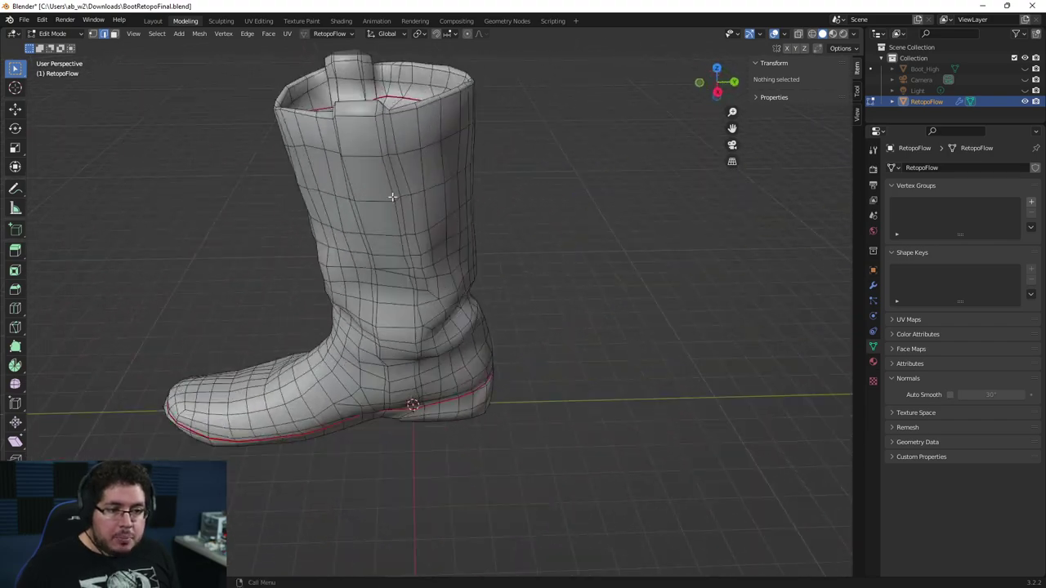
middle_drag(549, 259, 512, 240)
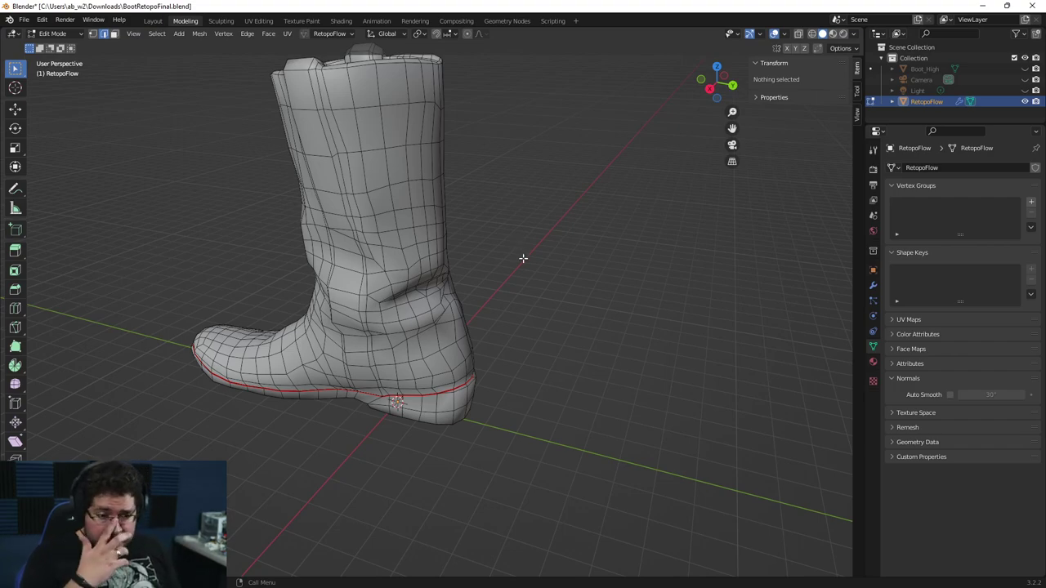
middle_drag(504, 289, 458, 286)
scroll(493, 295, up, 2)
middle_drag(508, 262, 456, 267)
scroll(519, 267, down, 3)
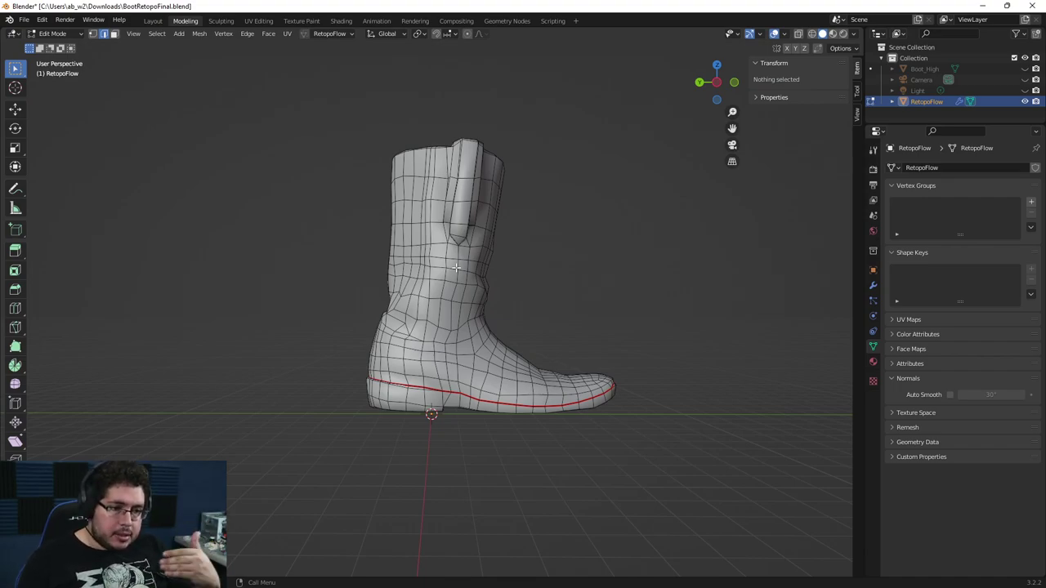
Select an edge path from the inner cap seam over the rim beside the pull tab, down the shaft to the sole seam, and mark it as a seam.
scroll(456, 268, up, 3)
middle_drag(456, 267, 581, 422)
scroll(582, 422, up, 5)
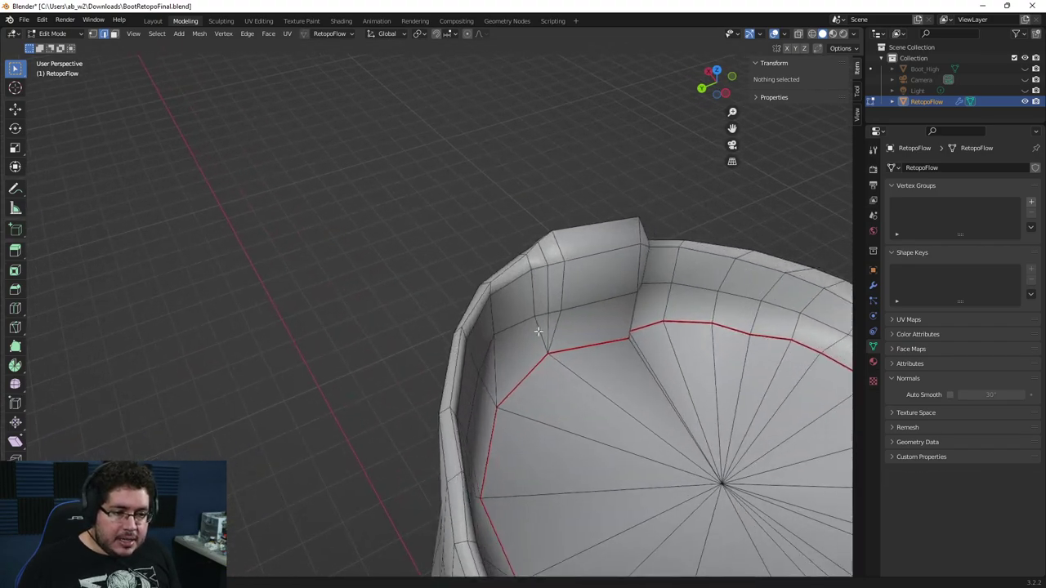
shift+middle_drag(566, 348, 433, 335)
click(442, 313)
middle_drag(424, 255, 572, 215)
alt+click(398, 250)
middle_drag(398, 250, 408, 222)
shift+click(421, 203)
shift+click(435, 291)
shift+middle_drag(413, 365, 394, 238)
shift+click(435, 250)
shift+click(443, 278)
shift+click(452, 314)
shift+middle_drag(463, 359, 452, 245)
shift+click(449, 249)
alt+click(440, 313)
middle_drag(439, 313, 444, 212)
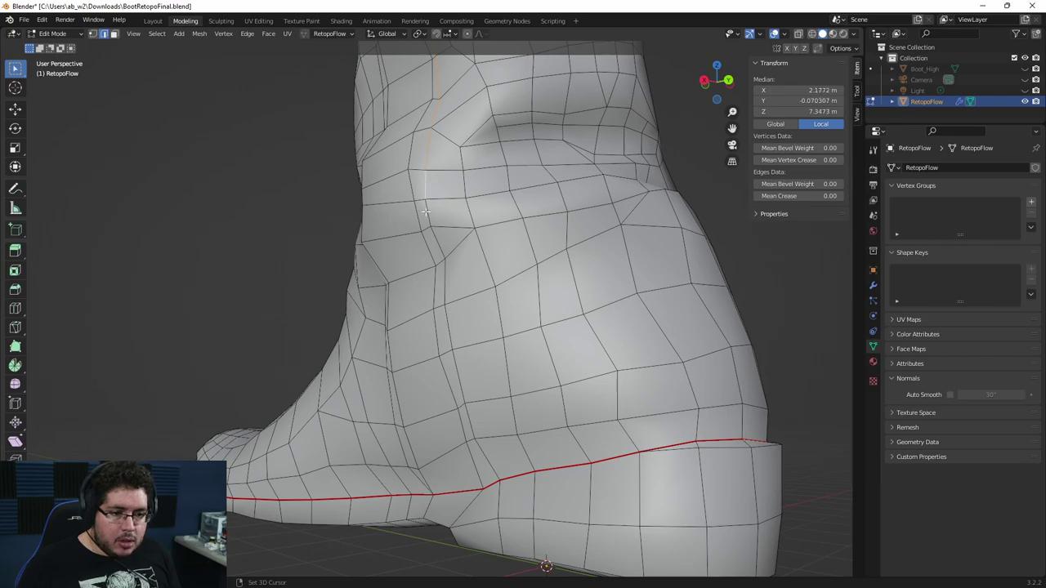
middle_drag(461, 326, 462, 284)
alt+click(464, 357)
shift+click(470, 379)
shift+click(489, 417)
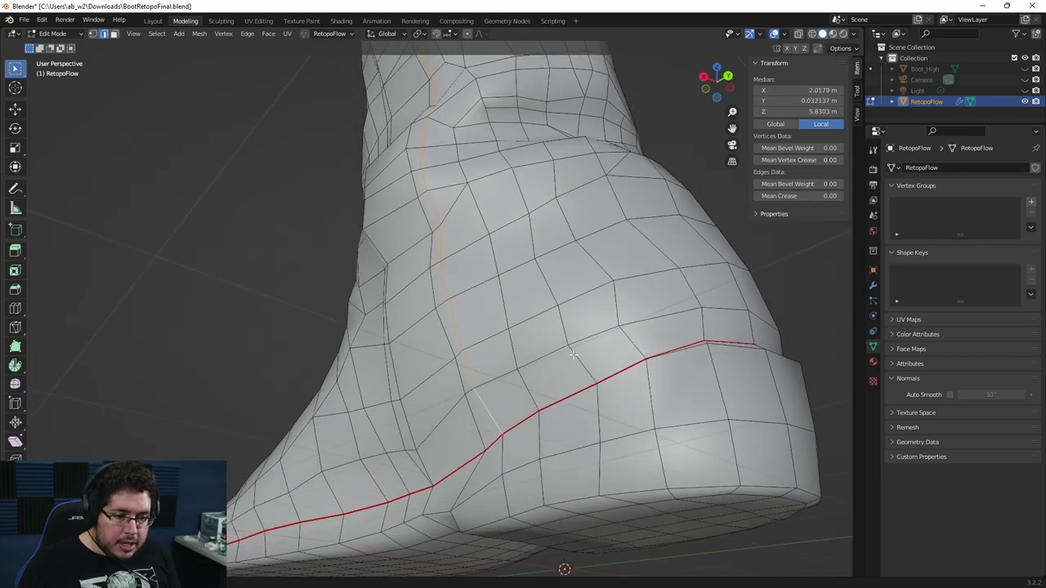
scroll(497, 417, down, 2)
middle_drag(497, 416, 569, 331)
middle_drag(484, 329, 489, 380)
click(287, 34)
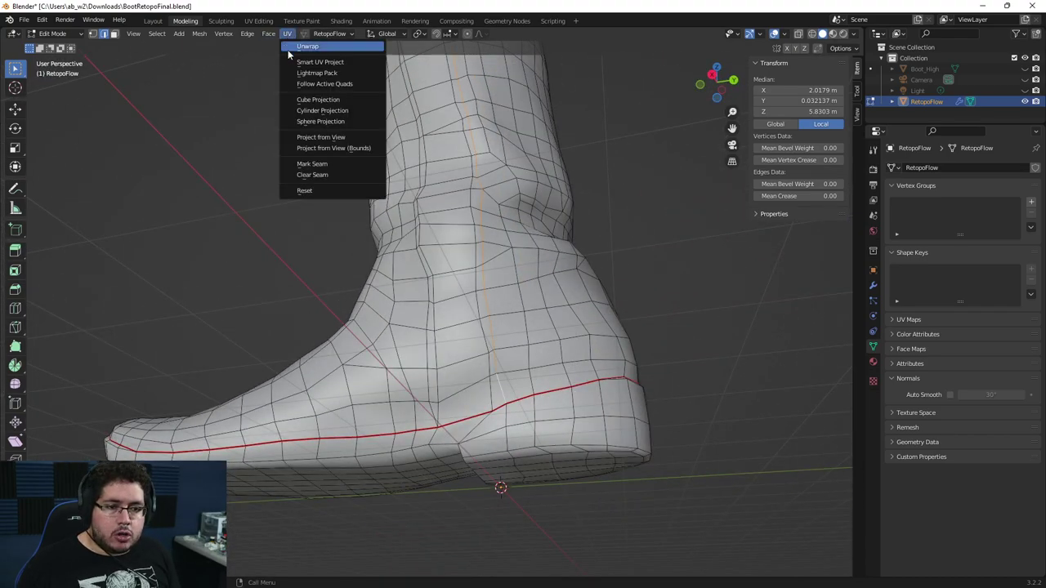
click(298, 167)
click(270, 252)
Check the finished seams around the boot and switch to the UV Editing workspace.
scroll(270, 251, down, 4)
middle_drag(539, 331, 383, 340)
shift+middle_drag(527, 253, 550, 390)
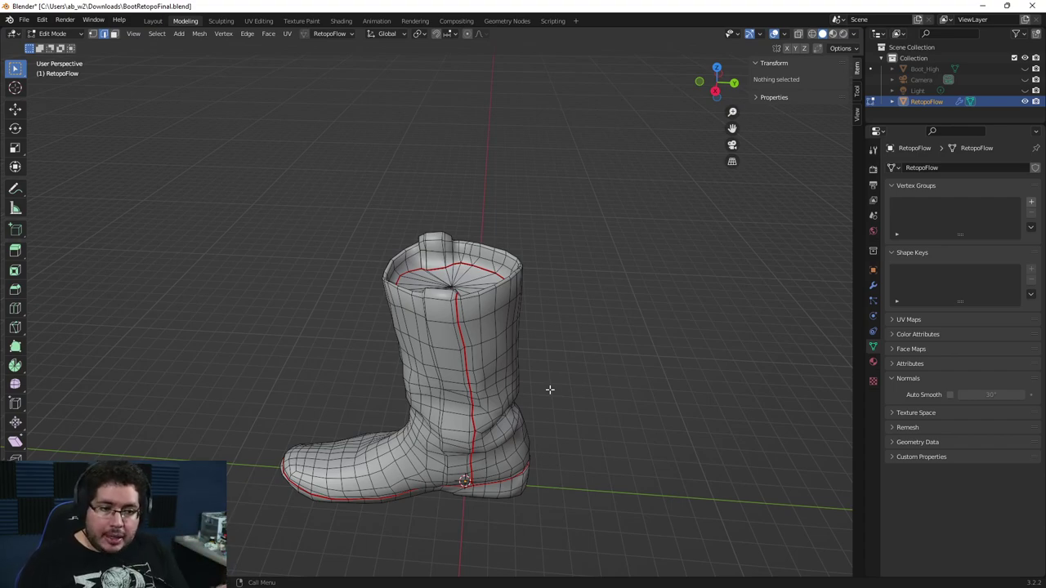
mouse_move(560, 387)
middle_down()
mouse_move(563, 285)
mouse_move(591, 315)
mouse_move(568, 369)
middle_up()
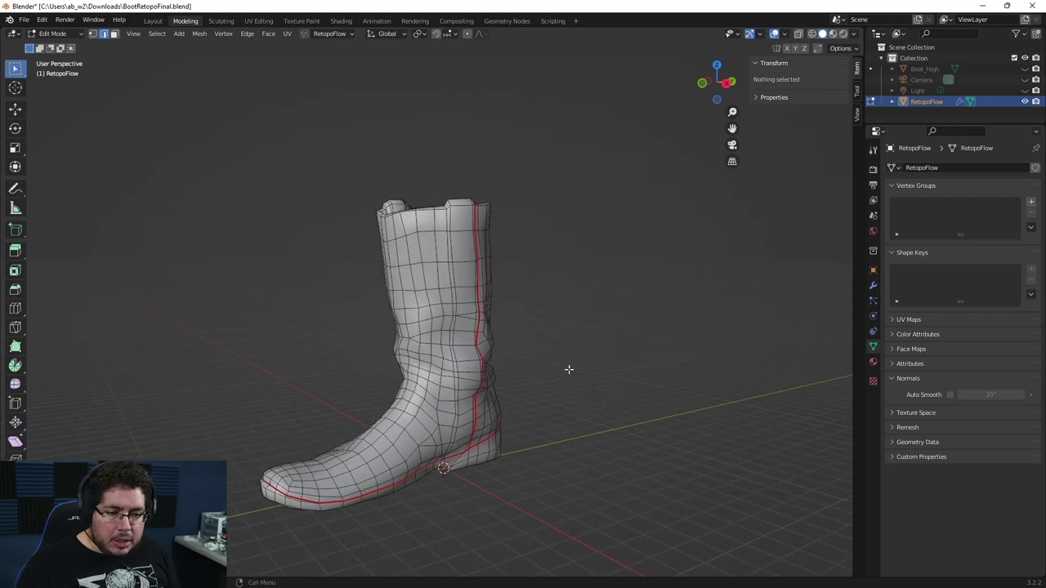
click(287, 34)
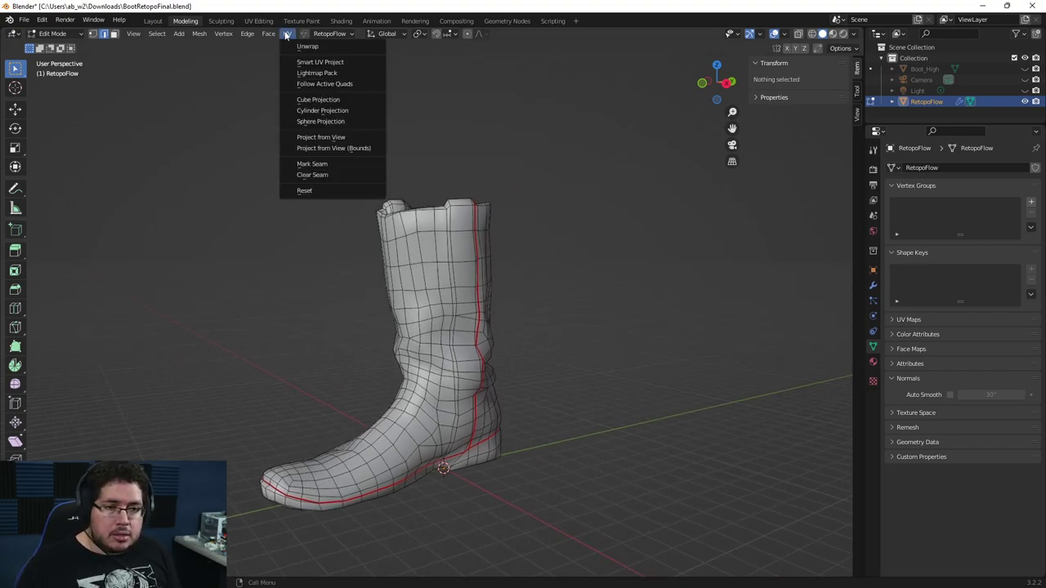
click(287, 35)
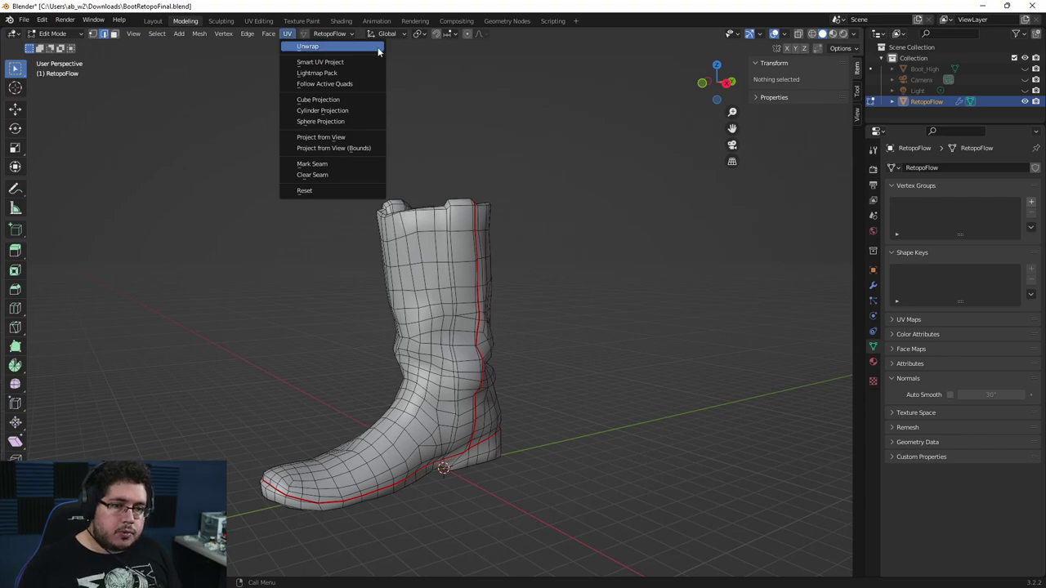
click(258, 21)
scroll(577, 204, down, 5)
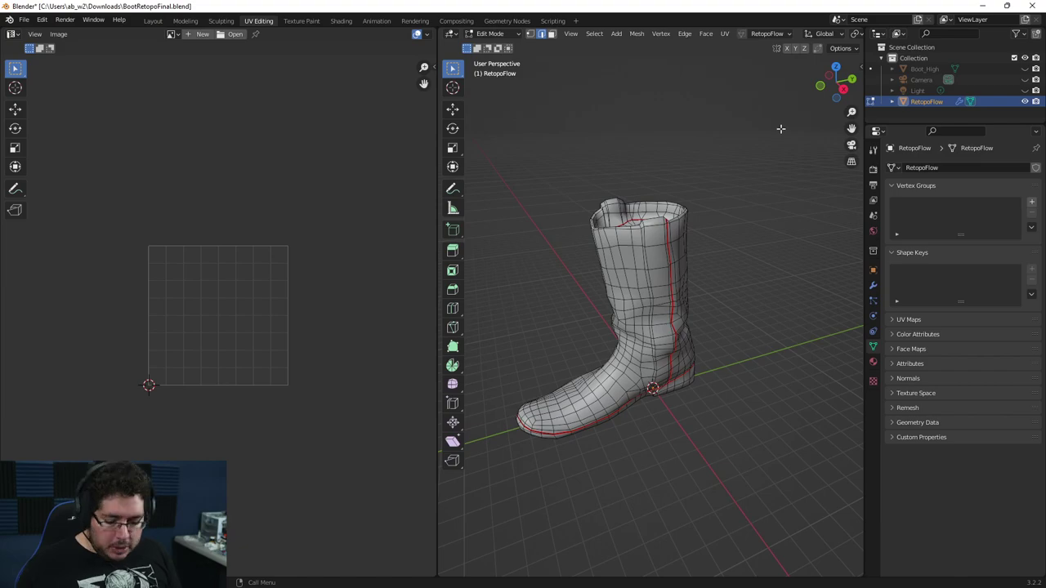
Show the boot in wireframe, select the entire mesh and unwrap it, fitting the UV layout in view.
key(z)
click(658, 122)
drag(786, 133, 451, 479)
drag(757, 147, 459, 544)
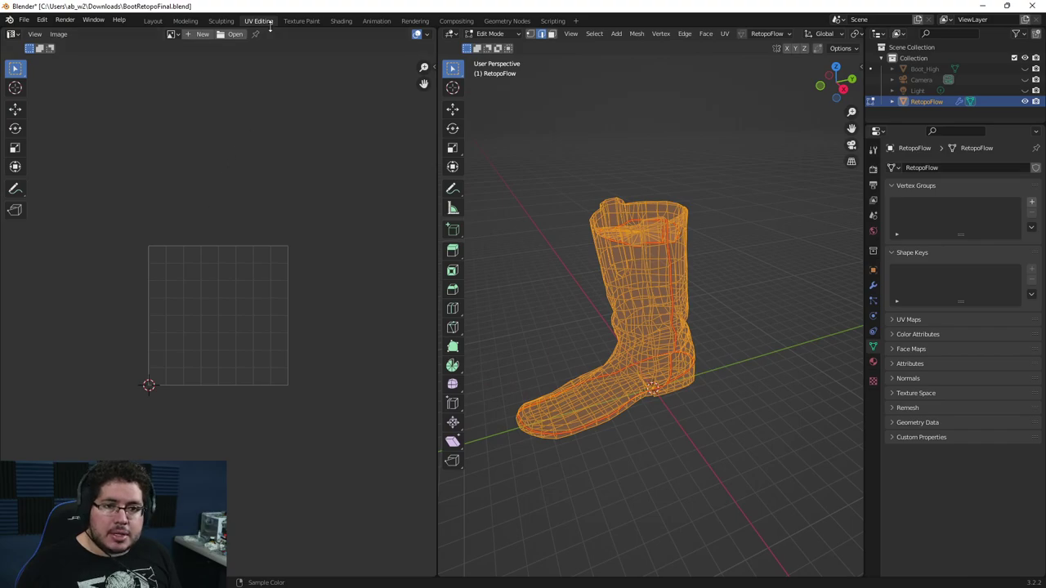
click(725, 34)
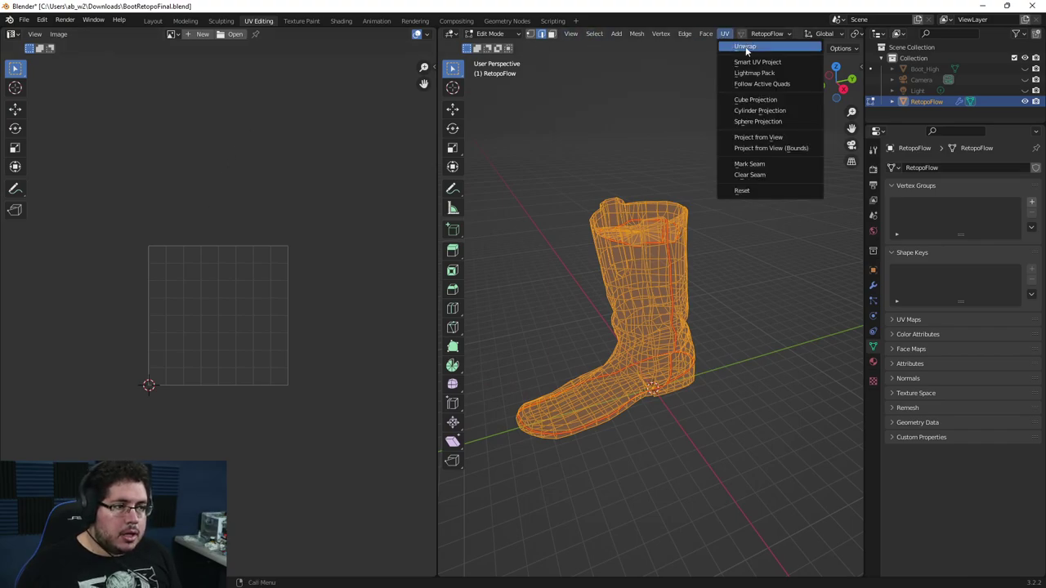
click(745, 47)
scroll(315, 299, up, 3)
click(362, 252)
scroll(362, 253, up, 5)
key(Home)
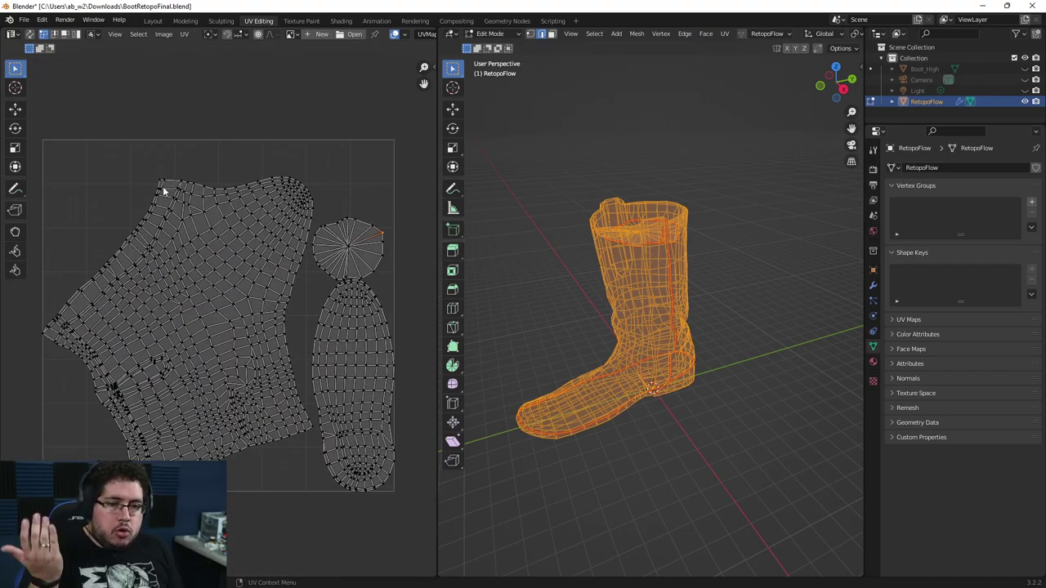
Select all the boot's UV islands in the UV editor.
scroll(237, 199, down, 2)
middle_drag(199, 220, 277, 180)
drag(159, 137, 361, 402)
click(317, 230)
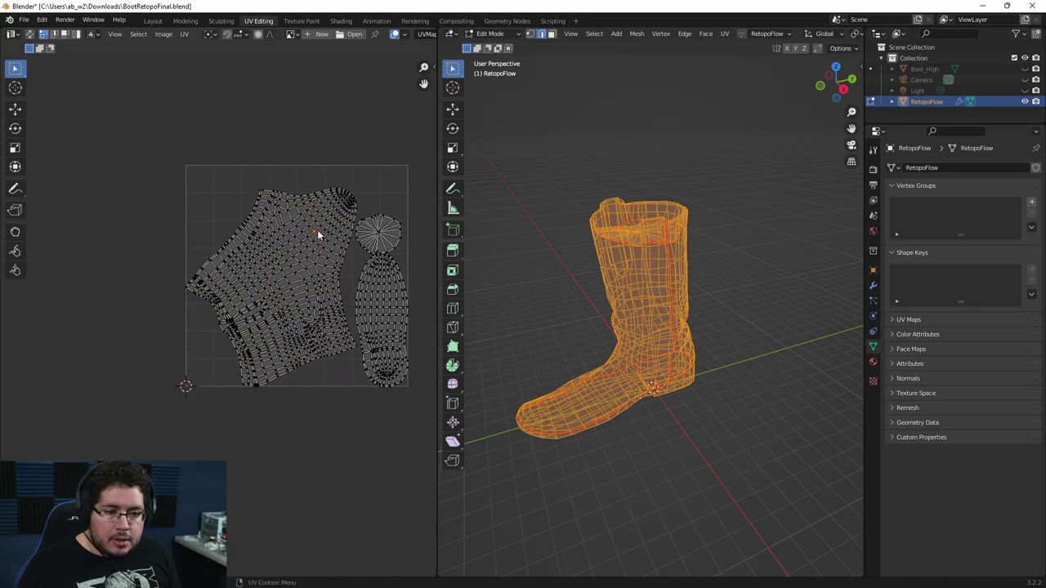
key(a)
key(alt+a)
key(a)
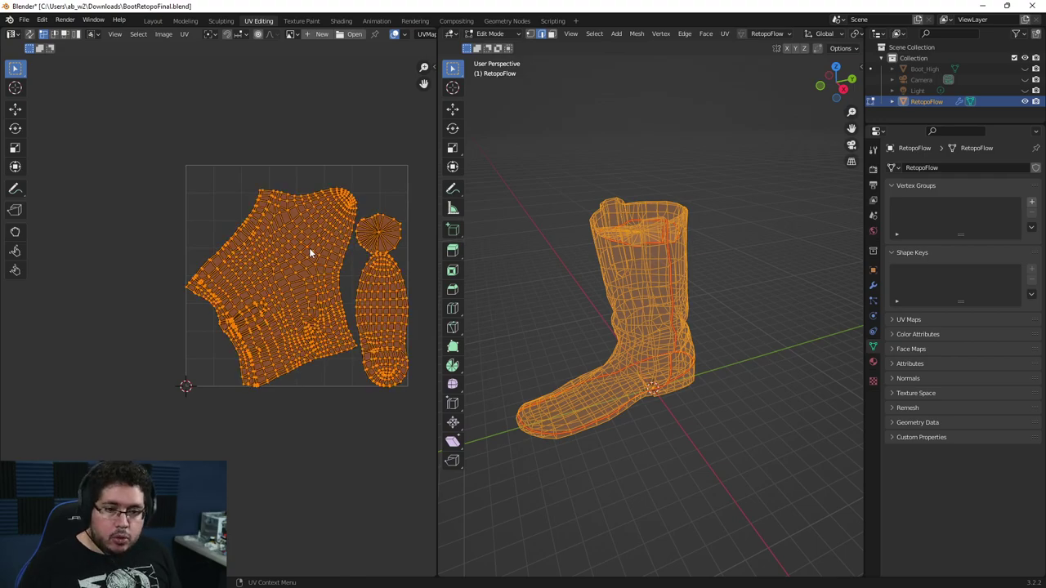
Rotate all the UV islands together until the boot's shaft stands upright, and move them up within the UV square.
key(r)
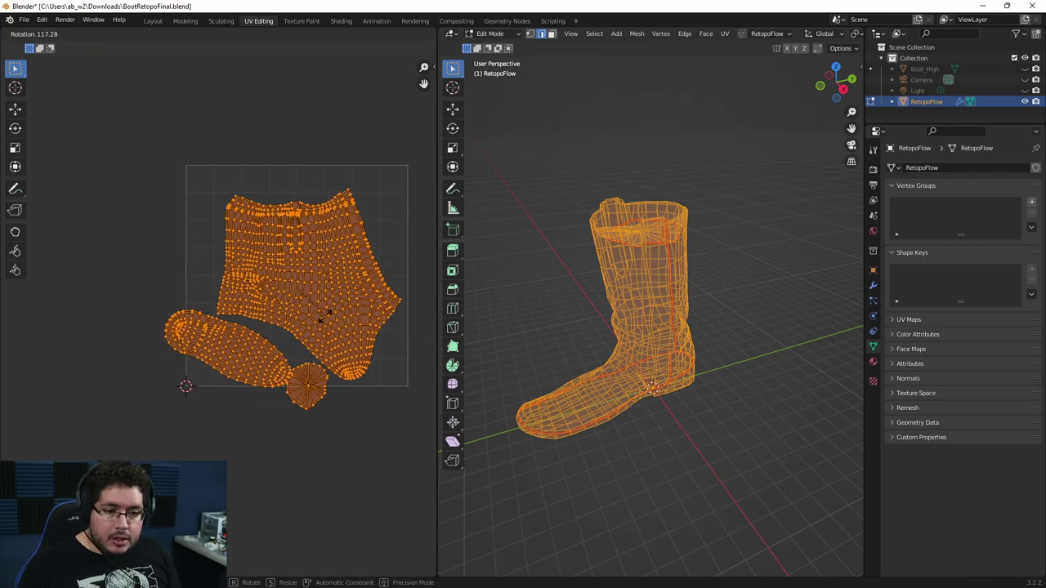
click(315, 314)
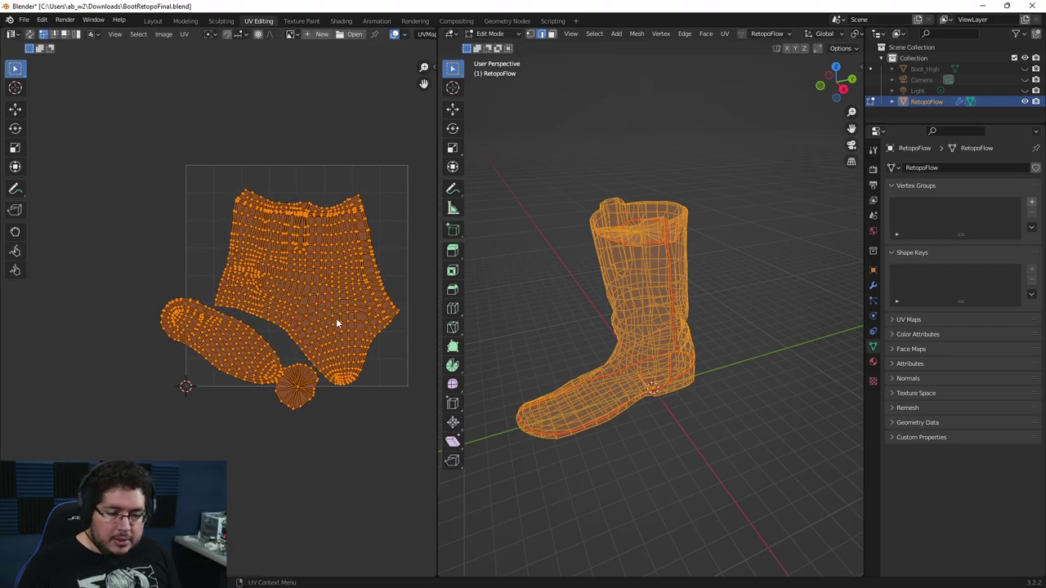
key(g)
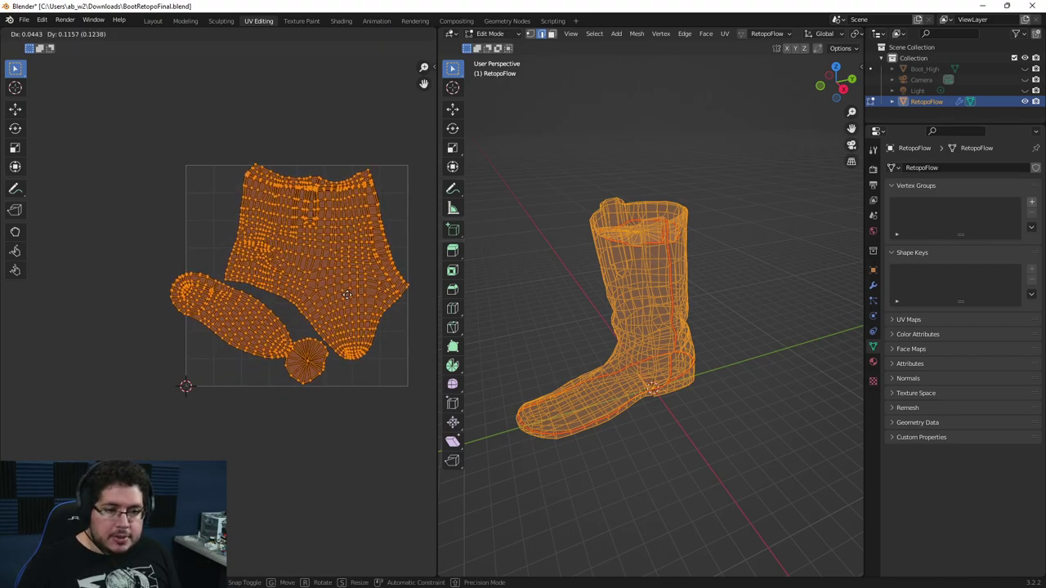
click(277, 325)
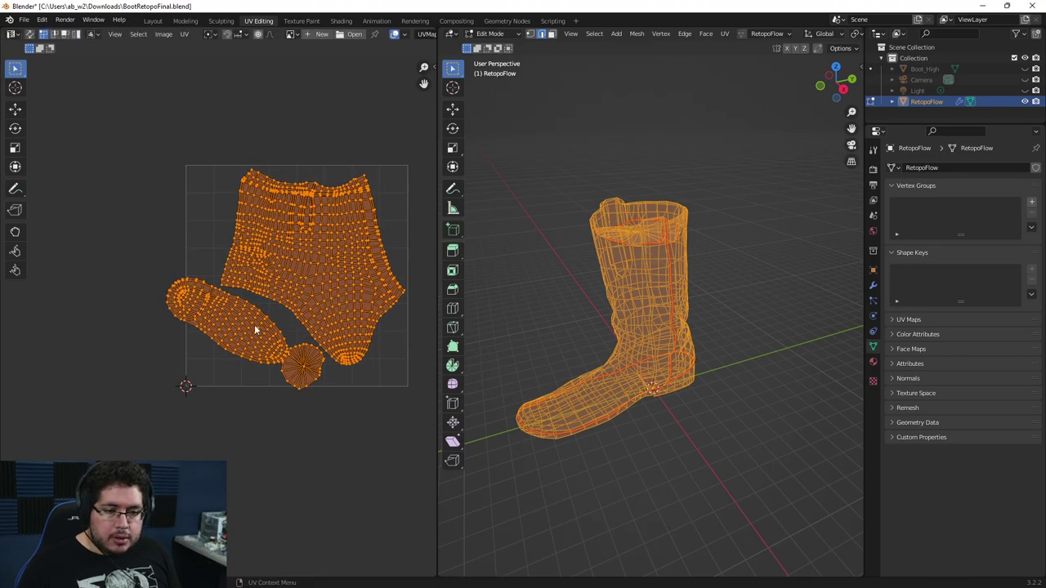
Select only the sole island and the circular cap island in the UV editor.
click(143, 336)
scroll(144, 337, up, 3)
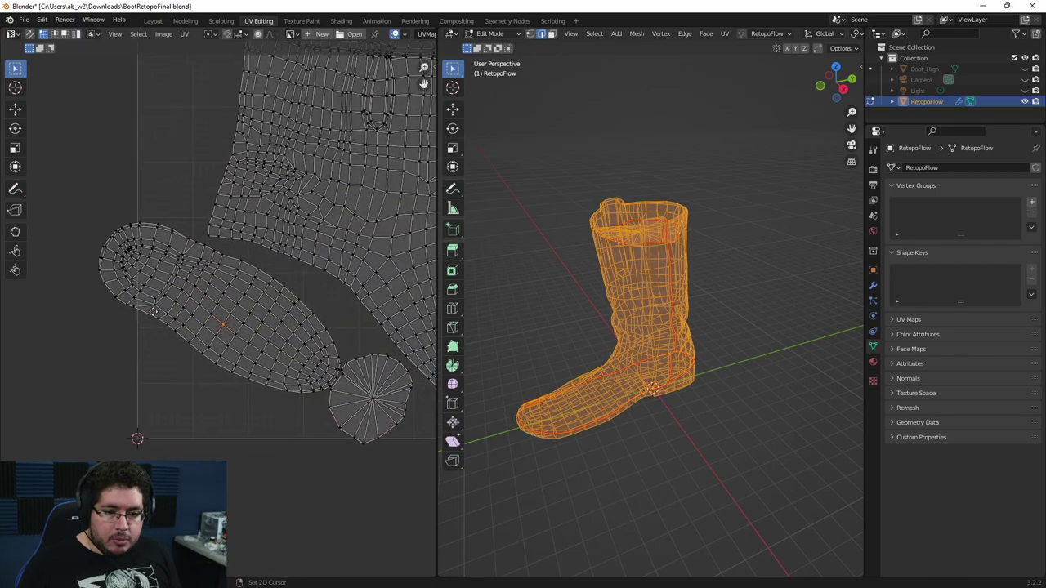
click(15, 87)
drag(117, 233, 96, 242)
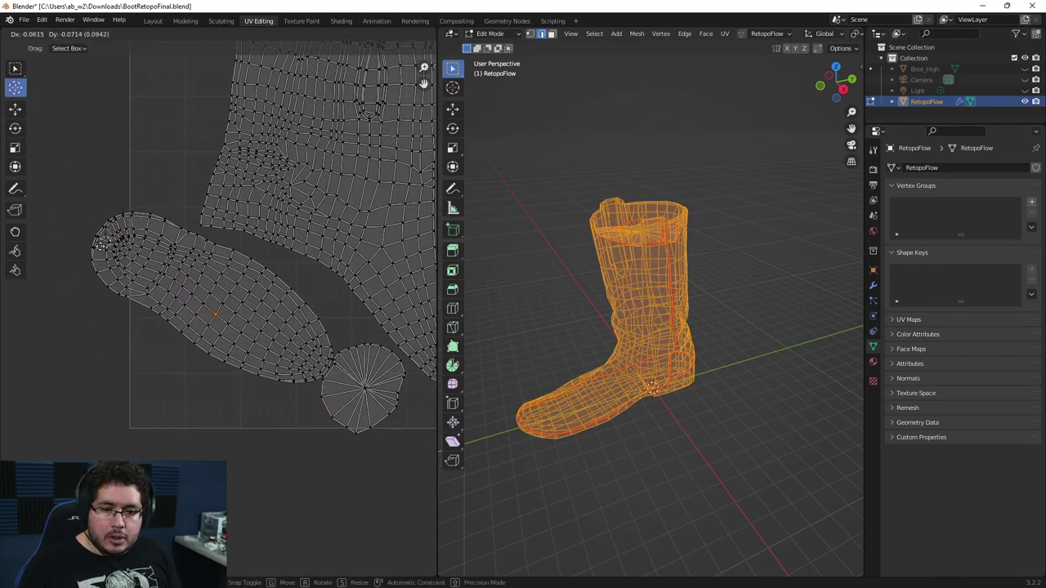
click(17, 70)
mouse_move(16, 70)
mouse_down()
mouse_move(50, 72)
mouse_move(57, 138)
mouse_up()
mouse_move(143, 190)
mouse_down()
mouse_move(87, 213)
mouse_move(200, 390)
mouse_move(341, 438)
mouse_move(413, 400)
mouse_move(408, 362)
mouse_move(236, 243)
mouse_move(135, 196)
mouse_up()
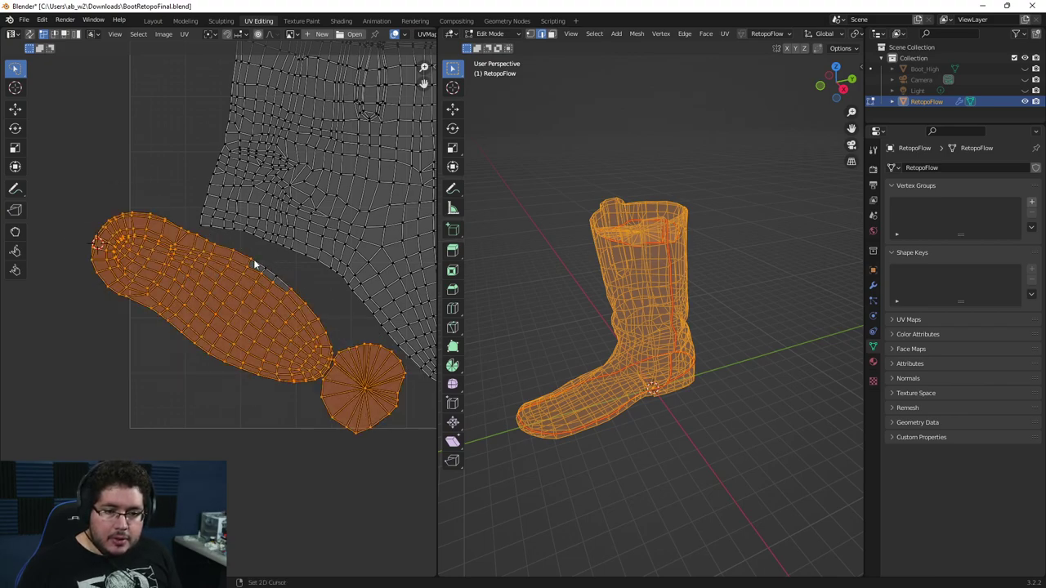
Move the sole and cap islands together to the right and slightly down so the sole lies inside the UV square.
key(Home)
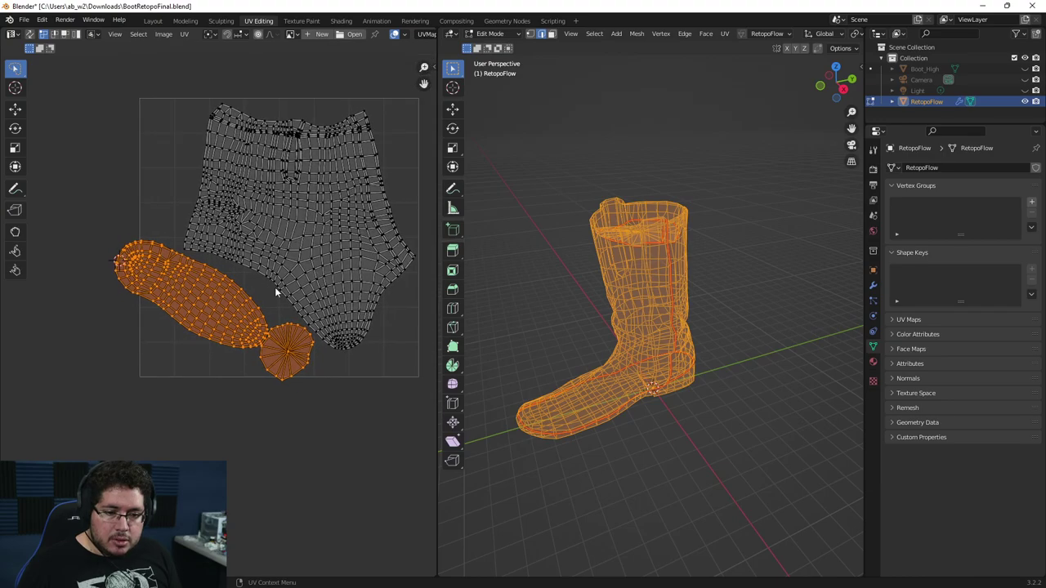
scroll(245, 323, up, 3)
shift+middle_drag(259, 427, 170, 416)
scroll(198, 408, up, 2)
click(394, 421)
shift+middle_drag(395, 431, 253, 374)
scroll(338, 396, up, 2)
Clear the UV selection and select the vertices of the circular cap island.
key(a)
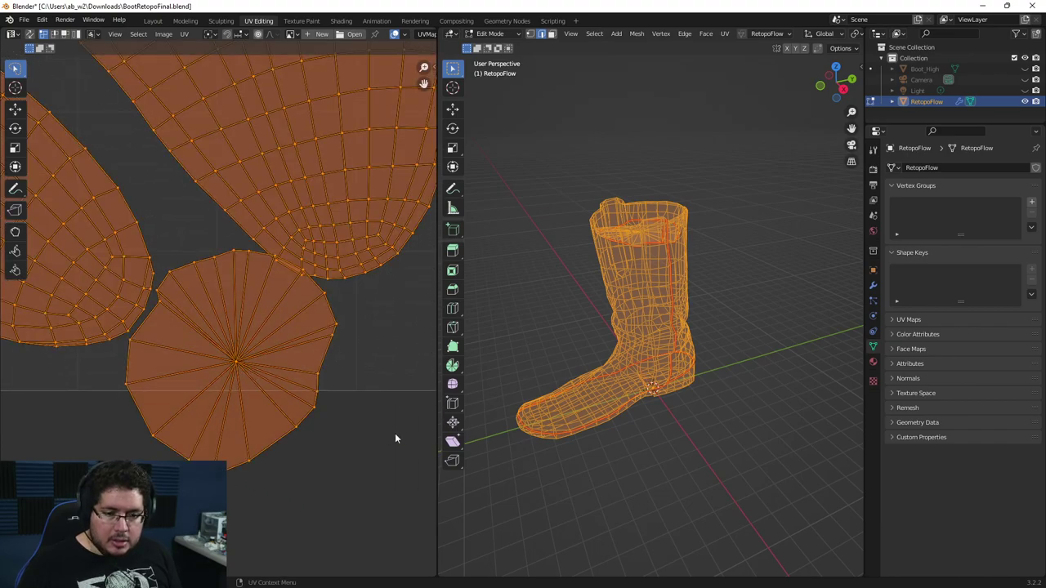
key(alt+a)
click(237, 364)
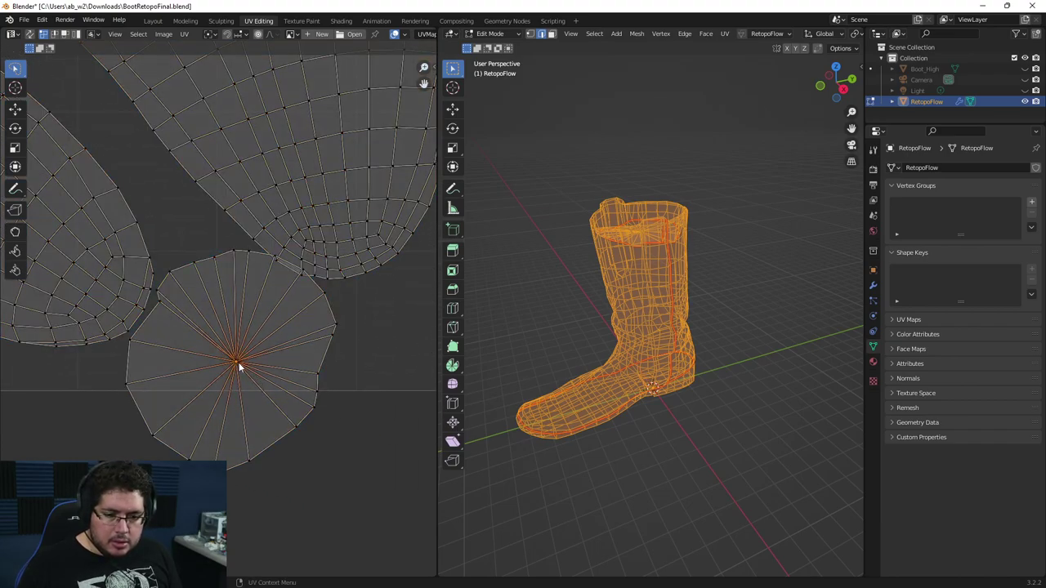
scroll(236, 365, down, 1)
mouse_move(300, 432)
mouse_down()
mouse_move(270, 253)
mouse_move(191, 267)
mouse_move(164, 304)
mouse_move(138, 375)
mouse_move(250, 471)
mouse_up()
drag(159, 279, 153, 303)
scroll(287, 187, up, 5)
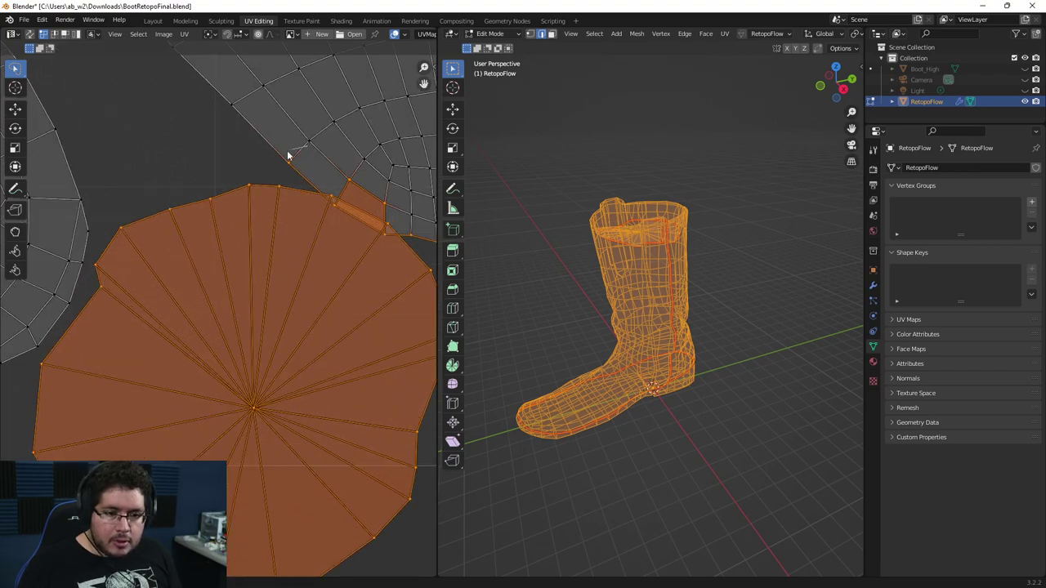
Remove the overlapping toe vertices of the main boot island from the selection, keeping only the circular cap island selected.
ctrl+shift+right_drag(343, 204, 335, 214)
mouse_move(355, 171)
ctrl+shift+right_down()
mouse_move(338, 214)
mouse_move(382, 212)
mouse_move(388, 243)
ctrl+shift+right_up()
middle_drag(394, 236, 313, 242)
ctrl+shift+right_drag(376, 229, 354, 252)
ctrl+shift+right_drag(345, 226, 330, 242)
scroll(315, 269, down, 8)
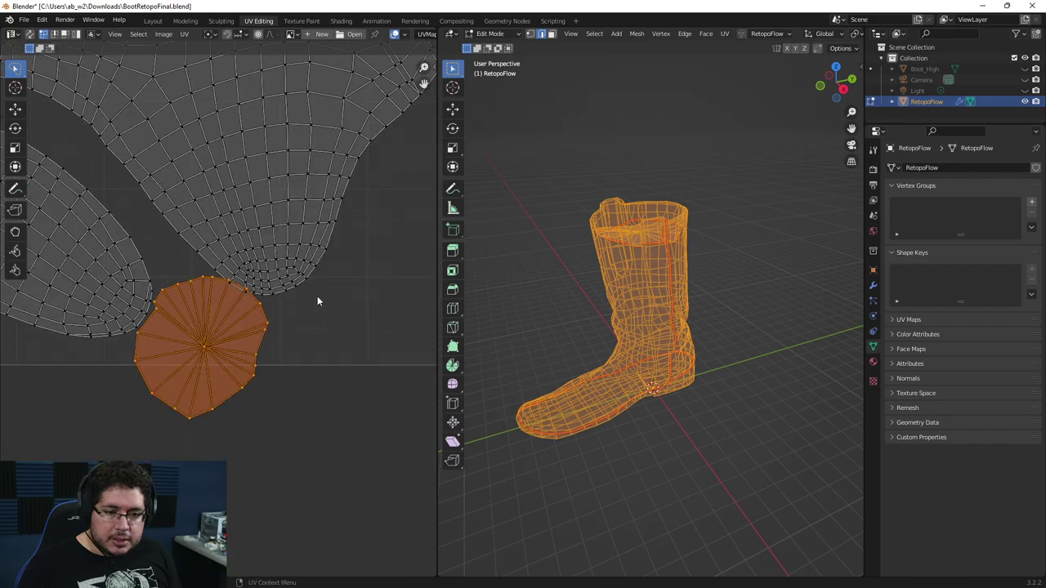
Move the circular cap island into the lower-right corner of the UV square beside the boot's toe, and return to Object Mode.
key(g)
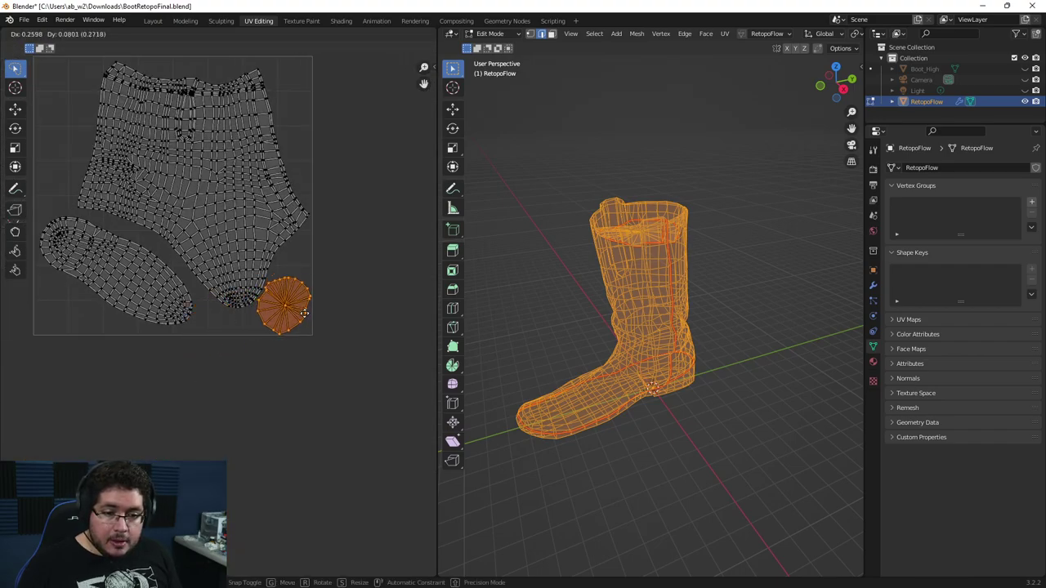
click(304, 313)
scroll(323, 291, down, 3)
scroll(267, 274, up, 3)
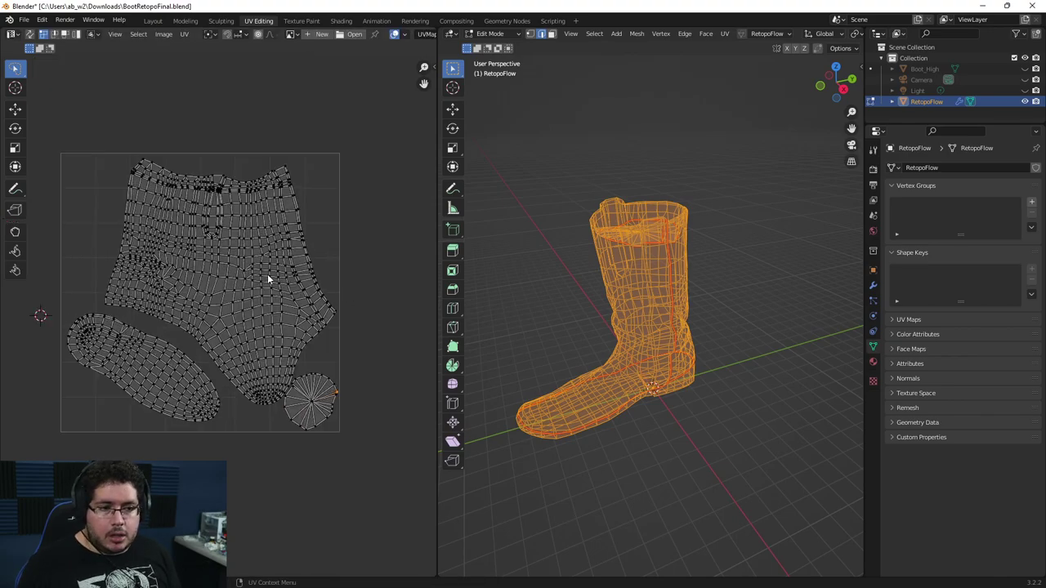
shift+middle_drag(267, 276, 314, 249)
key(Tab)
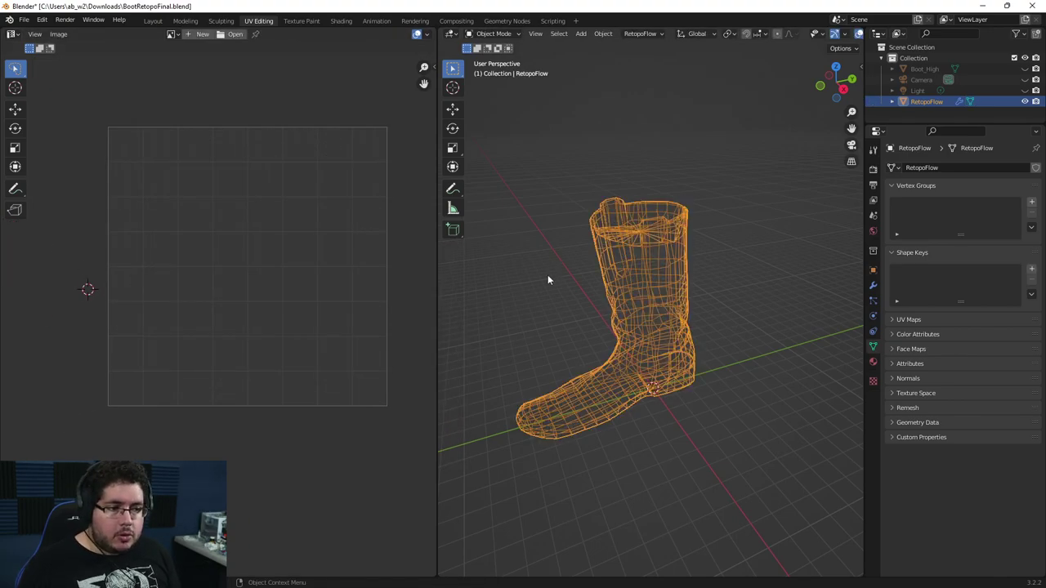
middle_drag(554, 271, 640, 260)
key(Tab)
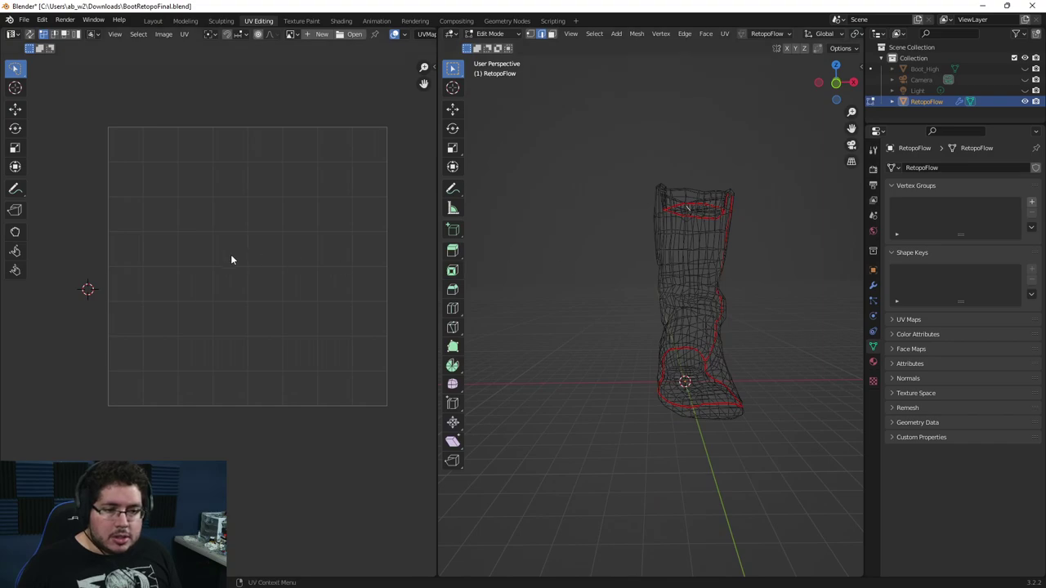
key(Tab)
middle_drag(701, 234, 523, 331)
scroll(428, 204, up, 1)
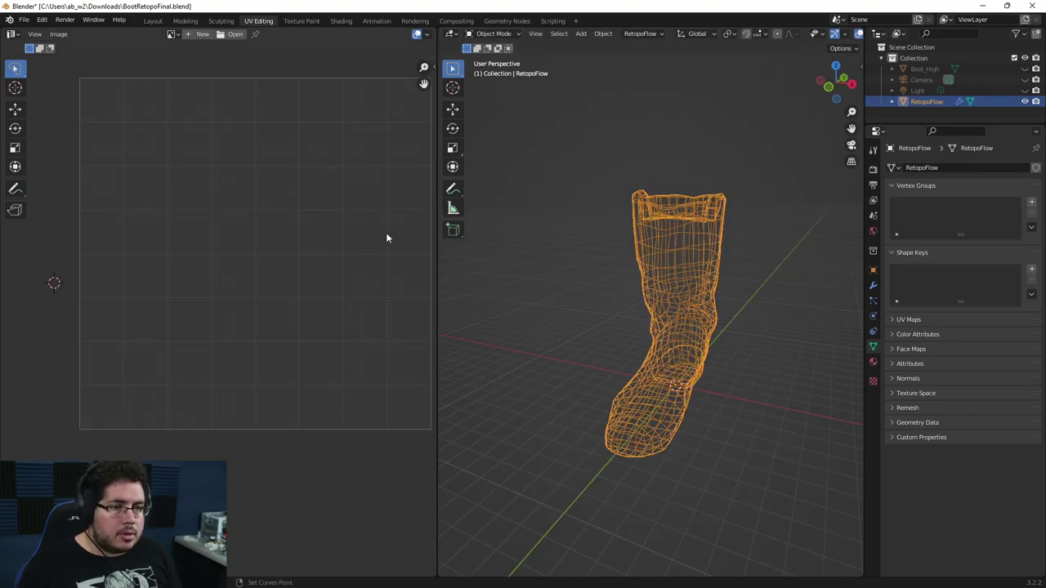
ctrl+middle_drag(223, 134, 258, 189)
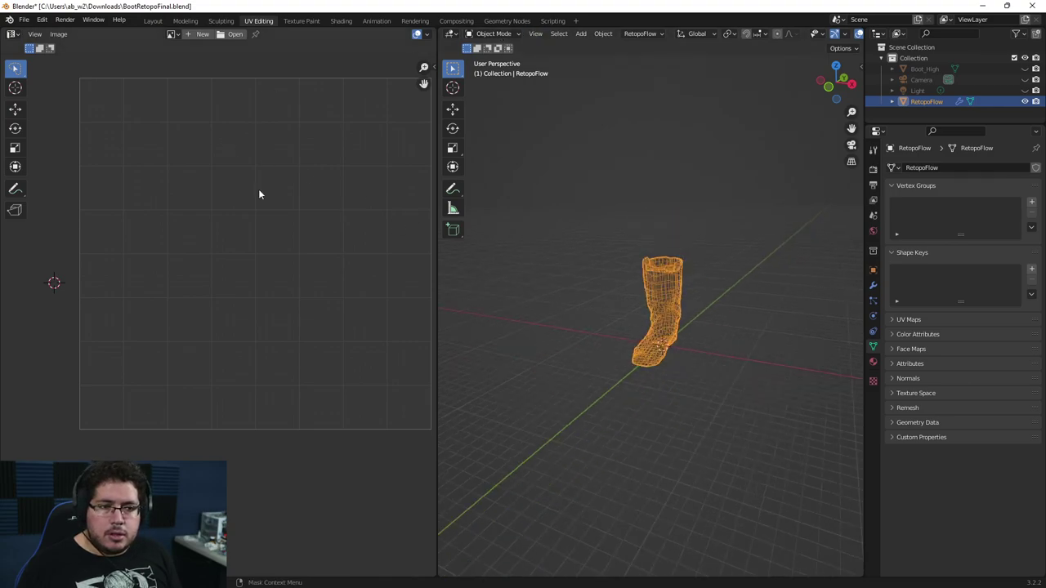
scroll(174, 174, down, 1)
mouse_move(16, 68)
mouse_down()
mouse_move(49, 138)
mouse_move(49, 72)
mouse_up()
scroll(244, 178, down, 3)
scroll(244, 178, up, 2)
click(614, 250)
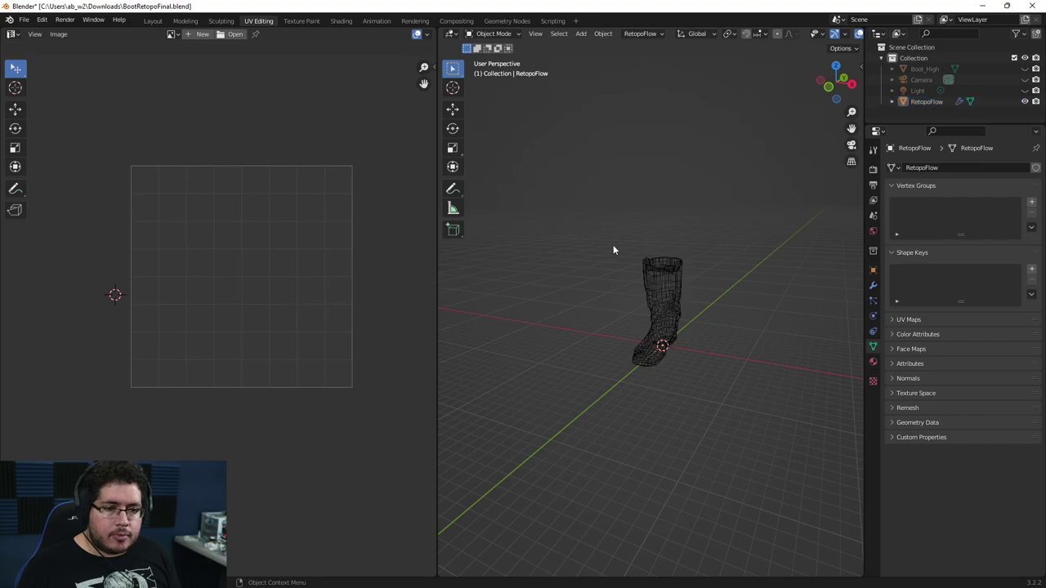
drag(531, 211, 701, 350)
click(628, 232)
key(Tab)
key(Tab)
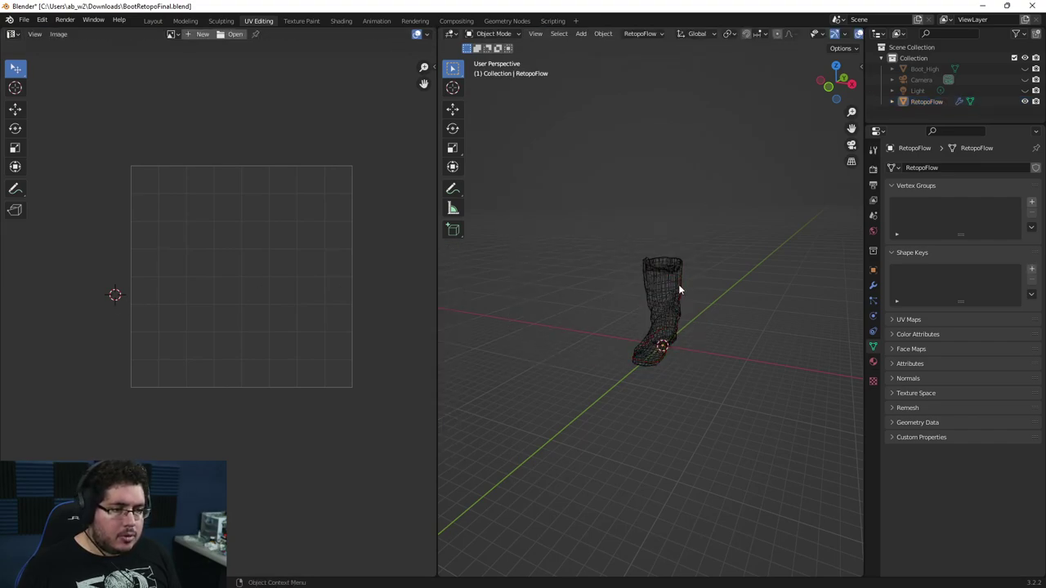
click(677, 291)
key(Tab)
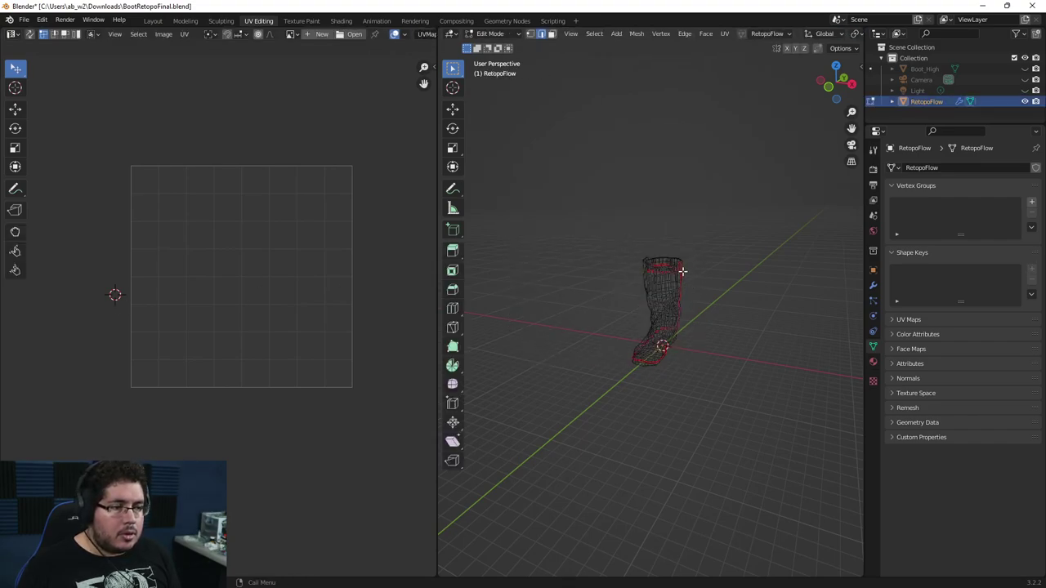
key(Tab)
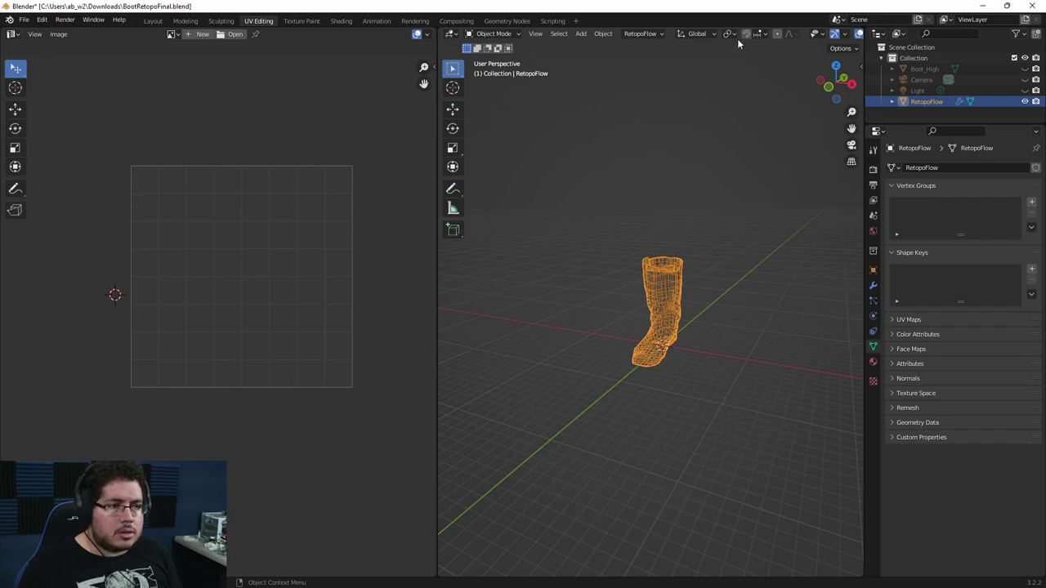
Select the whole boot mesh in Edit Mode to check its arranged UV layout, and return to Object Mode.
click(493, 33)
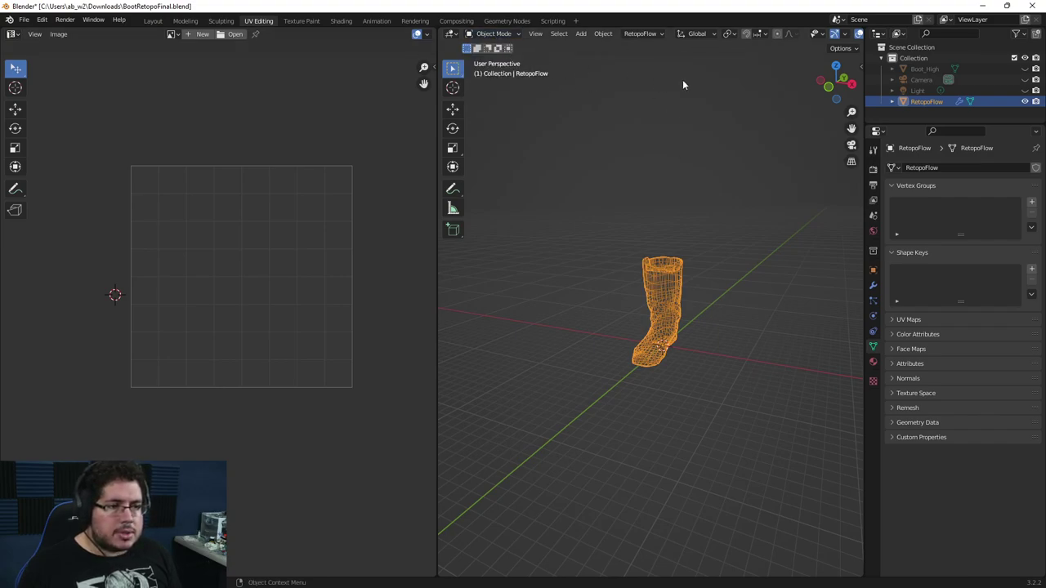
key(Tab)
drag(714, 208, 466, 478)
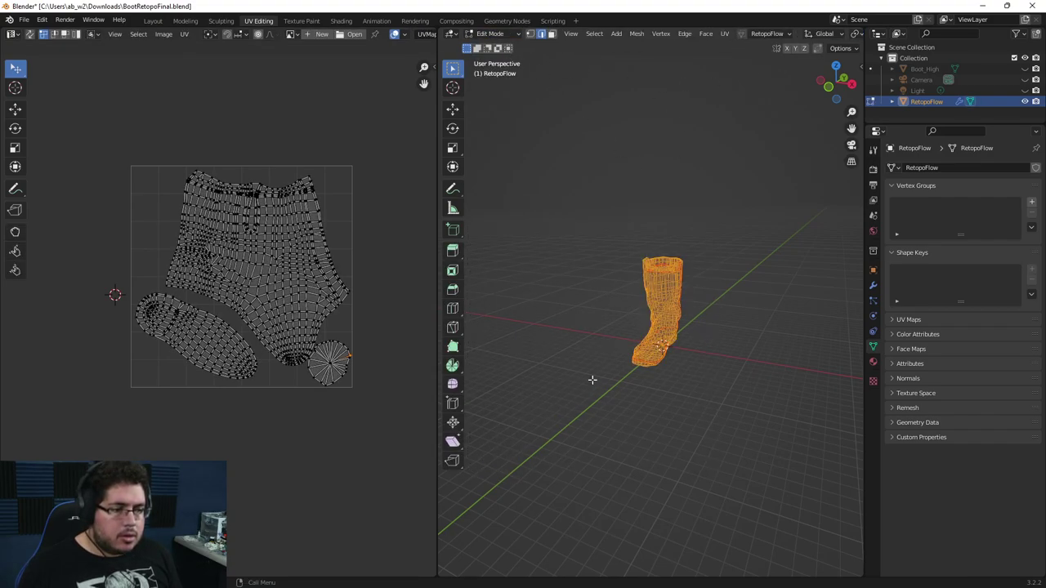
key(alt+a)
scroll(780, 255, up, 6)
scroll(780, 254, down, 4)
drag(745, 163, 576, 452)
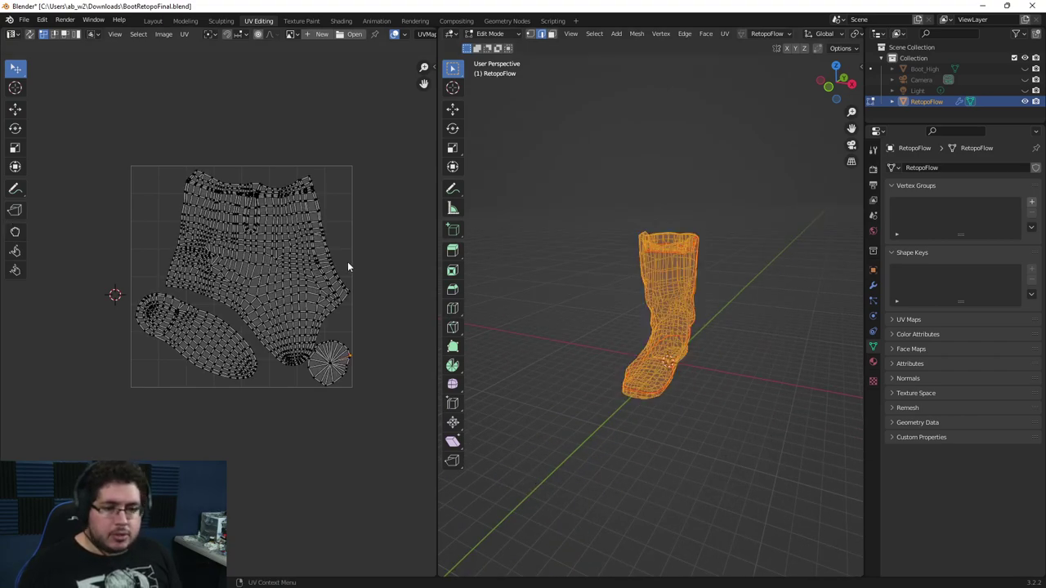
key(Tab)
key(Tab)
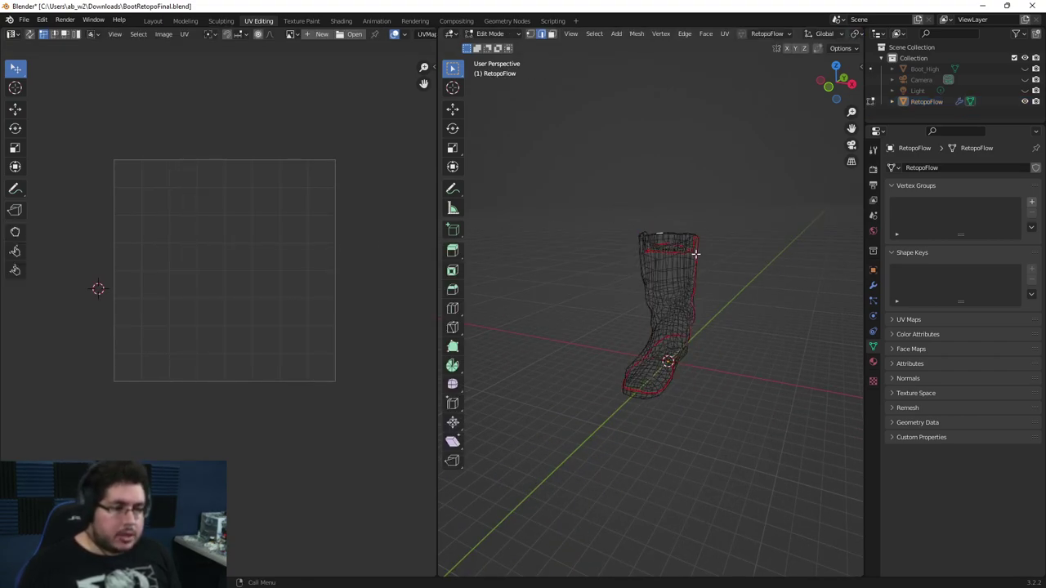
key(Tab)
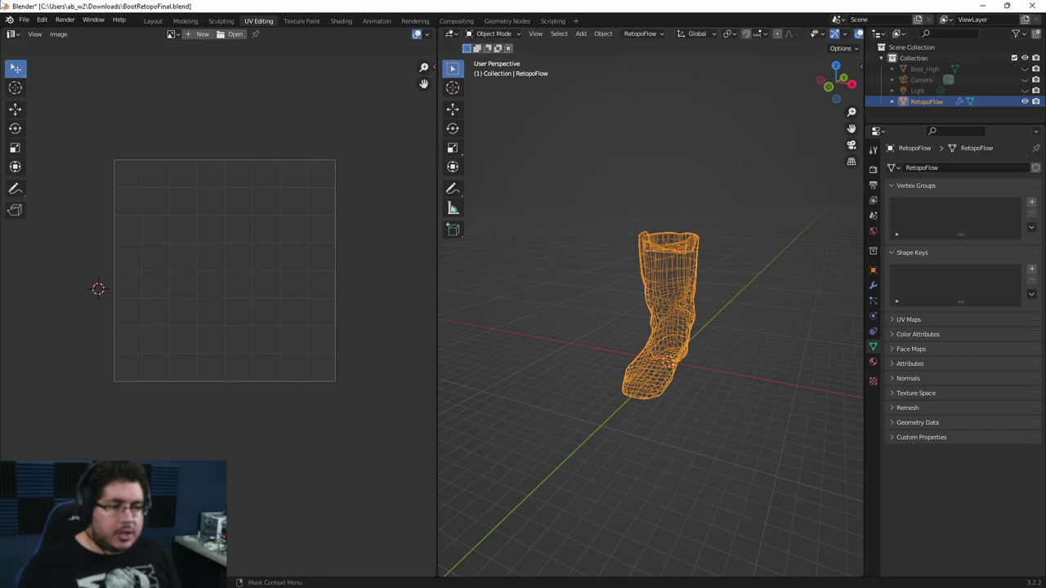
Export the low-poly boot as an FBX file named Boot_Low to the Desktop.
click(24, 20)
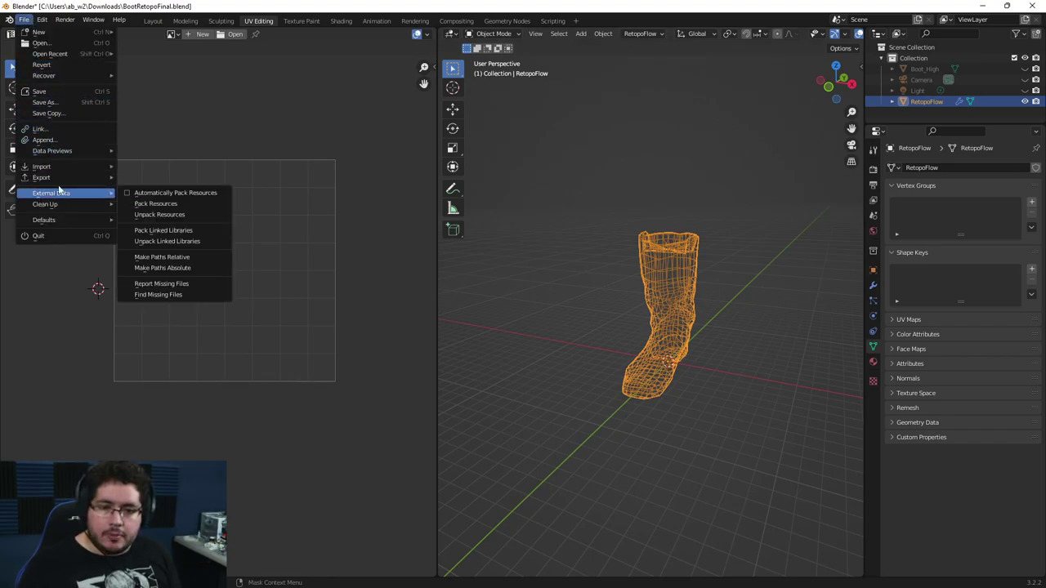
mouse_move(61, 179)
click(172, 278)
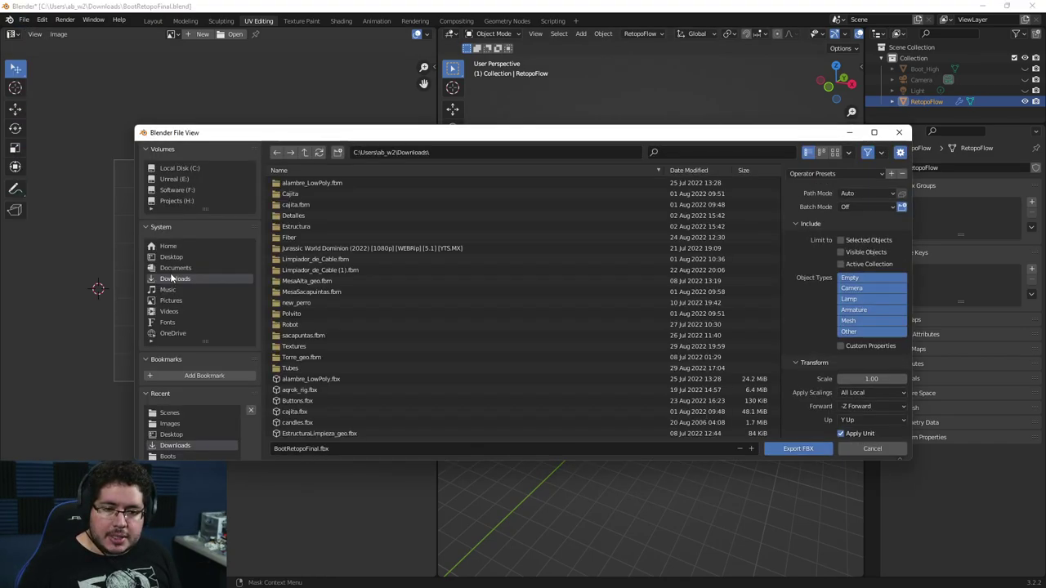
click(169, 258)
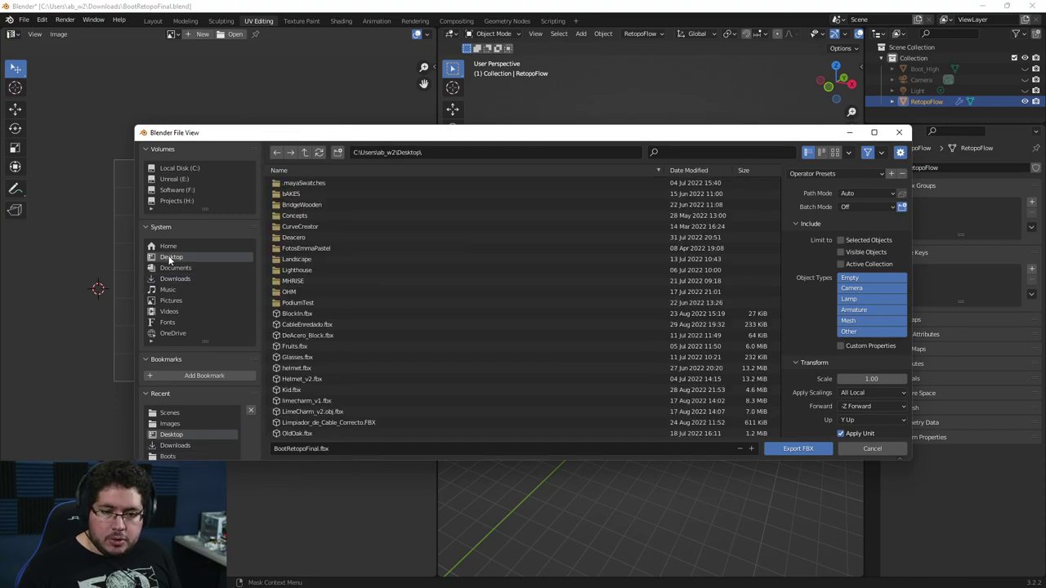
click(350, 448)
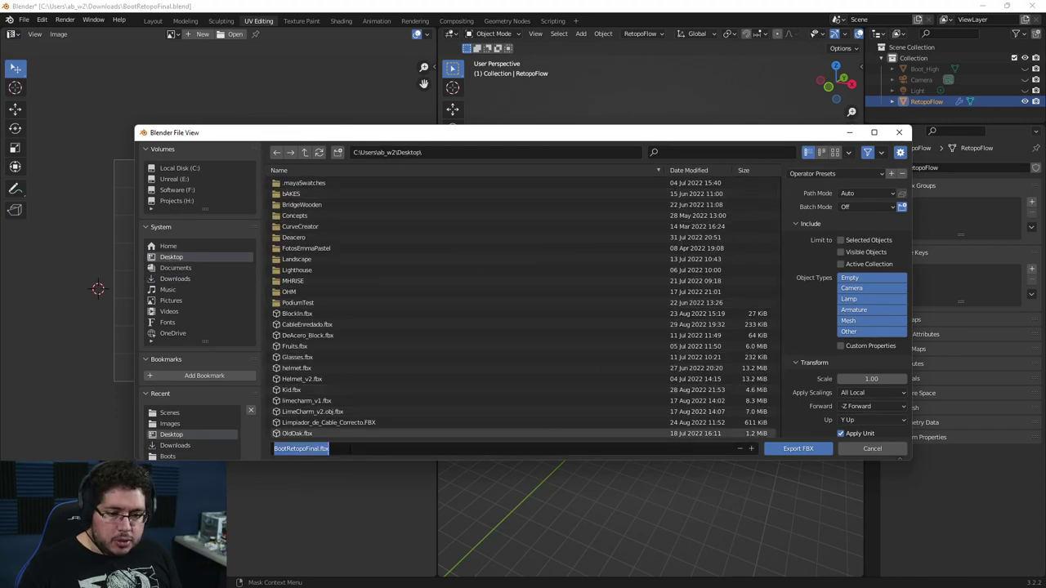
text(Boot)
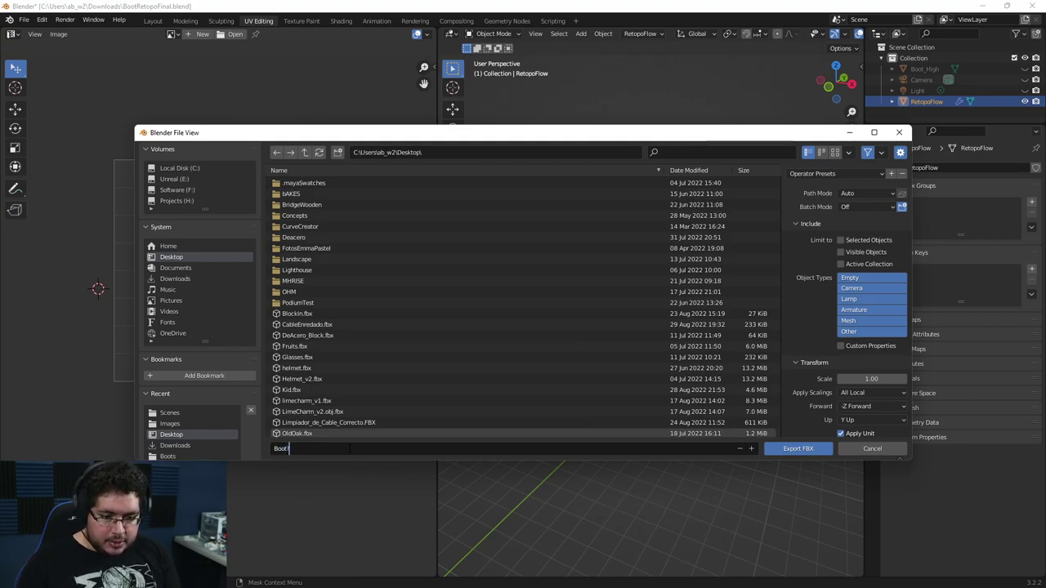
text(_Low.fbx)
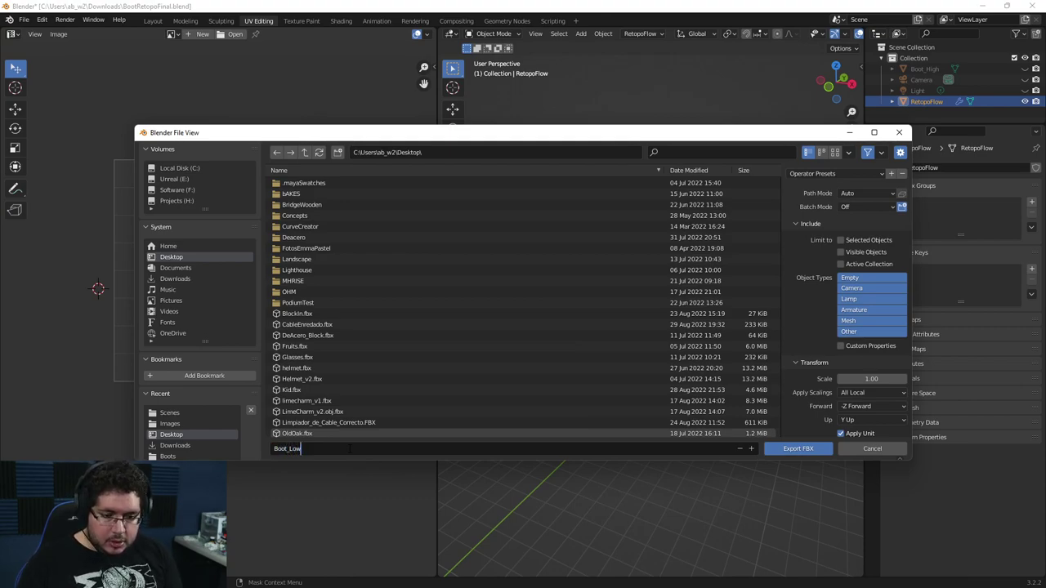
click(770, 449)
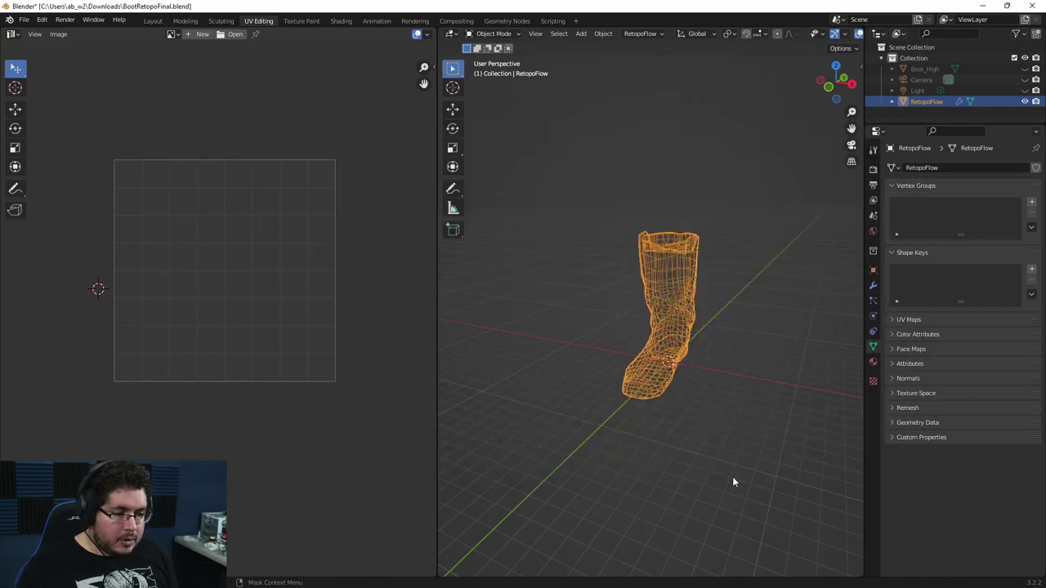
Select the Boot_High object and export an FBX file named Boot_High to the Desktop.
double_click(923, 69)
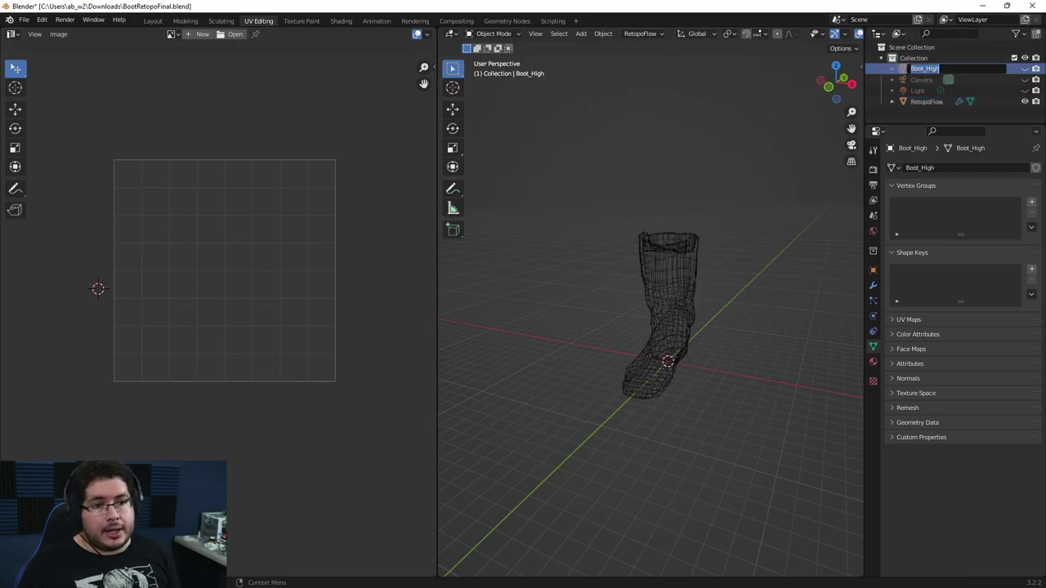
key(Return)
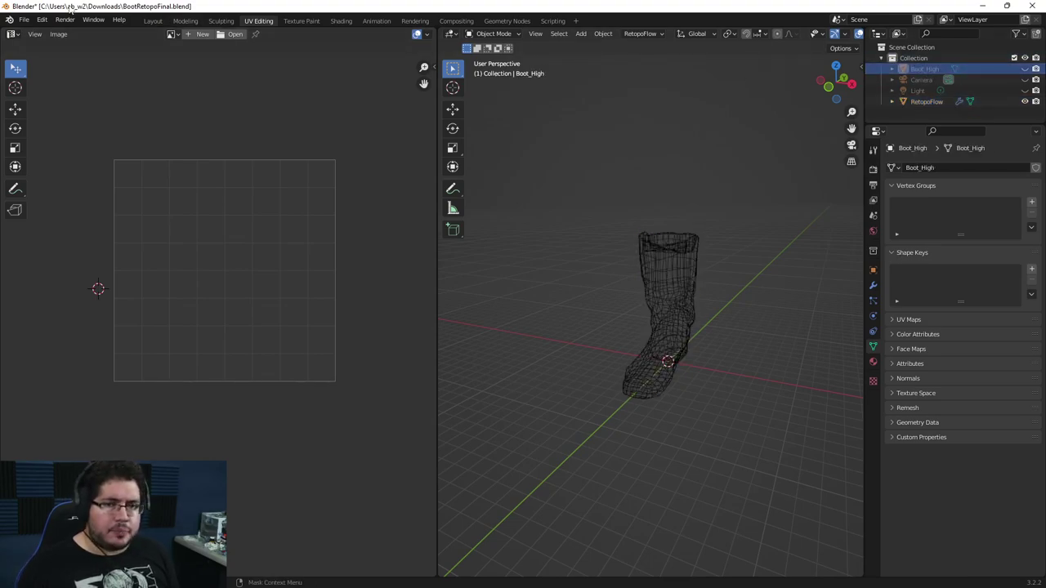
click(26, 21)
mouse_move(65, 179)
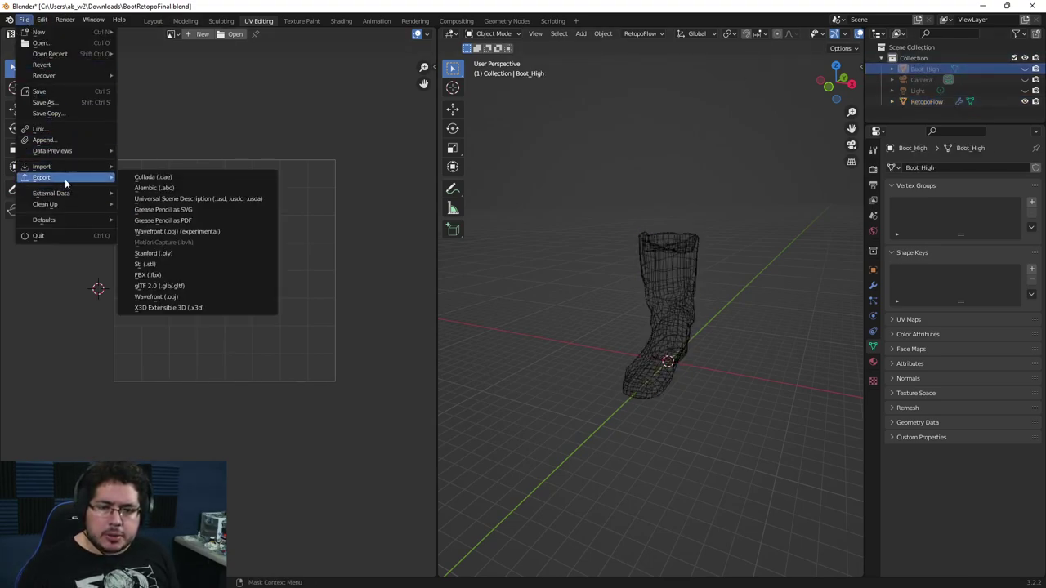
click(160, 276)
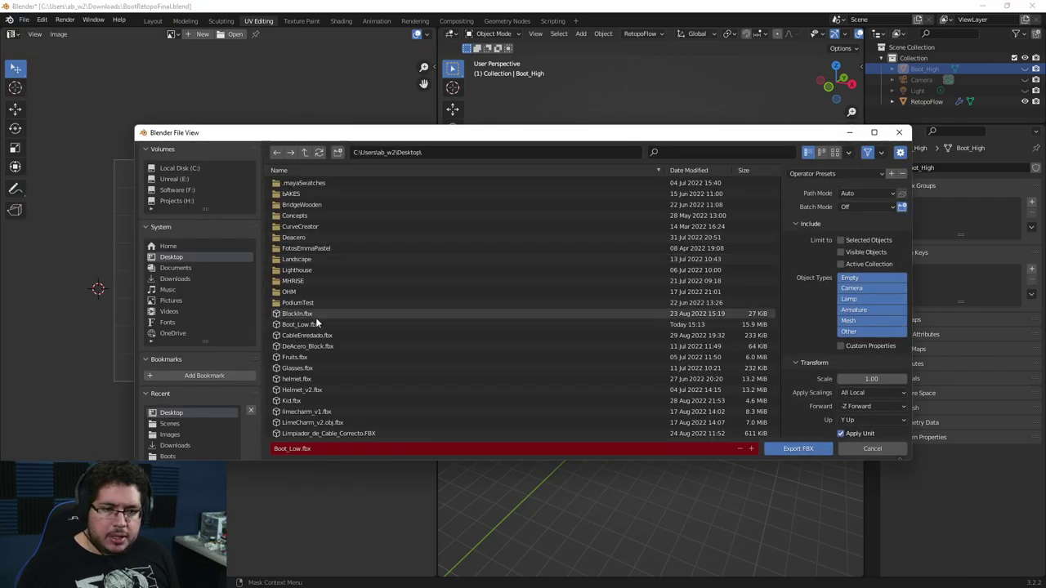
click(304, 448)
click(301, 449)
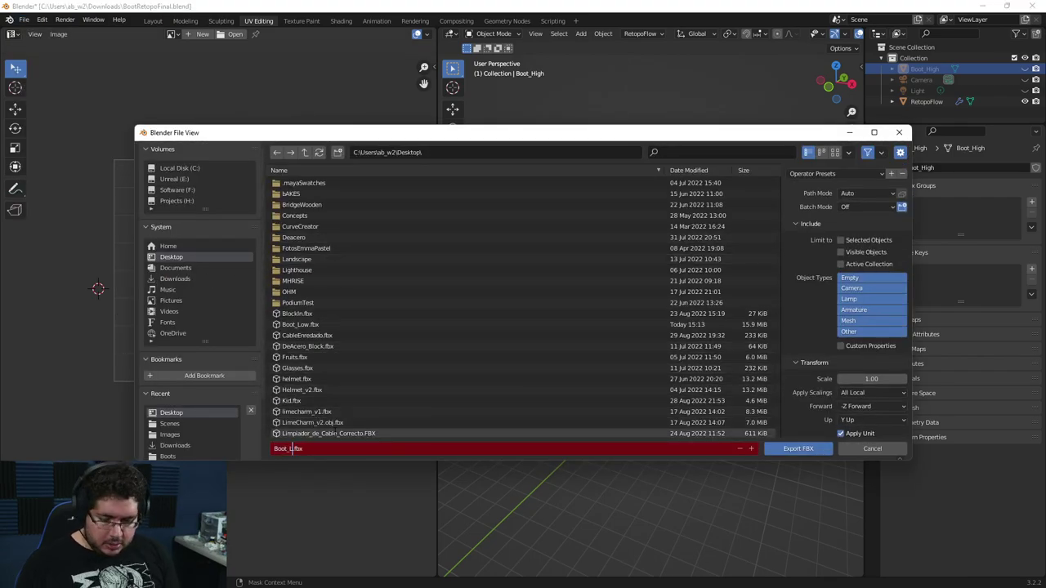
text(High)
key(Return)
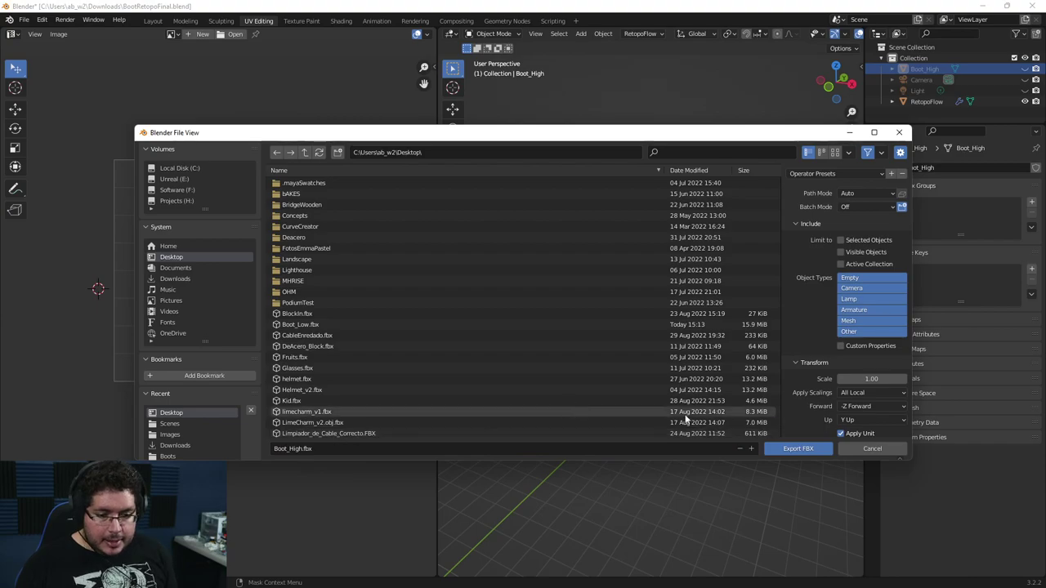
click(813, 452)
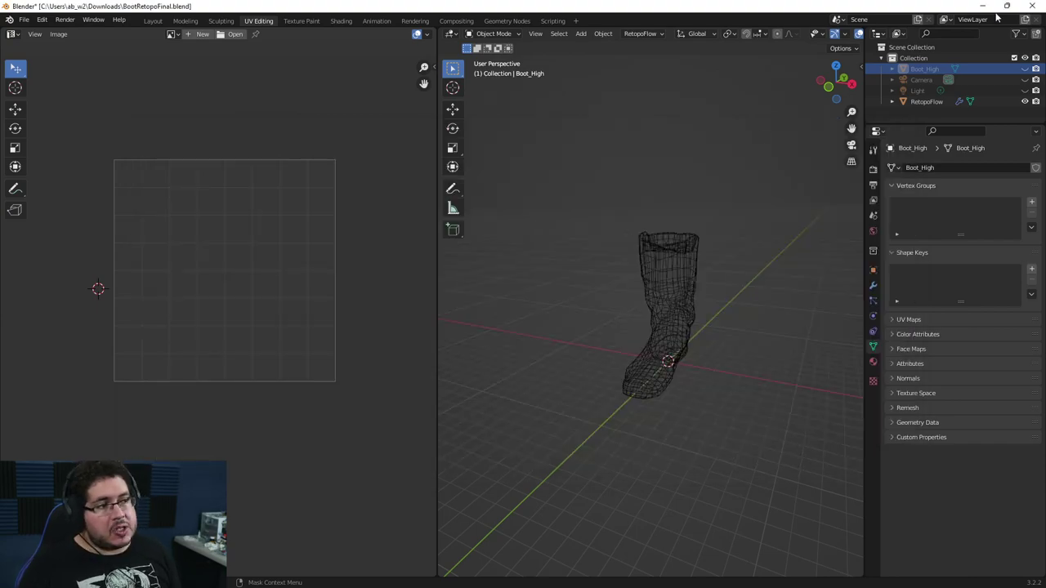
Launch Adobe Substance 3D Painter and dismiss its welcome window.
key(alt+Tab)
key(super)
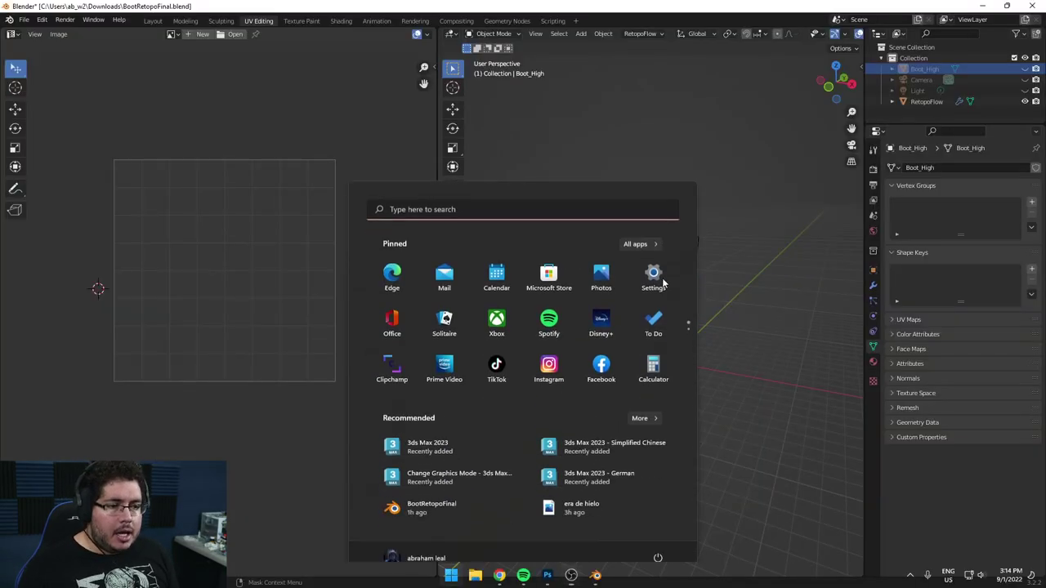
key(super+d)
text(paint)
key(Return)
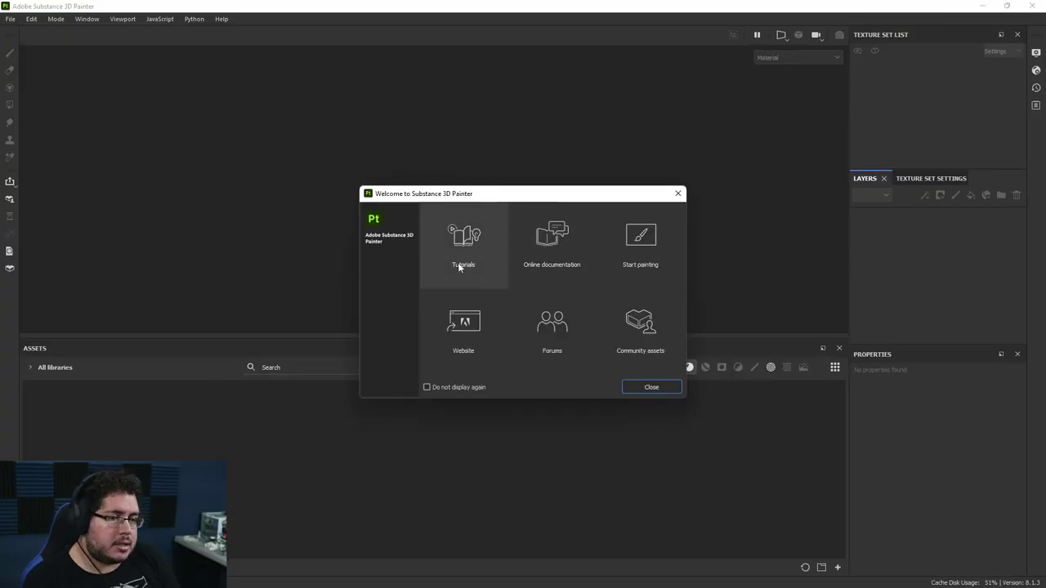
click(677, 193)
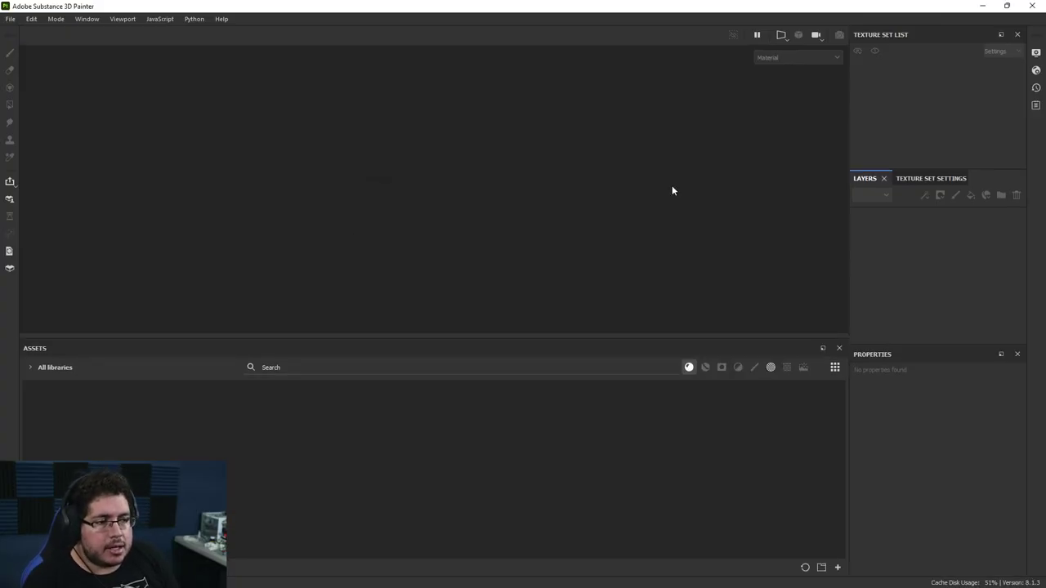
Create a new project from Boot_Low.fbx on the Desktop with the UV Tile workflow turned off.
click(10, 19)
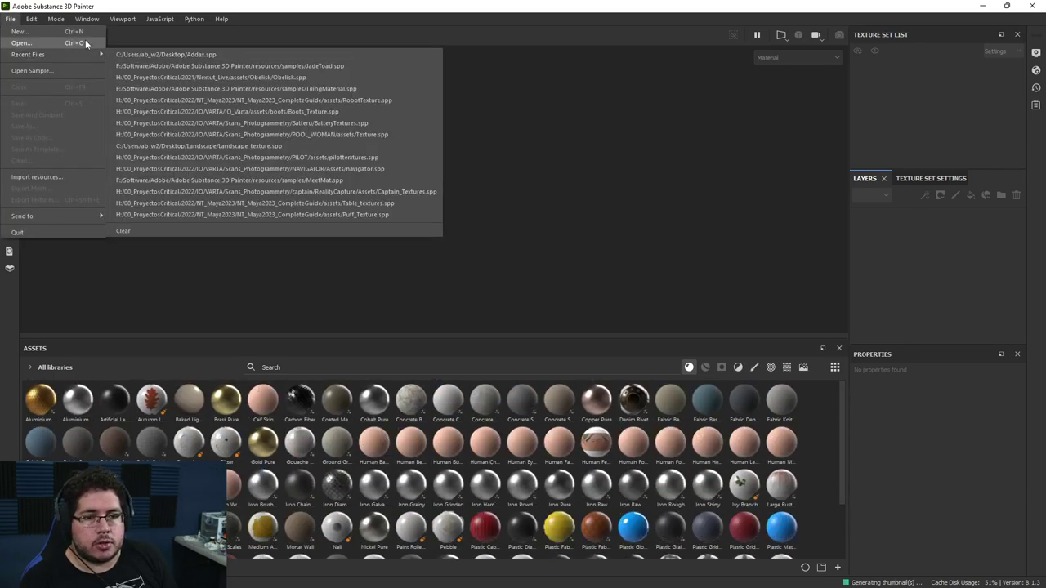
click(85, 33)
click(640, 178)
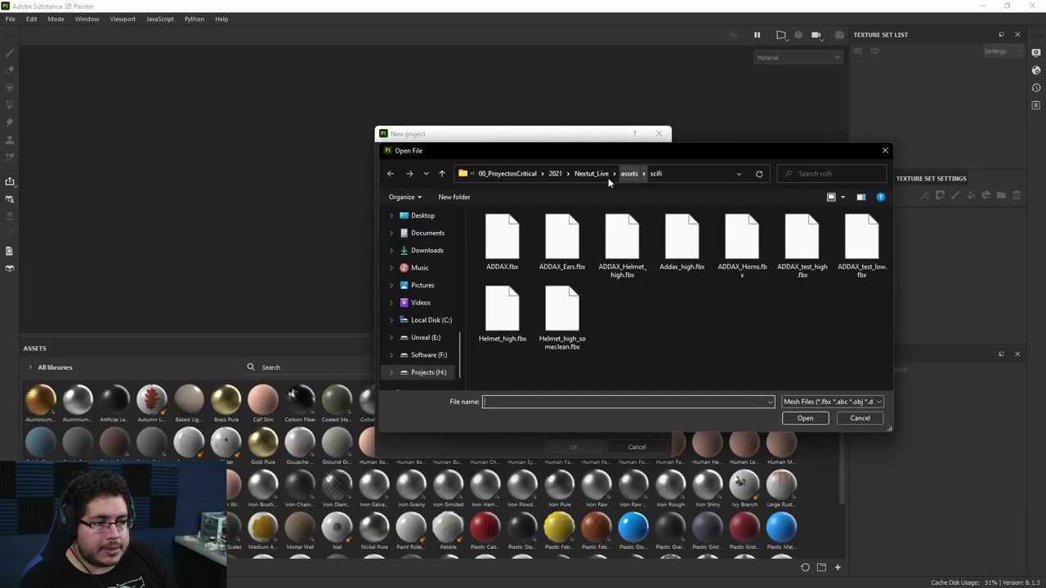
click(423, 216)
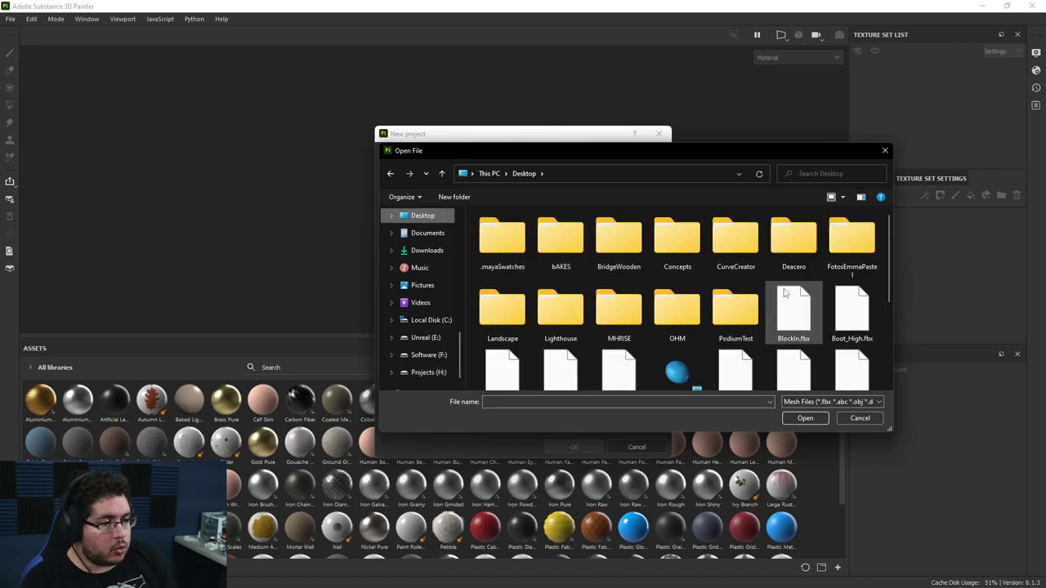
scroll(788, 302, down, 3)
scroll(797, 315, up, 3)
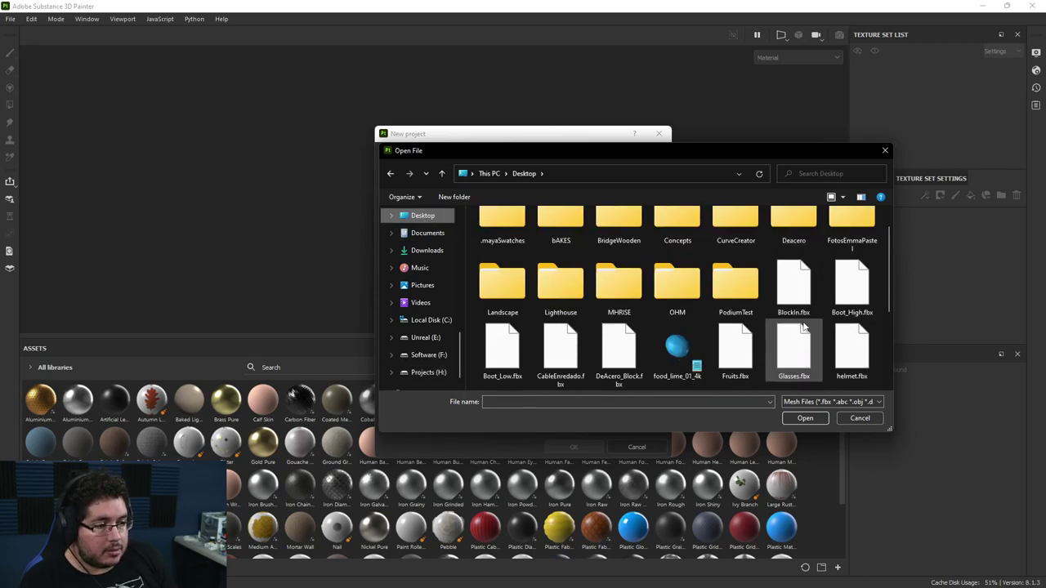
click(502, 350)
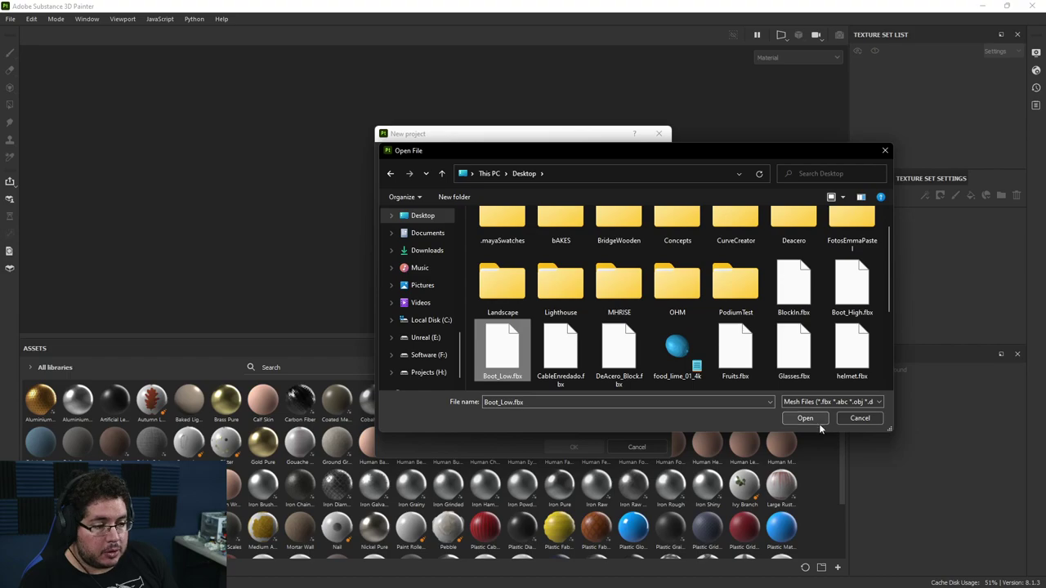
click(805, 418)
click(396, 278)
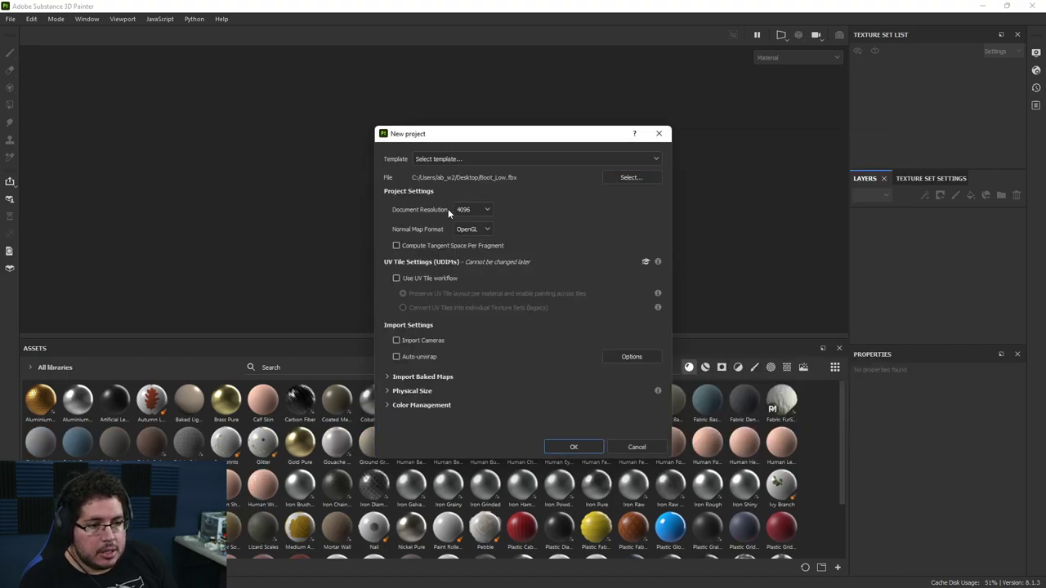
click(583, 446)
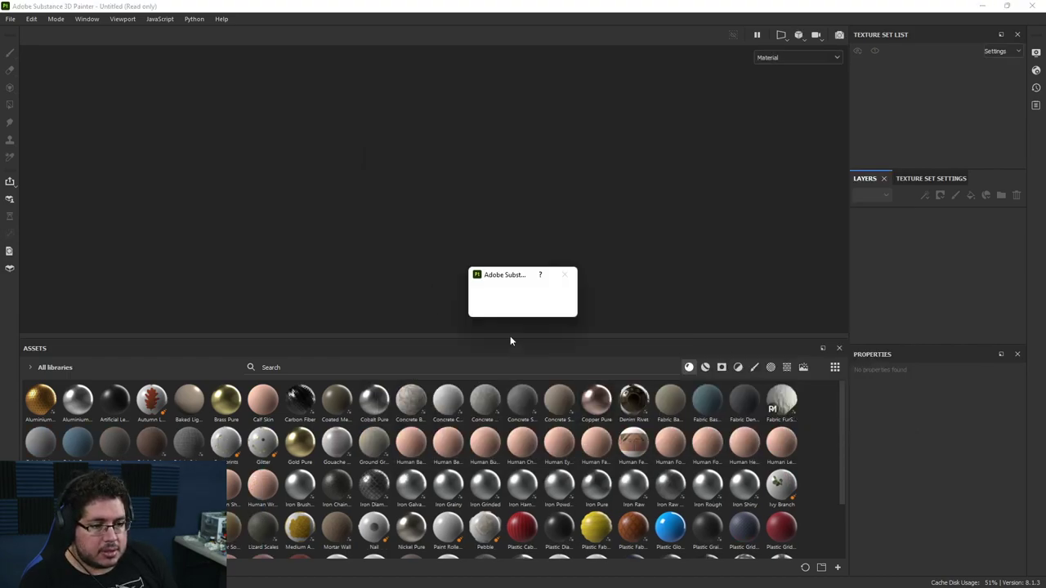
Shrink the Assets area to give the 3D viewport more height.
drag(500, 337, 501, 423)
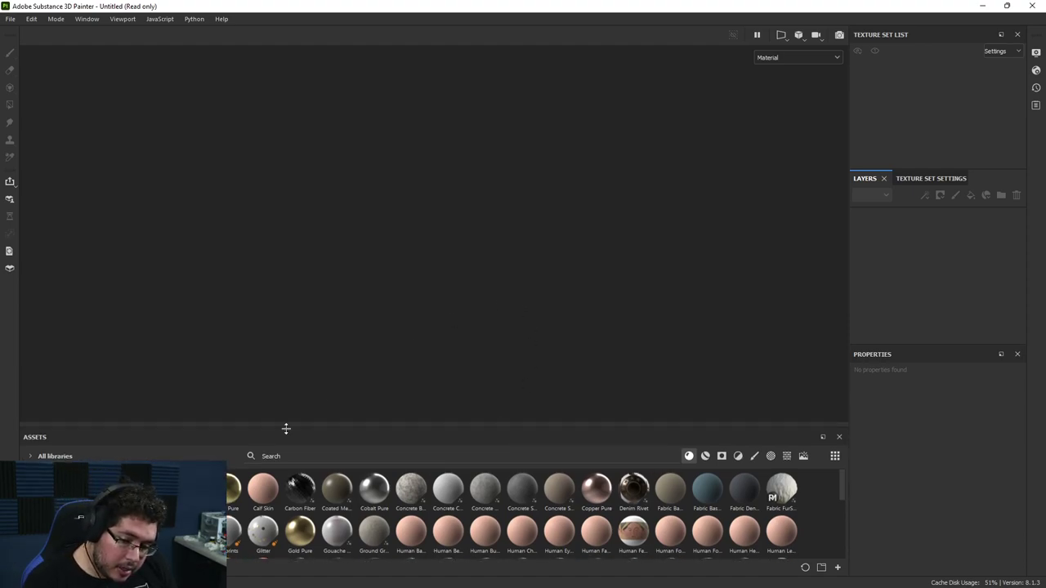
mouse_move(605, 586)
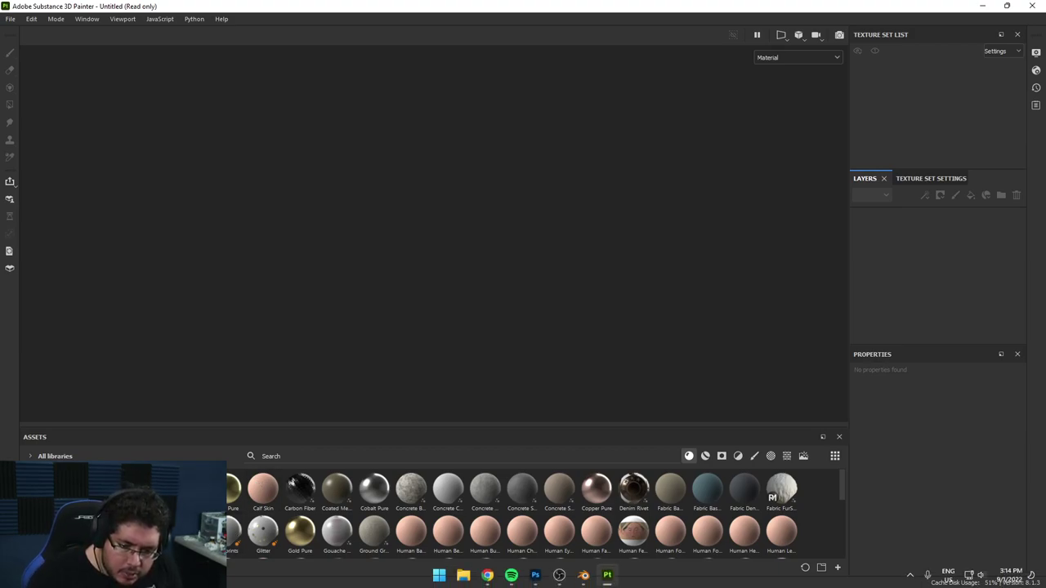
click(10, 18)
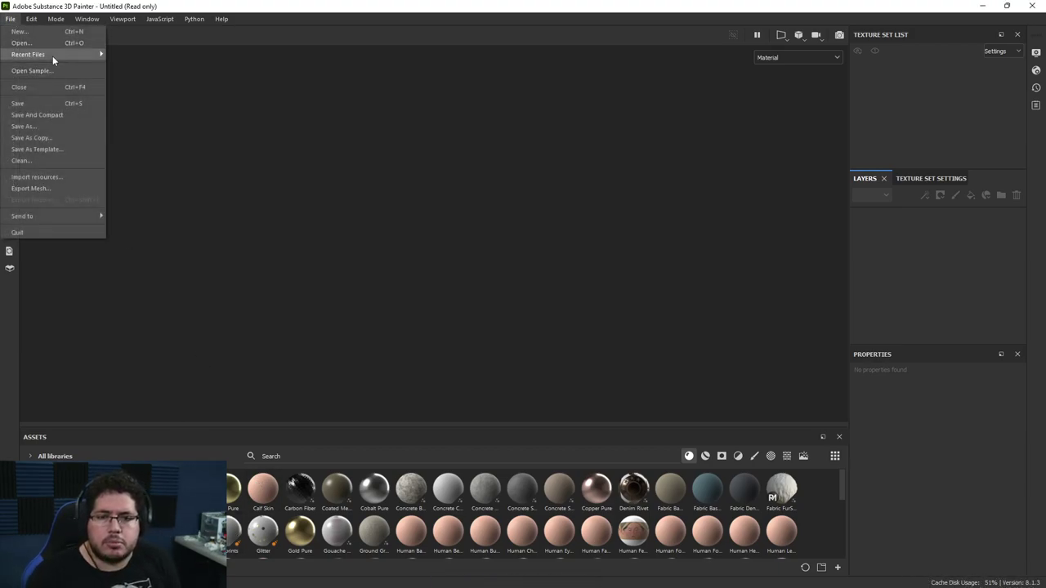
Switch to Blender, select the RetopoFlow boot, and look through the available export formats.
key(alt+Tab)
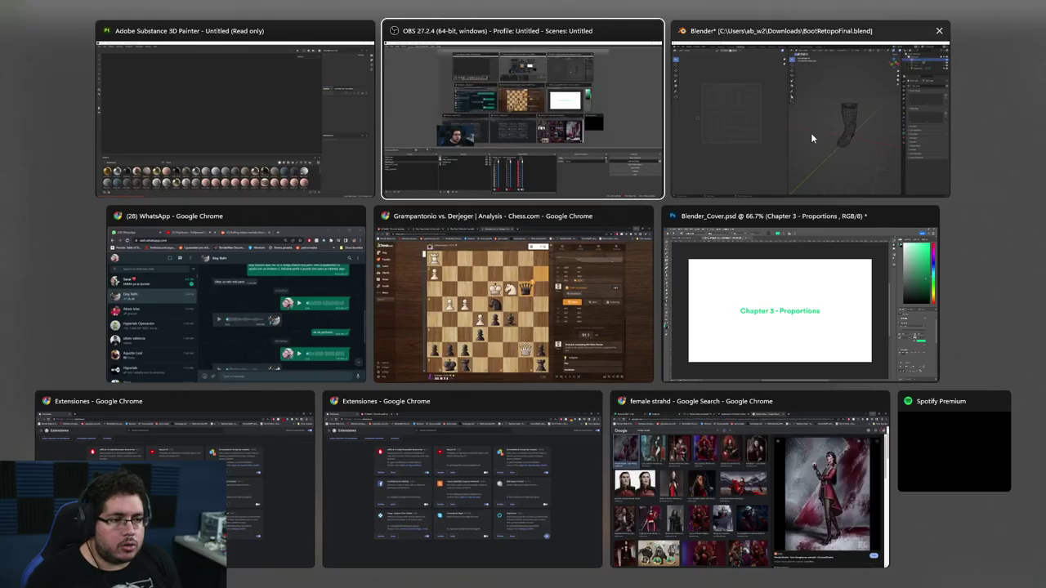
click(811, 139)
click(922, 101)
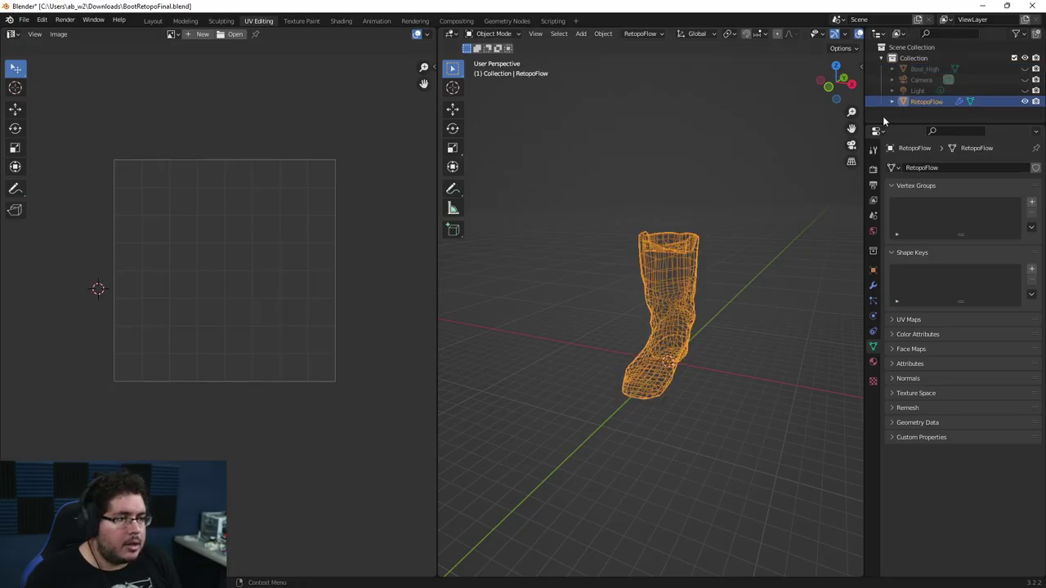
click(21, 19)
mouse_move(84, 177)
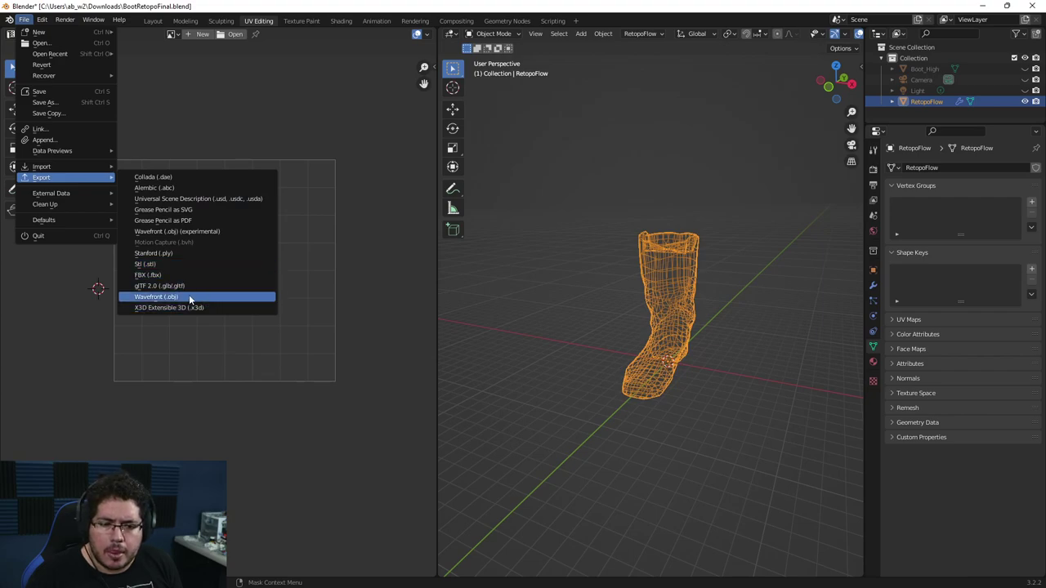
click(592, 273)
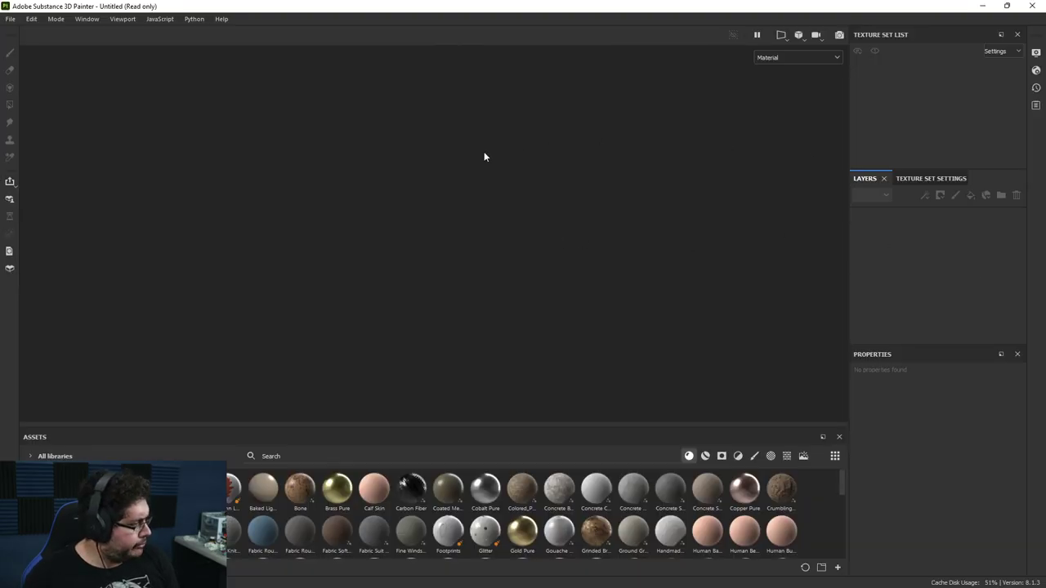
Return to Blender, clear the object selection, and launch Marmoset Toolbag.
key(alt+Tab)
key(a)
key(a)
key(super)
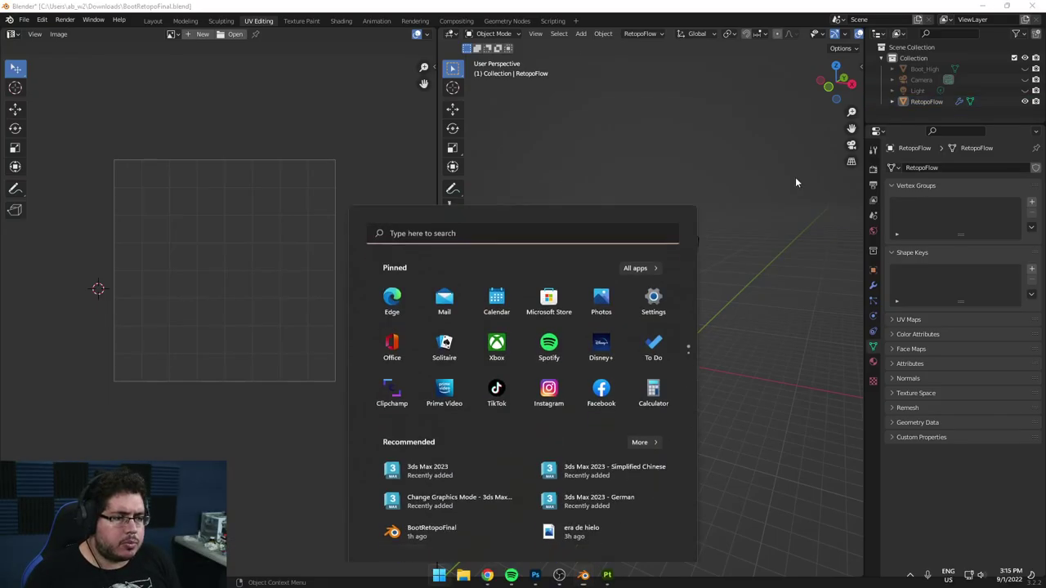
text(marmoset)
key(Return)
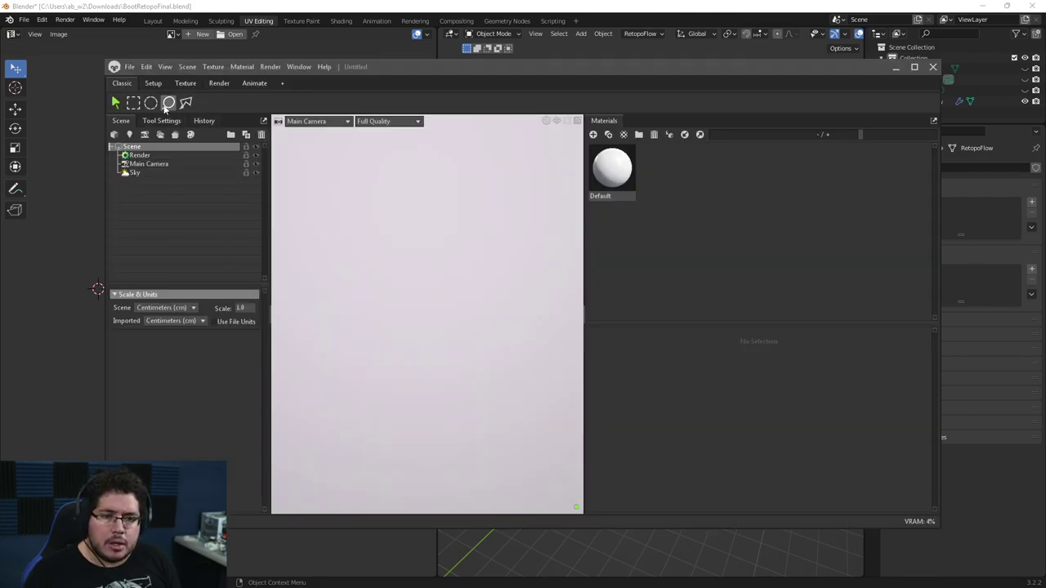
Import Boot_Low.fbx from the Desktop folder into the empty Marmoset scene.
key(super)
key(super+e)
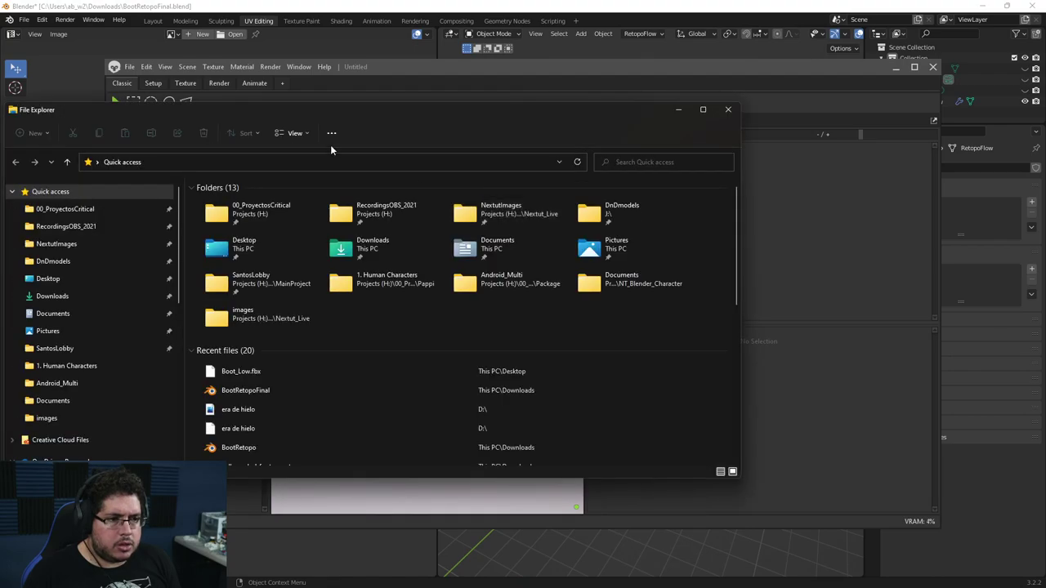
drag(331, 150, 755, 143)
click(380, 253)
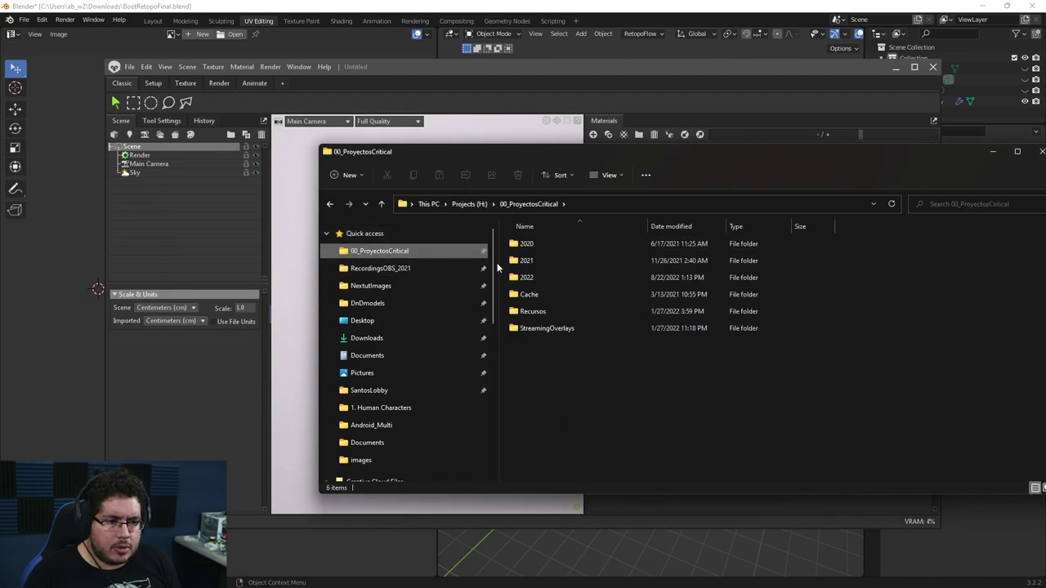
click(377, 325)
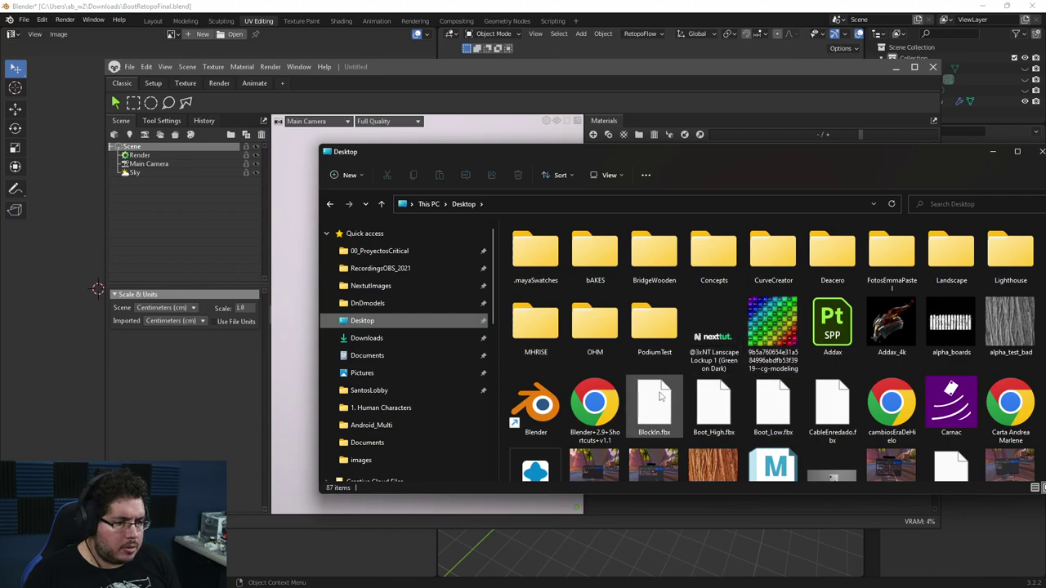
click(782, 417)
drag(782, 416, 298, 259)
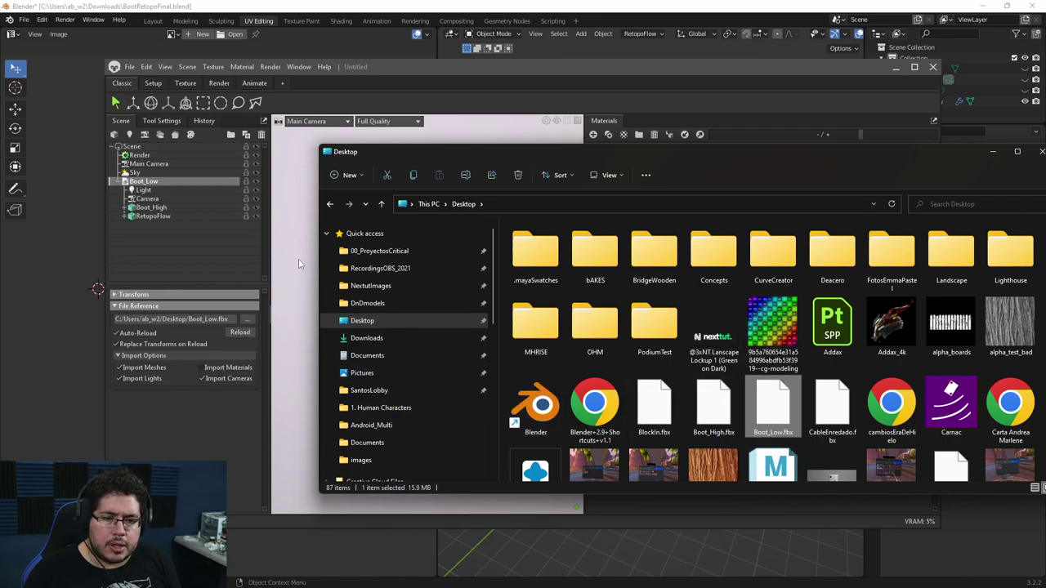
click(298, 262)
Check which objects the imported file contains by selecting RetopoFlow, Boot_High and Camera in the scene hierarchy.
click(172, 218)
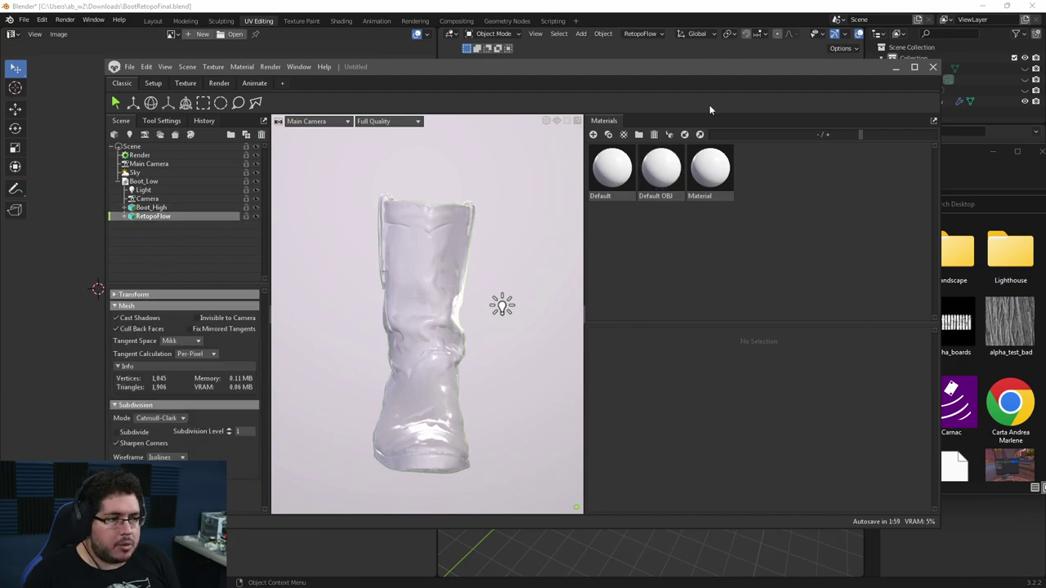
click(152, 207)
click(153, 217)
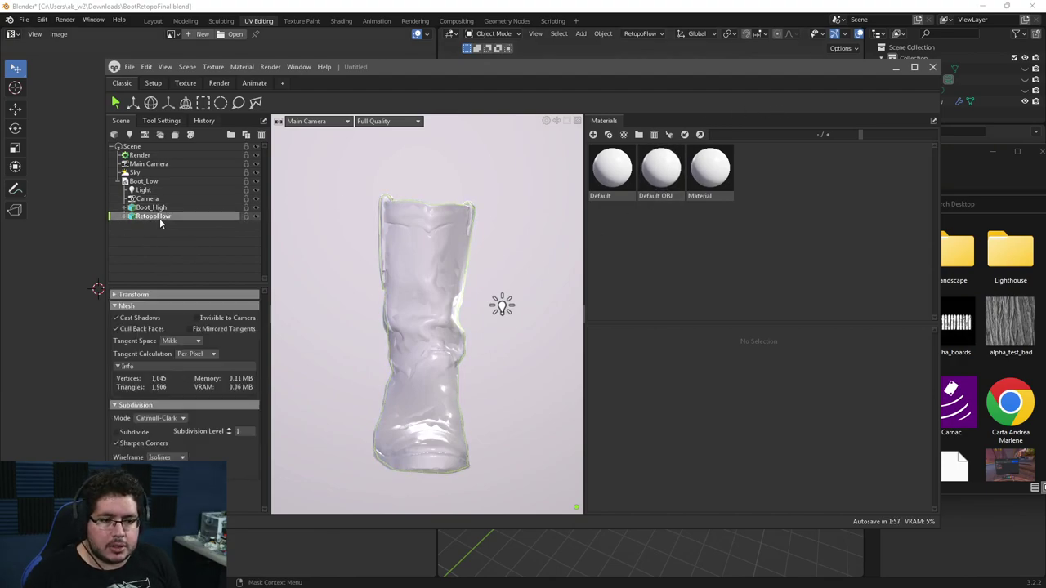
click(157, 207)
click(152, 201)
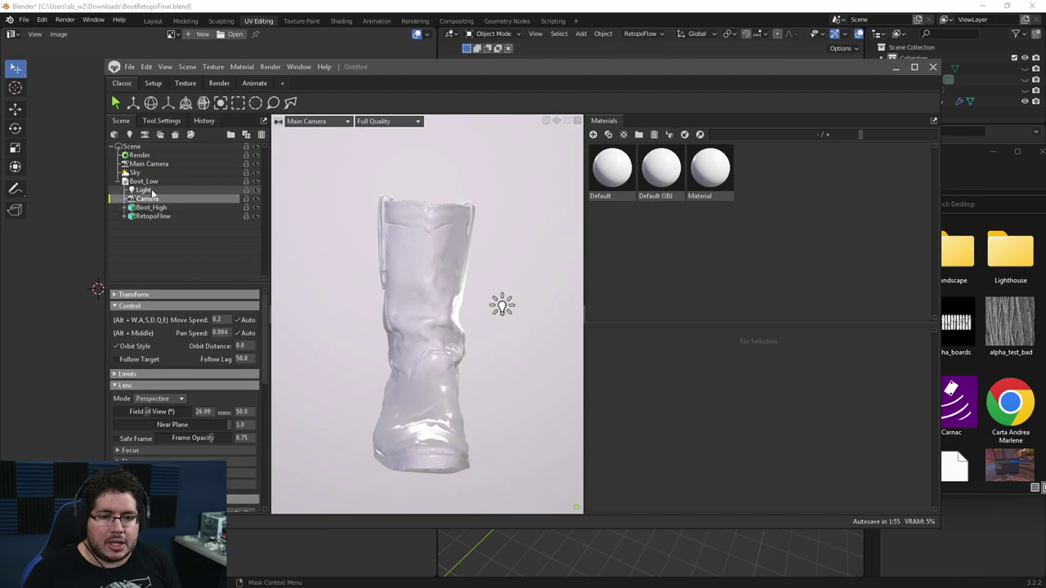
click(155, 247)
Quit Marmoset without saving the scene and shift the Desktop folder window slightly lower.
click(932, 67)
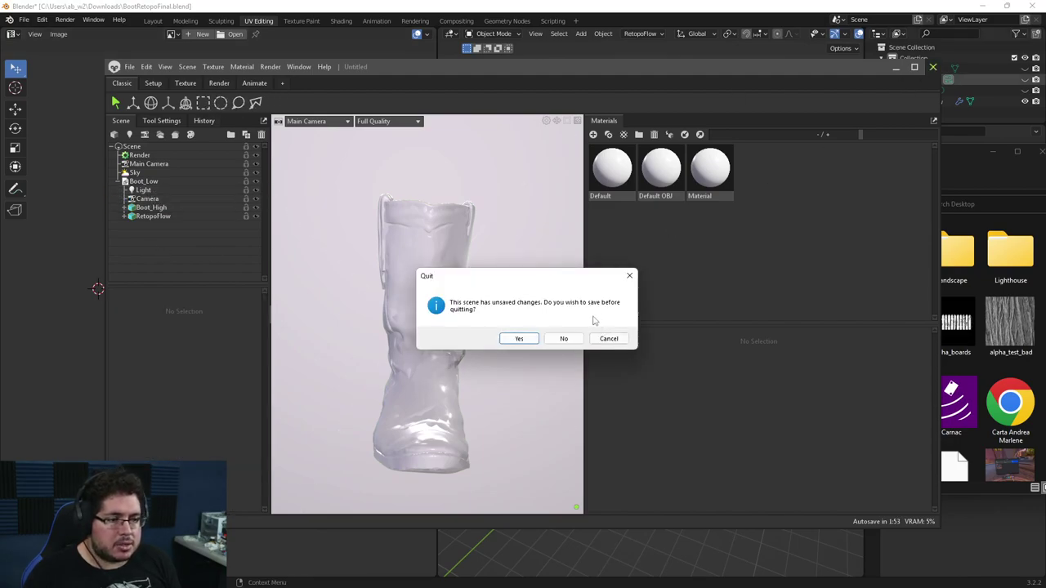
click(563, 338)
drag(920, 167, 920, 192)
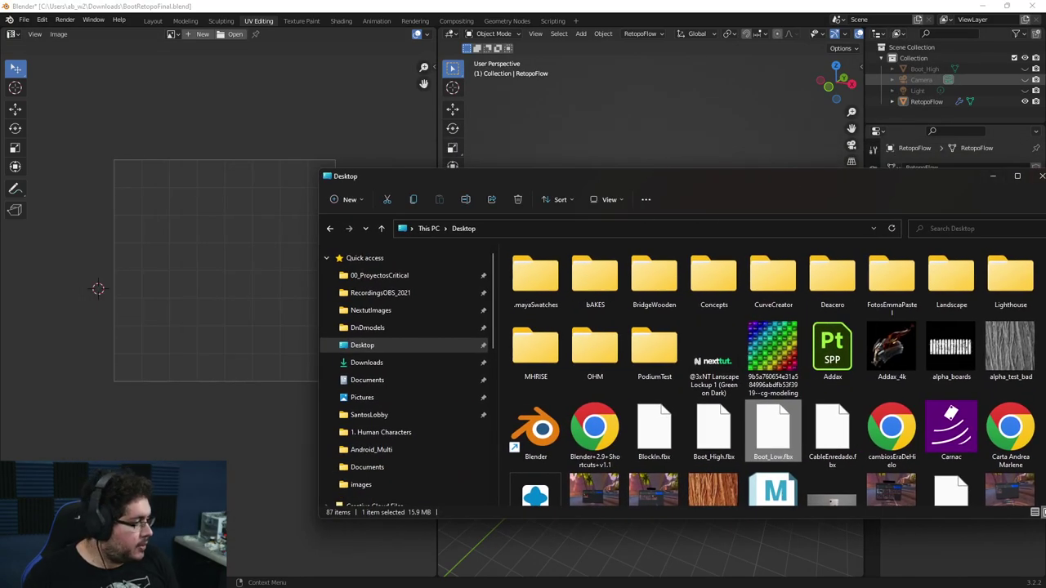
Put the Desktop folder window away and export only the selected RetopoFlow boot as FBX, overwriting Boot_Low.fbx on the Desktop.
key(super+Down)
click(803, 307)
key(a)
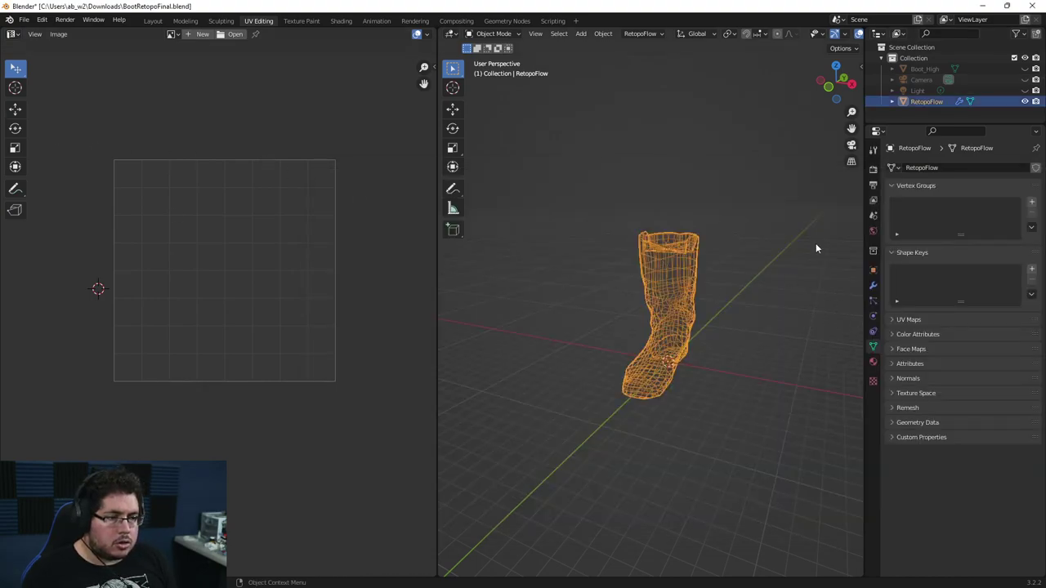
click(23, 20)
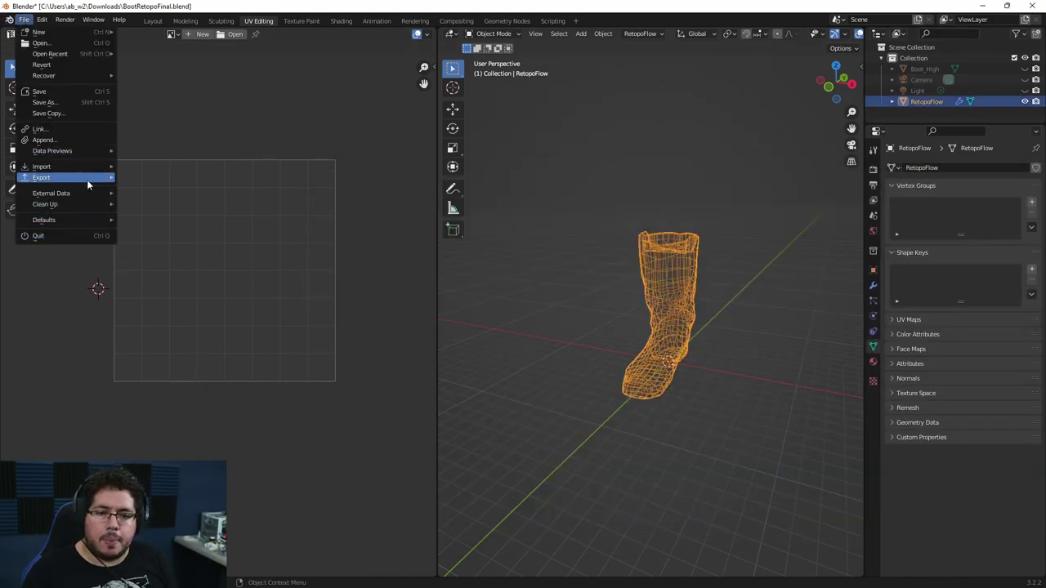
mouse_move(103, 178)
click(148, 275)
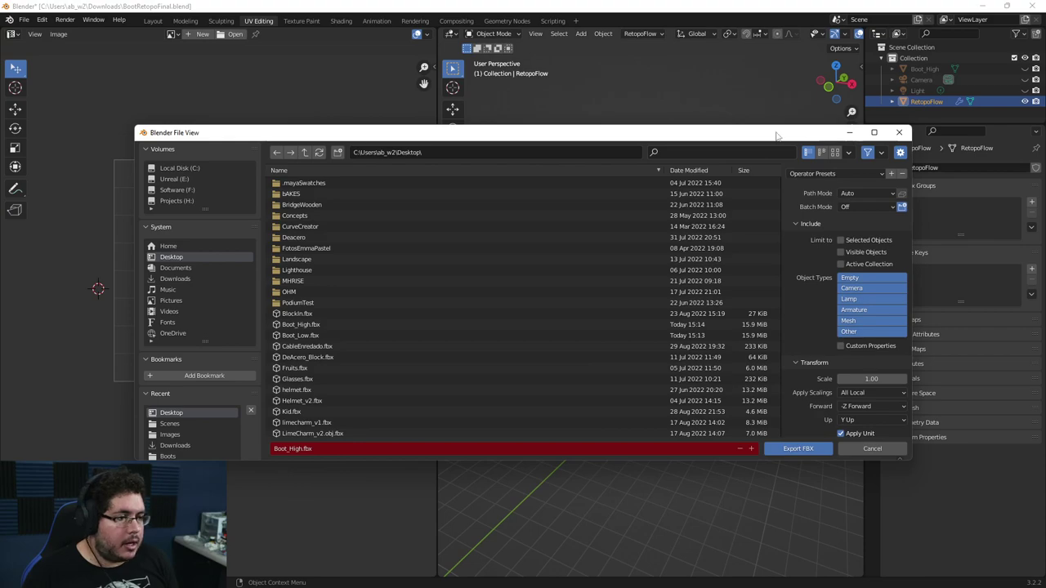
click(714, 224)
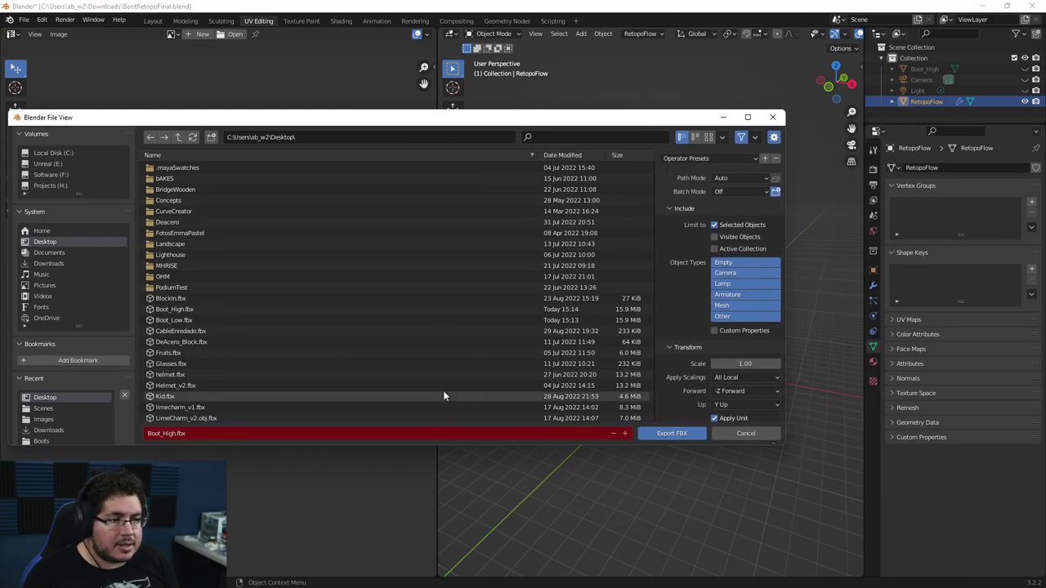
click(174, 320)
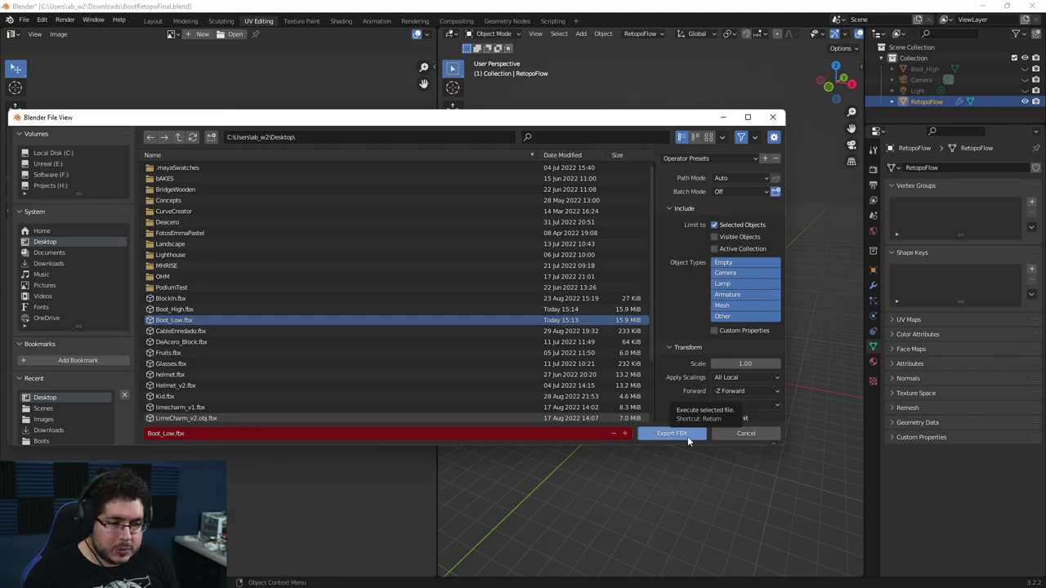
click(670, 433)
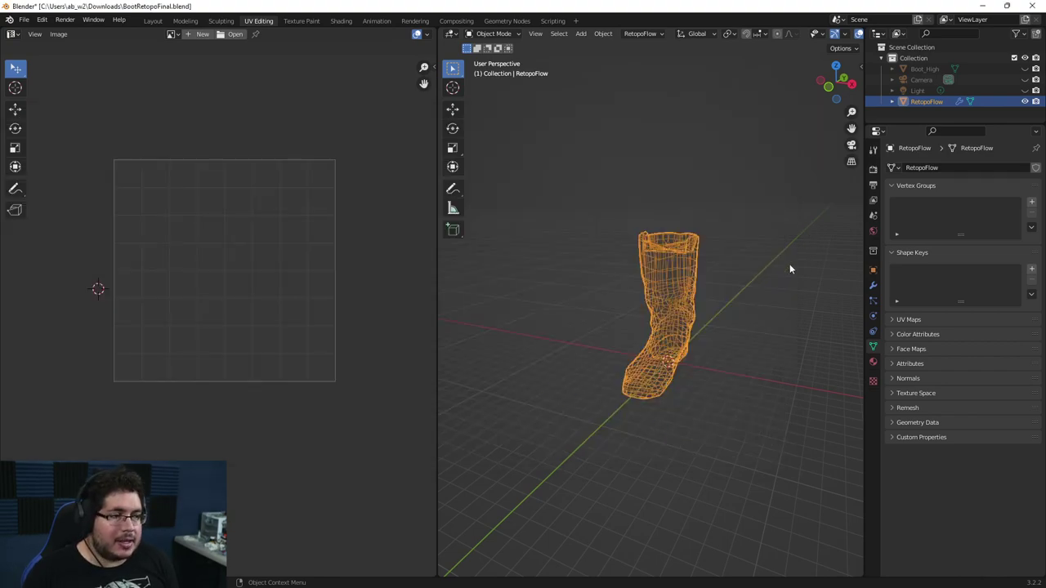
Select Boot_High in the scene collection and export it as FBX, overwriting Boot_High.fbx on the Desktop.
click(742, 264)
click(920, 69)
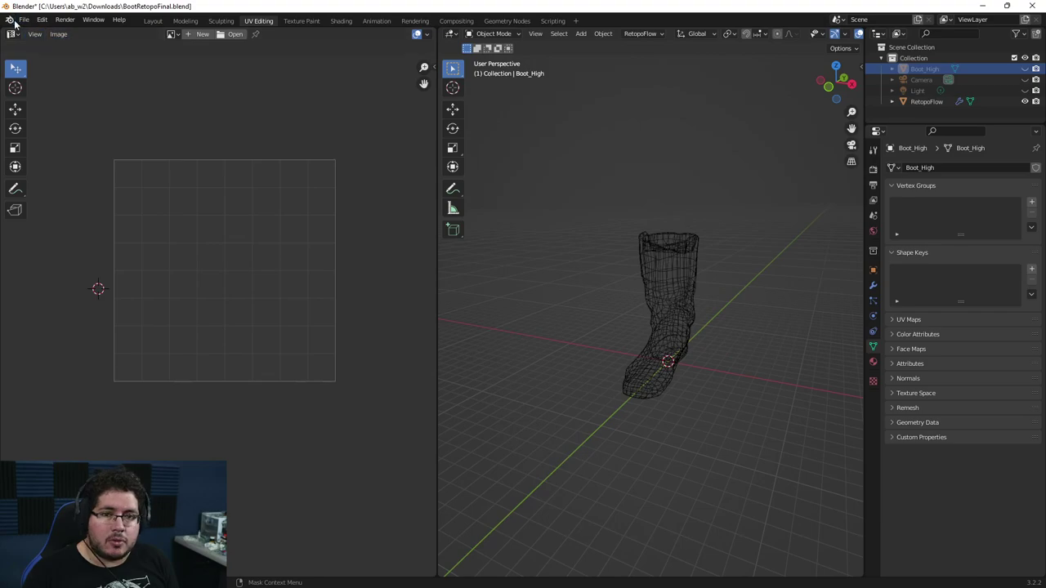
click(19, 21)
mouse_move(70, 179)
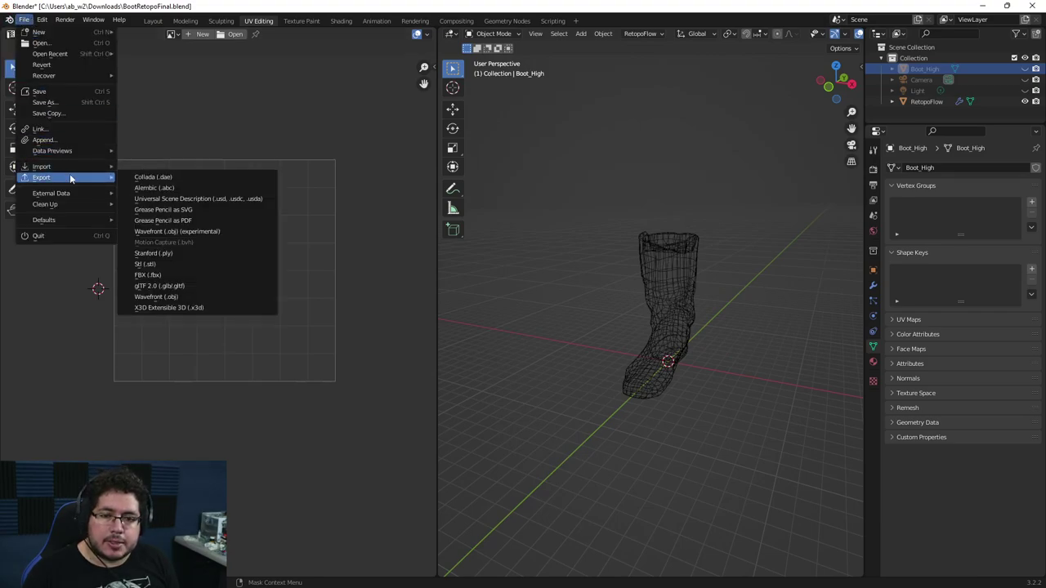
click(151, 274)
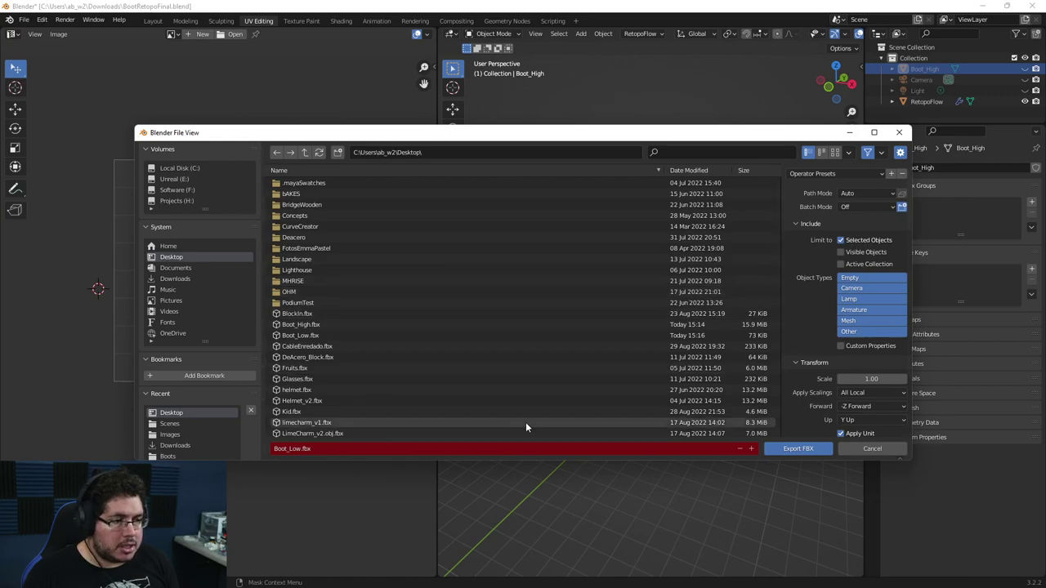
click(458, 325)
click(778, 456)
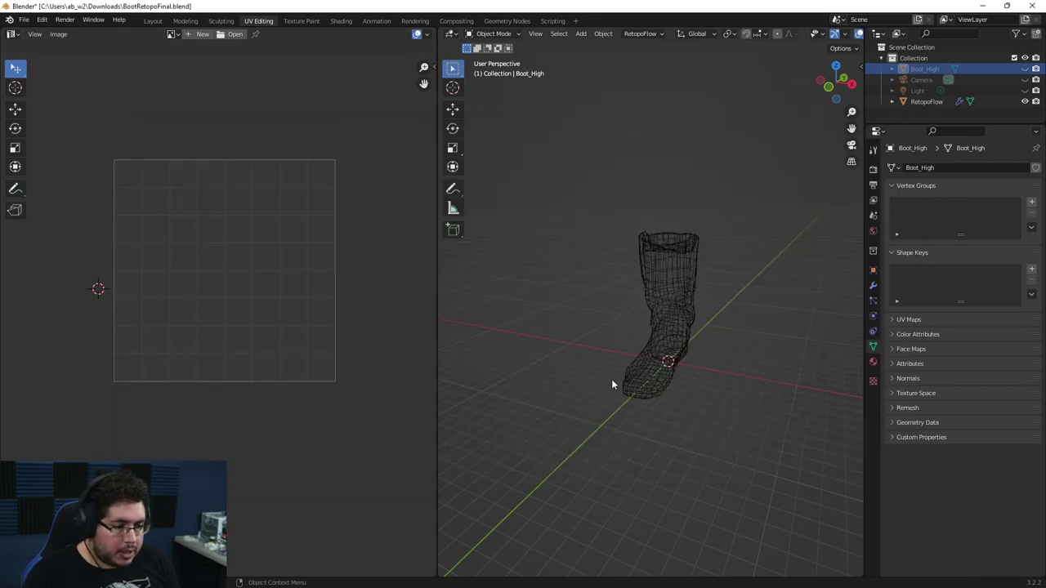
Switch to Substance 3D Painter and create a new project from Boot_Low.fbx, discarding the changes of the previous project.
key(alt+Tab)
click(347, 406)
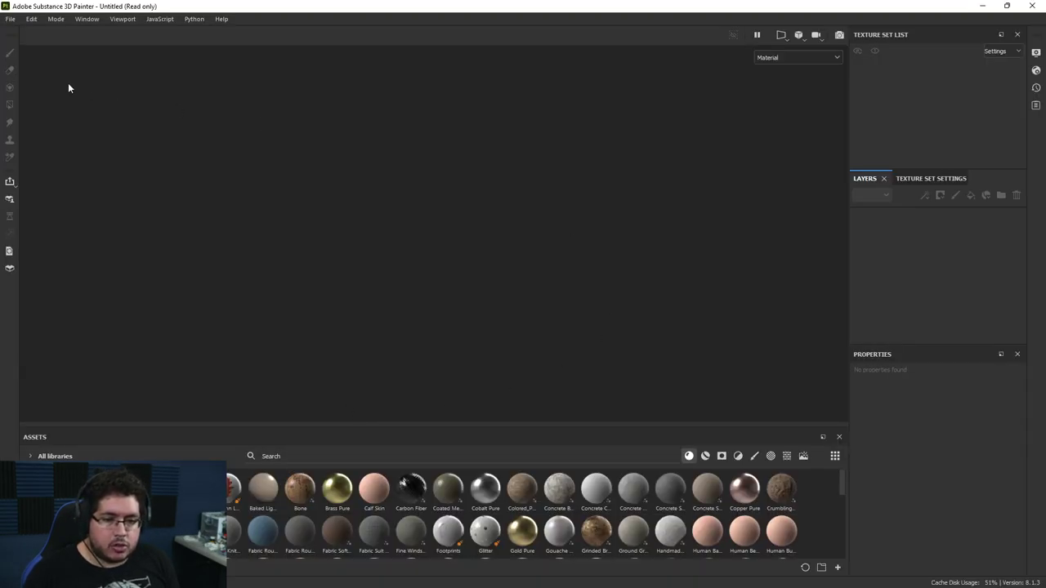
click(9, 21)
click(46, 31)
key(ctrl+n)
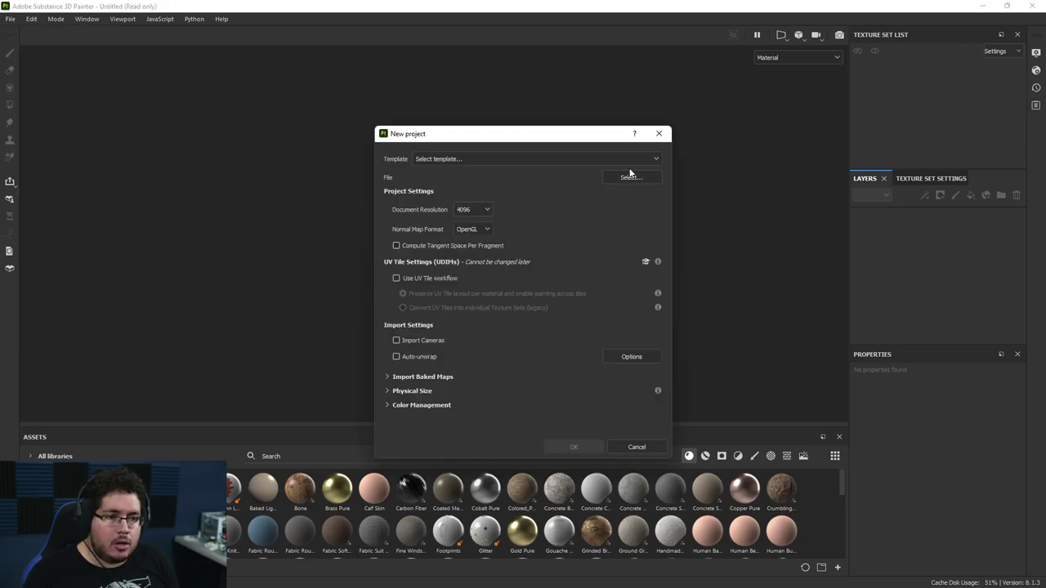
click(629, 174)
scroll(678, 327, down, 1)
scroll(858, 302, down, 1)
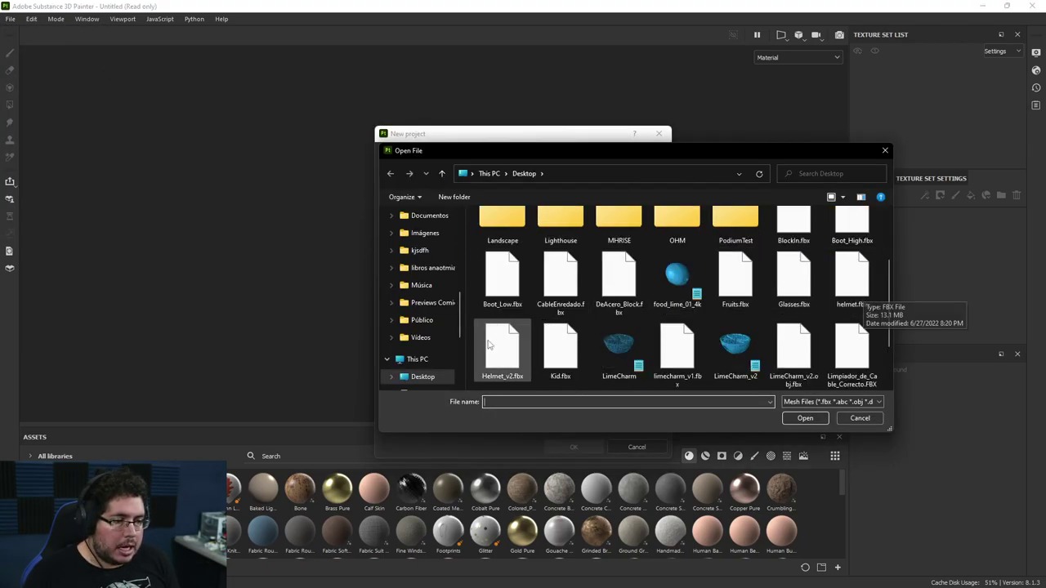
double_click(507, 283)
click(575, 449)
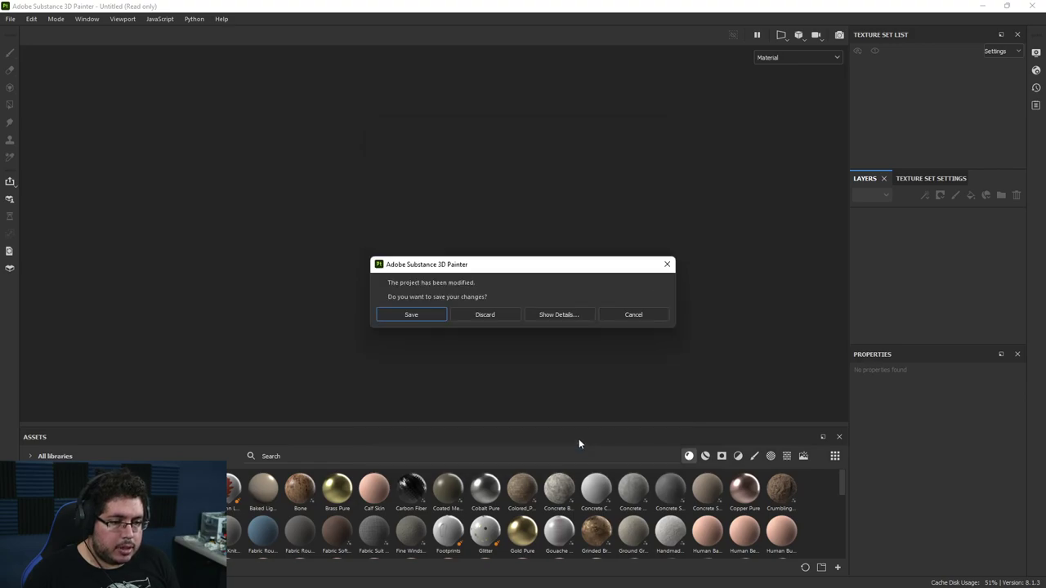
click(474, 319)
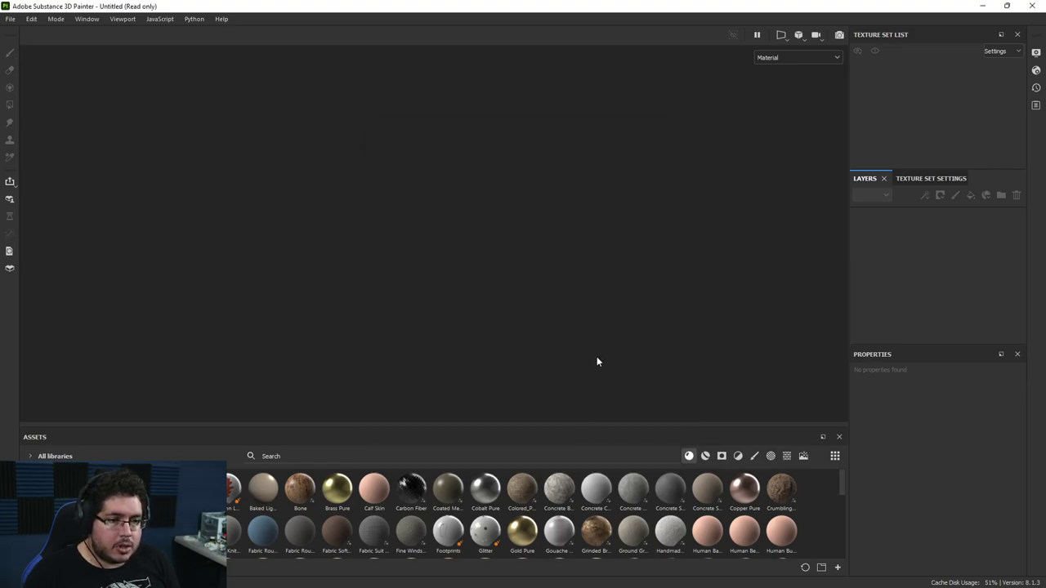
Inspect the low-poly boot in the UV-only, split and 3D-only views and from another side.
mouse_move(596, 357)
alt+mouse_down()
mouse_move(479, 345)
mouse_move(410, 286)
alt+mouse_up()
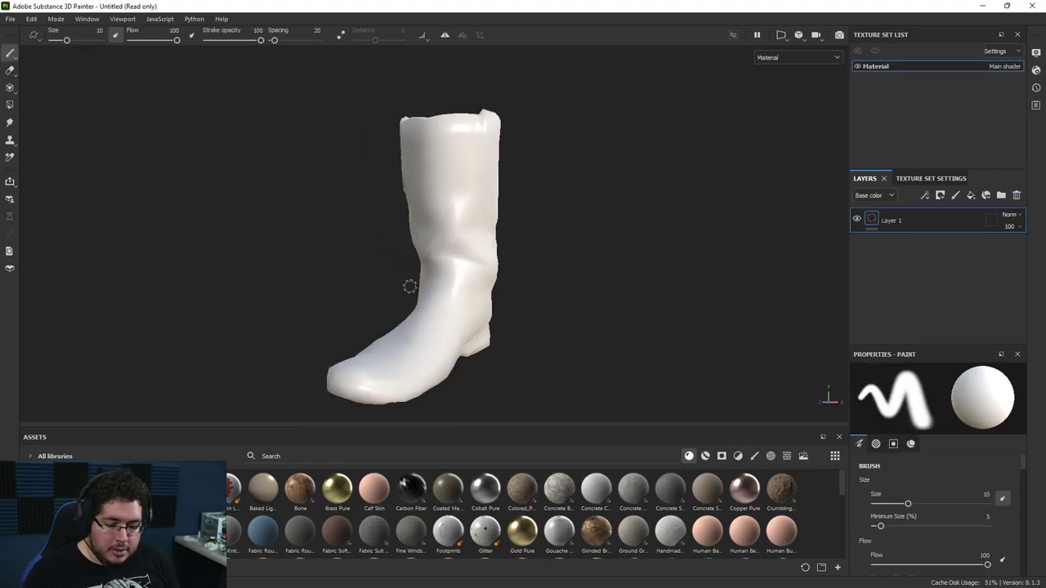
key(F3)
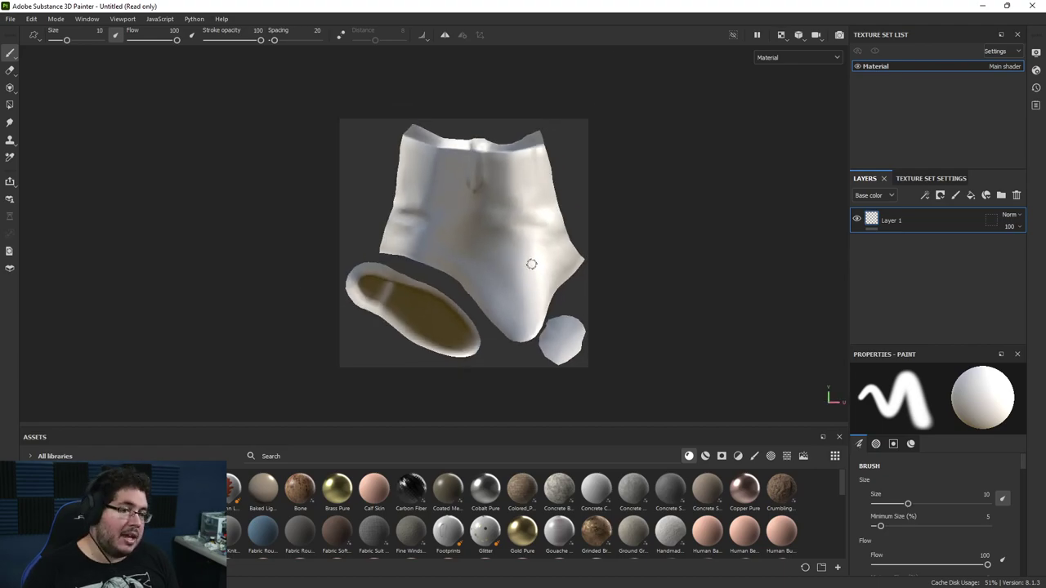
key(F1)
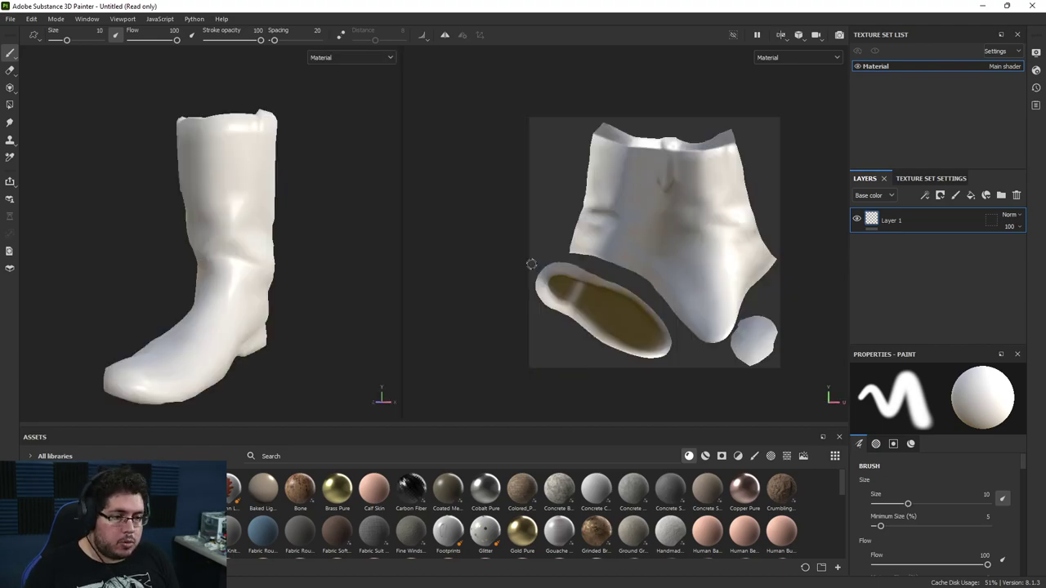
key(F2)
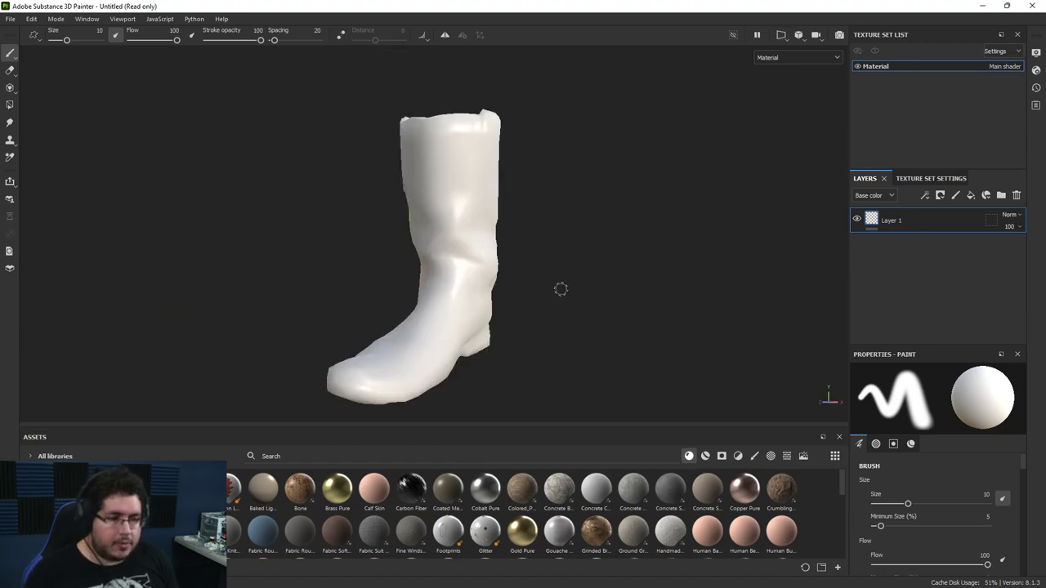
alt+drag(554, 307, 441, 278)
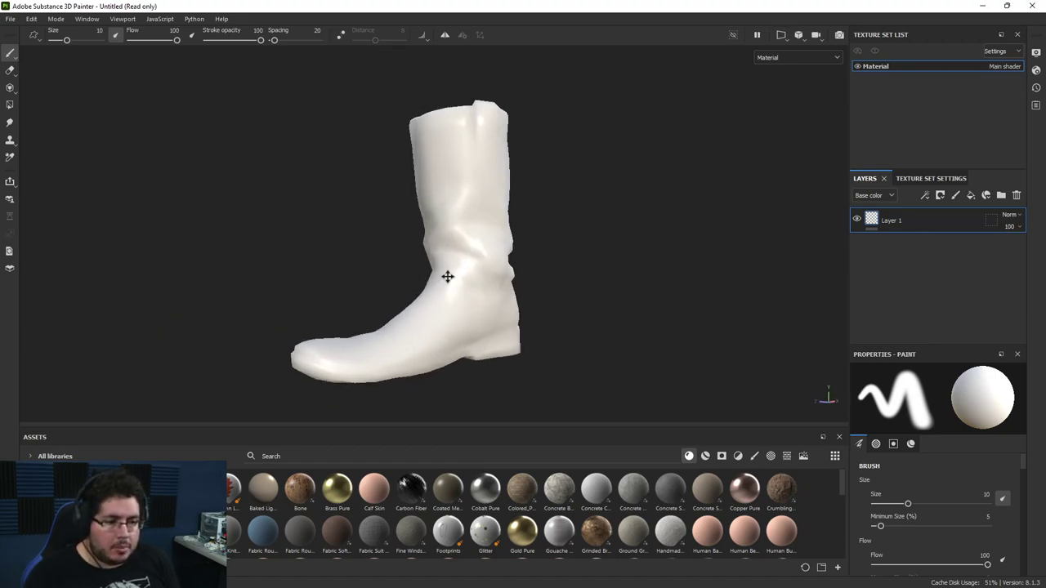
Open the mesh map baking settings for the boot's texture set and set the output size to 4096.
click(918, 178)
scroll(952, 278, down, 2)
scroll(959, 315, down, 6)
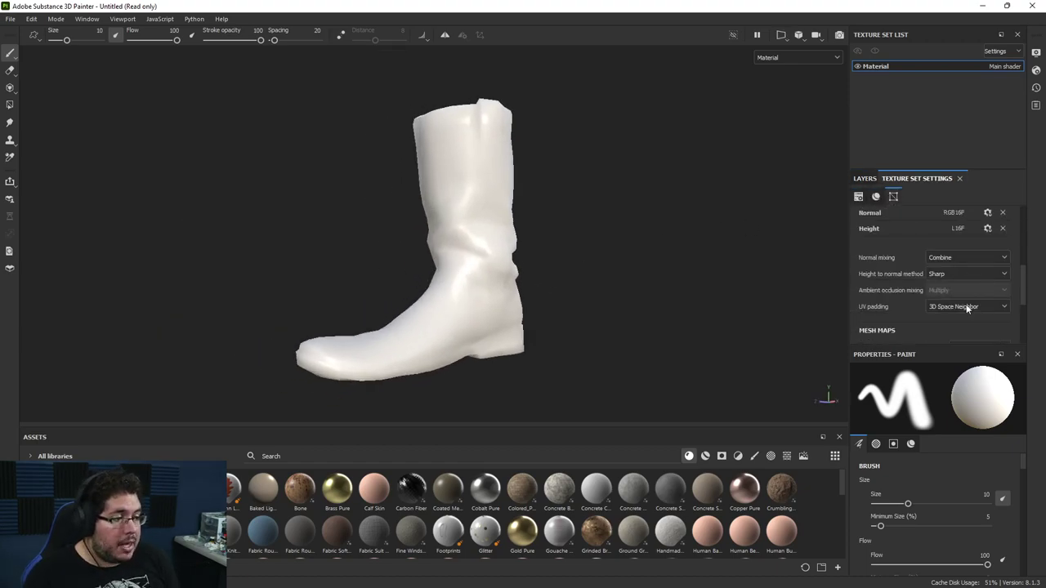
click(979, 250)
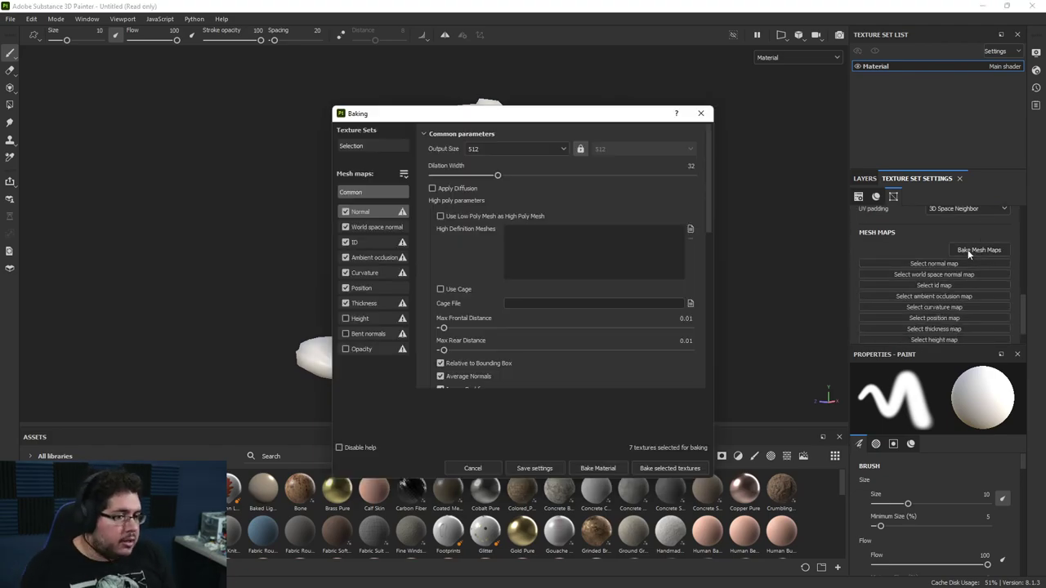
click(507, 149)
click(492, 234)
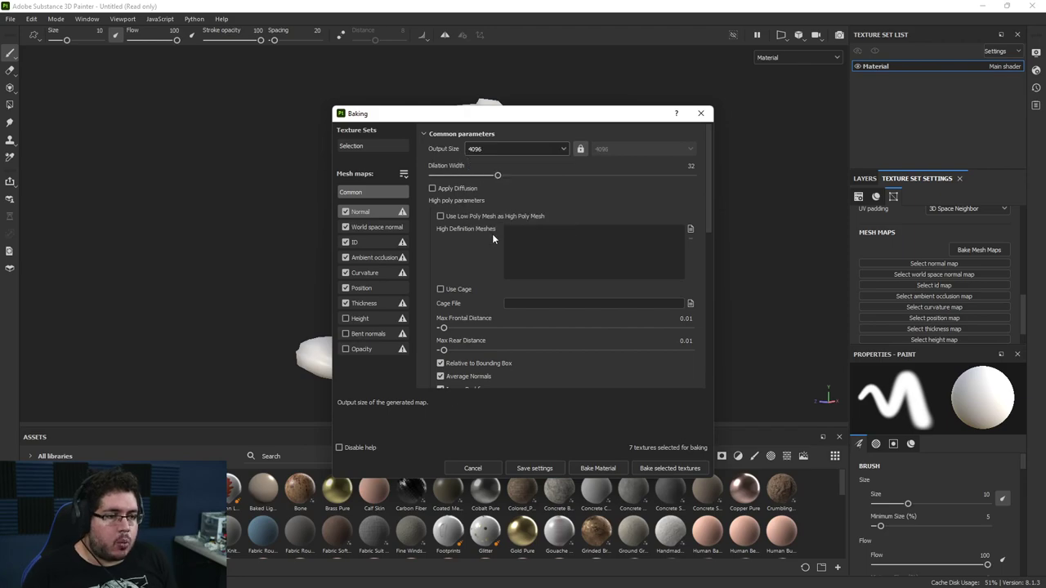
Add Boot_High.fbx from the Desktop as the high definition mesh and shift the Baking window off the boot.
click(691, 231)
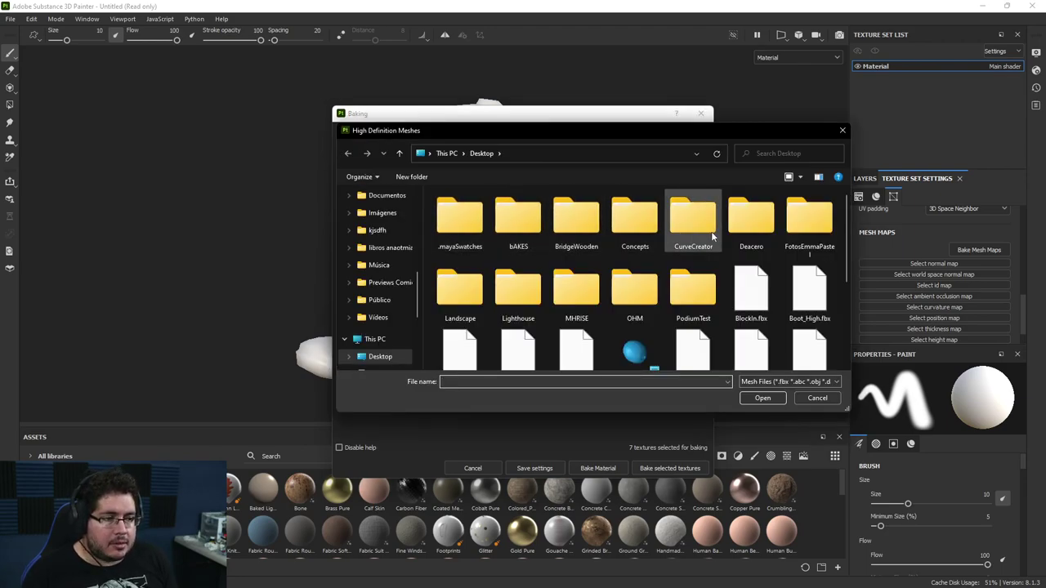
scroll(716, 237, down, 2)
scroll(791, 268, up, 1)
scroll(791, 268, up, 1)
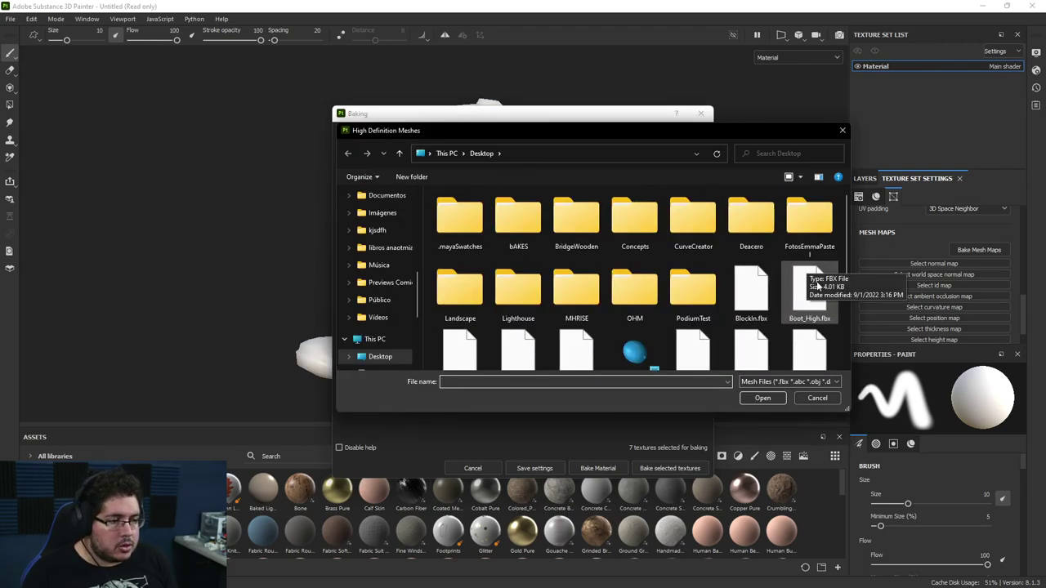
scroll(813, 294, down, 1)
click(809, 268)
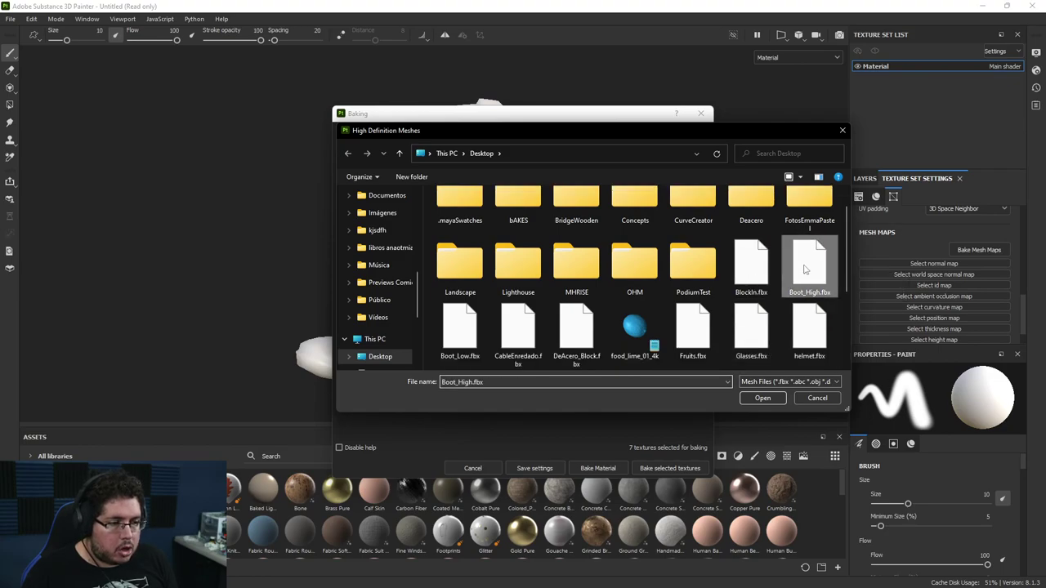
click(762, 398)
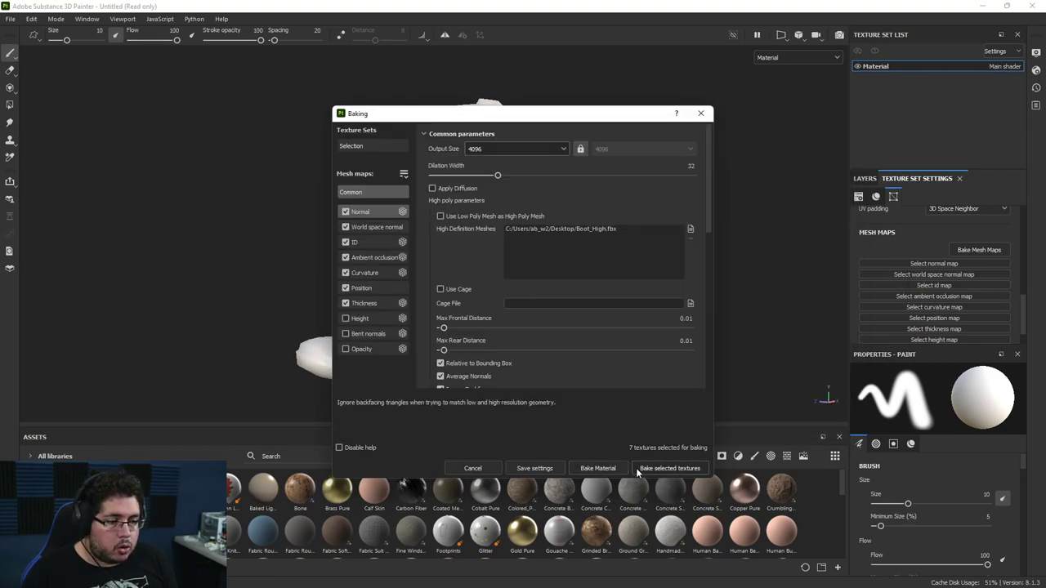
drag(535, 117, 764, 113)
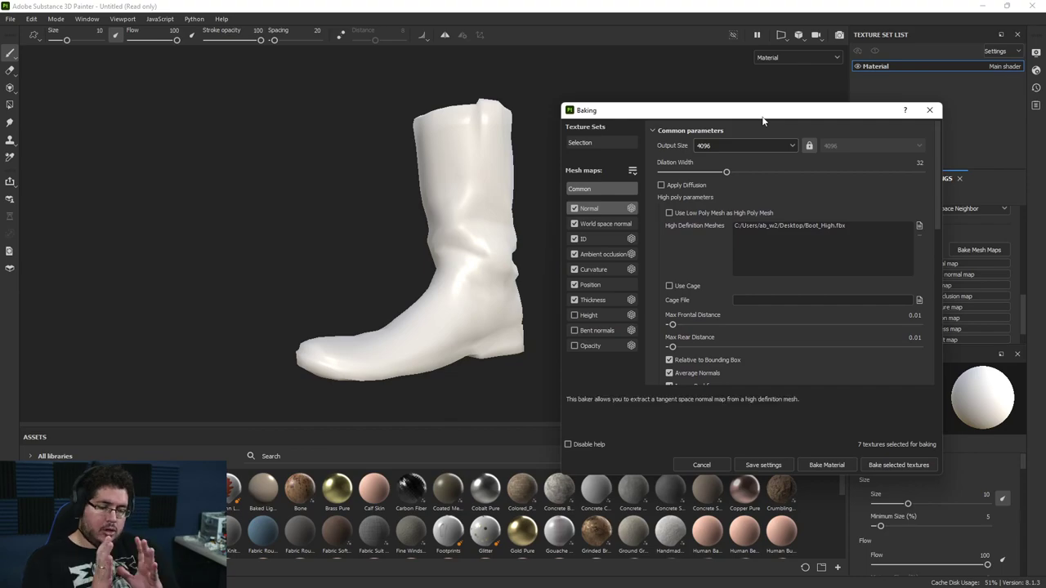
Open Paint and draw a bumpy black line across the canvas to represent the high-poly surface.
key(super)
text(paint)
click(390, 266)
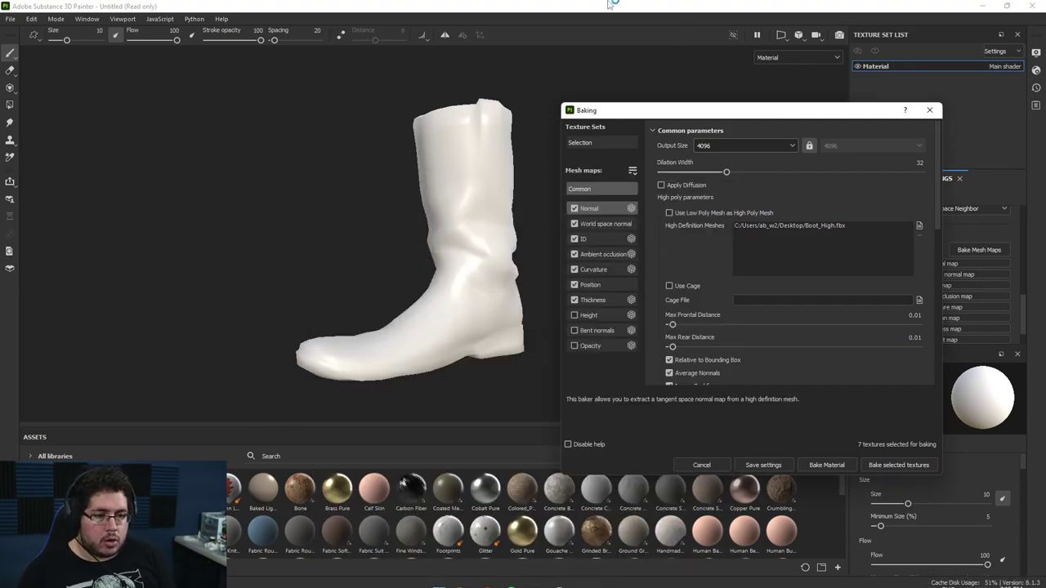
drag(286, 369, 670, 476)
Draw an orange low-poly line above the black one, with three arrows going outward and one going inward.
click(536, 141)
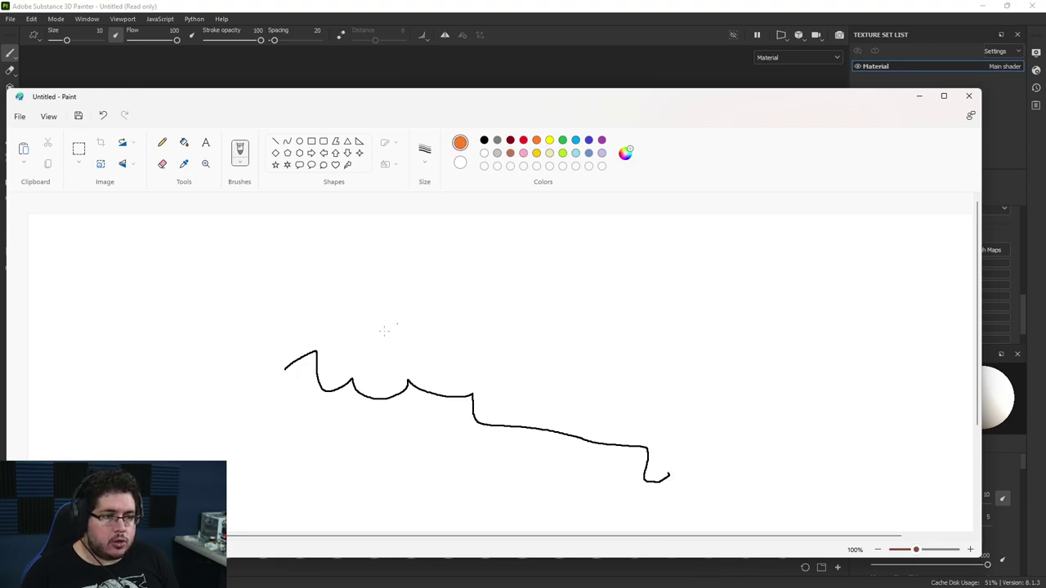
drag(289, 327, 734, 429)
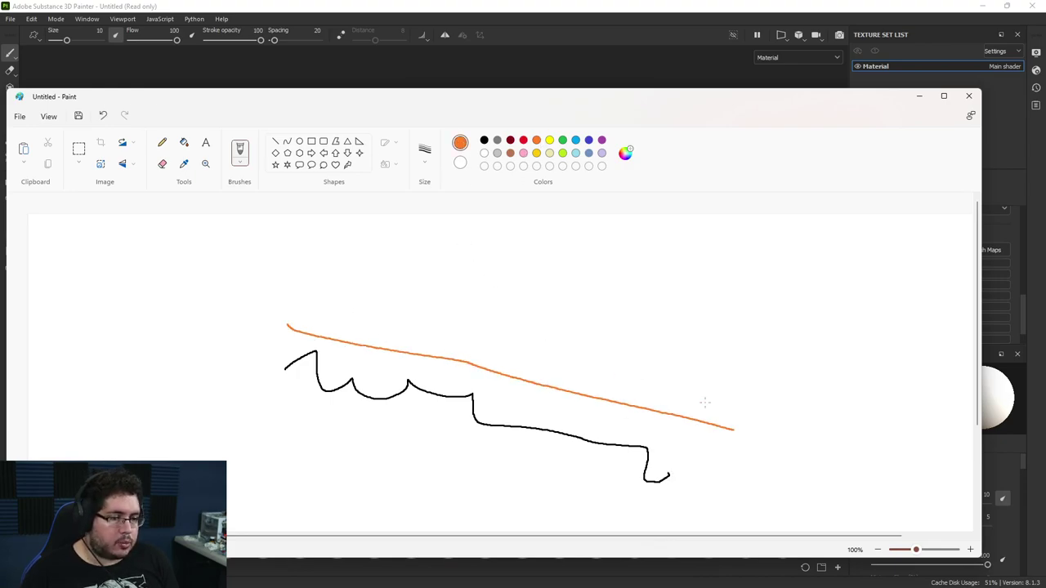
drag(406, 353, 419, 296)
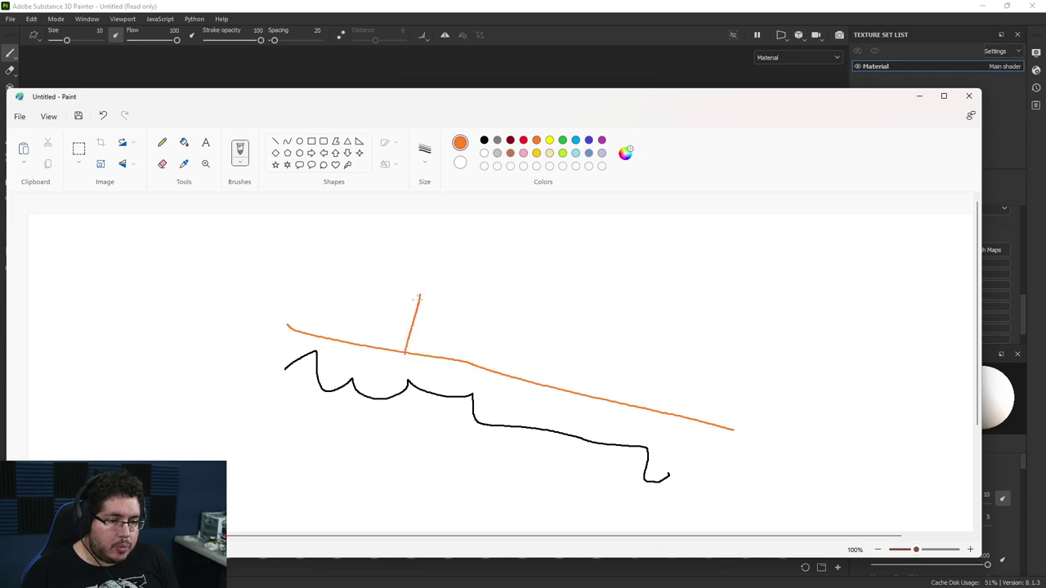
drag(486, 372, 497, 330)
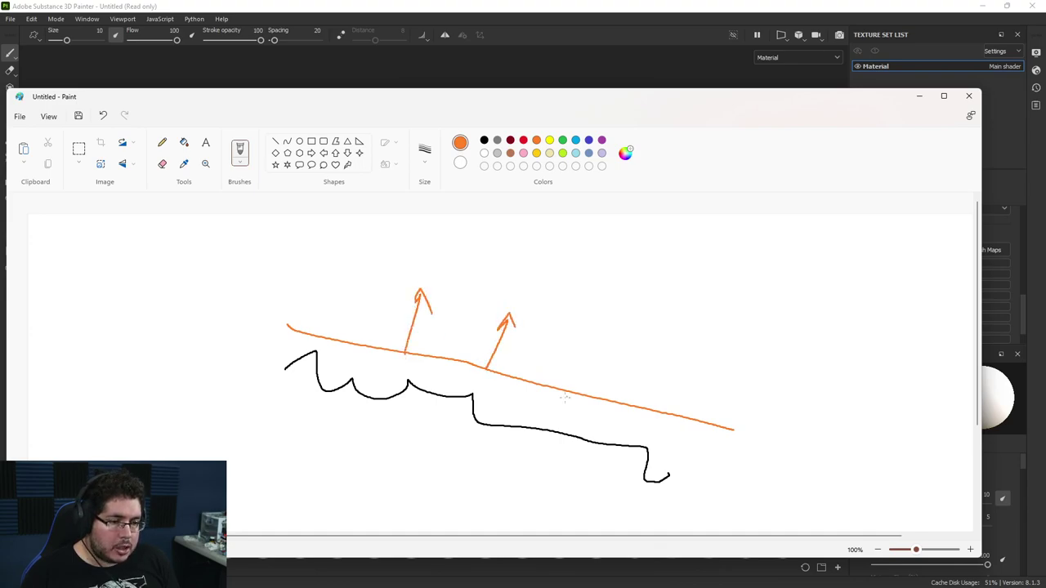
drag(547, 389, 540, 449)
Draw two black curves that rise above the right part of the sloping orange line and dip back below it.
click(484, 140)
drag(503, 410, 845, 494)
mouse_move(677, 428)
mouse_down()
mouse_move(734, 433)
mouse_move(764, 470)
mouse_up()
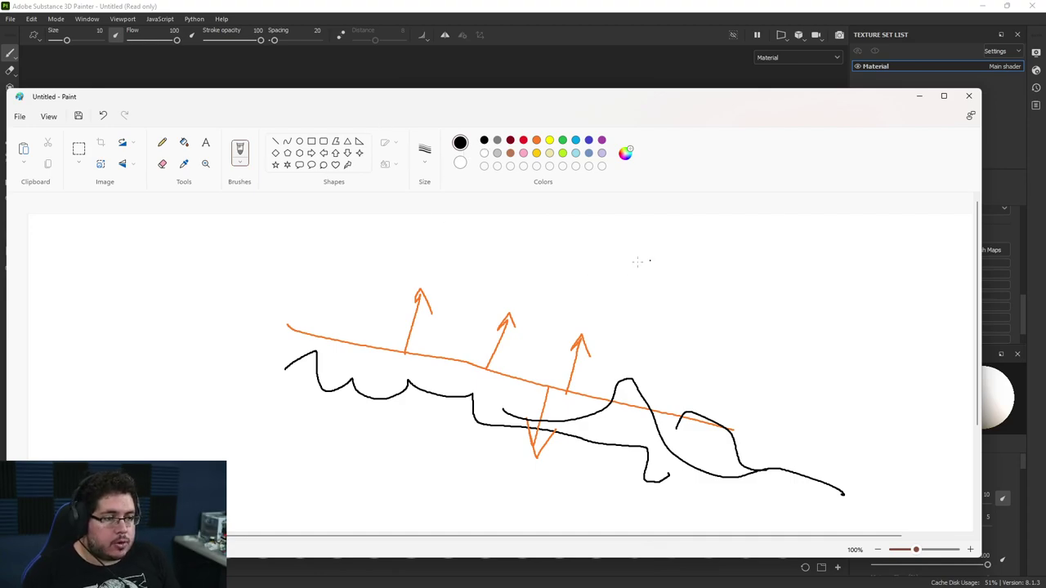
Draw a second example in the canvas's upper right: a black profile with a square notch and an orange line above it.
drag(600, 276, 654, 277)
mouse_move(678, 320)
mouse_down()
mouse_move(732, 282)
mouse_move(892, 281)
mouse_up()
click(536, 140)
drag(532, 251, 873, 250)
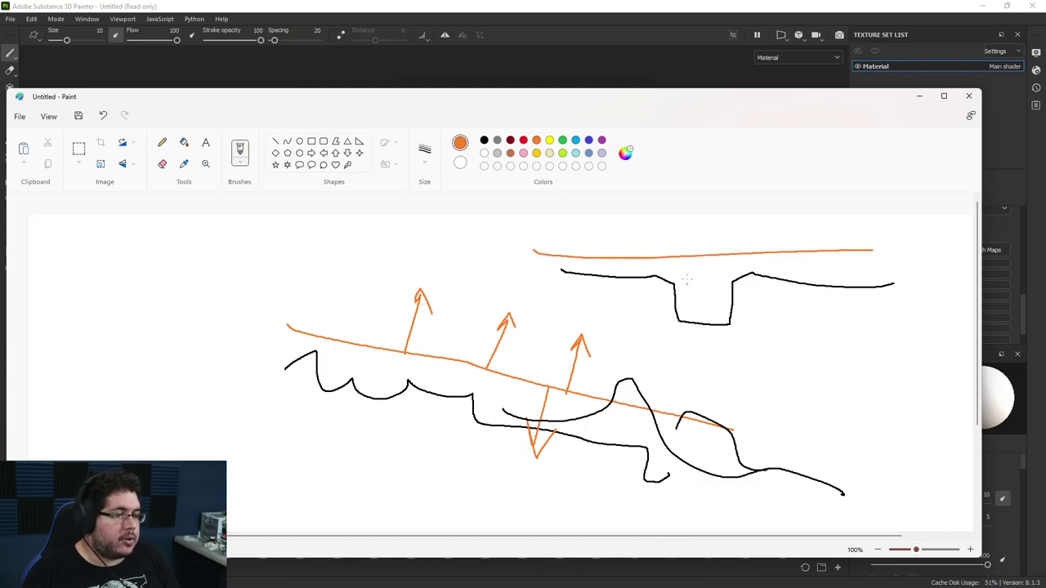
Replace the straight orange line in the upper-right example with one that follows the black profile into the notch, adding small arrows inside.
drag(675, 260, 692, 263)
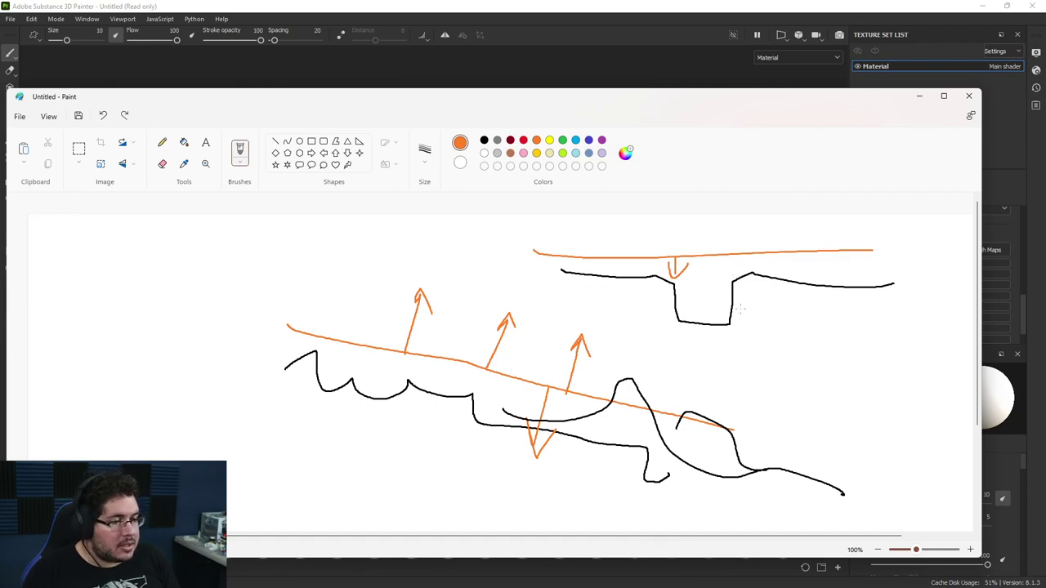
key(ctrl+z)
drag(555, 252, 647, 264)
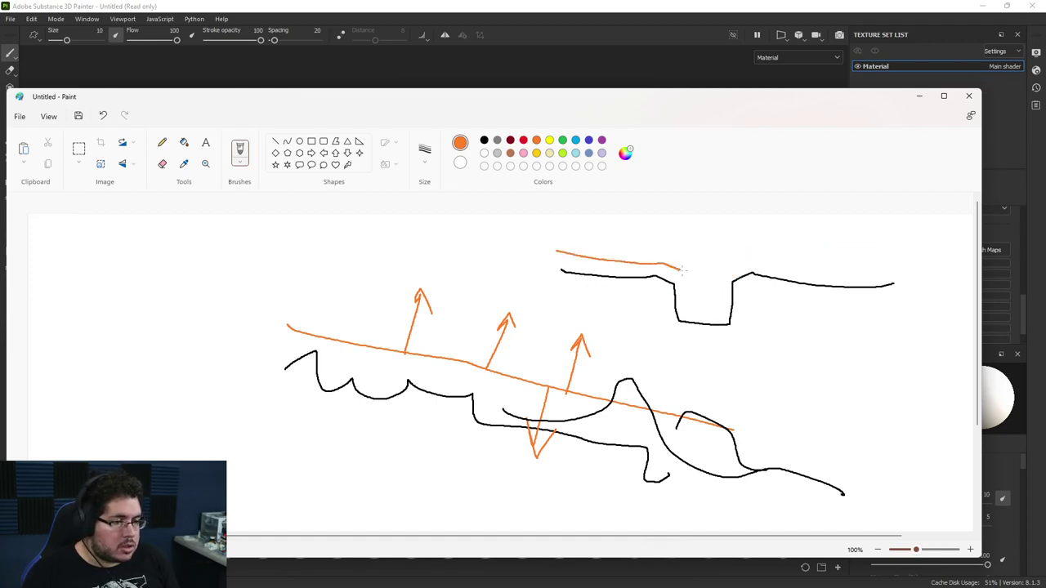
drag(684, 303, 722, 309)
drag(726, 260, 896, 284)
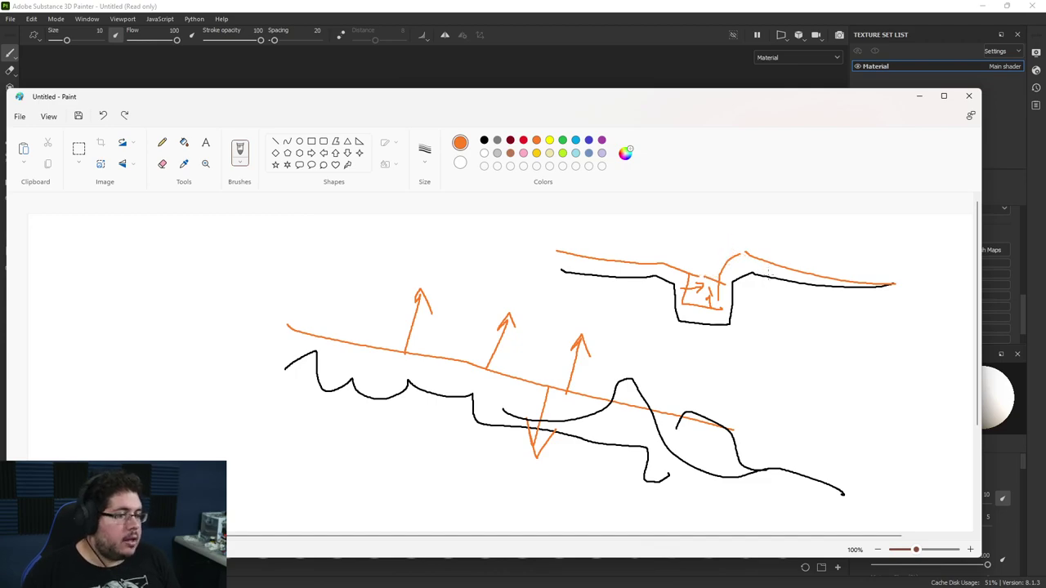
Undo the entire upper-right example and the second black curve over the end of the sloping orange line.
key(ctrl+z)
key(ctrl+z)
key(ctrl+z)
key(ctrl+z)
key(ctrl+z)
key(ctrl+z)
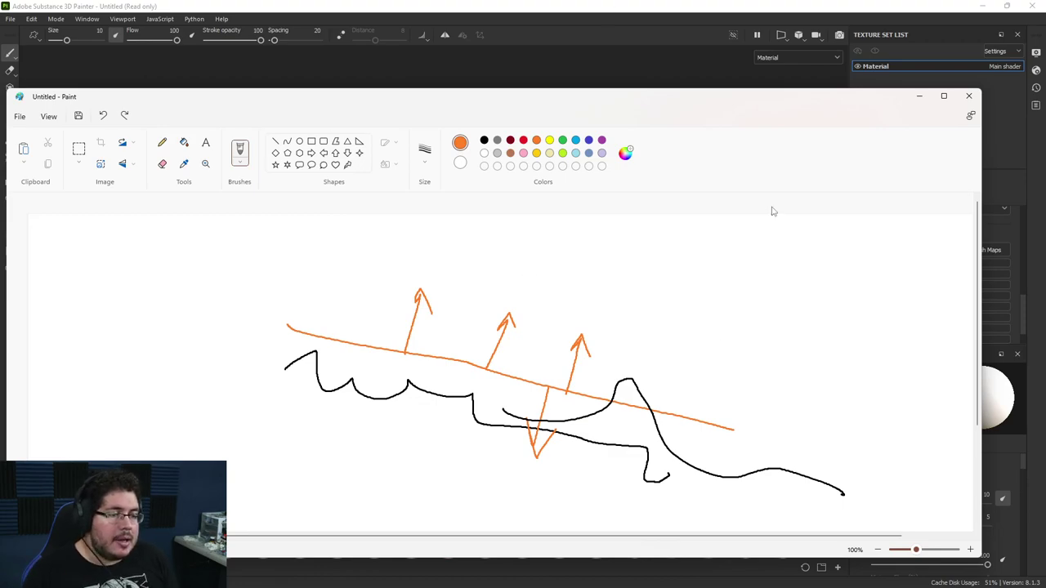
Switch back to Substance 3D Painter and try to bake the selected mesh maps from Boot_High.fbx at 4096.
click(919, 97)
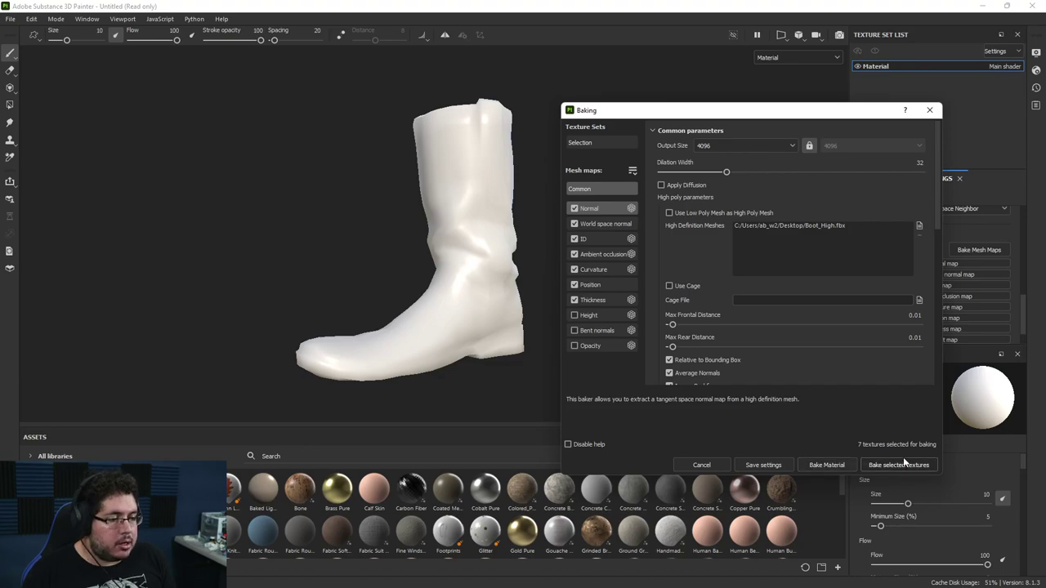
drag(549, 243, 740, 224)
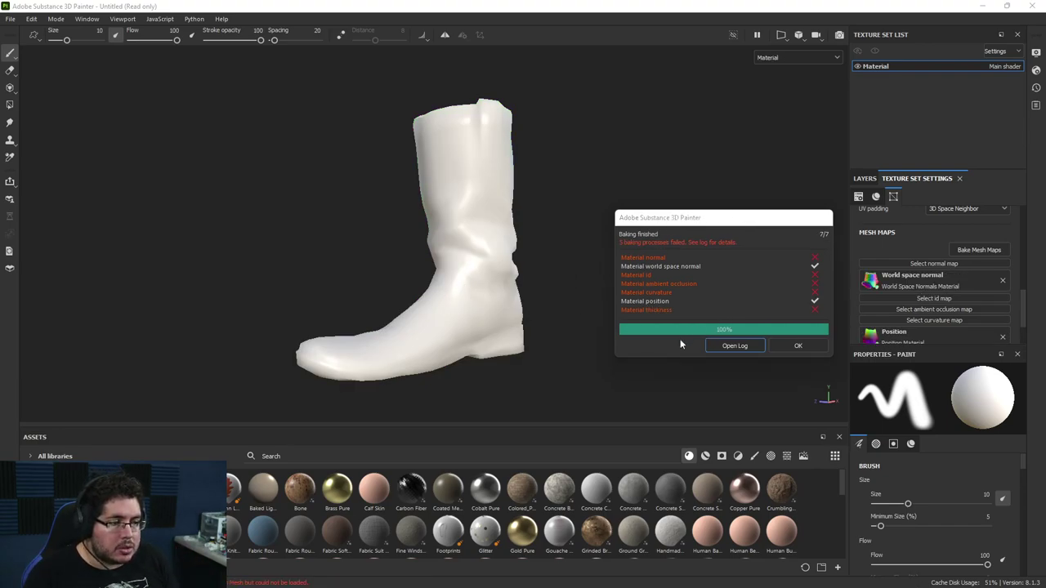
click(798, 345)
Reopen the mesh map baking settings, check the high definition mesh path, and try baking the Material texture set again.
scroll(991, 290, down, 3)
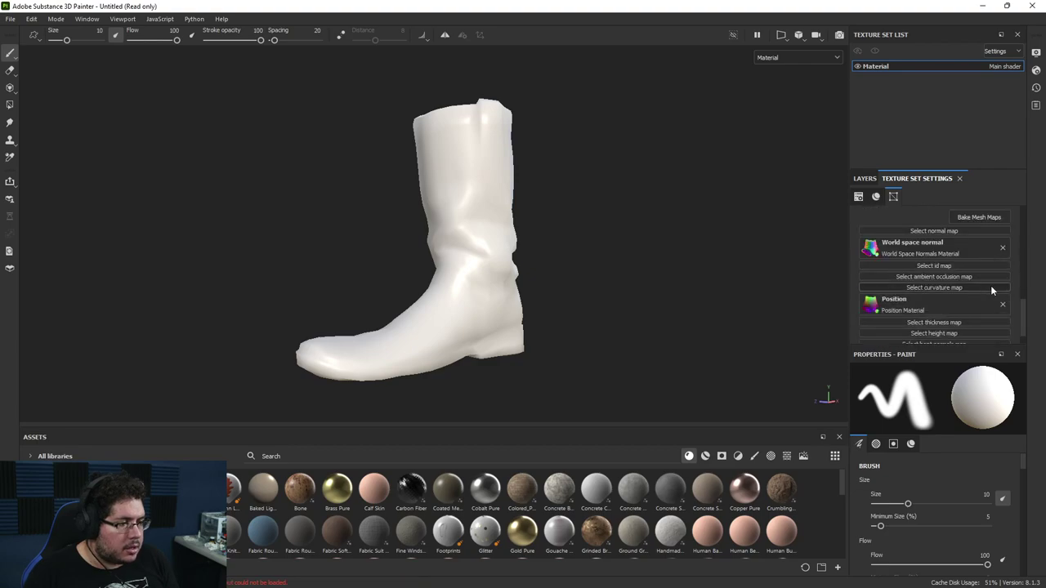
scroll(990, 285, up, 1)
click(976, 249)
click(605, 229)
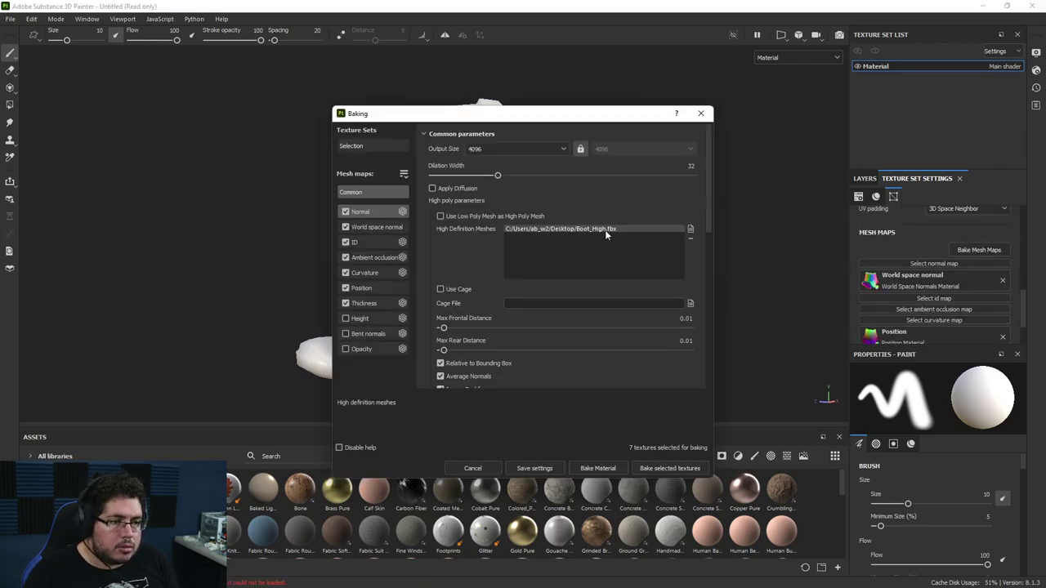
click(597, 468)
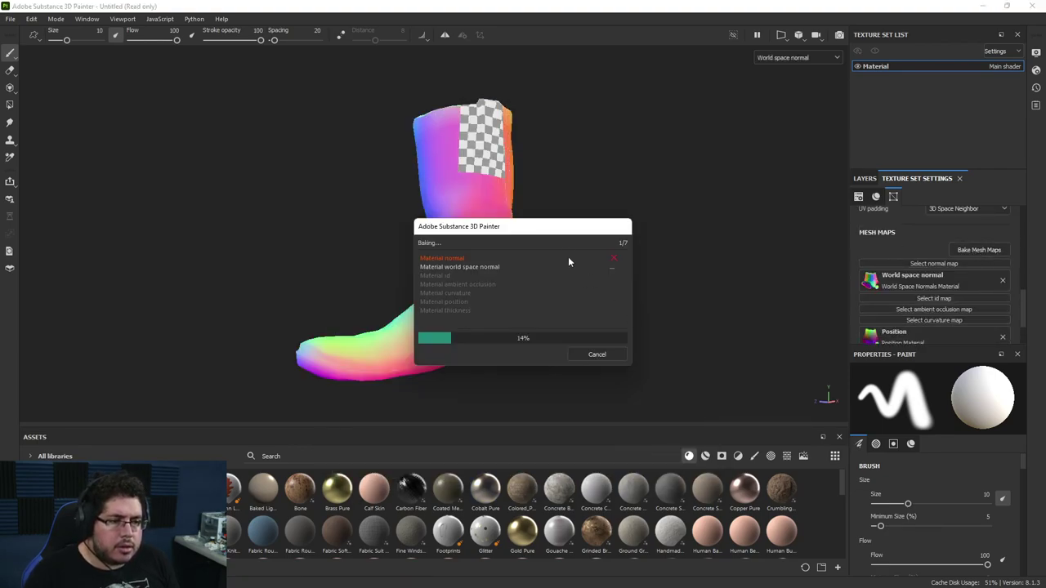
Open the log from the bake and examine its error messages about the high-poly mesh.
drag(529, 229, 681, 245)
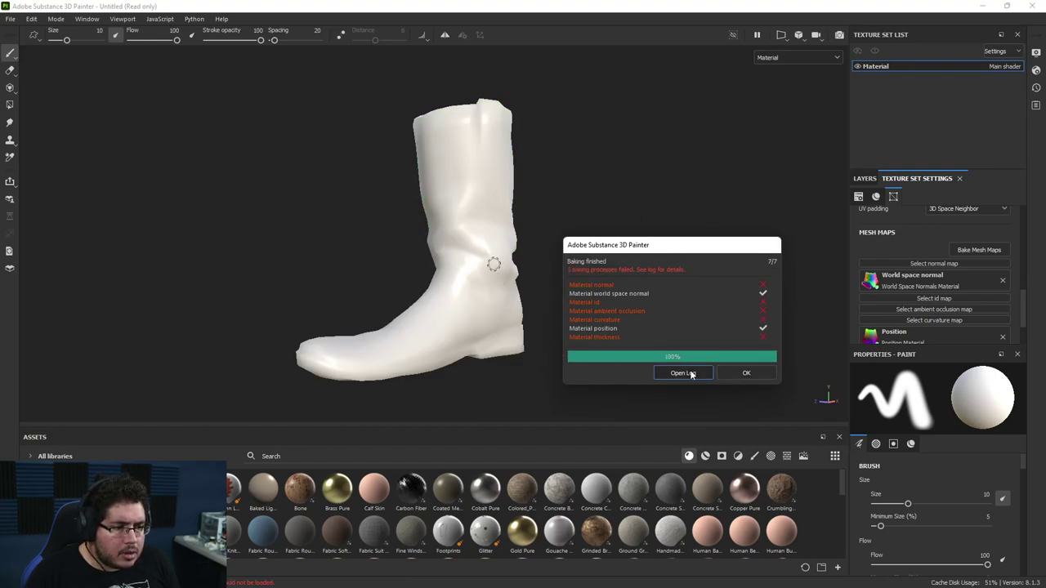
click(684, 373)
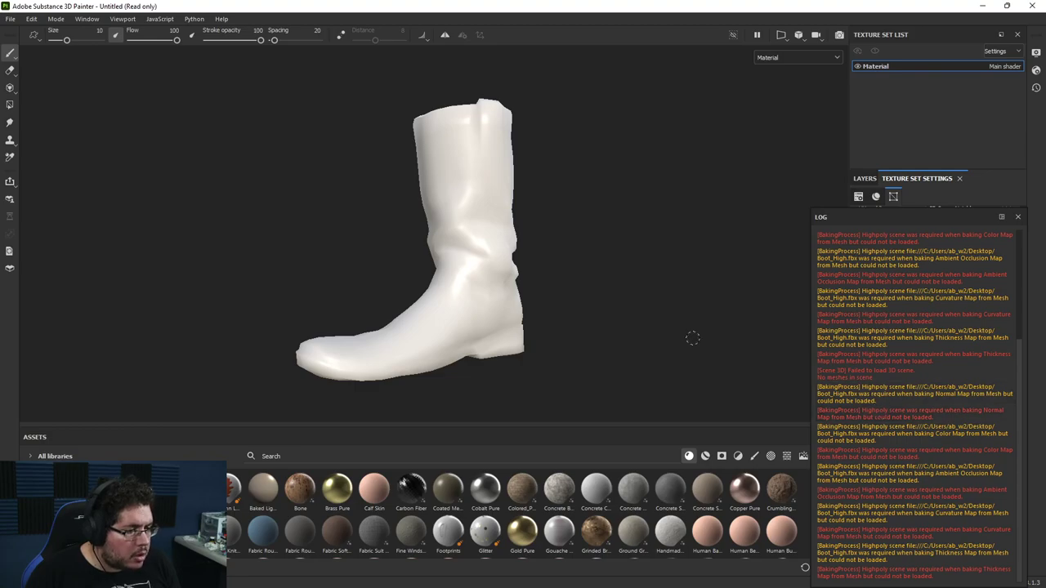
click(1018, 216)
Switch to Blender, unhide Boot_High, hide the RetopoFlow mesh, and select the high-poly boot.
click(986, 6)
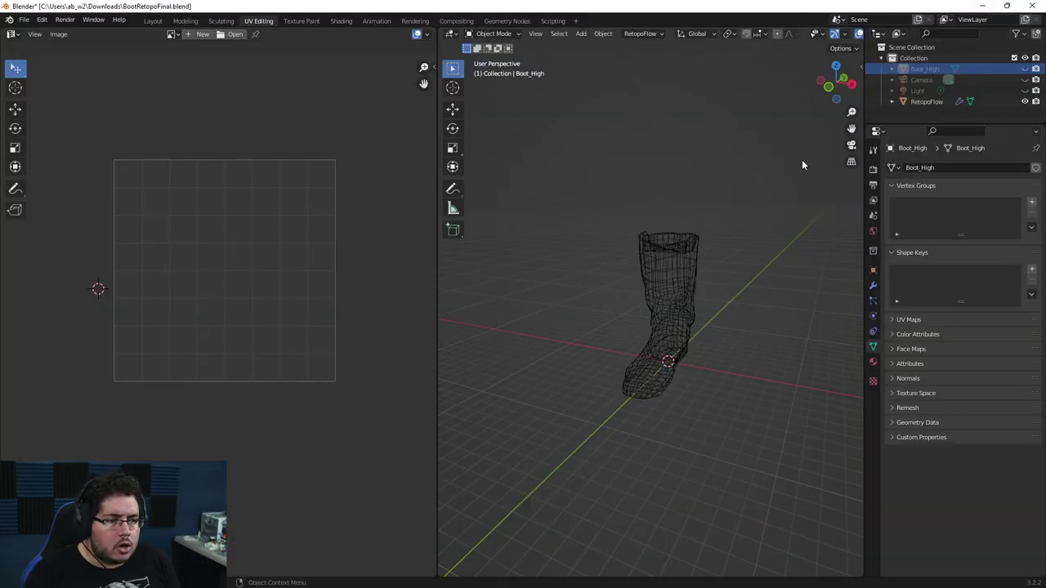
click(1025, 68)
click(1025, 101)
scroll(757, 236, up, 4)
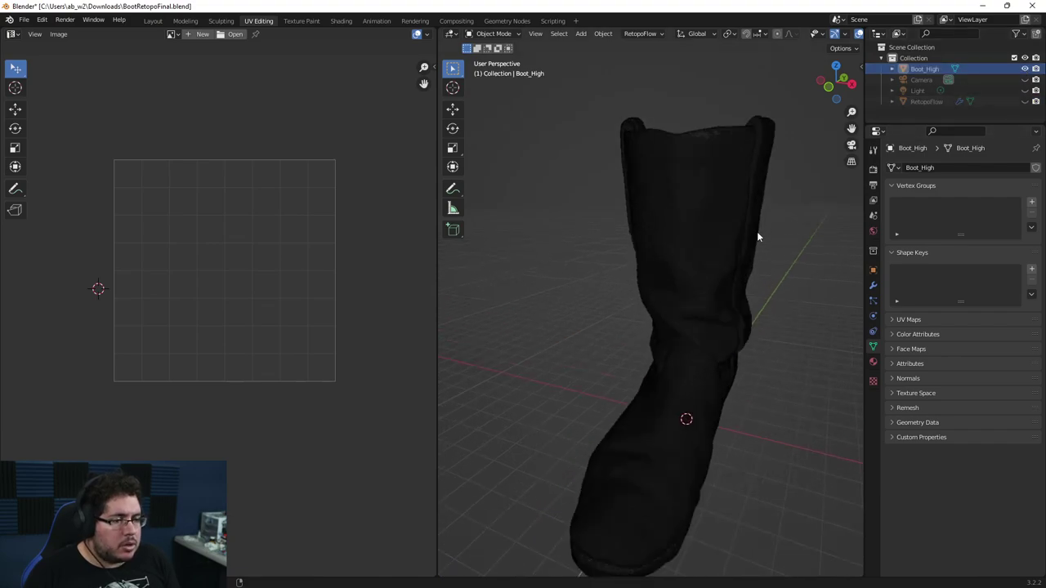
middle_drag(719, 264, 743, 264)
click(633, 253)
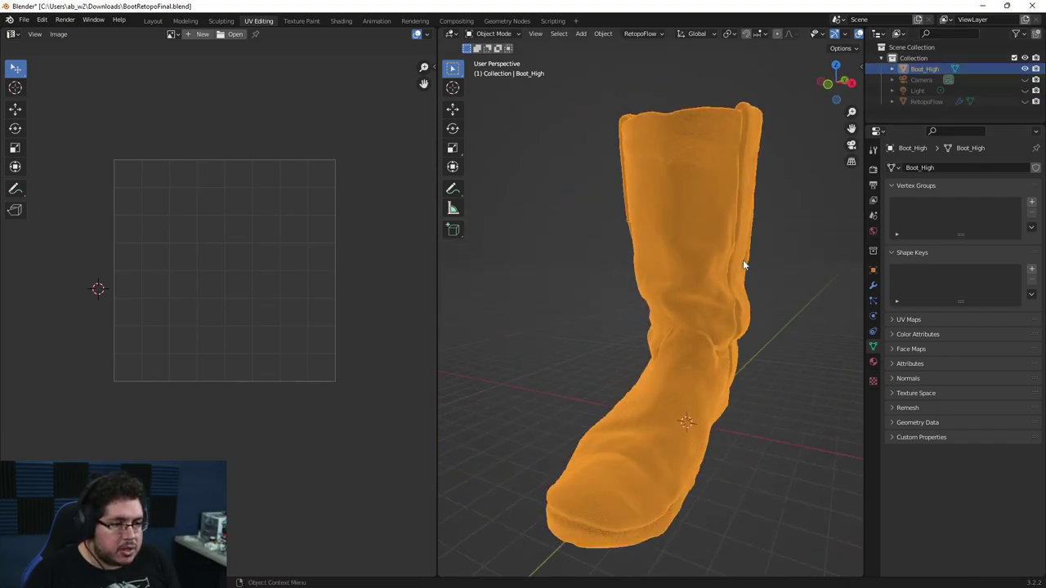
Export the selected high-poly boot as FBX to the Desktop, overwriting Boot_High.fbx.
click(23, 20)
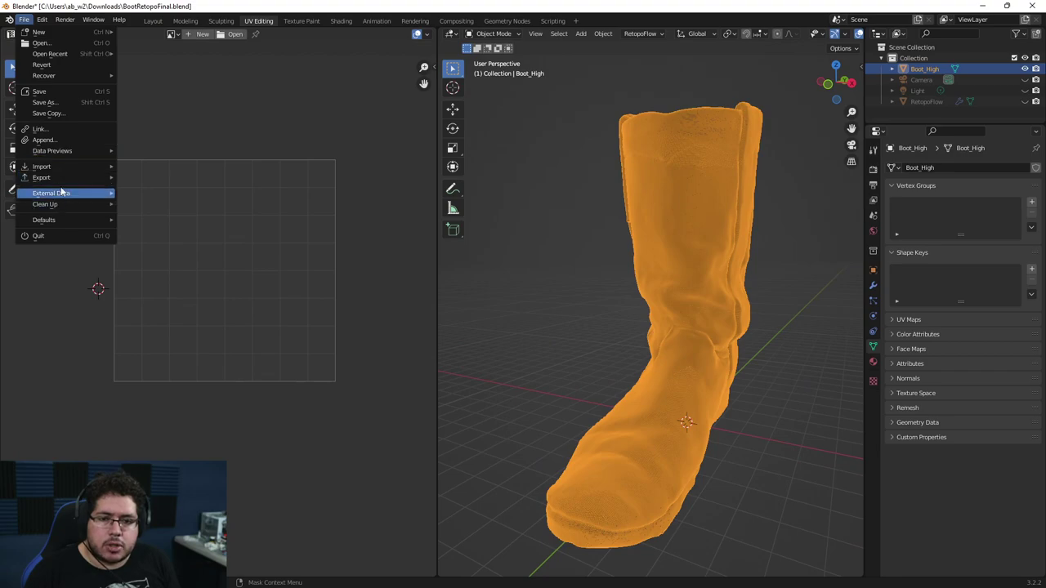
mouse_move(65, 179)
click(149, 274)
click(315, 335)
click(310, 324)
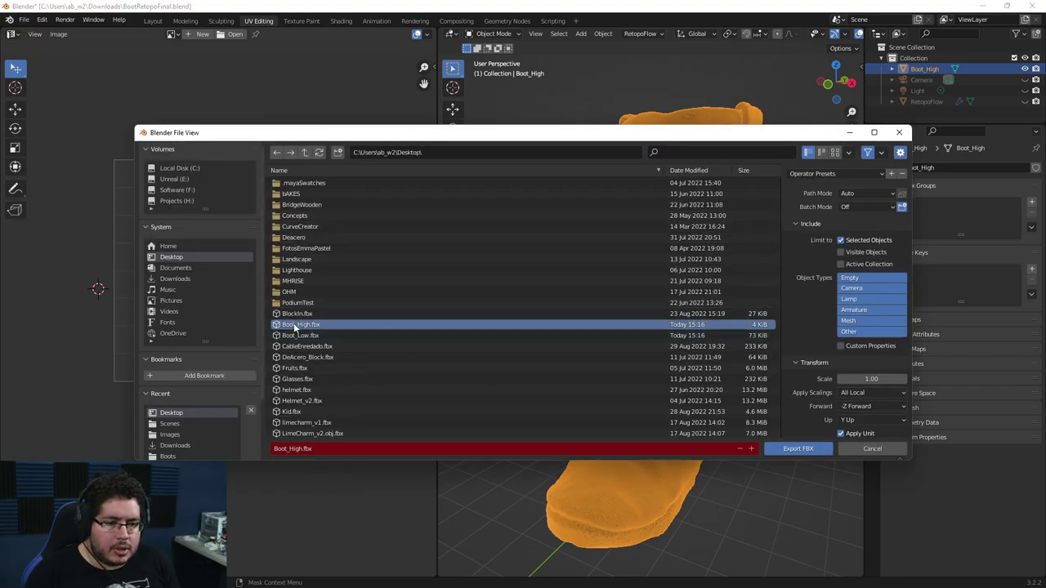
click(812, 449)
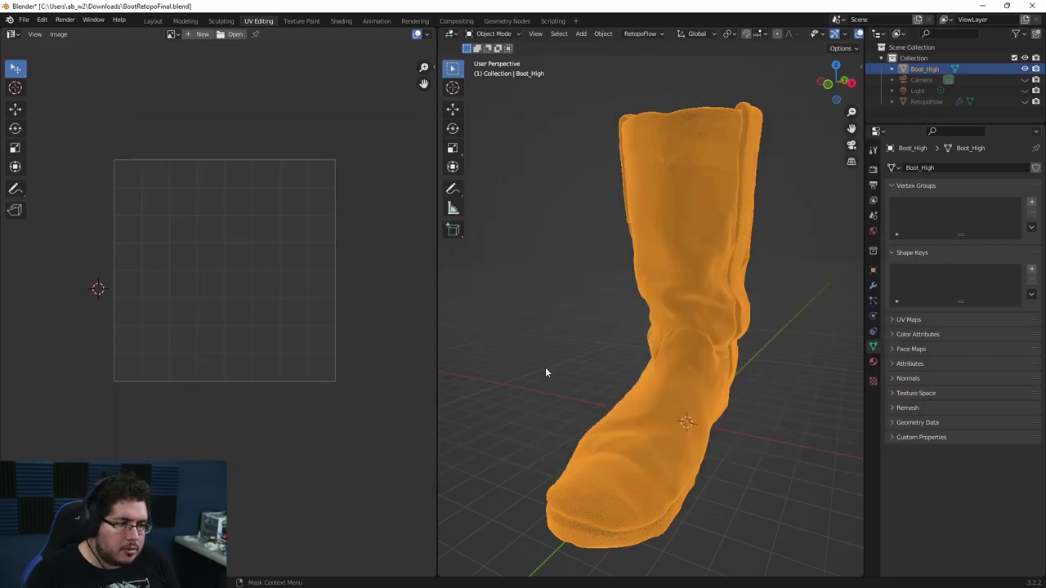
scroll(699, 357, down, 6)
scroll(700, 357, up, 2)
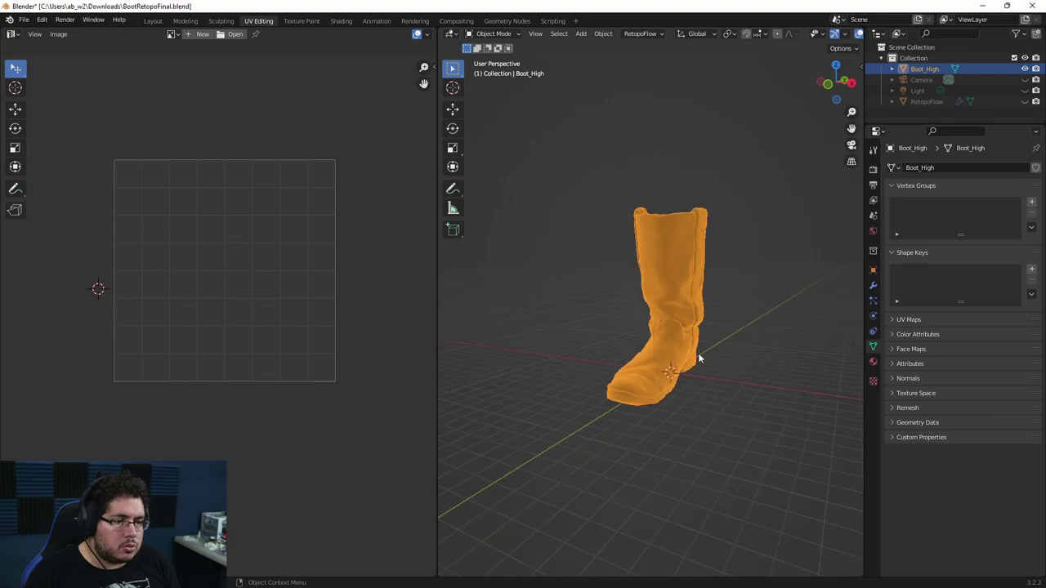
Launch Marmoset Toolbag 4 to check the exported high-poly file.
key(super)
text(marm)
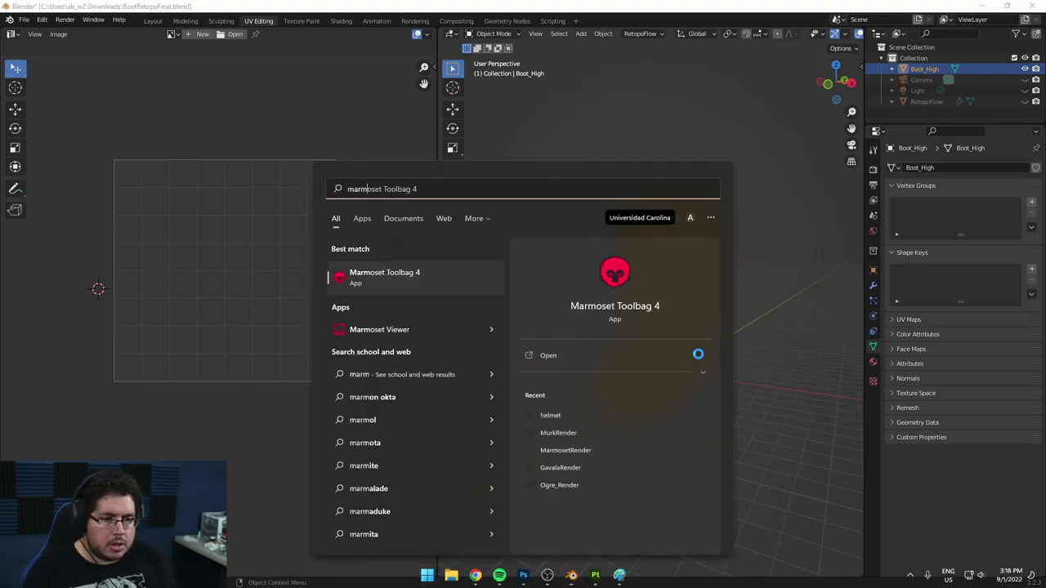
key(Return)
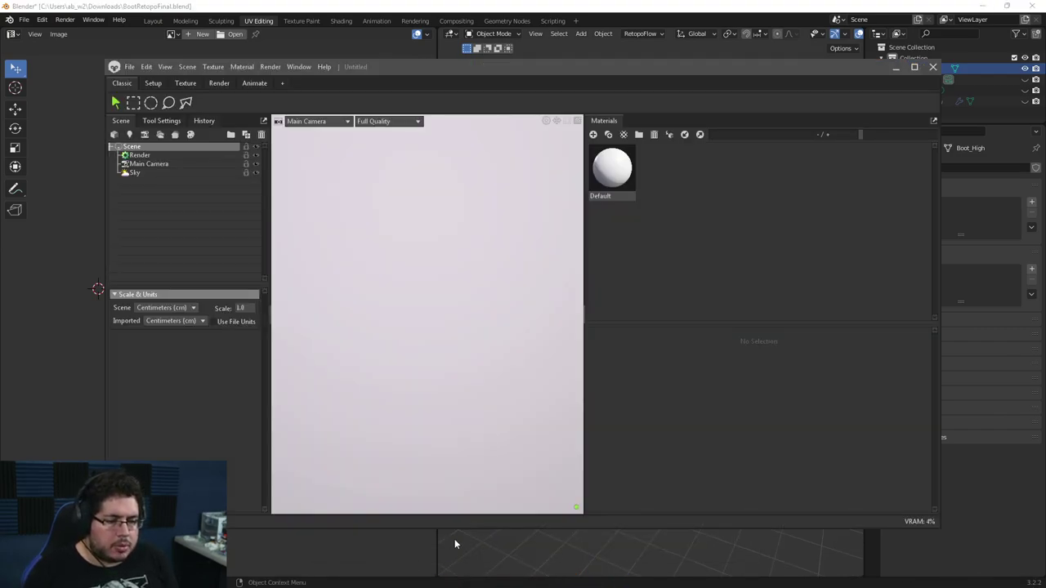
Bring Boot_High.fbx from the Desktop folder into the Marmoset Toolbag scene and examine the imported boot.
click(439, 582)
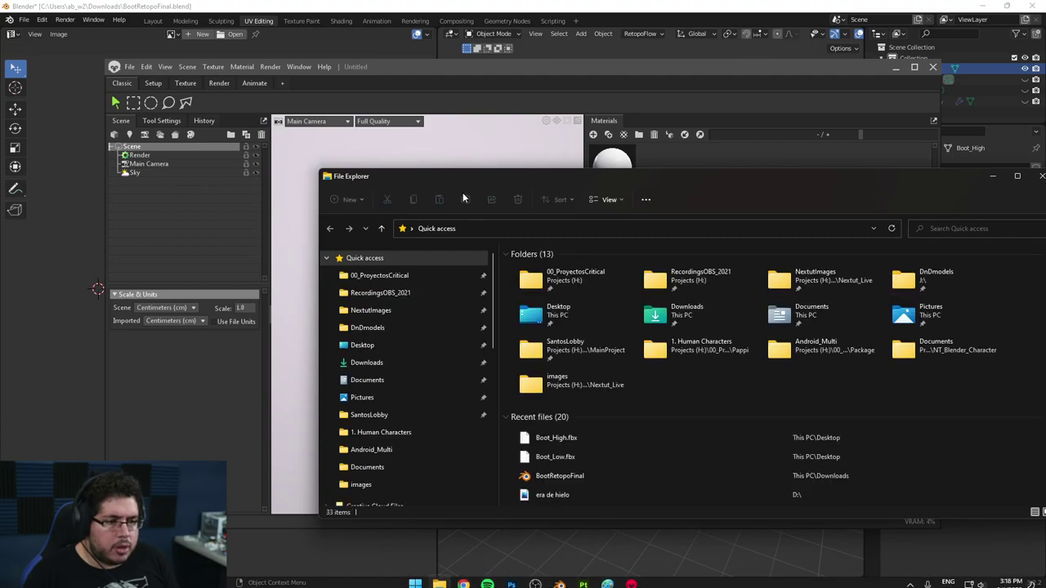
click(381, 343)
drag(525, 177, 654, 165)
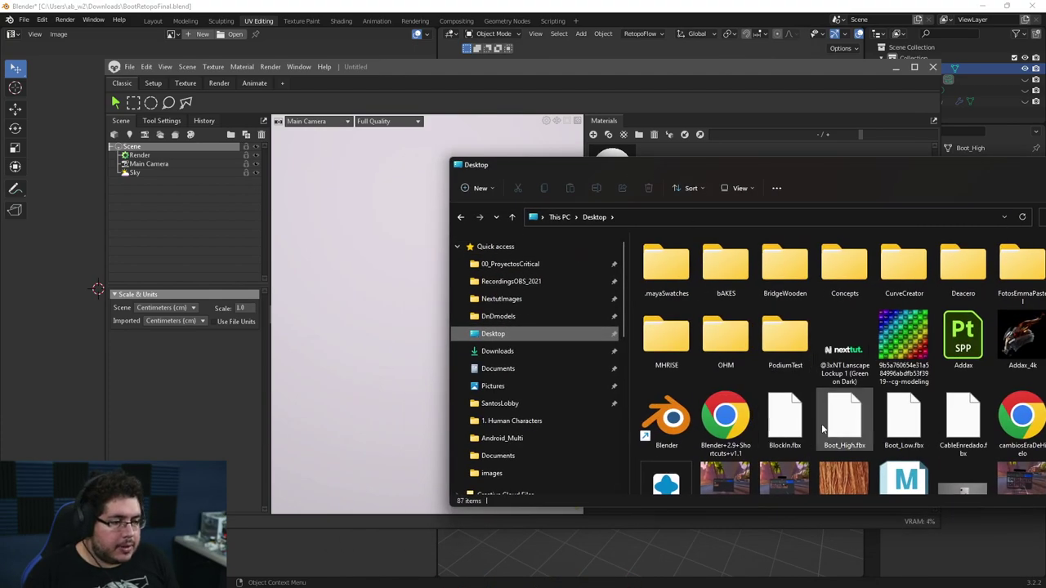
drag(844, 421, 411, 316)
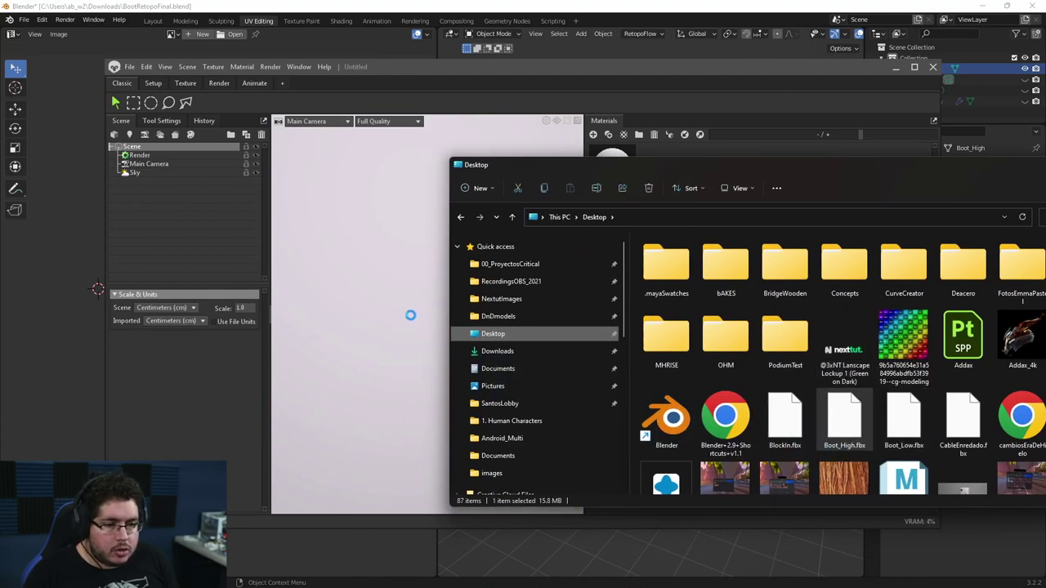
click(387, 355)
drag(387, 355, 484, 262)
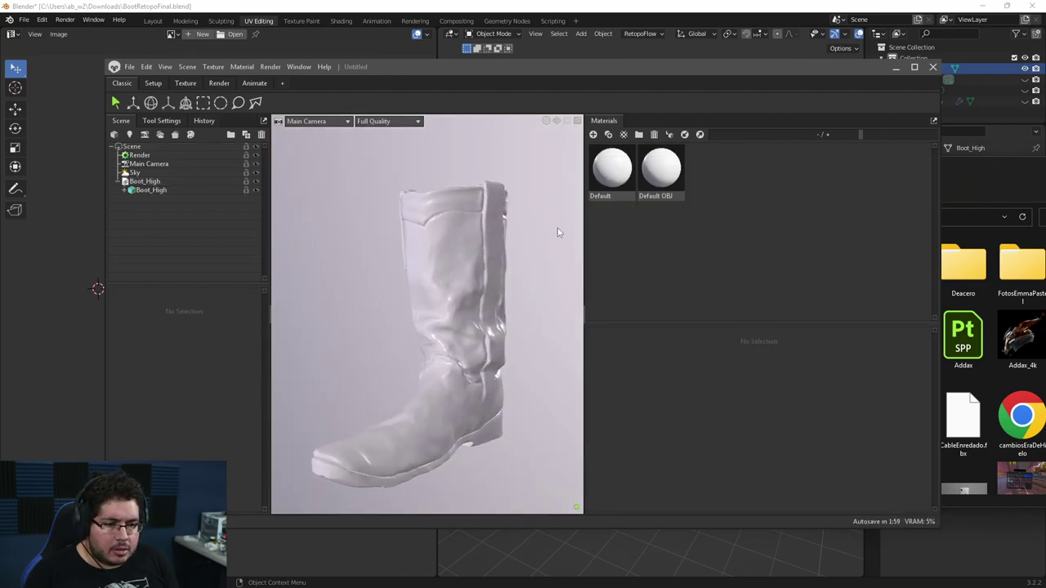
Return to Substance 3D Painter and load Boot_High.fbx from the Desktop again as the high definition mesh for baking.
click(896, 67)
click(984, 5)
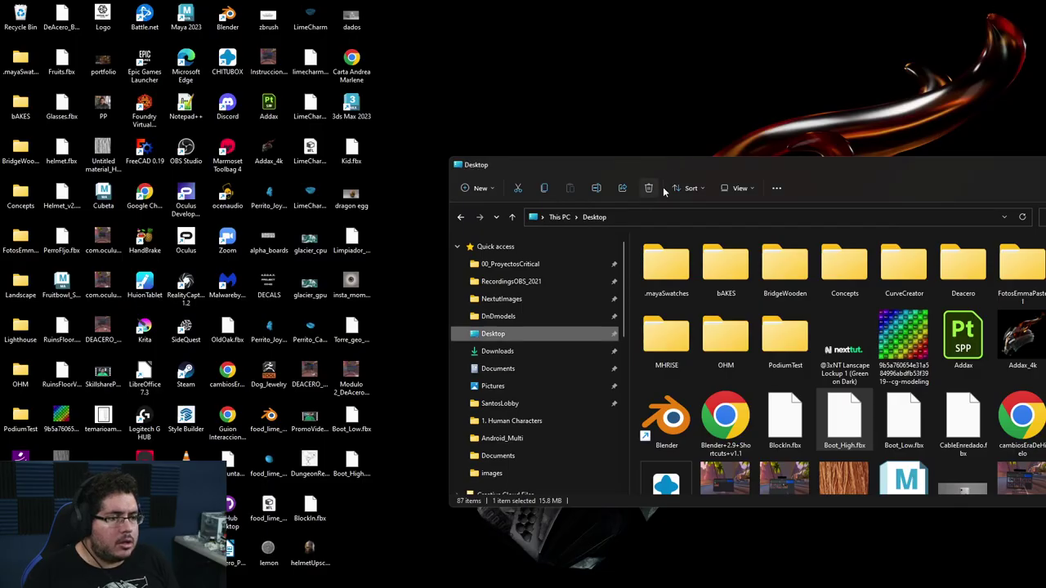
key(alt+Tab)
click(320, 278)
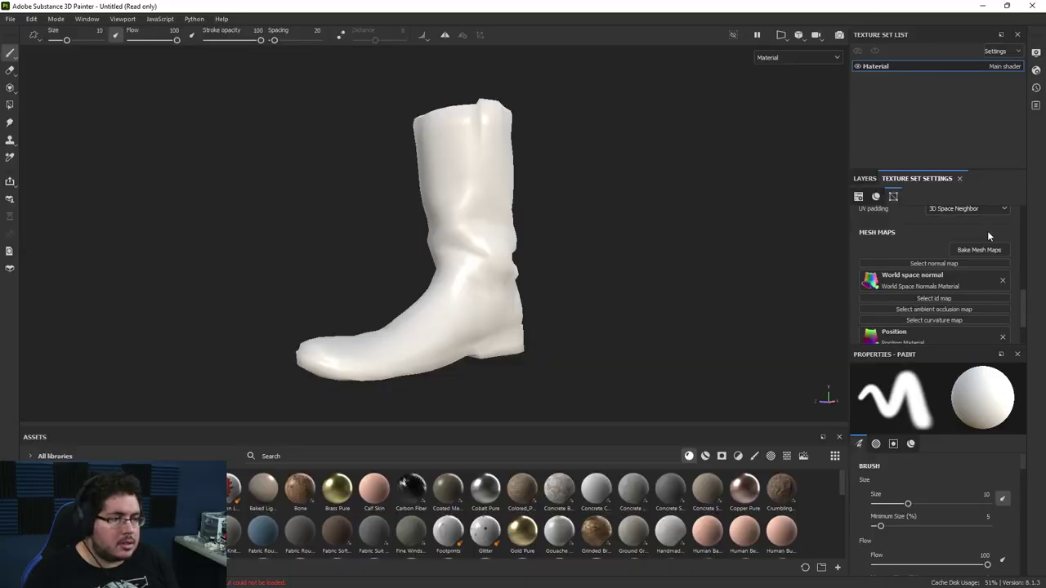
click(979, 250)
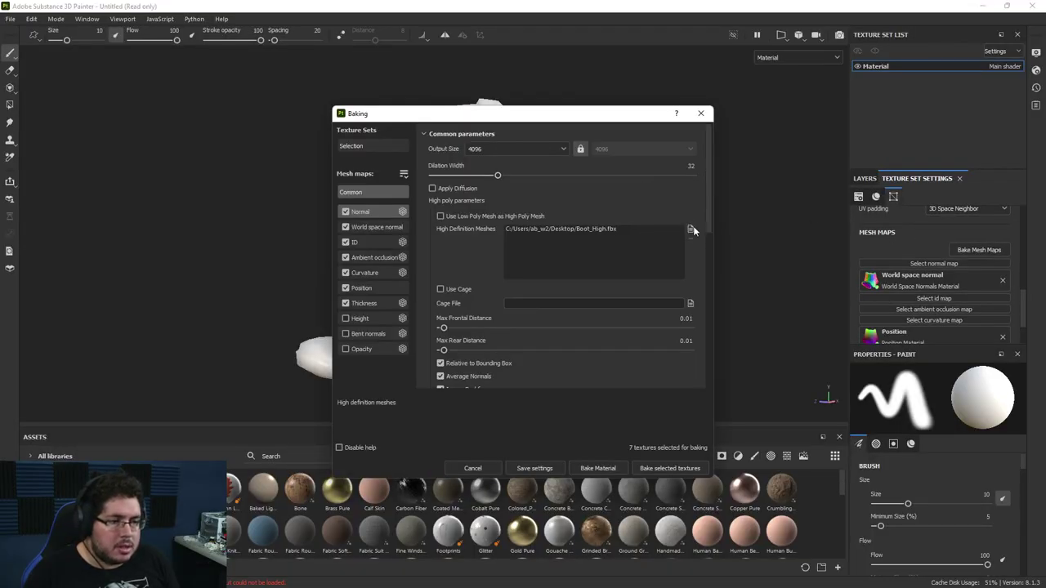
click(691, 230)
click(809, 294)
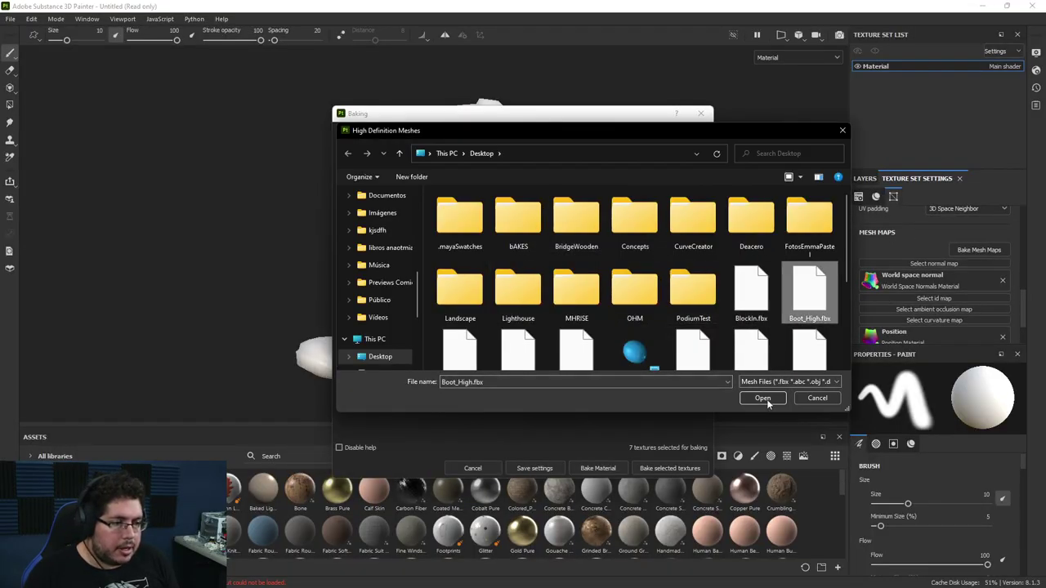
click(763, 398)
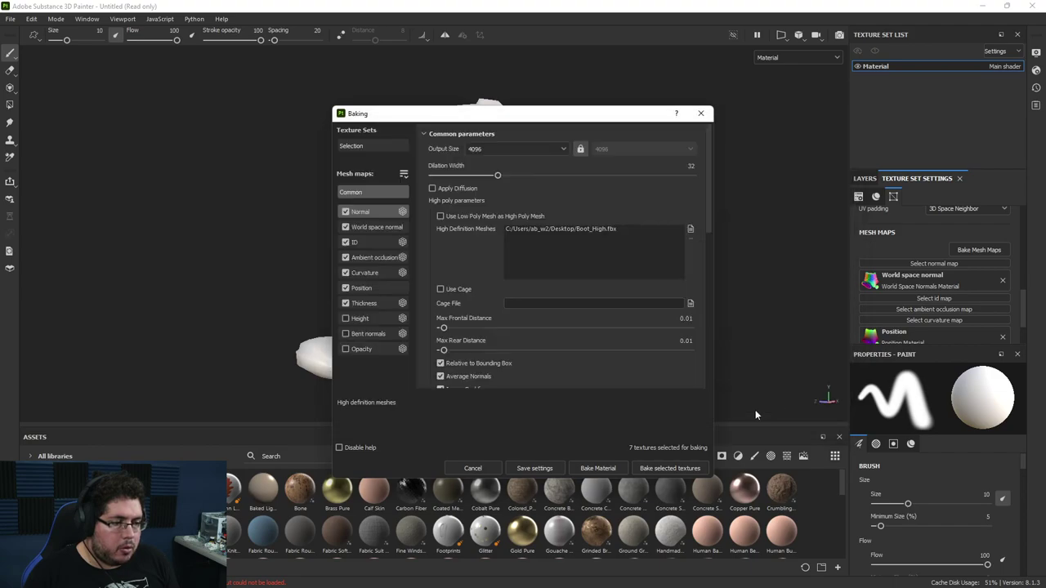
Bake the seven selected mesh maps from the high-poly boot and close the finished bake report.
click(659, 469)
drag(517, 235, 668, 208)
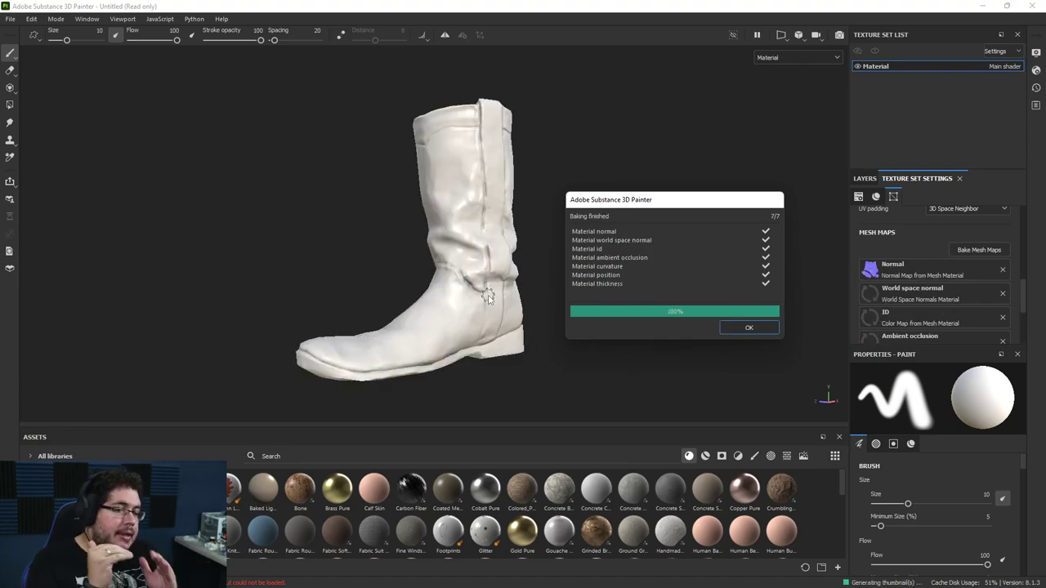
click(748, 327)
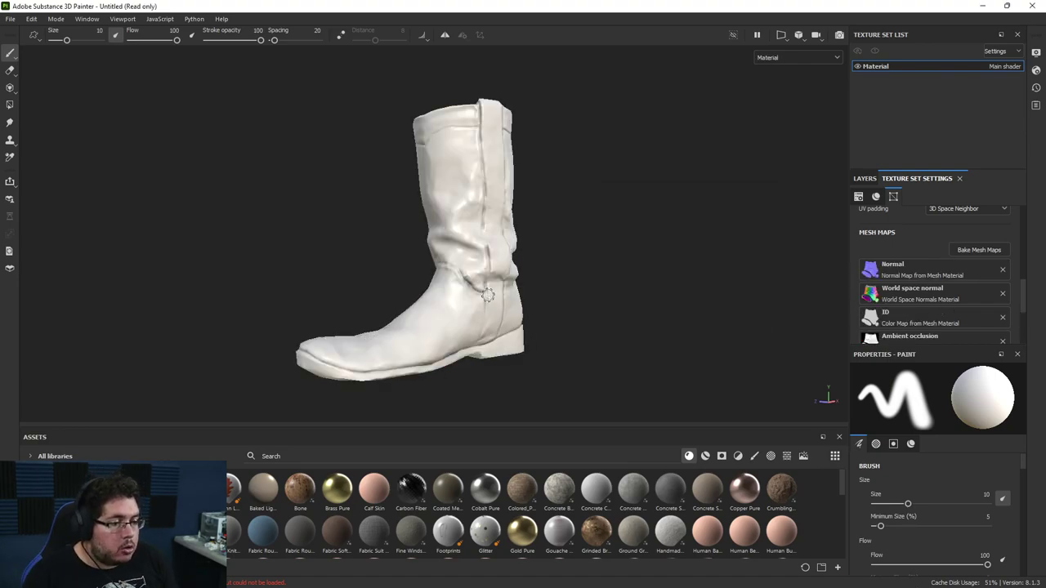
Examine the baked detail up close around the ankle fold and side seam for projection errors.
scroll(467, 335, up, 8)
alt+drag(469, 312, 408, 293)
scroll(362, 273, up, 5)
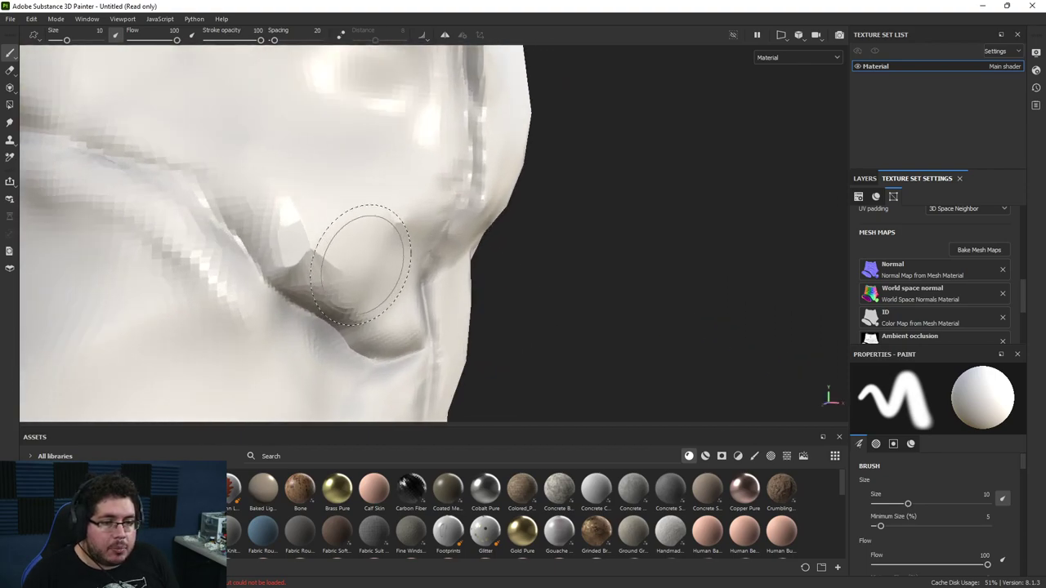
alt+middle_drag(294, 261, 473, 271)
scroll(474, 272, down, 7)
scroll(474, 281, down, 4)
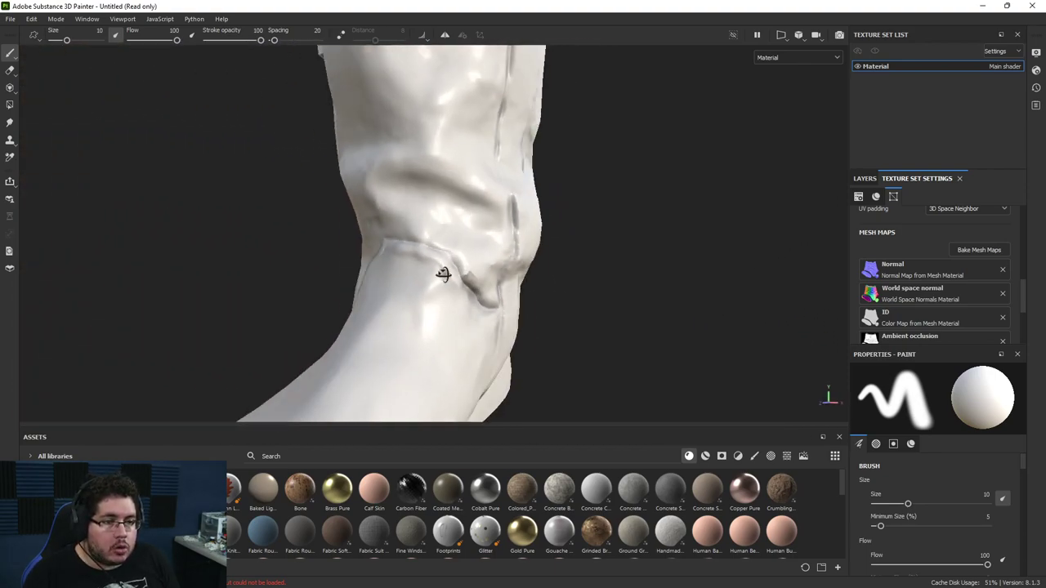
alt+drag(452, 278, 425, 275)
scroll(427, 275, up, 7)
scroll(523, 227, up, 5)
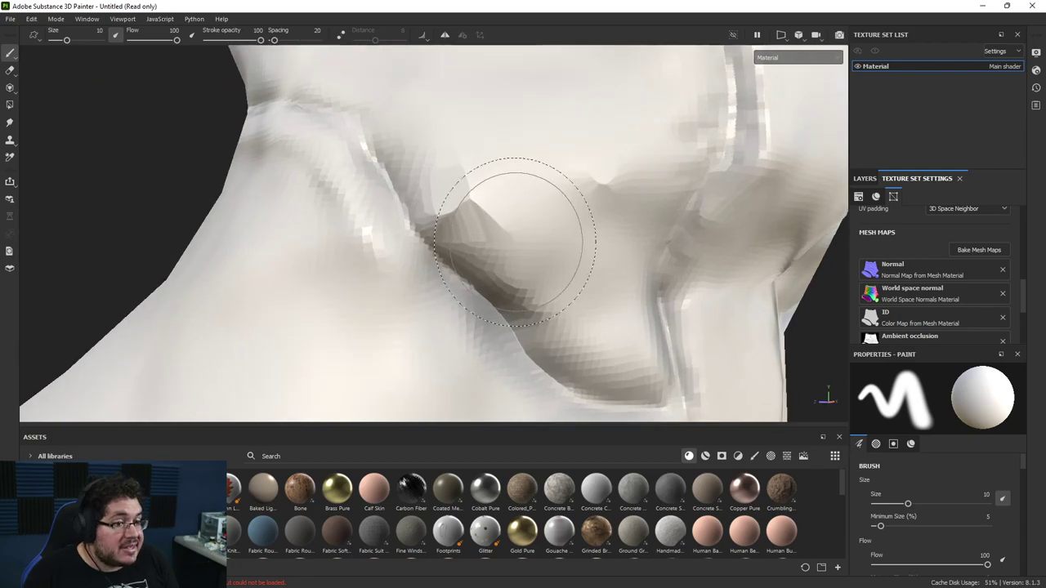
scroll(434, 194, down, 5)
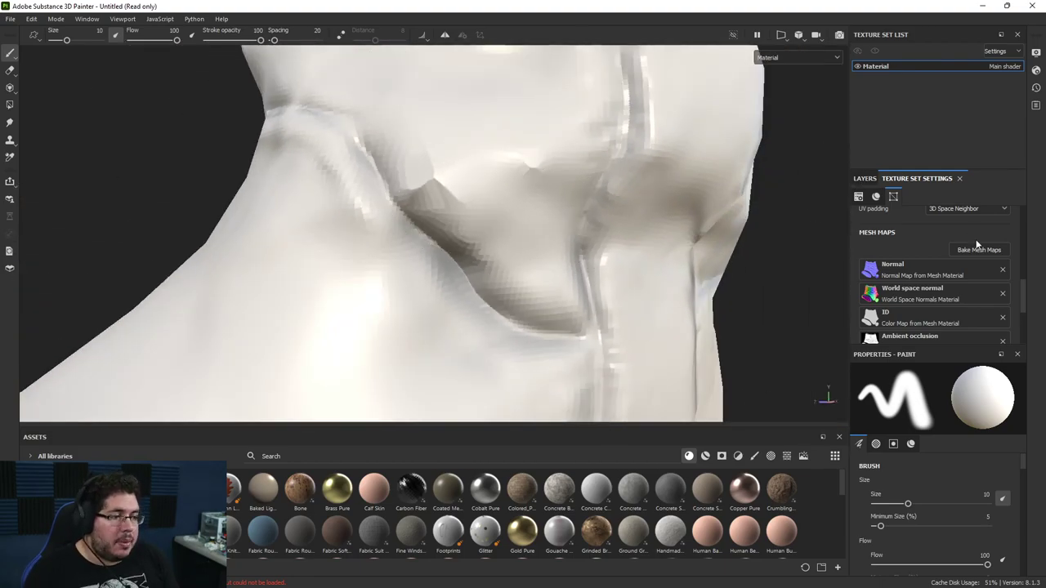
Raise the max frontal distance to 0.046 and max rear distance to 0.037, and rebake the seven selected mesh maps.
click(980, 250)
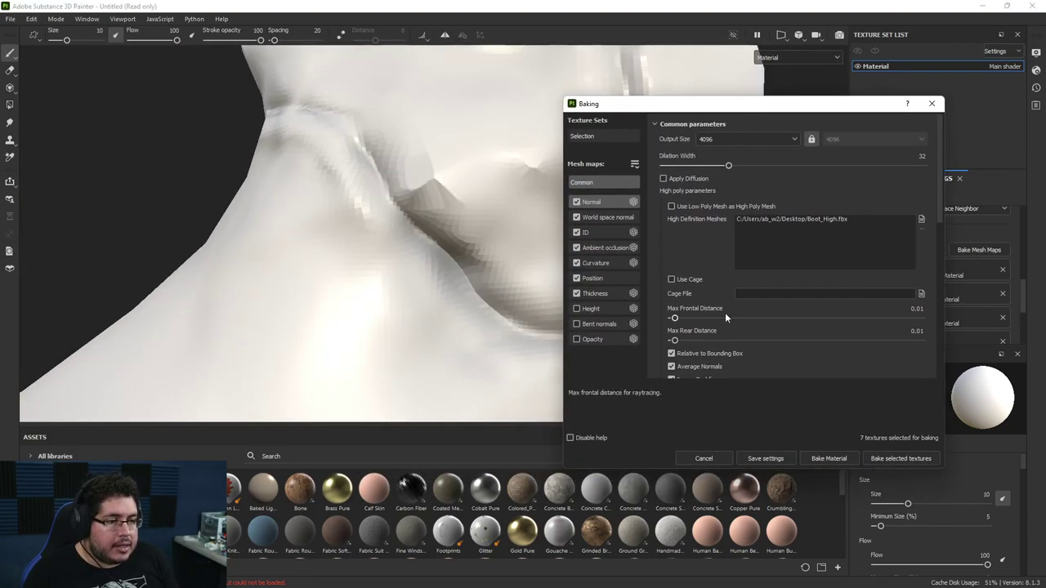
drag(677, 317, 682, 343)
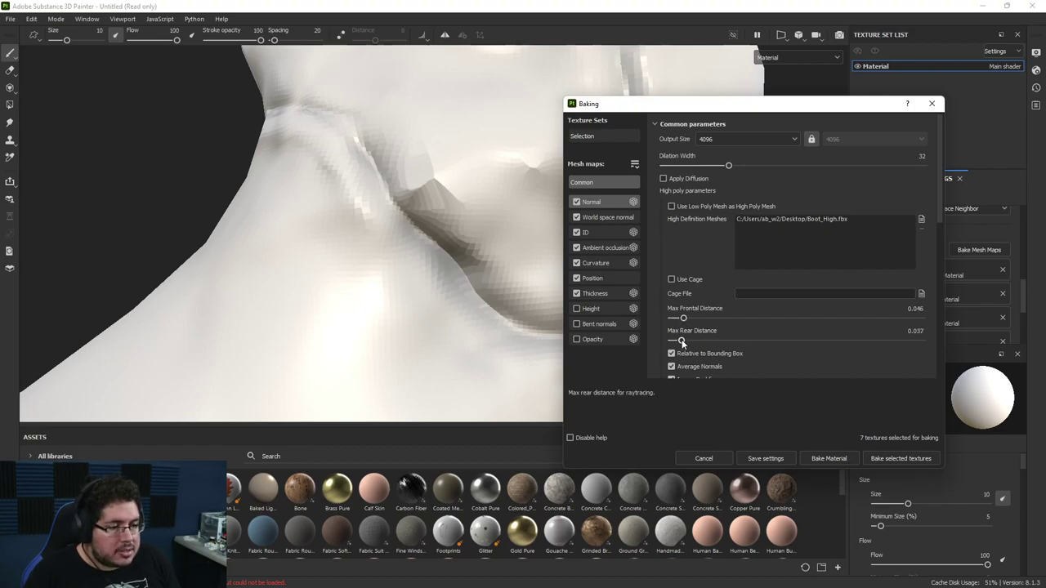
click(880, 456)
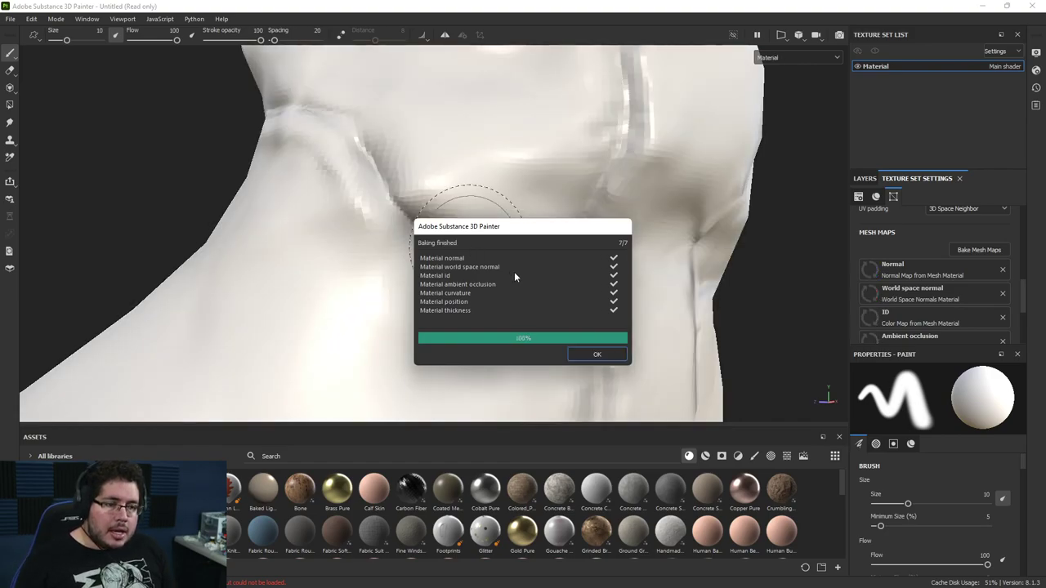
click(596, 354)
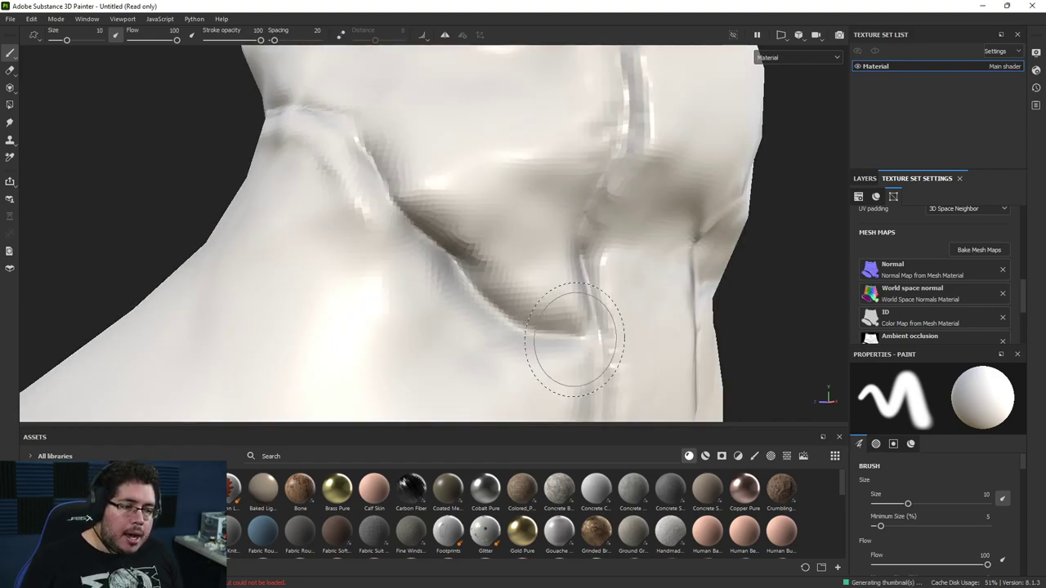
scroll(567, 346, up, 5)
scroll(460, 204, down, 6)
alt+drag(482, 214, 727, 233)
scroll(572, 256, down, 2)
mouse_move(554, 257)
alt+mouse_down()
mouse_move(415, 297)
mouse_move(534, 296)
mouse_move(305, 257)
mouse_move(478, 285)
mouse_move(387, 287)
mouse_move(687, 266)
mouse_move(480, 155)
mouse_move(608, 246)
mouse_move(561, 280)
alt+mouse_up()
Switch to Blender and apply smooth shading to the high-poly boot.
key(super+Tab)
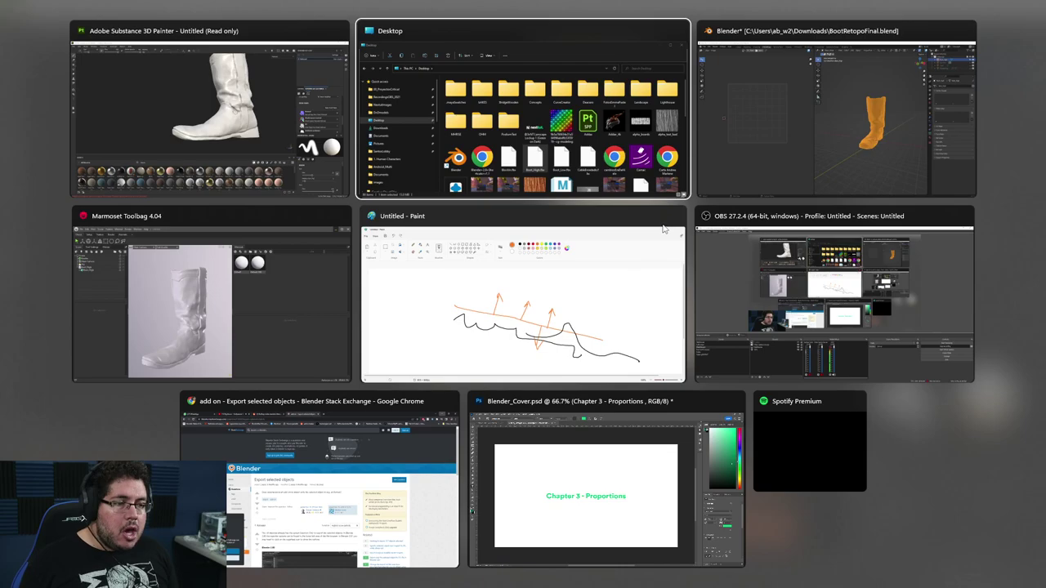
click(762, 154)
click(740, 271)
scroll(741, 277, up, 8)
click(731, 214)
right_click(731, 214)
click(701, 214)
click(559, 273)
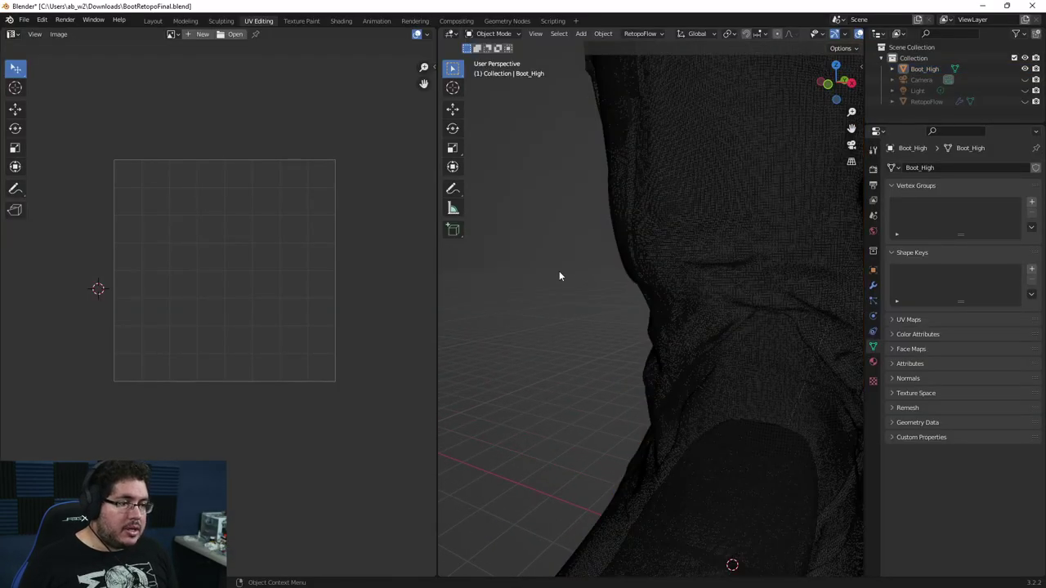
scroll(559, 273, down, 5)
Export the selected high-poly boot as FBX to the Desktop, overwriting Boot_High.fbx.
click(646, 220)
click(23, 20)
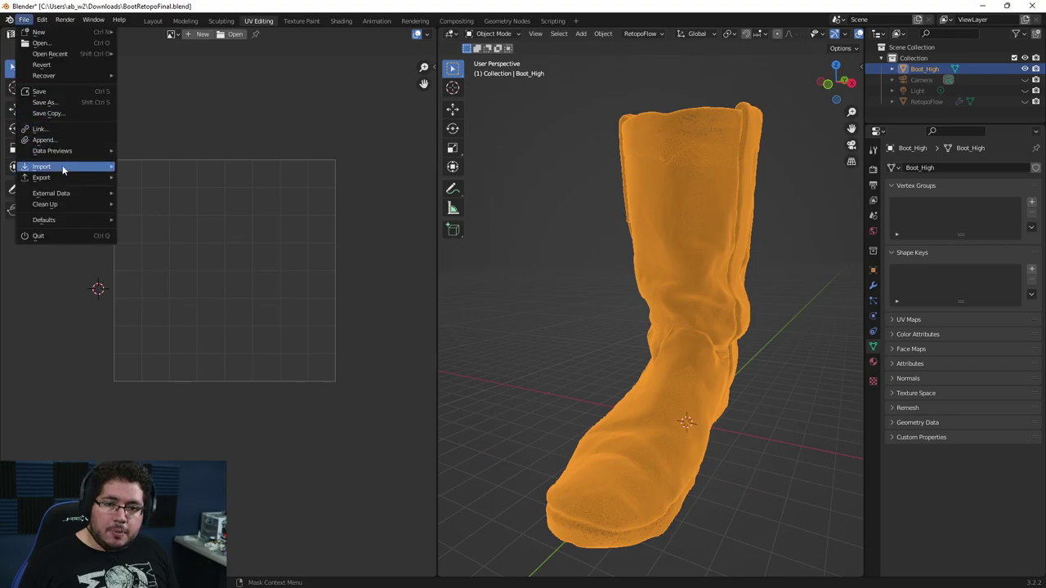
mouse_move(72, 179)
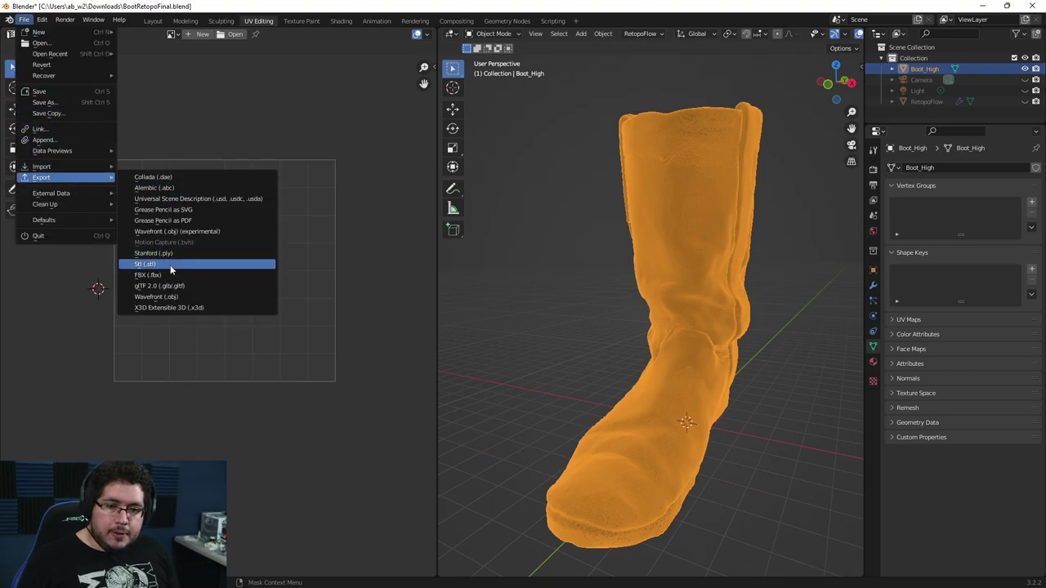
click(196, 274)
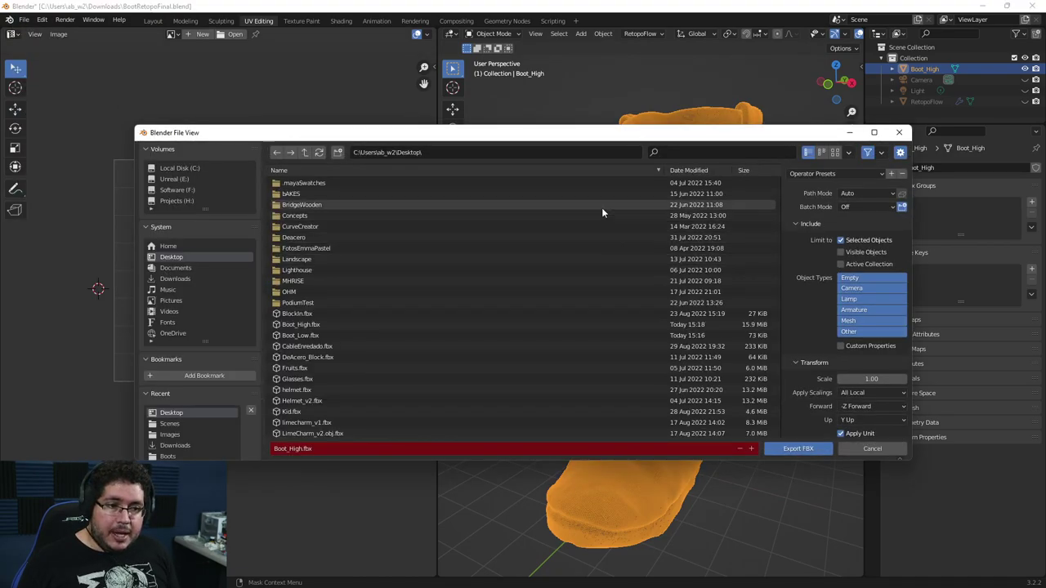
click(301, 325)
click(796, 449)
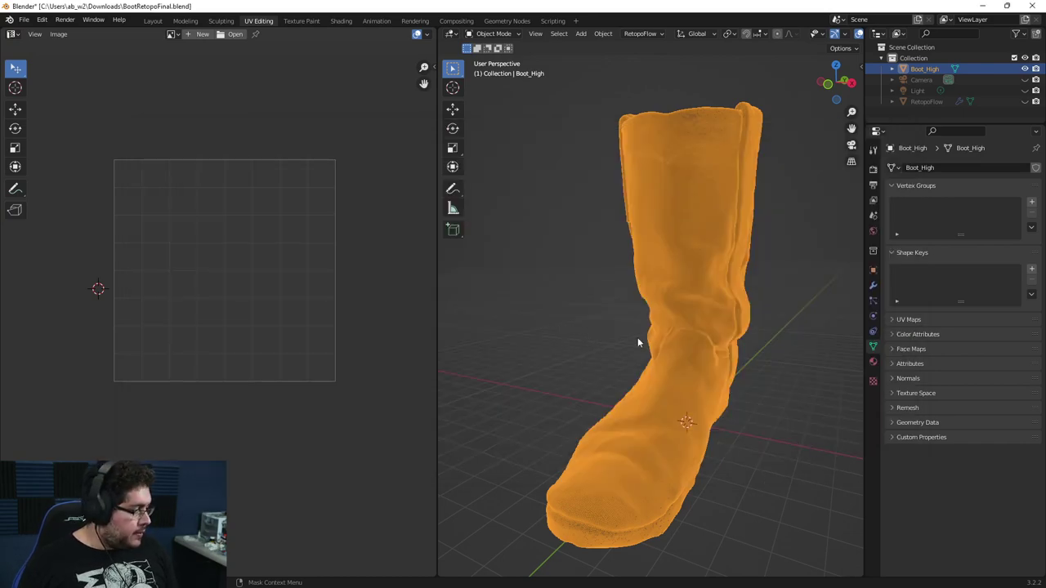
Return to Substance 3D Painter, rebake the seven selected mesh maps from the updated high-poly boot and close the bake report.
key(alt+Tab)
click(375, 191)
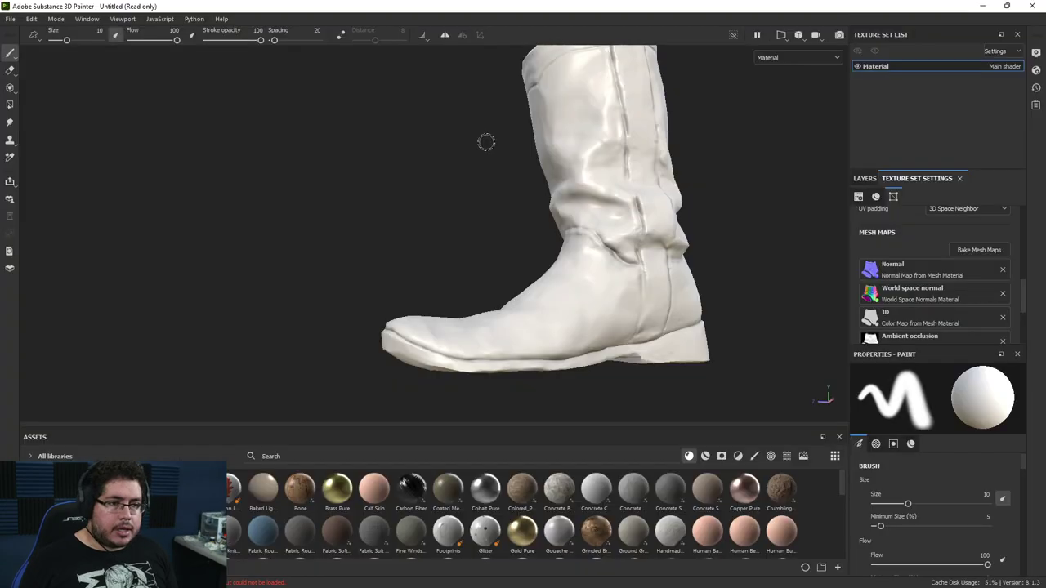
alt+drag(655, 301, 629, 295)
alt+middle_drag(629, 295, 593, 261)
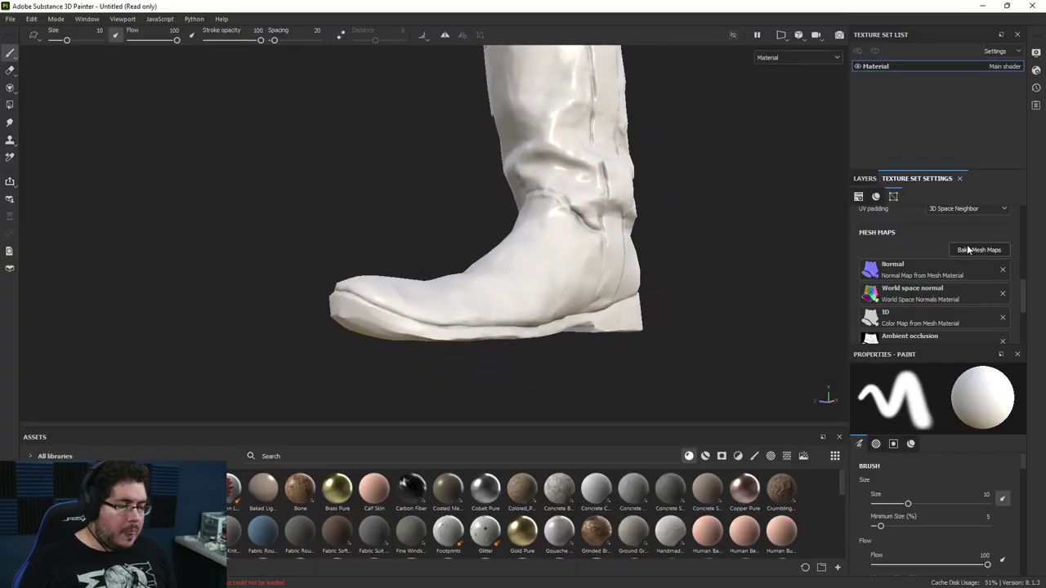
click(968, 250)
click(699, 446)
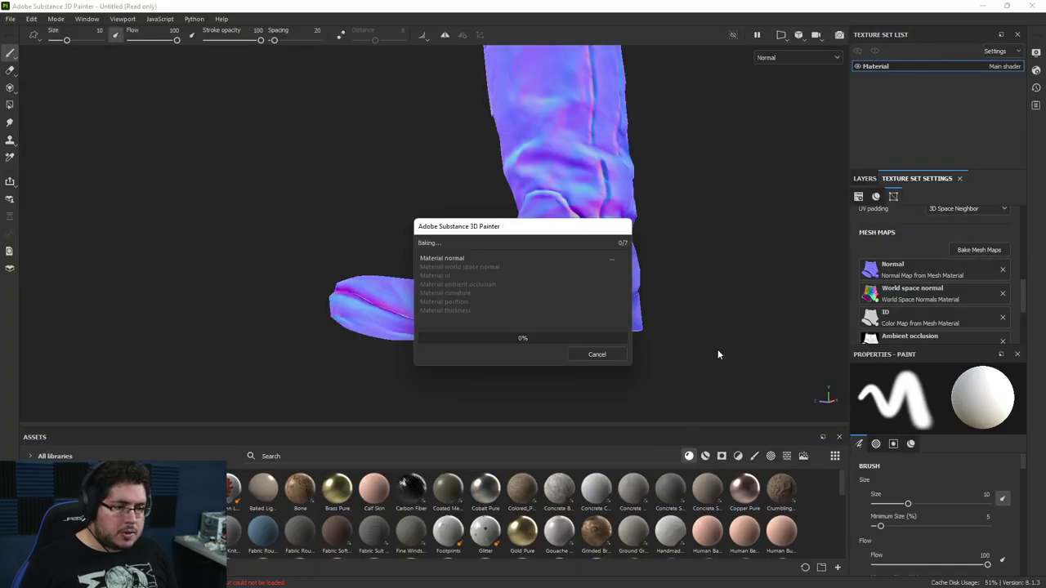
drag(560, 230, 868, 215)
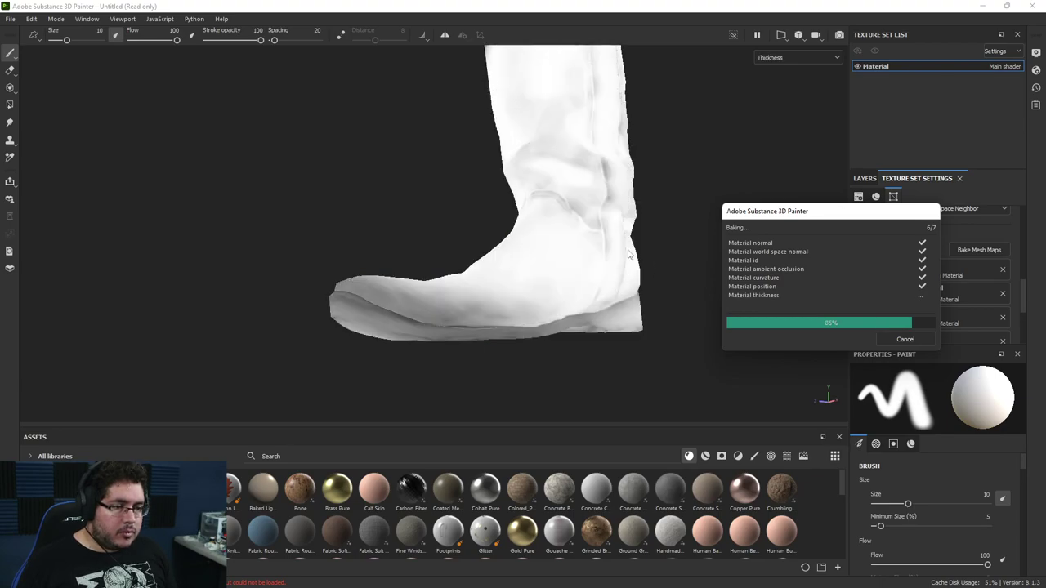
click(906, 339)
Examine the new bake from all sides of the boot, checking the ankle folds, side seams, sole and heel.
scroll(569, 245, up, 5)
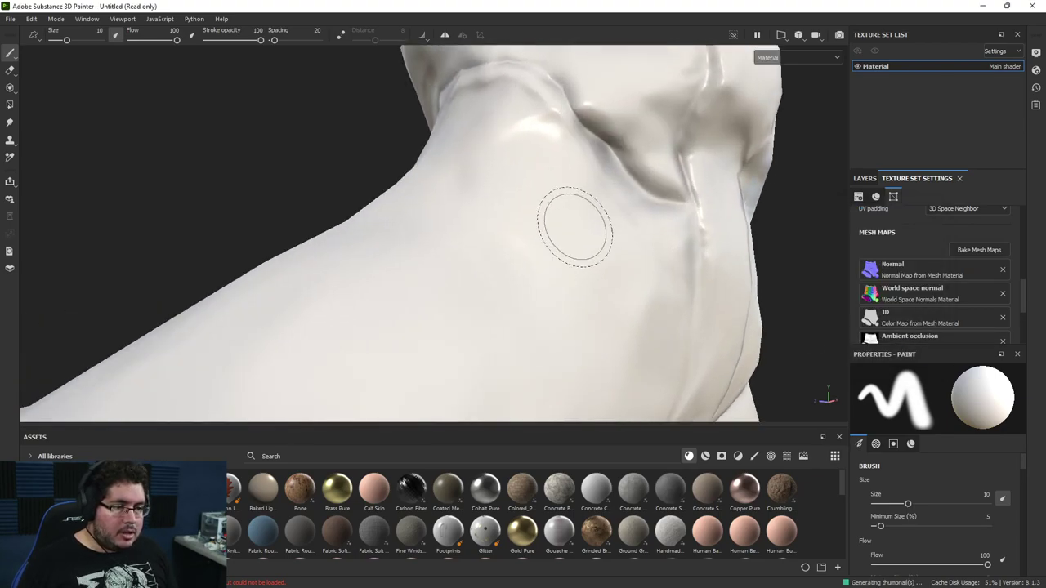
alt+middle_drag(575, 227, 550, 348)
mouse_move(551, 348)
alt+mouse_down()
mouse_move(581, 255)
mouse_move(622, 270)
alt+mouse_up()
scroll(803, 387, up, 1)
alt+drag(803, 386, 143, 175)
alt+right_drag(143, 175, 156, 95)
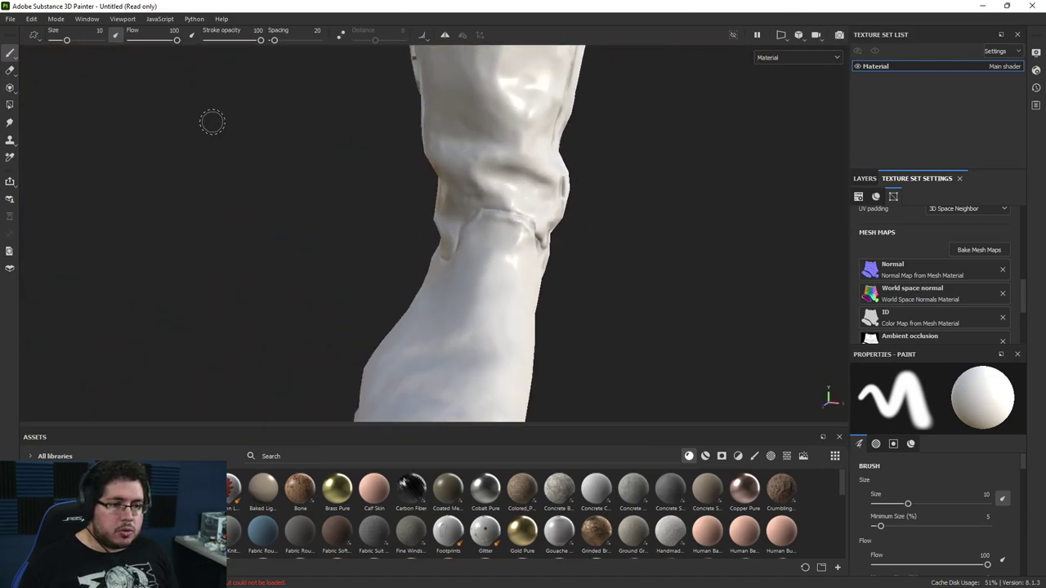
alt+drag(156, 95, 213, 109)
alt+middle_drag(213, 110, 548, 217)
alt+drag(548, 218, 241, 201)
alt+right_drag(241, 201, 555, 299)
alt+drag(555, 299, 483, 298)
alt+middle_drag(483, 298, 590, 314)
alt+drag(591, 314, 463, 286)
alt+drag(670, 315, 364, 304)
alt+middle_drag(365, 304, 441, 306)
alt+right_drag(441, 305, 433, 228)
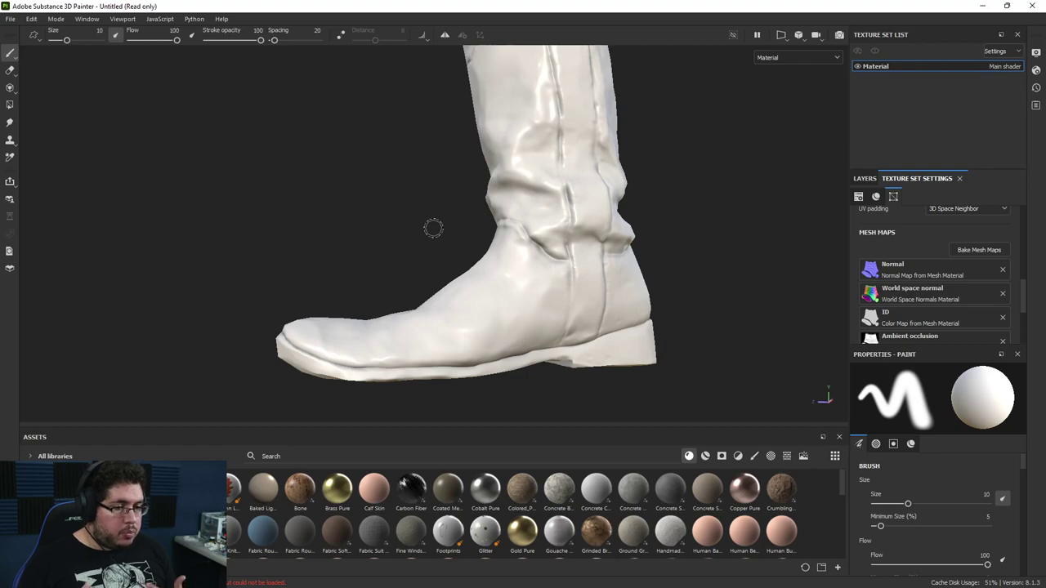
Search the material assets for "leathe" and add Worn Horse Leather as a layer above Layer 1.
click(864, 180)
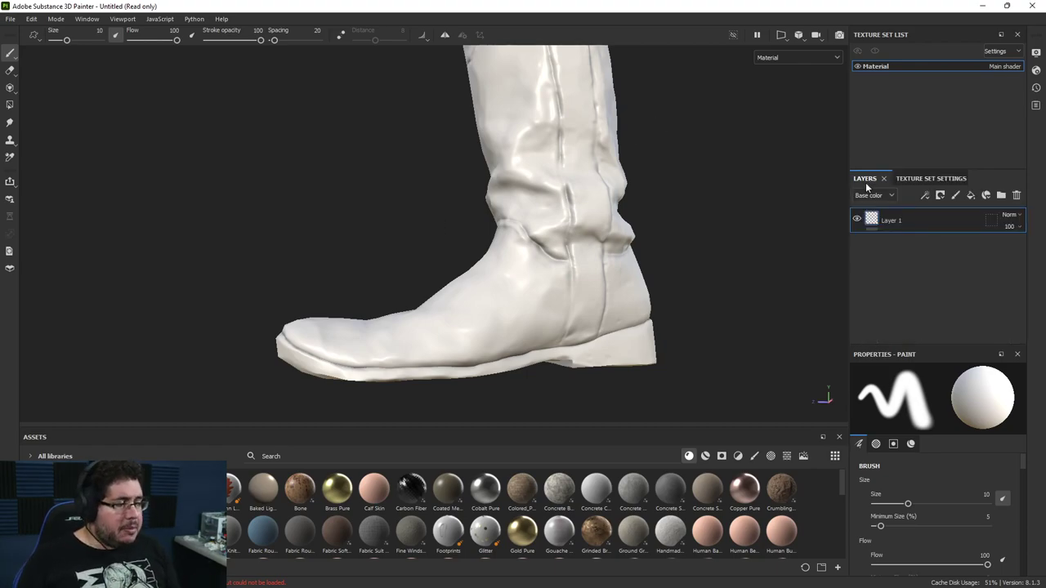
middle_drag(590, 330, 607, 284)
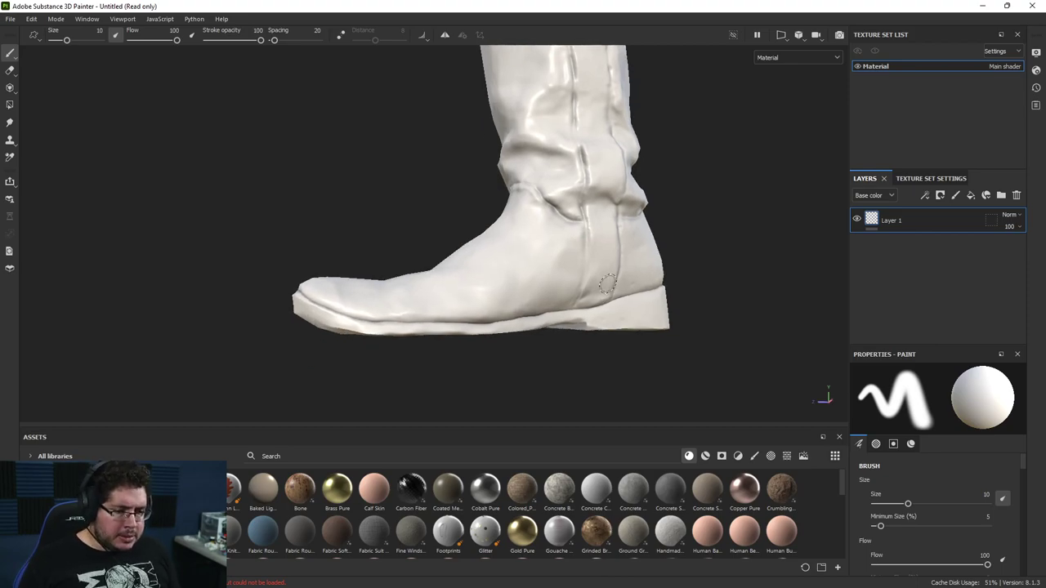
drag(524, 427, 521, 388)
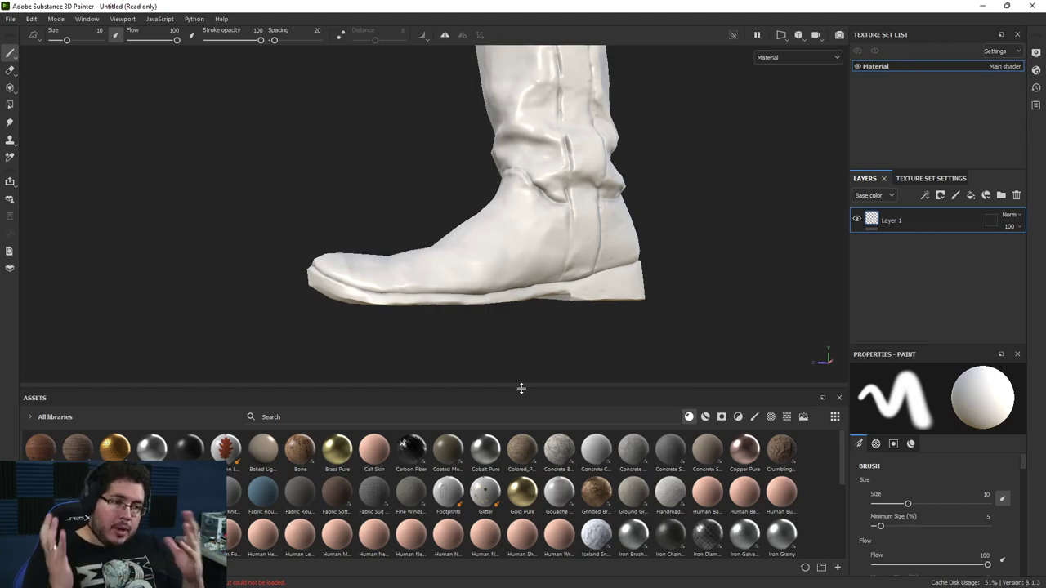
click(314, 412)
text(leathe)
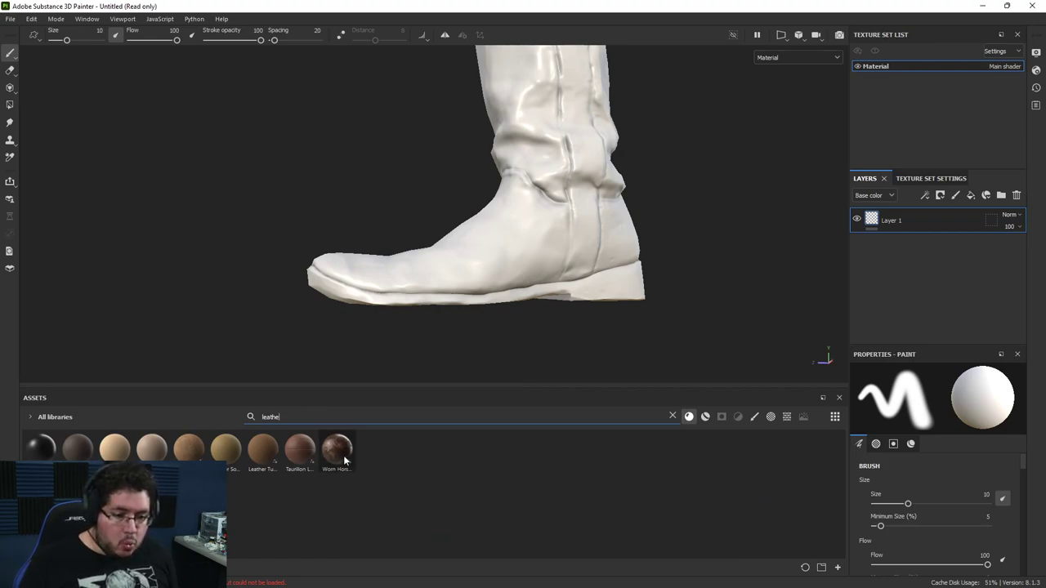
mouse_move(344, 456)
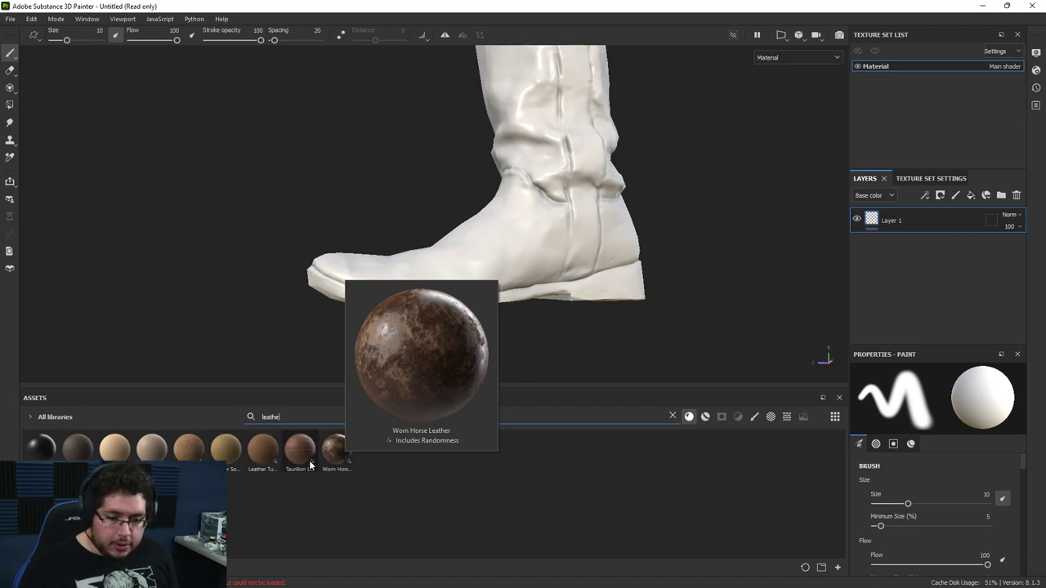
drag(337, 452, 894, 217)
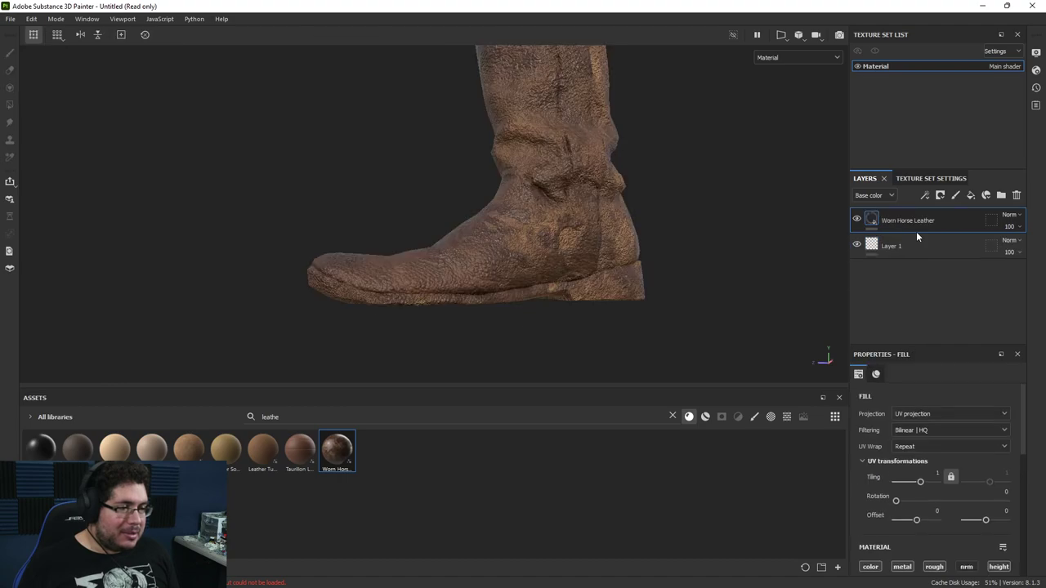
click(917, 247)
scroll(647, 238, up, 2)
alt+drag(647, 237, 526, 188)
Switch to Chrome and open the Adobe Substance 3D Assets site at substance3d.adobe.com/assets.
key(super)
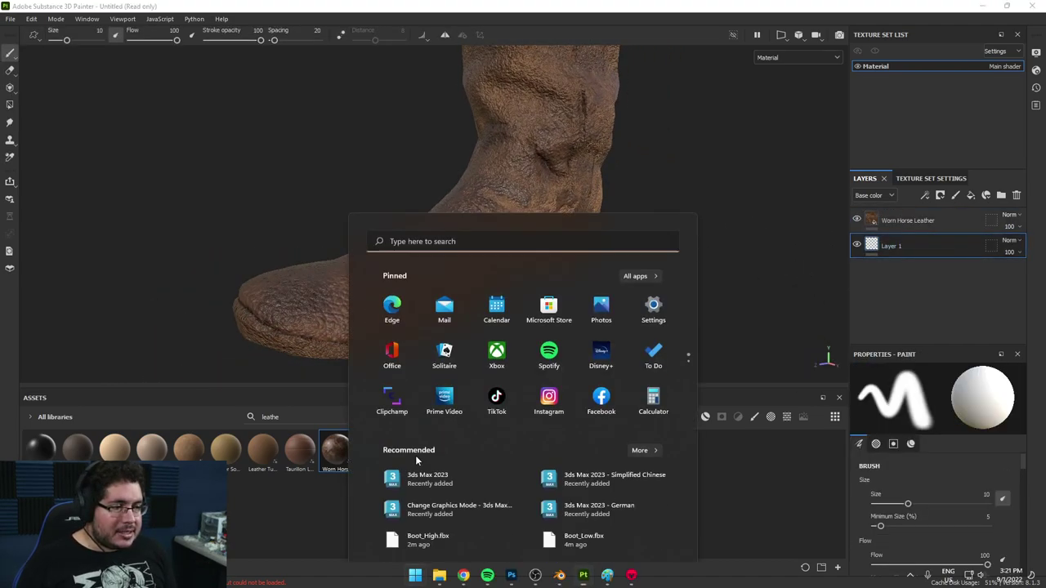
click(466, 575)
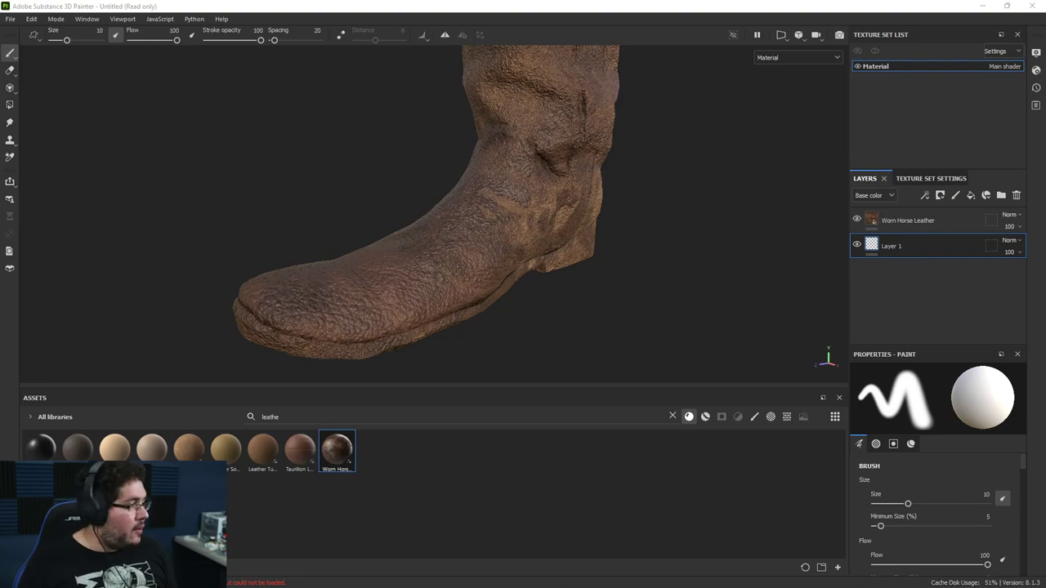
key(alt+Tab)
click(475, 29)
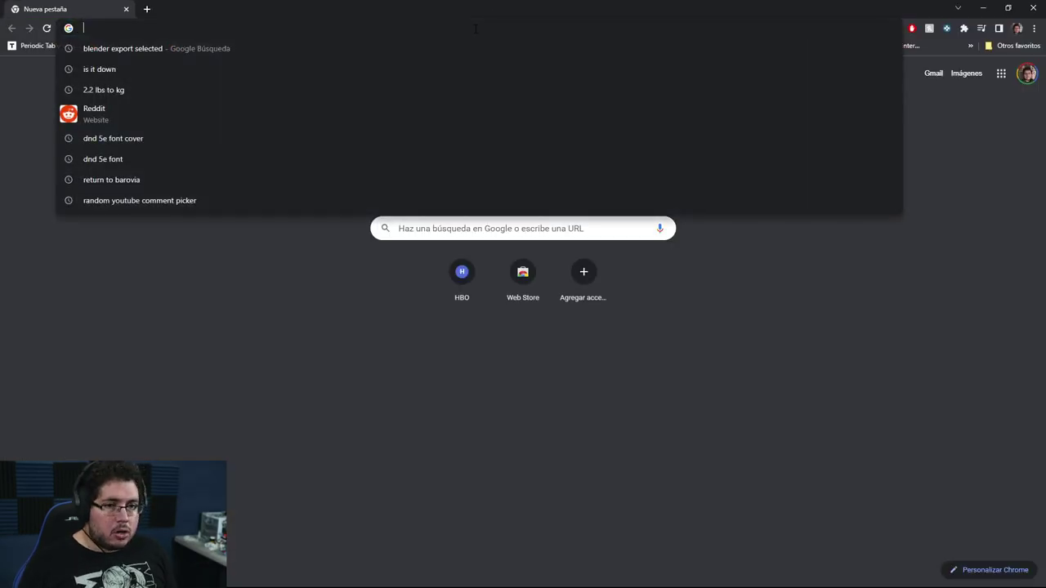
key(Return)
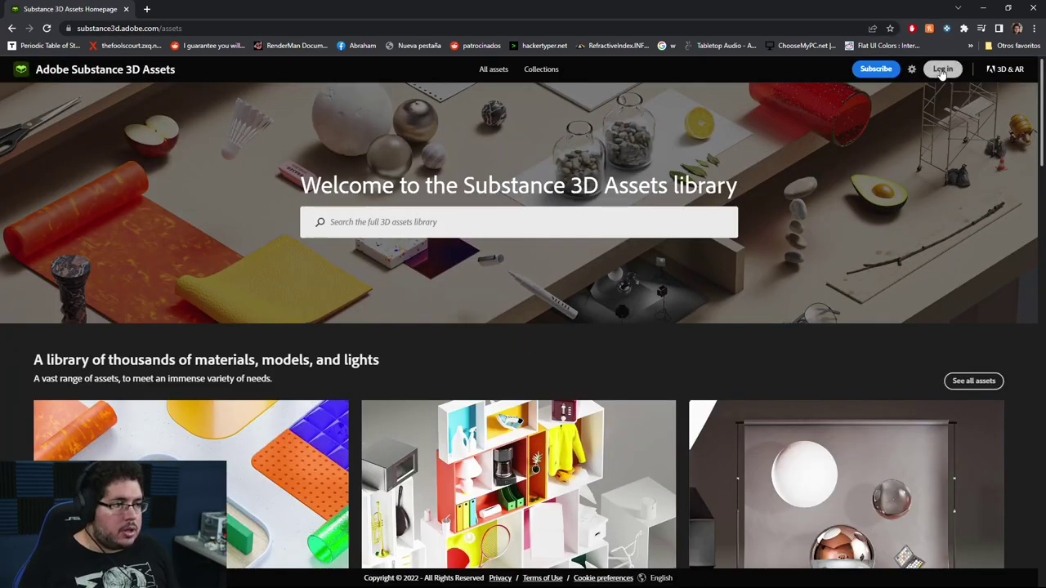
Log in to the Substance 3D Assets site with the account's prefilled e-mail address.
click(942, 69)
click(517, 227)
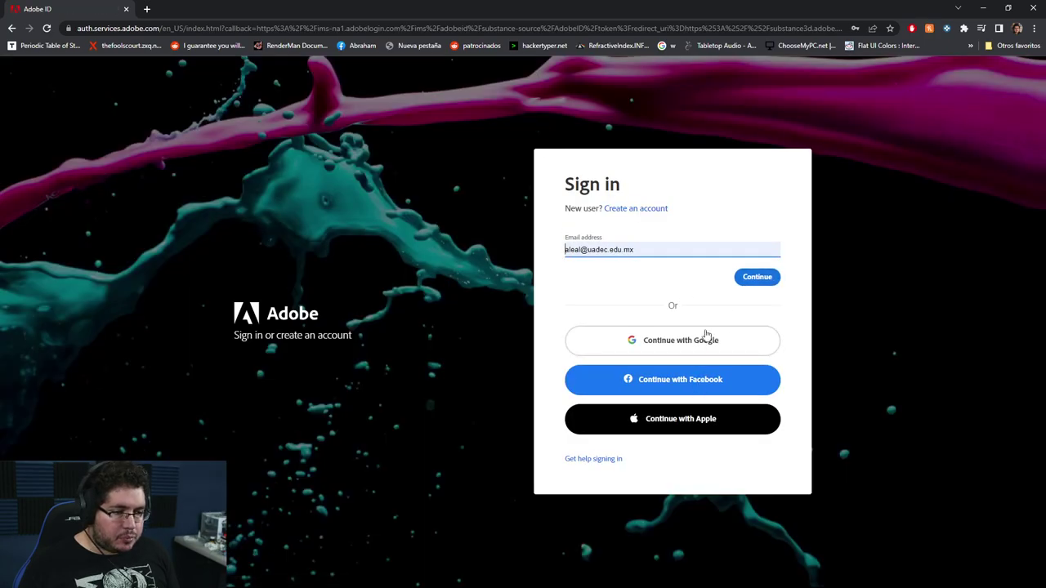
click(741, 276)
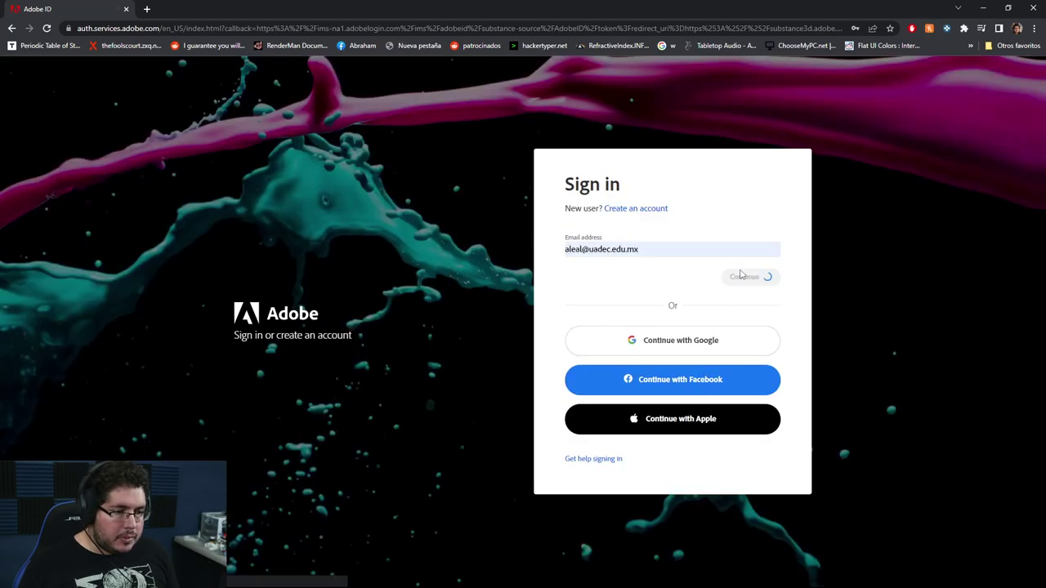
click(773, 325)
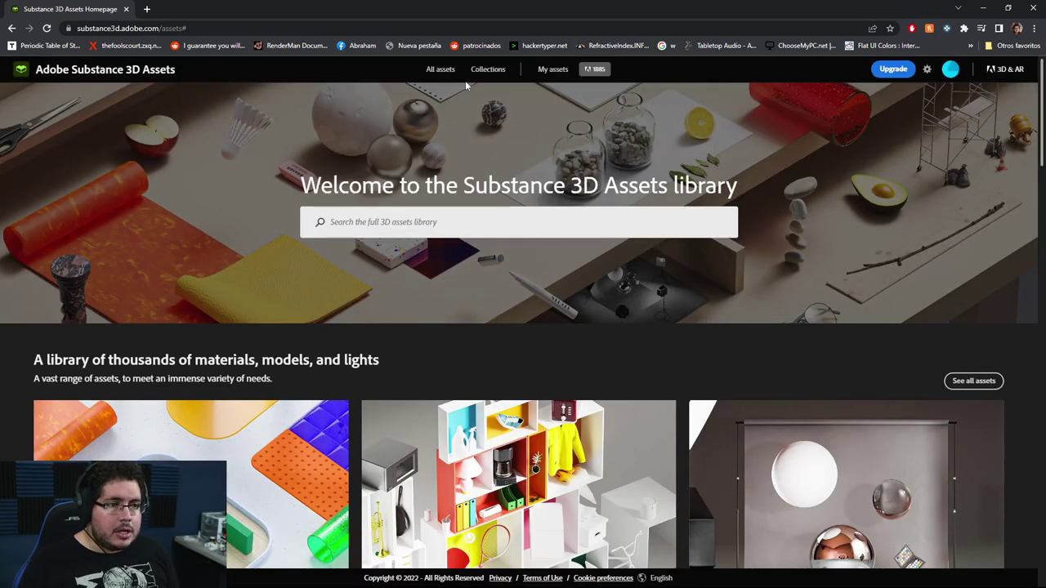
Search the full Substance 3D Assets library for "leather" and browse the materials for one suited to the boot.
click(550, 69)
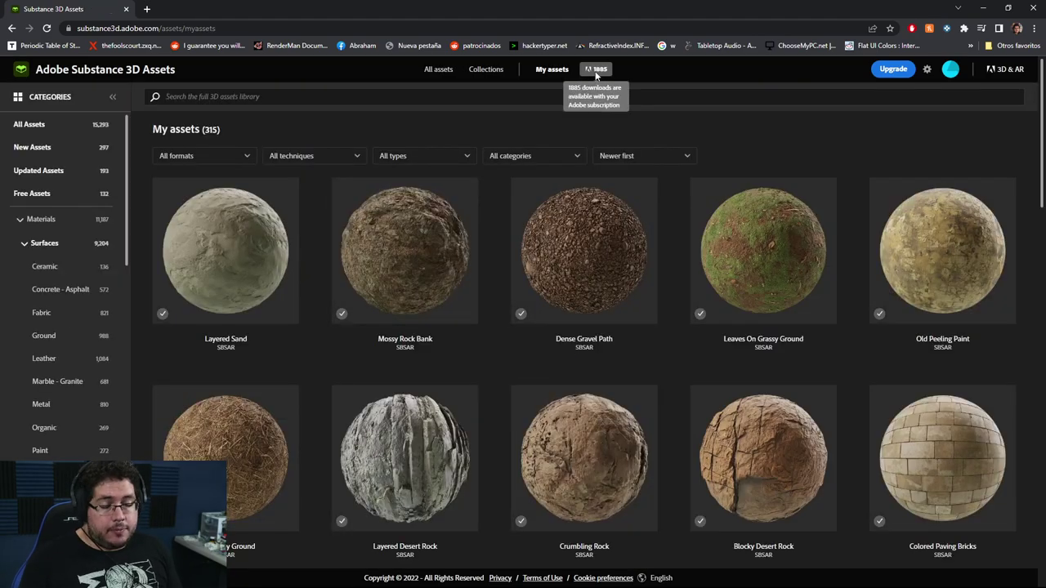
click(309, 98)
text(leather)
key(Return)
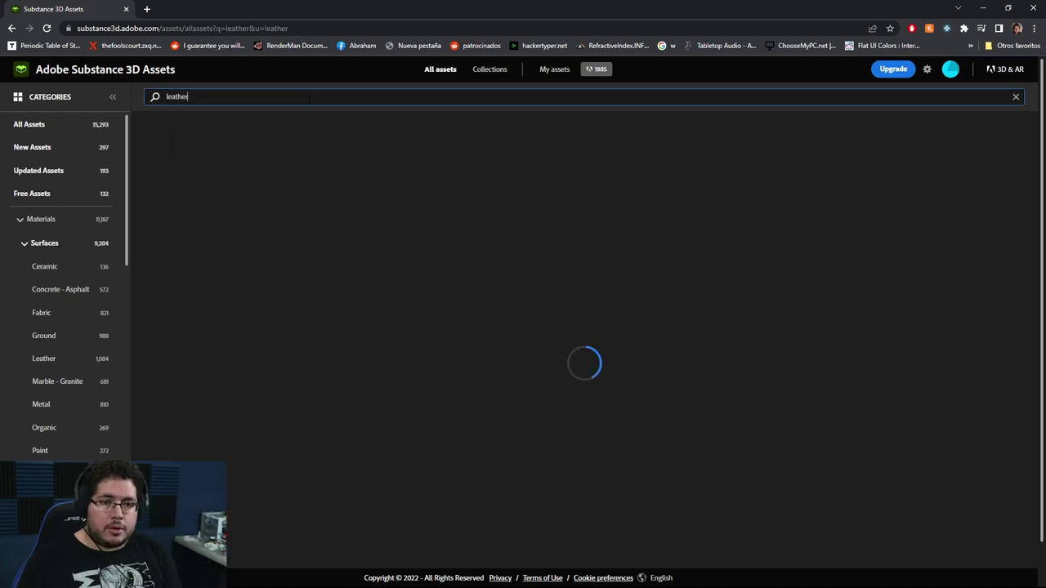
scroll(637, 295, down, 2)
scroll(637, 294, down, 5)
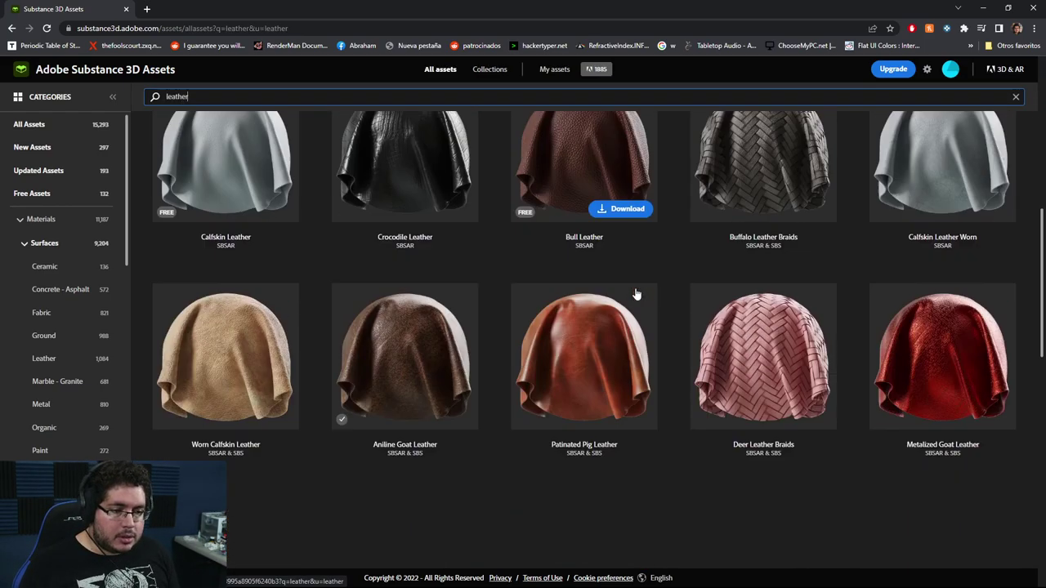
scroll(637, 293, down, 5)
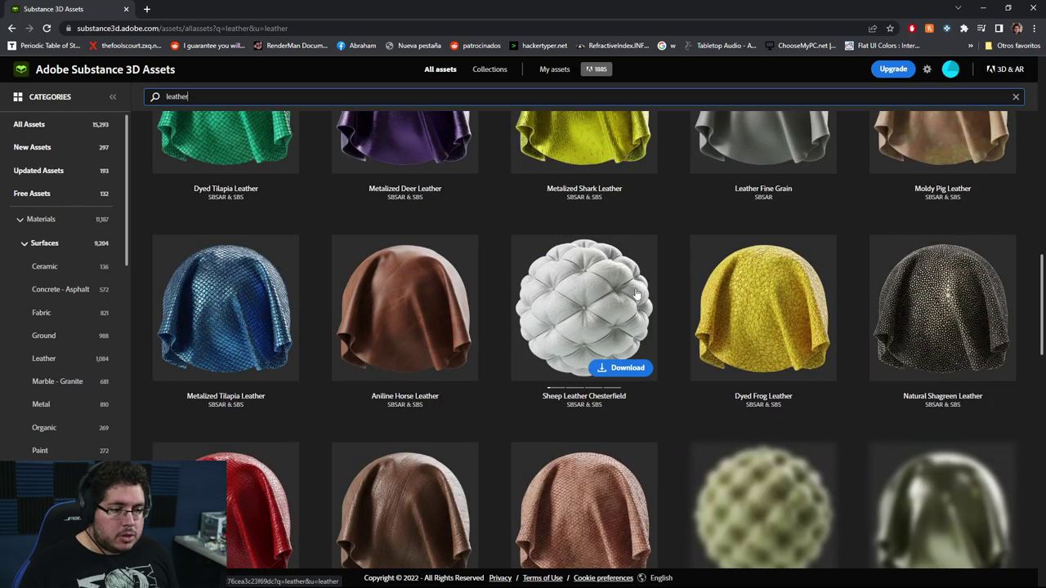
scroll(636, 292, down, 3)
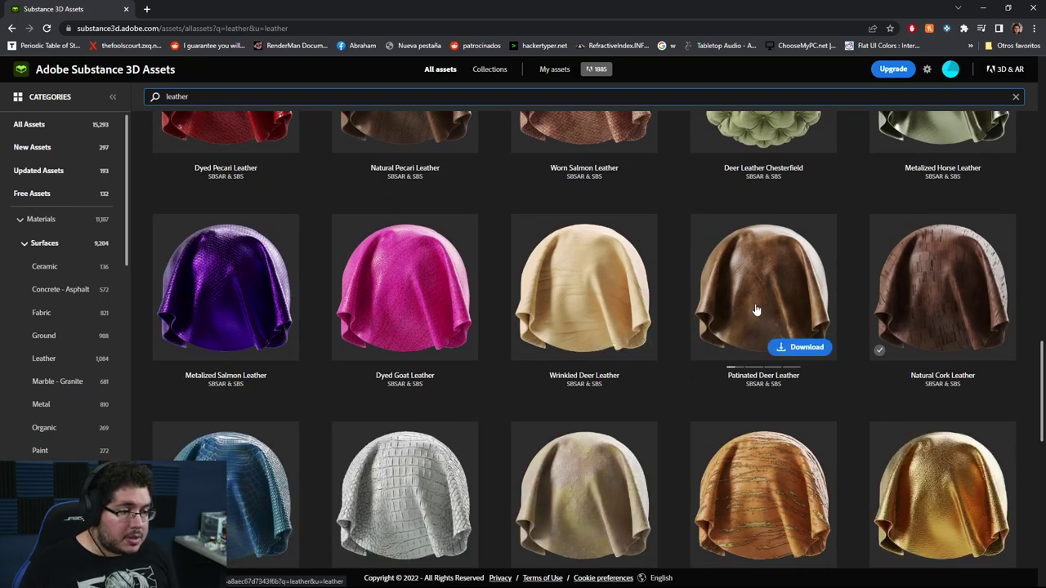
Download the Patinated Deer Leather material and show the downloaded file in the Downloads folder.
click(785, 346)
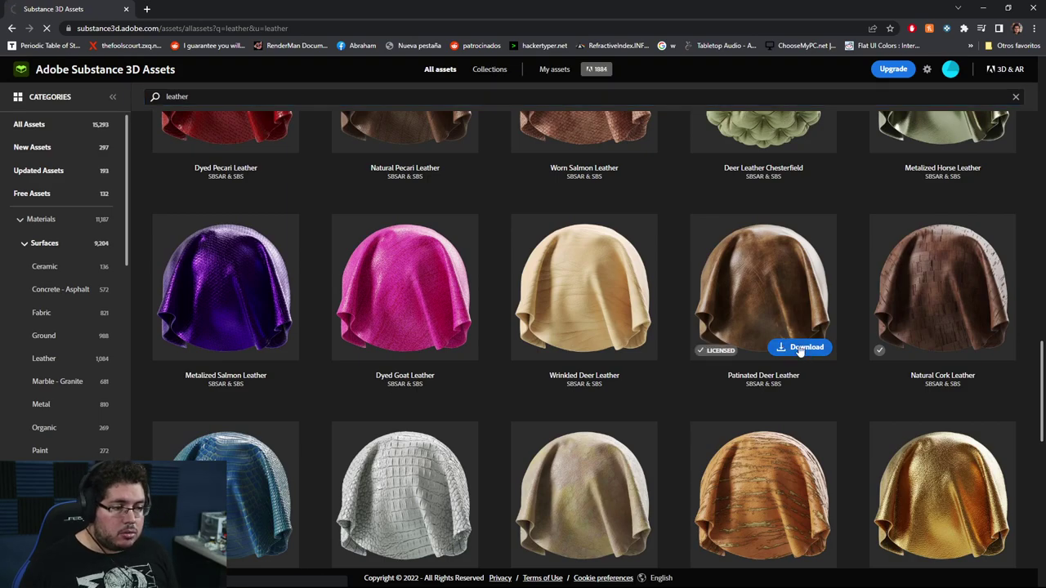
click(122, 571)
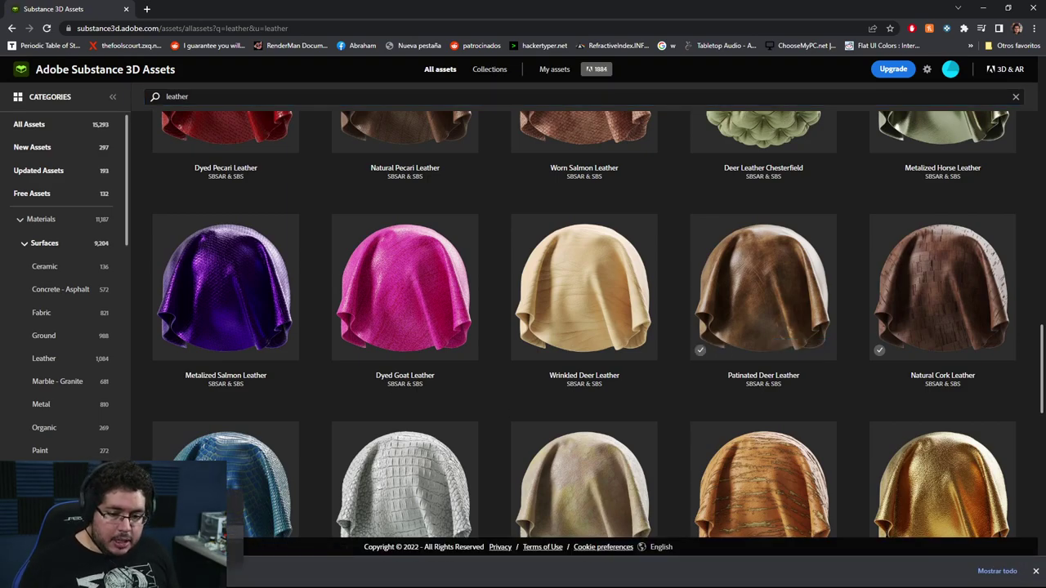
click(164, 539)
drag(796, 172, 921, 164)
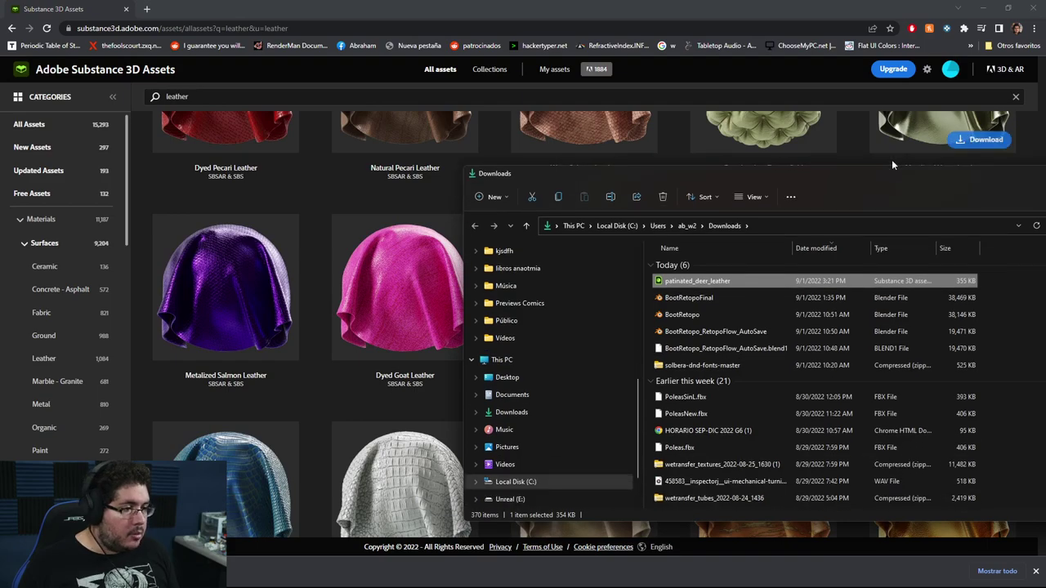
Switch to Substance 3D Painter and import patinated_deer_leather.sbsar from the Downloads folder with its usage set to basematerial.
mouse_move(716, 281)
mouse_down()
mouse_move(572, 455)
mouse_move(550, 502)
mouse_move(490, 489)
mouse_up()
key(alt+Tab)
key(alt+Tab)
key(alt+Tab)
click(658, 191)
click(685, 221)
click(650, 430)
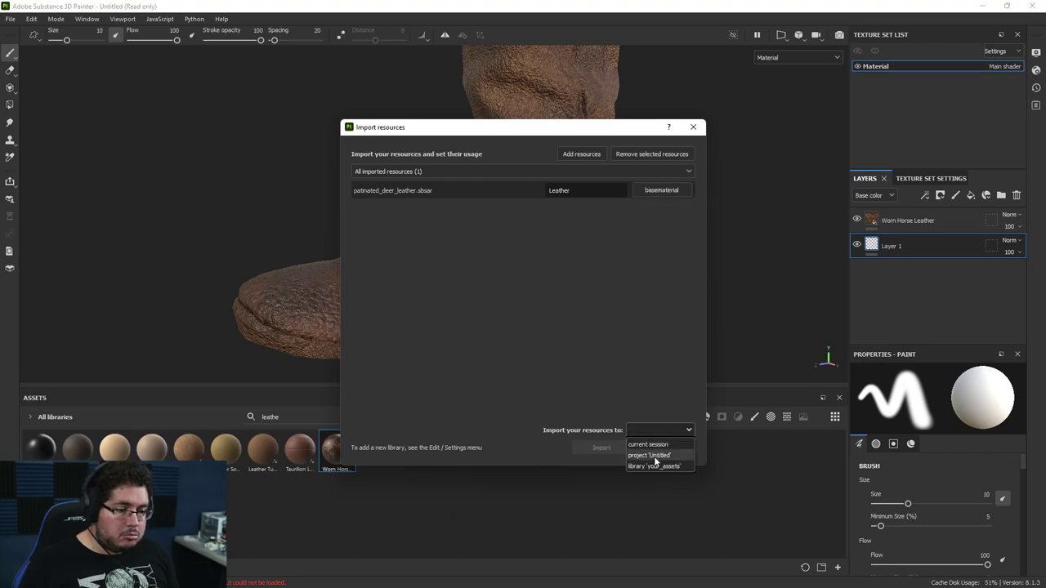
click(611, 447)
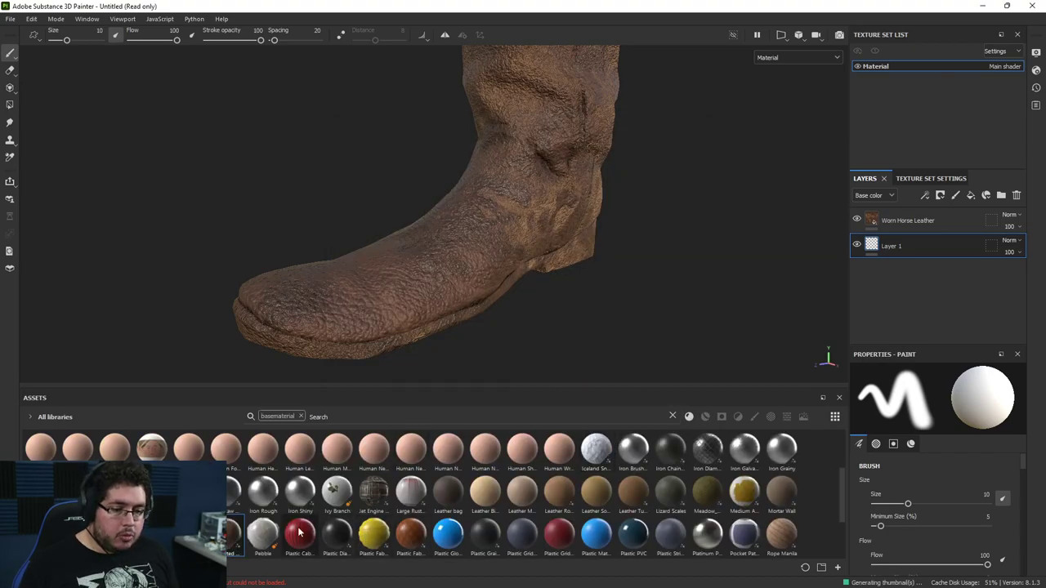
Replace the Worn Horse Leather layer with the imported Patinated Deer Leather material above Layer 1.
click(921, 222)
key(Delete)
drag(238, 550, 860, 248)
drag(890, 212, 890, 214)
alt+drag(617, 257, 353, 208)
alt+right_drag(353, 209, 548, 304)
alt+drag(547, 304, 343, 196)
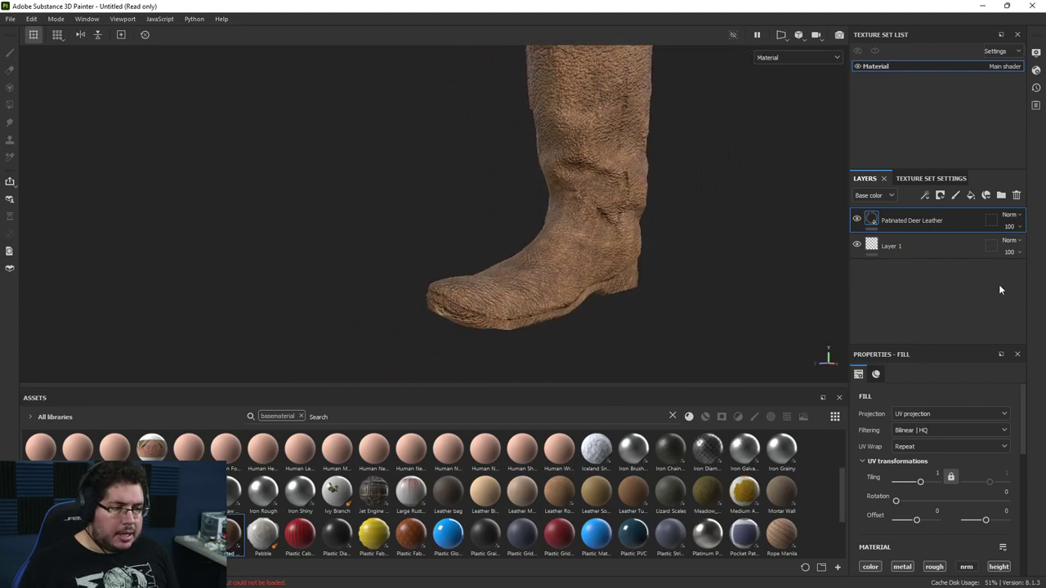
Group the Patinated Deer Leather layer into a folder named Leather and give the folder a black mask.
key(ctrl+g)
double_click(929, 219)
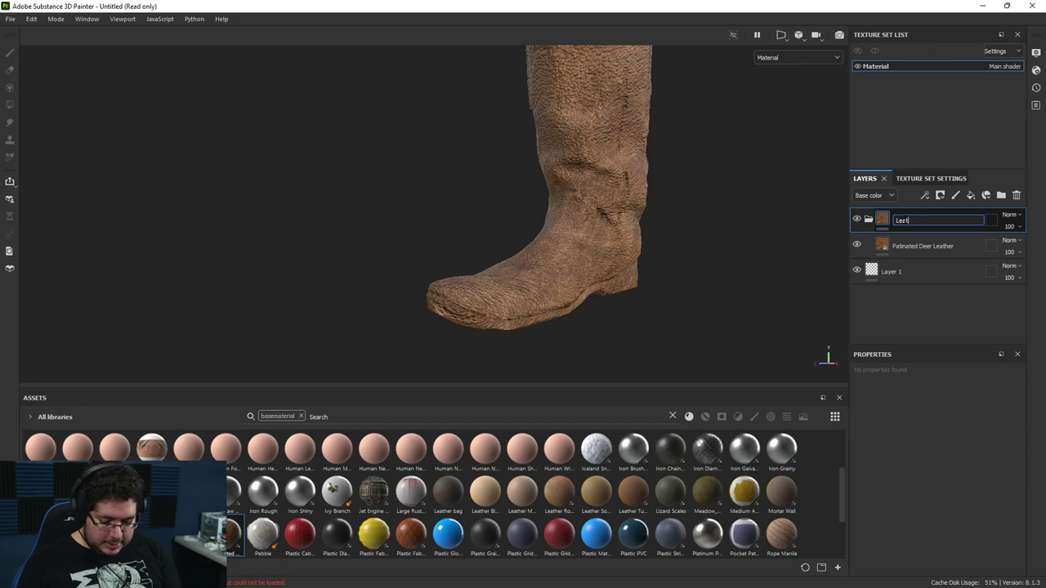
right_click(902, 218)
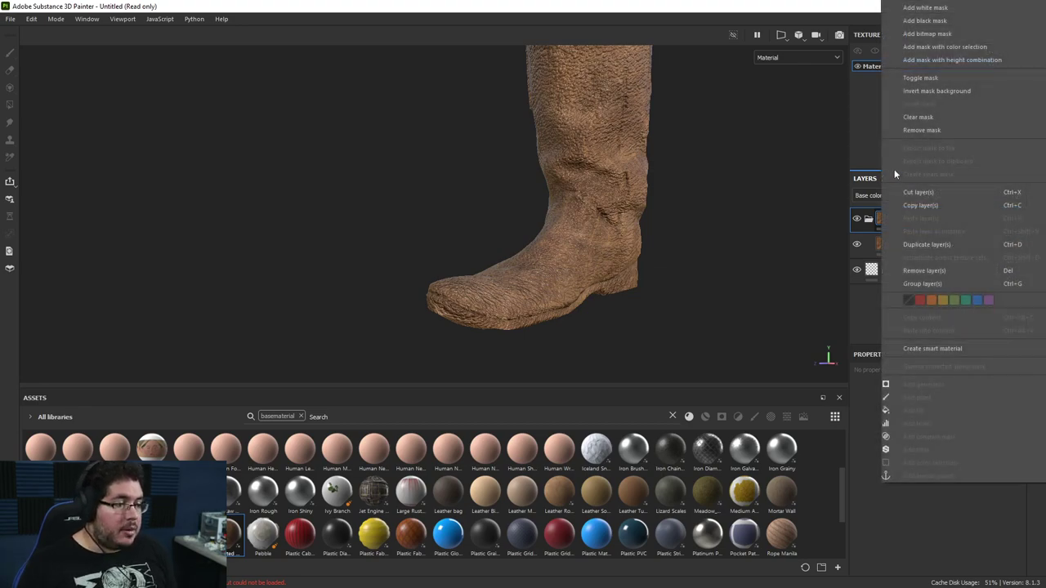
click(934, 22)
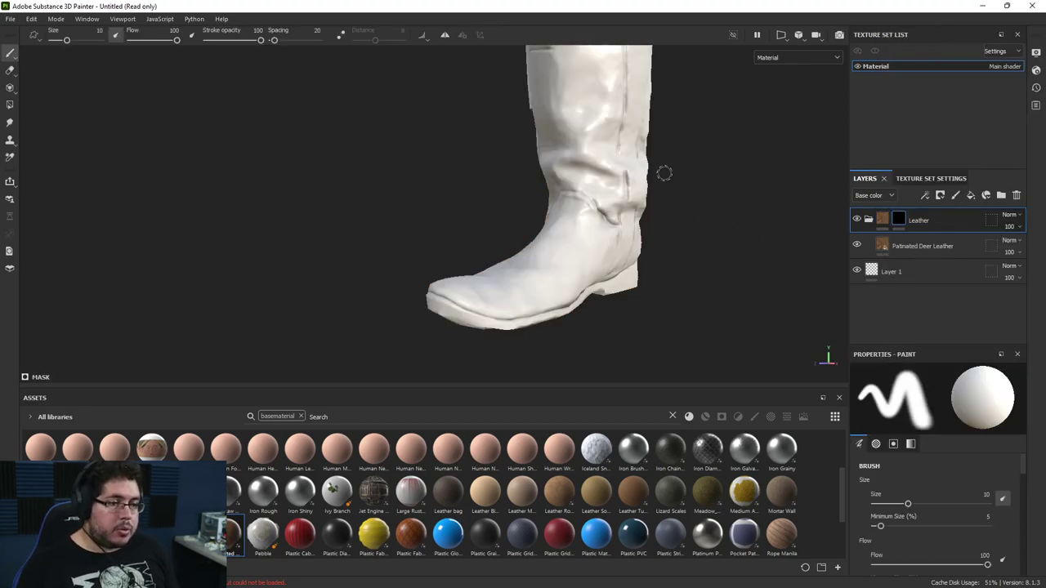
Use Polygon Fill in UV chunk mode to reveal the Leather folder's mask on the boot's upper.
key(4)
alt+drag(579, 204, 548, 143)
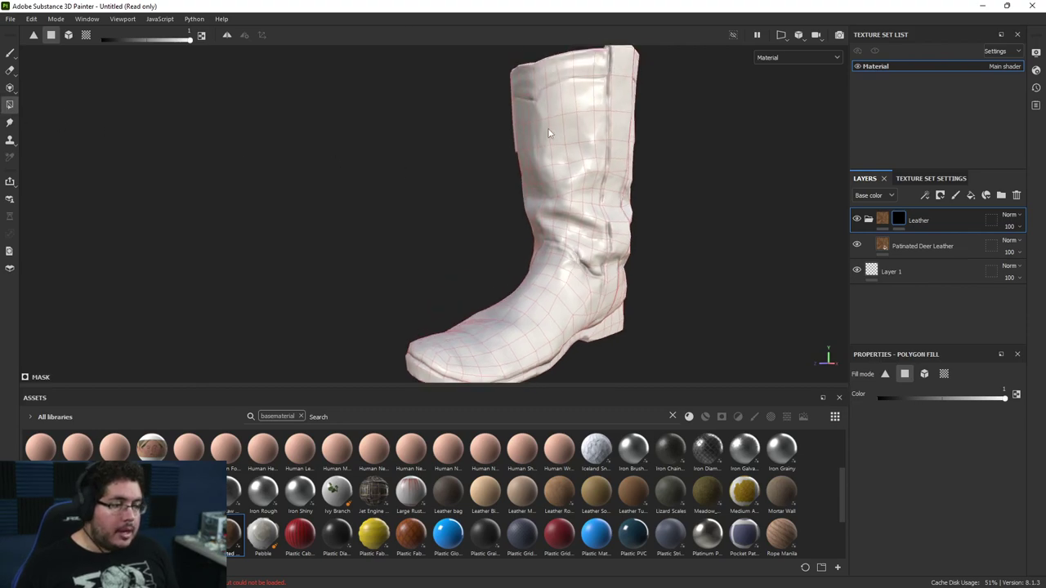
alt+middle_drag(657, 156, 649, 214)
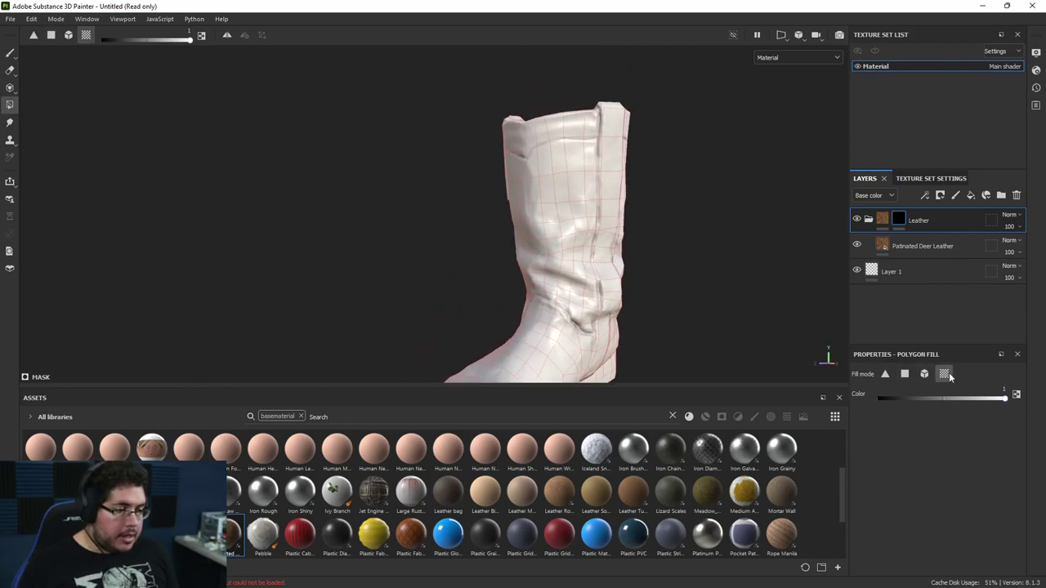
drag(664, 86, 467, 226)
Inspect the masked leather around the shaft, the toe and the edge where it meets the sole.
alt+drag(557, 208, 546, 197)
key(1)
alt+middle_drag(546, 197, 458, 163)
alt+right_drag(634, 233, 711, 254)
alt+drag(589, 237, 212, 218)
alt+middle_drag(440, 252, 281, 285)
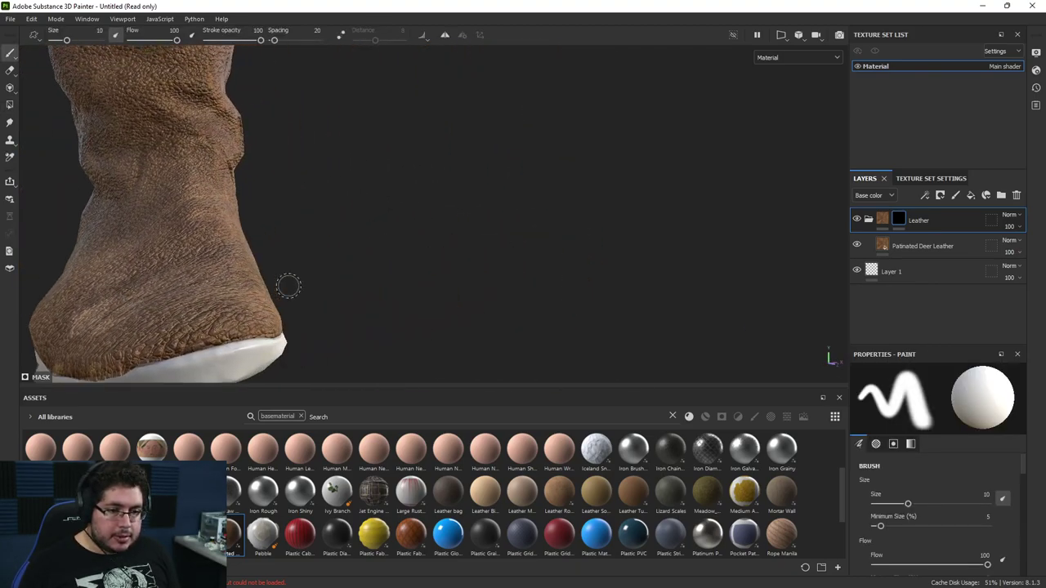
alt+drag(280, 285, 245, 282)
alt+middle_drag(367, 229, 457, 175)
alt+drag(434, 234, 360, 180)
mouse_move(455, 211)
alt+mouse_down()
mouse_move(490, 252)
mouse_move(471, 212)
alt+mouse_up()
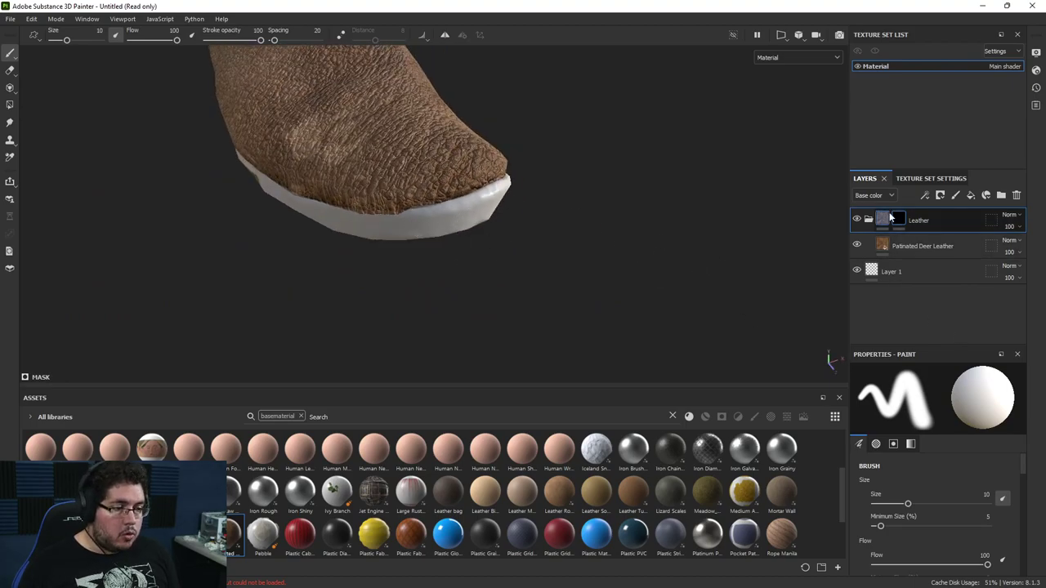
Search the base material assets for "rubb" and clear the search text.
click(531, 415)
text(r)
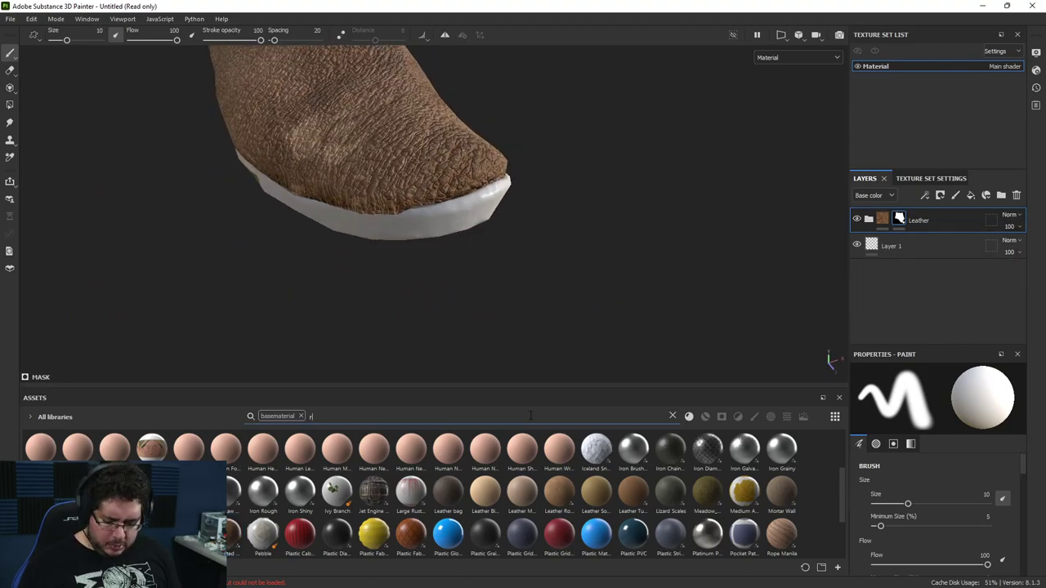
text(ubb)
key(BackSpace)
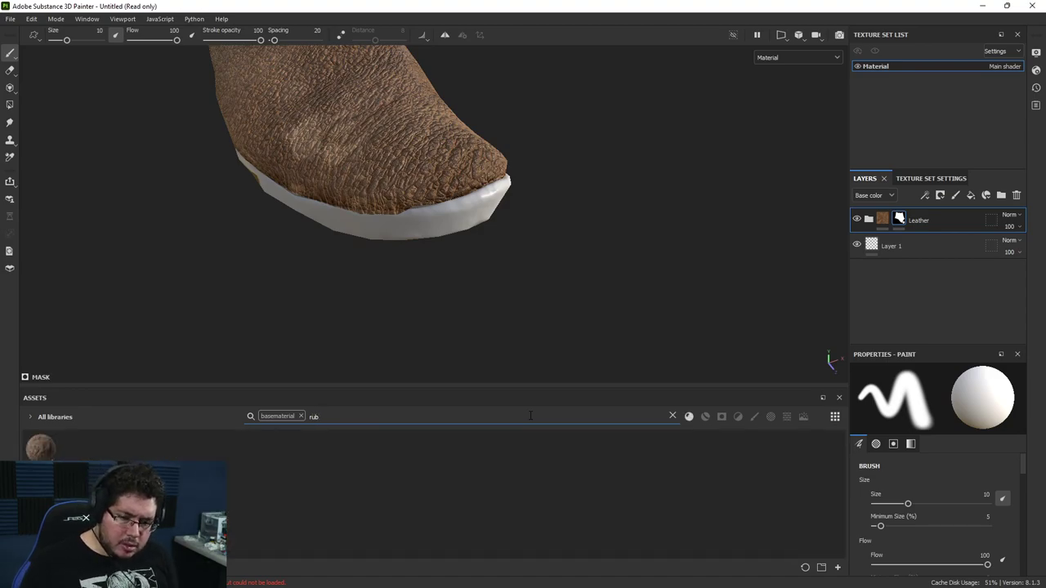
key(BackSpace)
key(BackSpace)
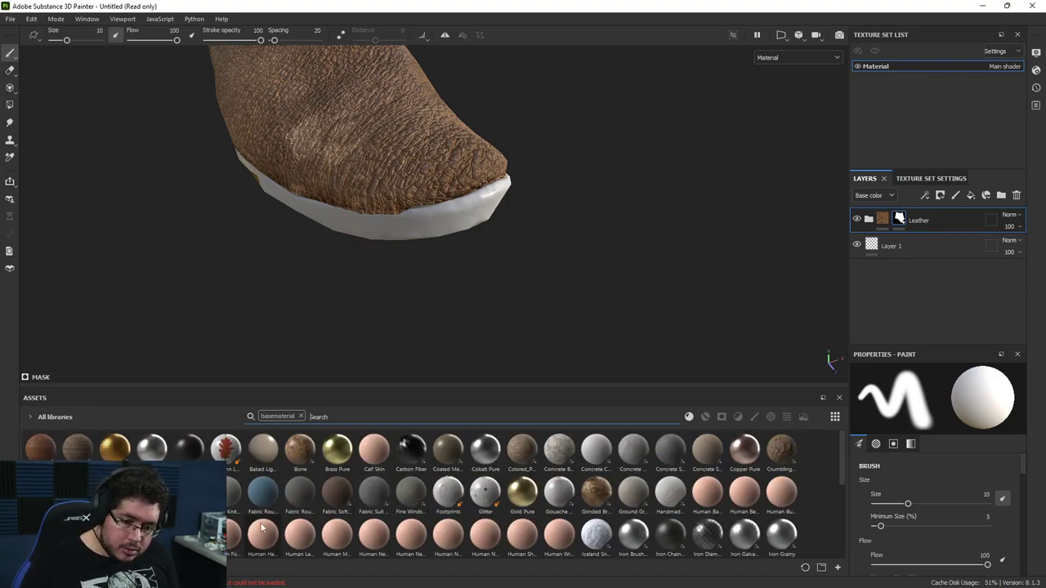
Switch to the Substance 3D Assets site in Chrome, search for "rubber" and download Rubber Vulcanized Raw to the Downloads folder.
key(super+Tab)
click(599, 163)
click(266, 92)
text(rubber)
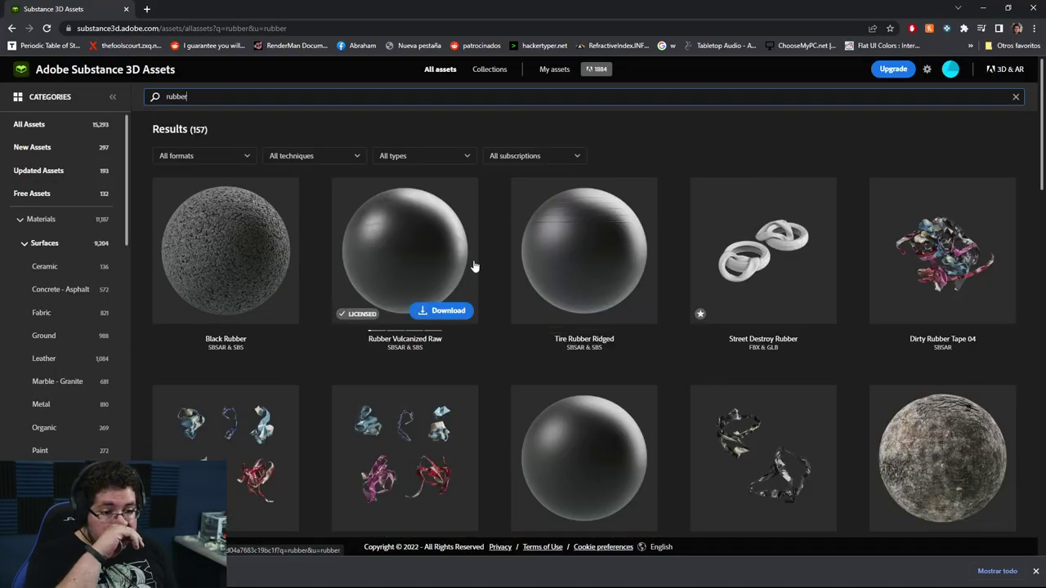
scroll(452, 276, down, 4)
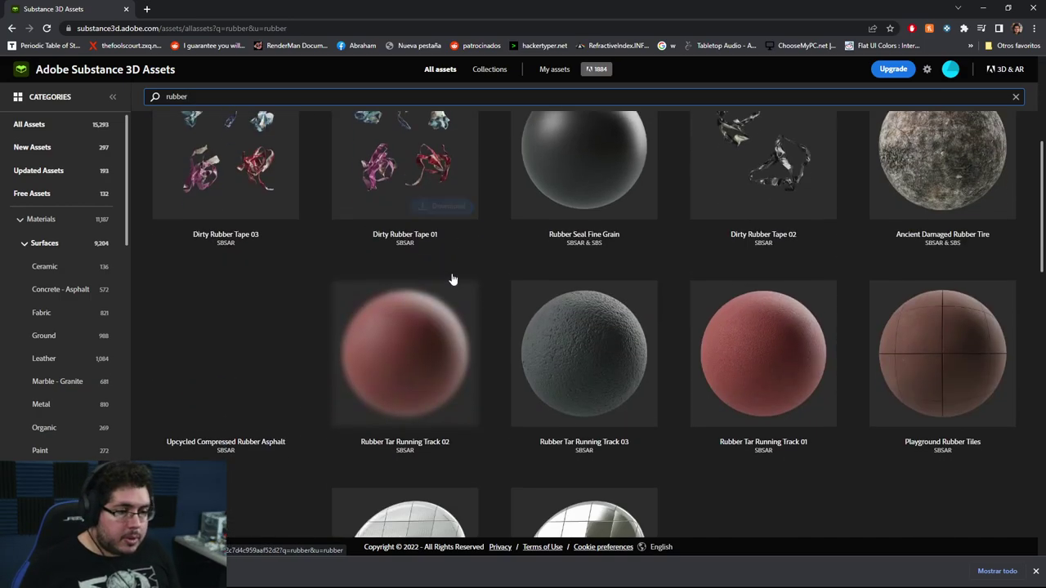
scroll(637, 334, down, 3)
scroll(572, 343, up, 7)
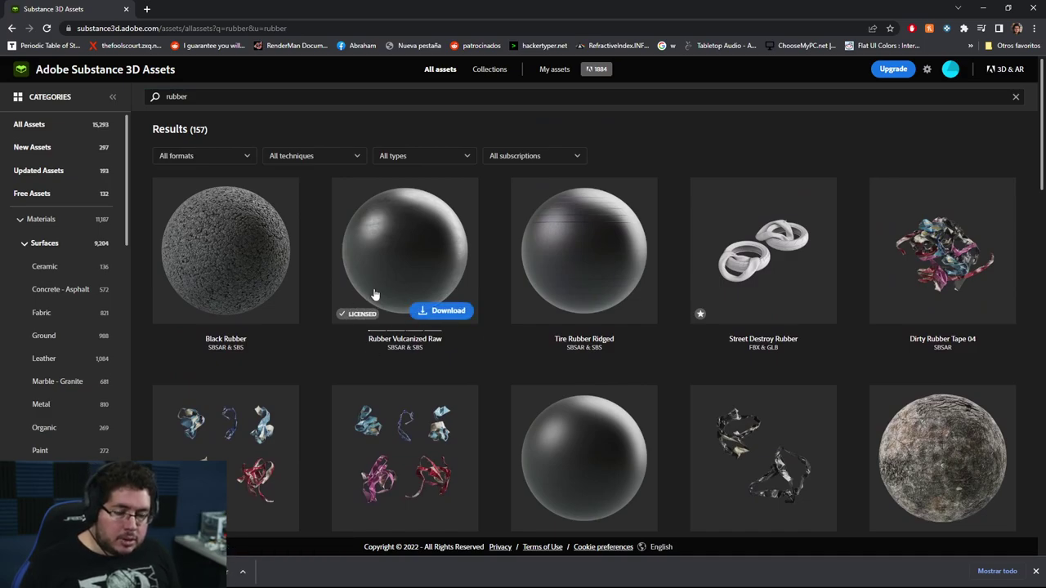
click(225, 532)
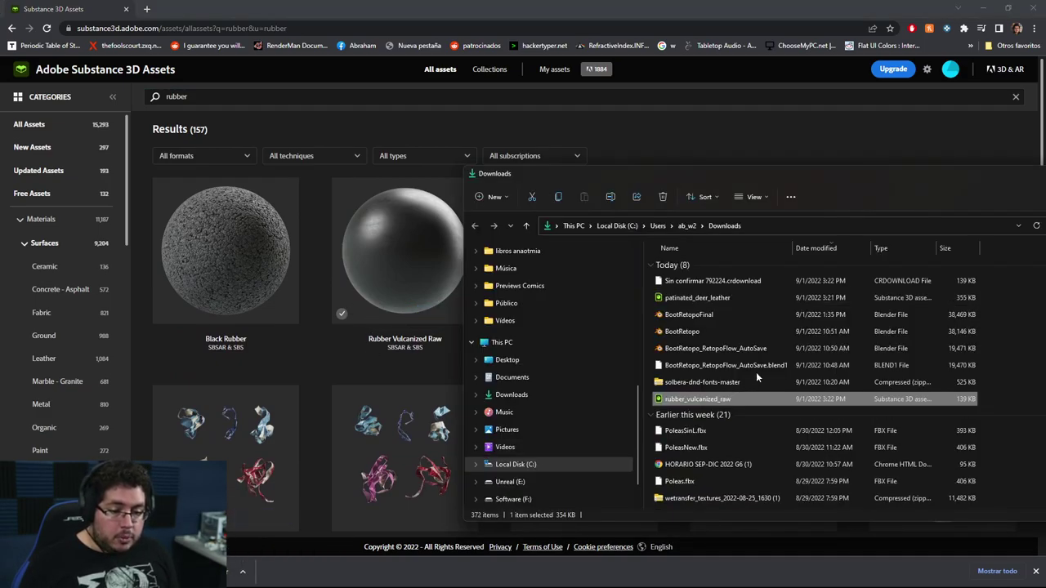
Import rubber_vulcanized_raw.sbsar into Painter's 'your_assets' library as a basematerial and add it as a layer above the Leather folder.
mouse_move(711, 406)
mouse_down()
mouse_move(696, 421)
mouse_move(631, 361)
mouse_move(644, 362)
mouse_move(474, 479)
mouse_up()
key(alt+Tab)
key(alt+Tab)
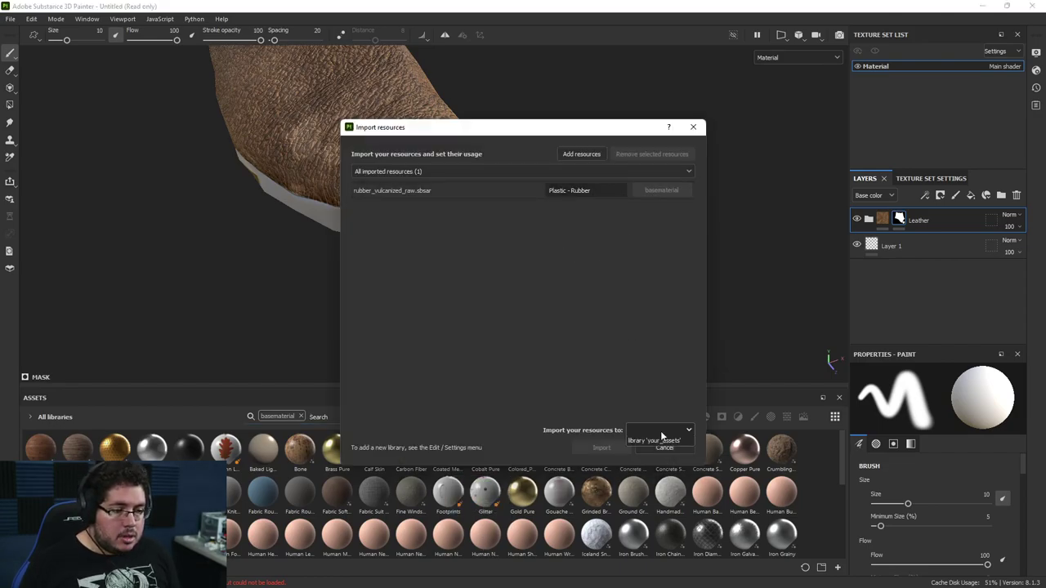
click(656, 466)
click(608, 447)
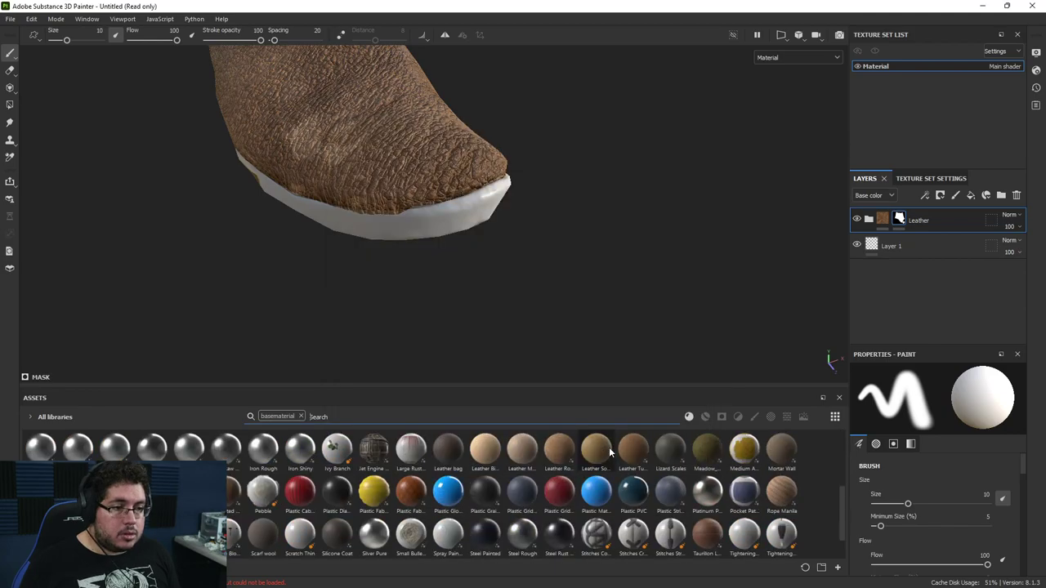
drag(114, 535, 890, 216)
Try a black mask with a polygon-filled sole directly on the Rubber Vulcanized Raw layer, and undo it.
right_click(901, 215)
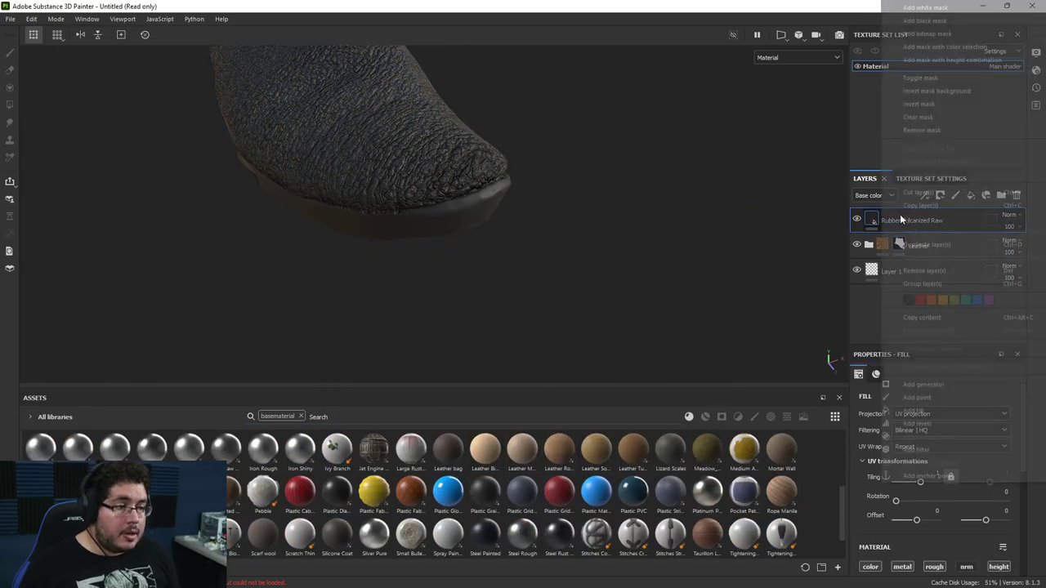
click(922, 20)
key(4)
click(493, 208)
key(1)
mouse_move(582, 214)
alt+mouse_down()
mouse_move(576, 204)
mouse_move(330, 206)
mouse_move(621, 204)
mouse_move(735, 286)
alt+mouse_up()
key(ctrl+z)
key(ctrl+z)
Group the Rubber Vulcanized Raw layer into a folder, add a black mask to it and polygon-fill the boot's sole and heel.
key(ctrl+g)
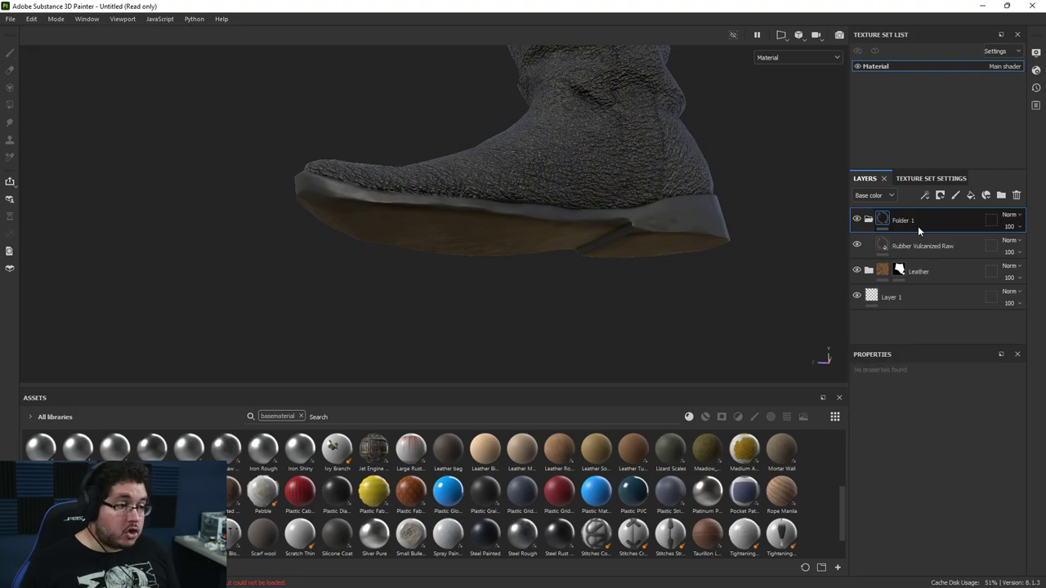
right_click(919, 228)
click(915, 23)
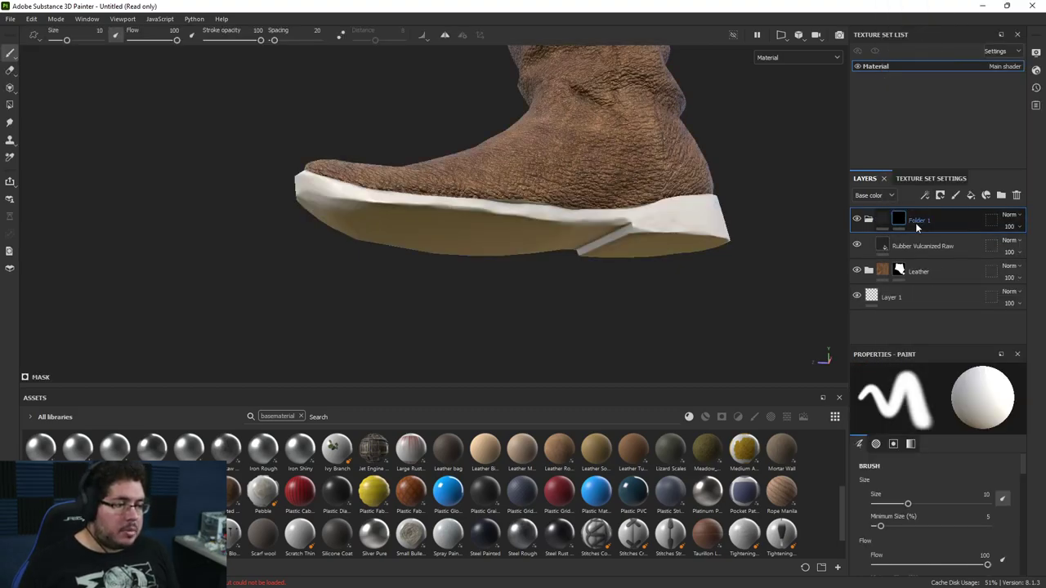
key(4)
key(1)
mouse_move(706, 238)
alt+mouse_down()
mouse_move(537, 304)
mouse_move(568, 302)
alt+mouse_up()
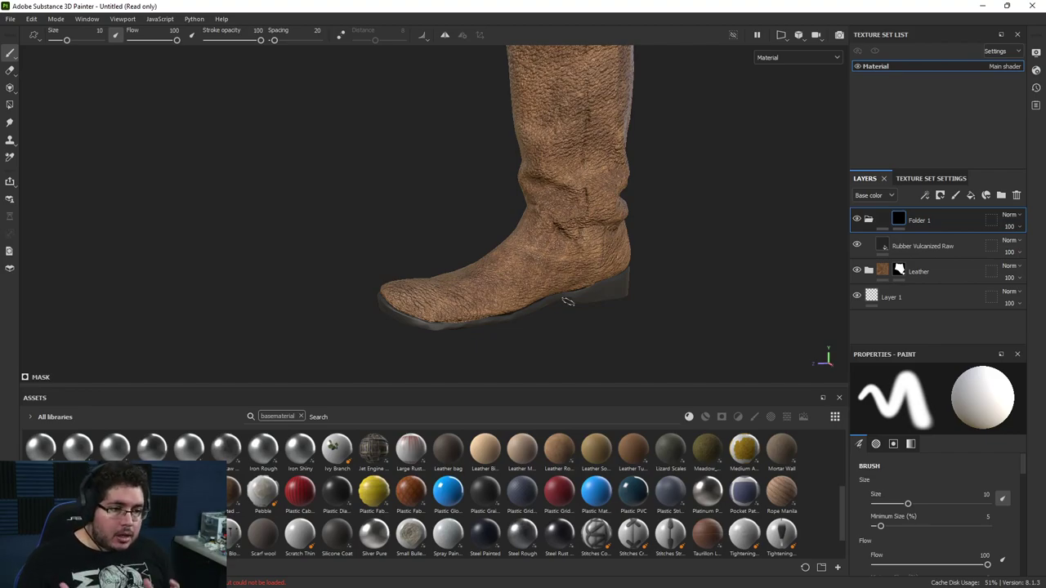
Examine the leather upper and the rubber sole from several angles, including close up at the toe.
scroll(568, 301, down, 3)
alt+drag(517, 277, 652, 249)
scroll(725, 303, up, 3)
alt+middle_drag(546, 267, 531, 221)
alt+drag(531, 221, 654, 286)
alt+right_drag(653, 286, 792, 340)
alt+drag(671, 310, 629, 286)
alt+right_drag(629, 286, 540, 282)
alt+middle_drag(539, 282, 514, 292)
Set the UV tiling of the Patinated Deer Leather fill layer inside the Leather folder to 10.9.
click(884, 274)
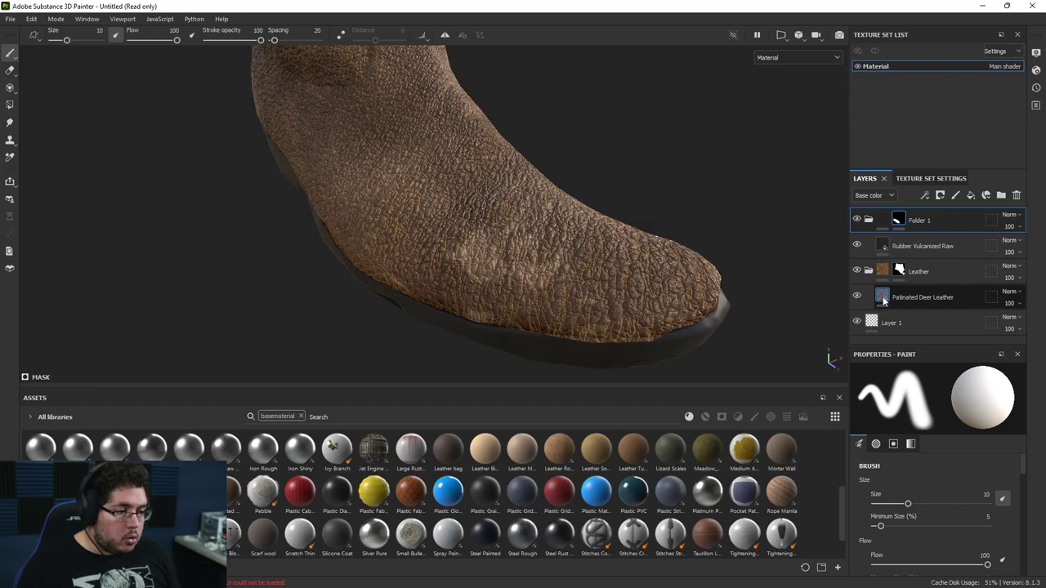
click(922, 297)
drag(923, 484, 925, 483)
Examine the leather grain's scale, direction and seams around the boot and along the upper shaft.
alt+drag(653, 270, 229, 275)
scroll(584, 311, down, 2)
alt+middle_drag(583, 310, 290, 295)
scroll(245, 229, down, 2)
alt+drag(204, 178, 573, 276)
alt+right_drag(549, 110, 568, 193)
alt+middle_drag(420, 170, 435, 255)
alt+right_drag(435, 255, 456, 249)
alt+drag(456, 249, 490, 269)
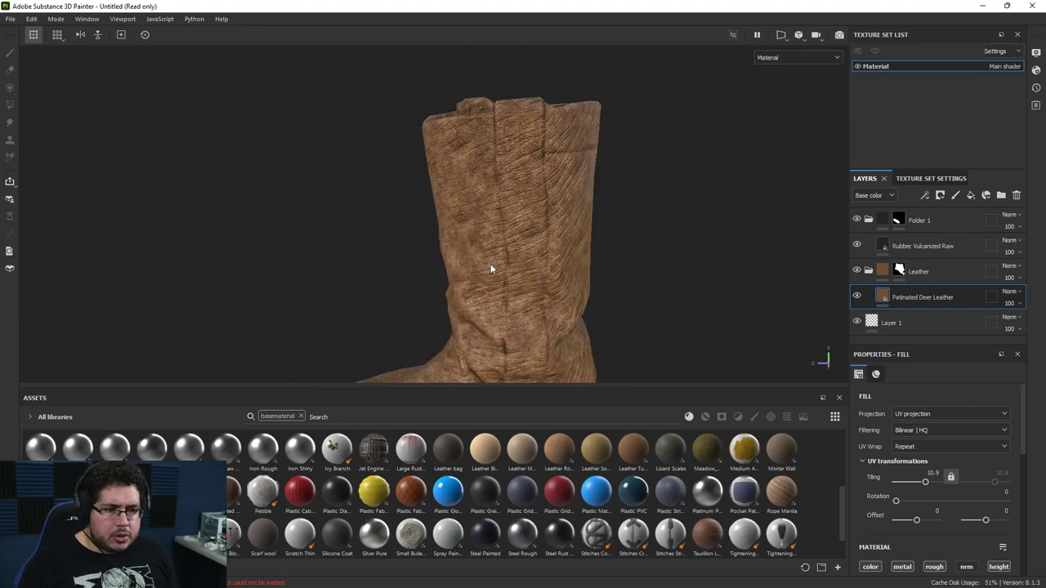
Change the Patinated Deer Leather layer's projection to Tri-planar projection and check the grain on the shaft.
click(929, 415)
click(920, 448)
alt+drag(524, 242, 522, 285)
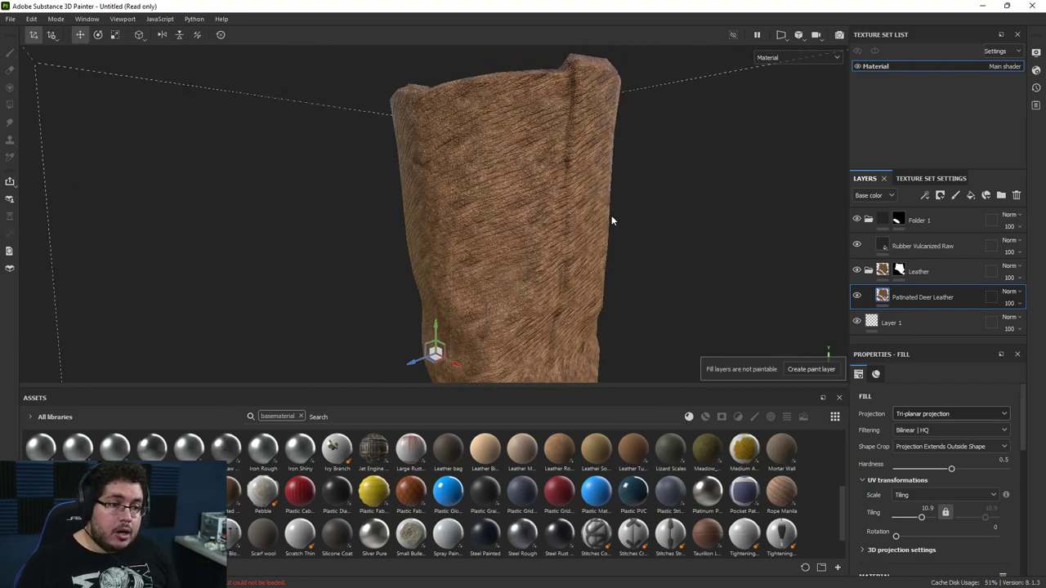
alt+right_drag(618, 215, 742, 300)
Toggle the Patinated Deer Leather layer's height channel off and on to compare its effect on the boot's surface.
scroll(989, 475, down, 3)
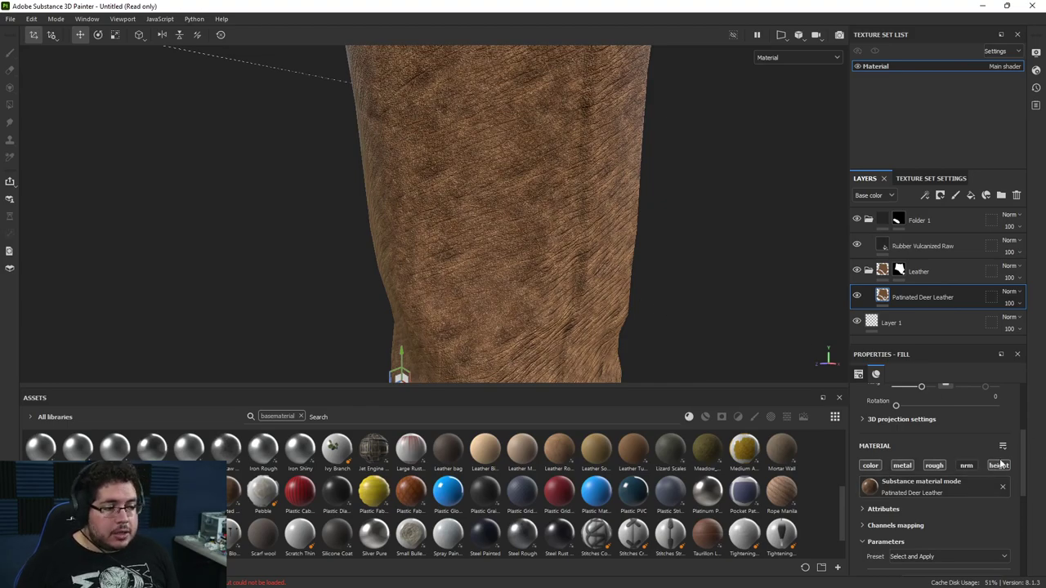
click(999, 465)
alt+right_drag(621, 245, 453, 303)
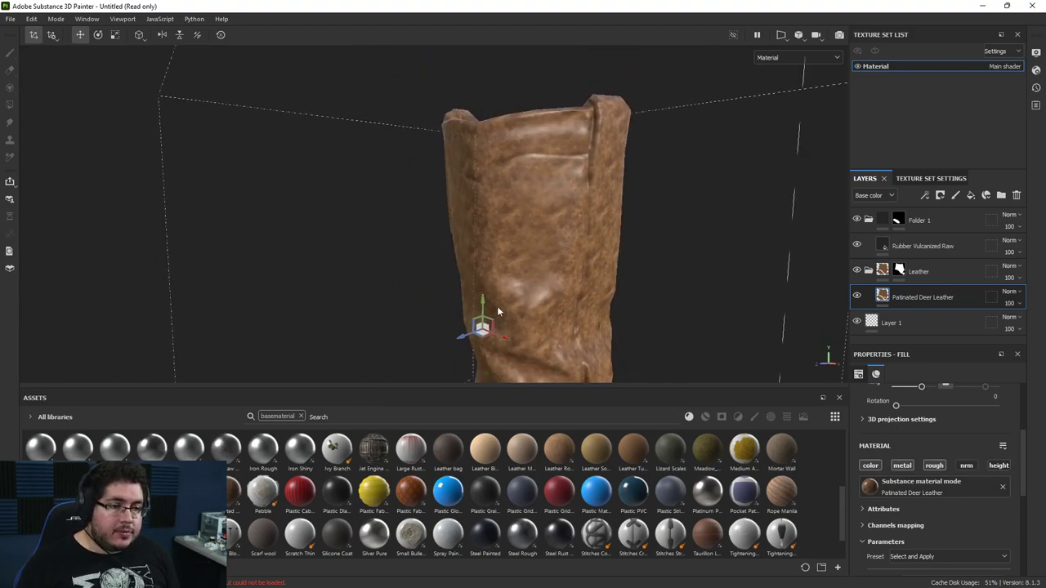
alt+middle_drag(453, 303, 423, 160)
click(1008, 467)
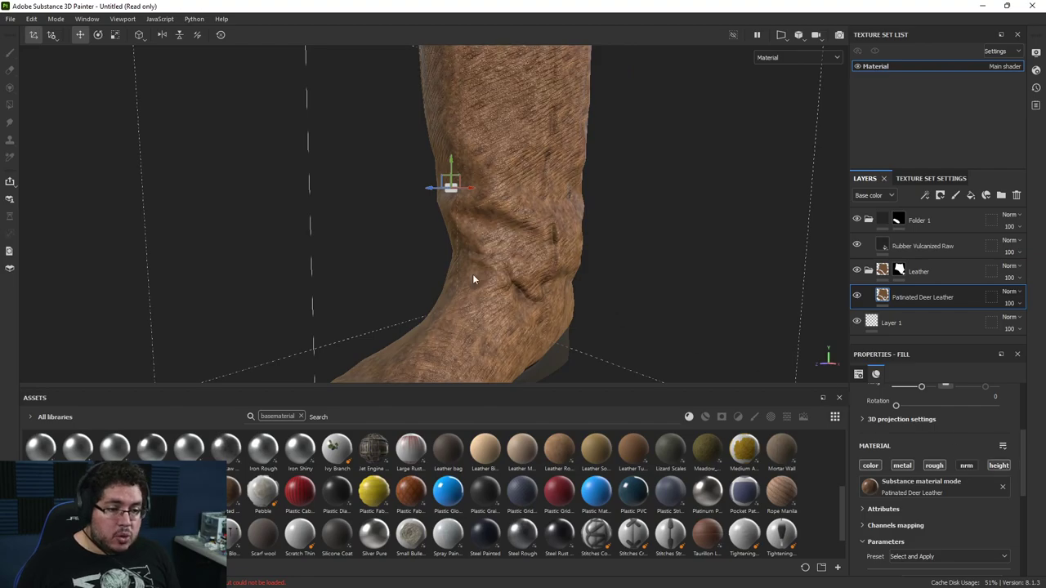
alt+drag(559, 241, 534, 240)
alt+right_drag(535, 240, 597, 231)
click(1000, 466)
click(999, 467)
Lower the Height Range in the Patinated Deer Leather's technical parameters to about 0.21.
alt+drag(584, 222, 523, 219)
scroll(895, 493, down, 6)
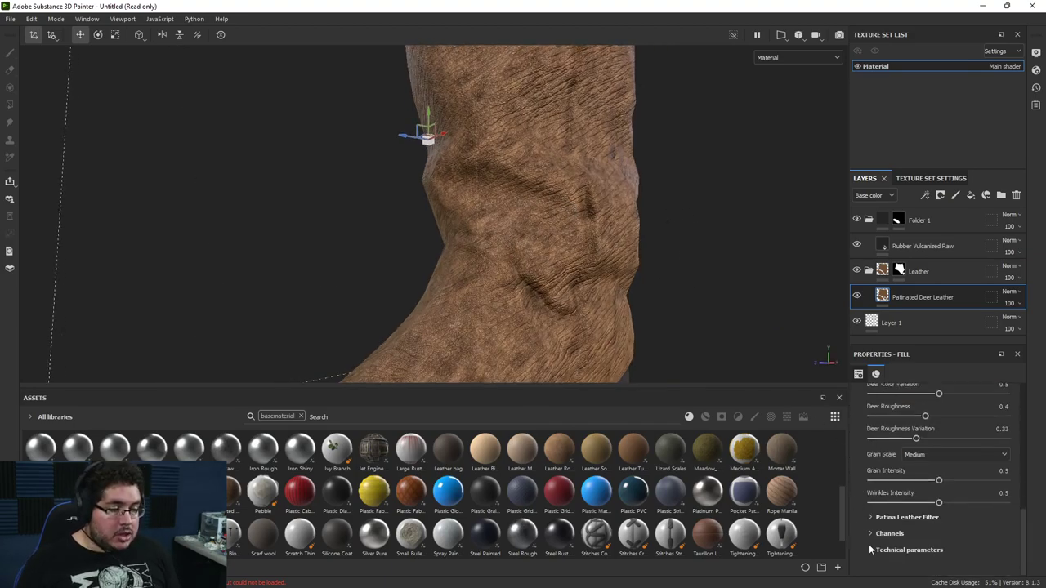
scroll(873, 543, down, 4)
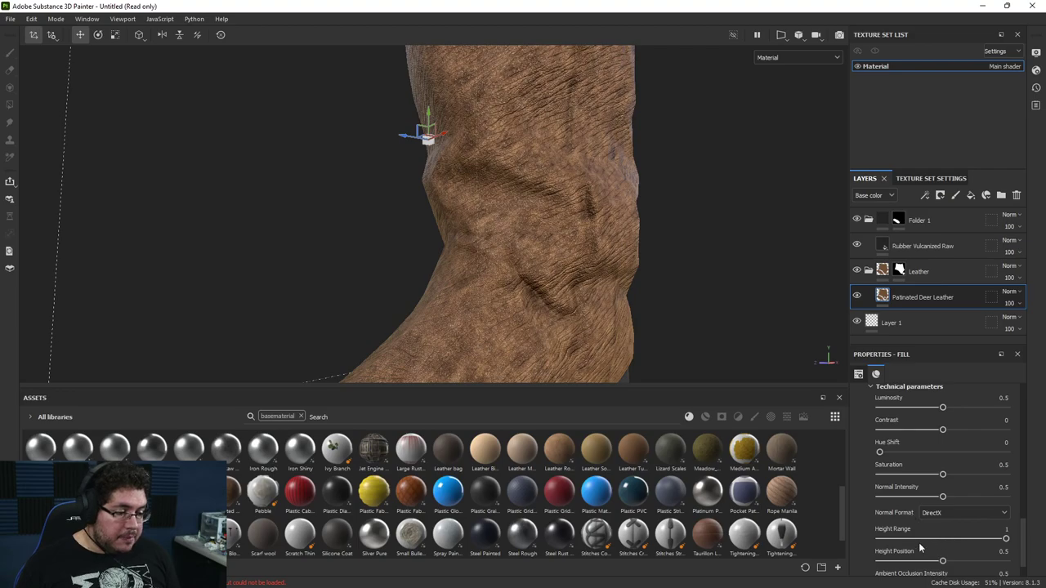
drag(927, 541, 898, 541)
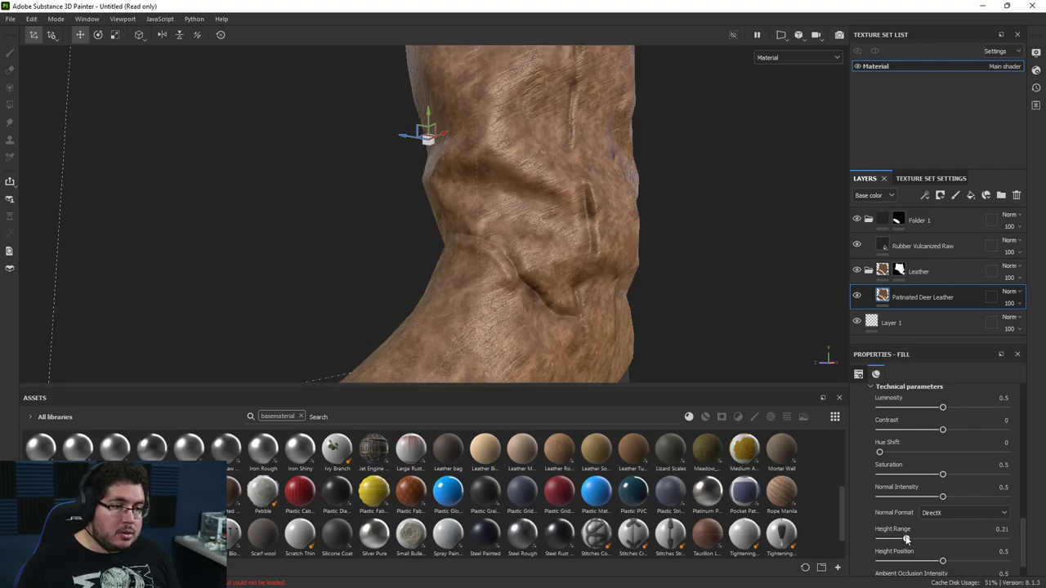
click(867, 195)
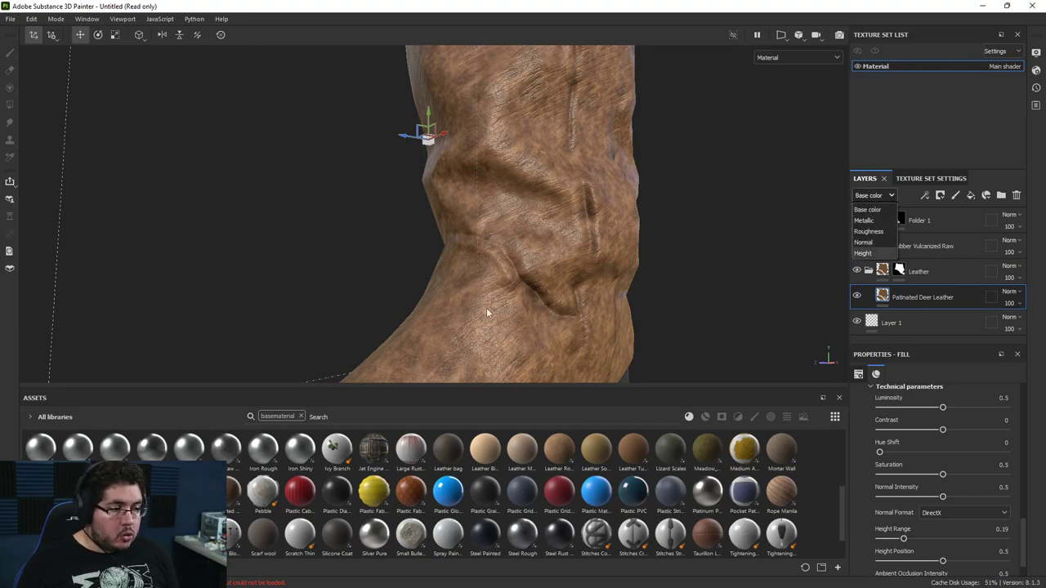
click(726, 270)
alt+drag(727, 270, 623, 210)
scroll(566, 310, down, 3)
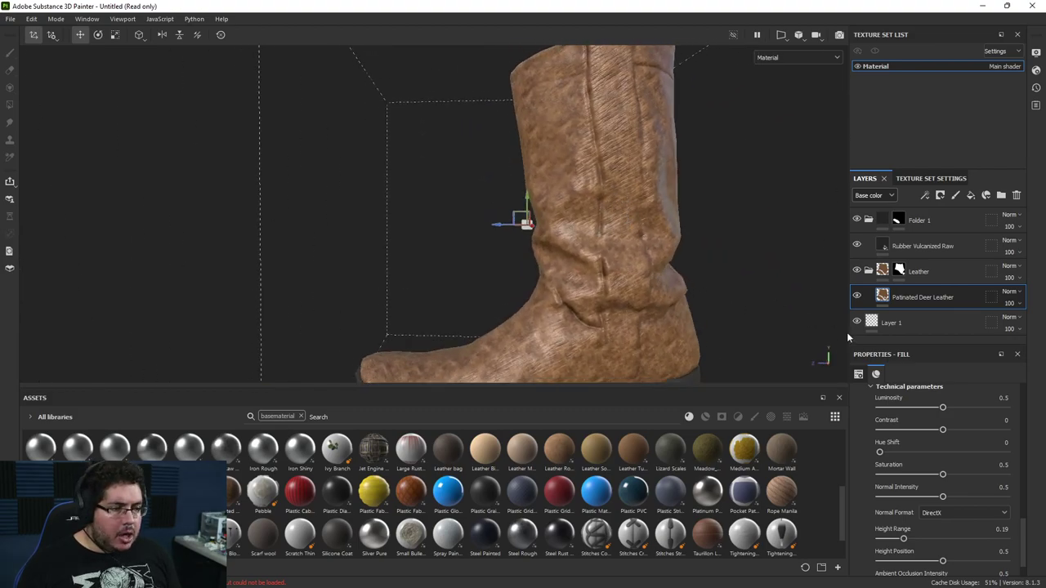
Set the Patinated Deer Leather layer's UV tiling to 4 and check the grain around the boot.
scroll(904, 428, up, 5)
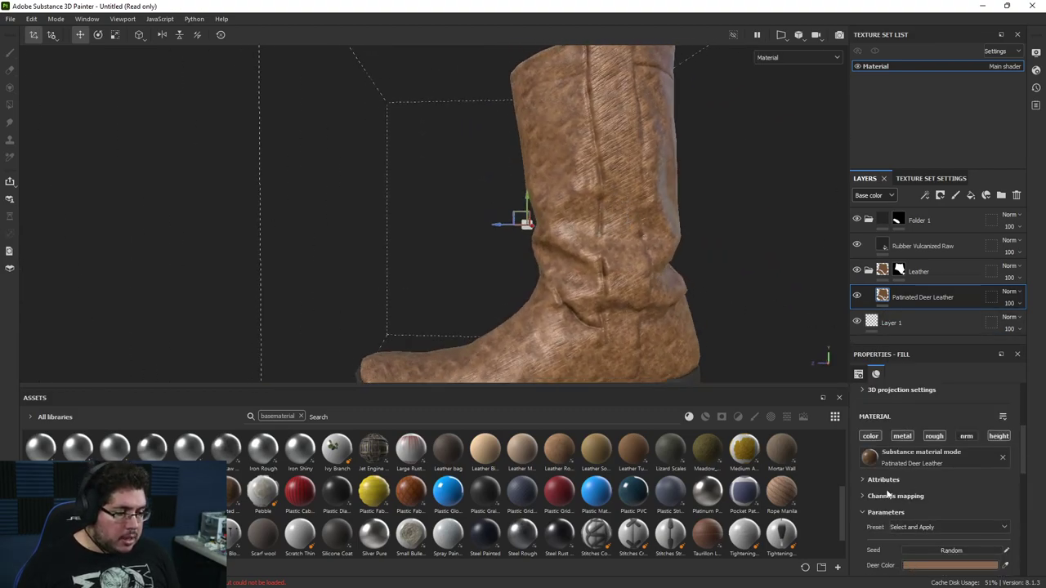
scroll(887, 492, up, 3)
drag(896, 474, 919, 459)
drag(917, 457, 919, 458)
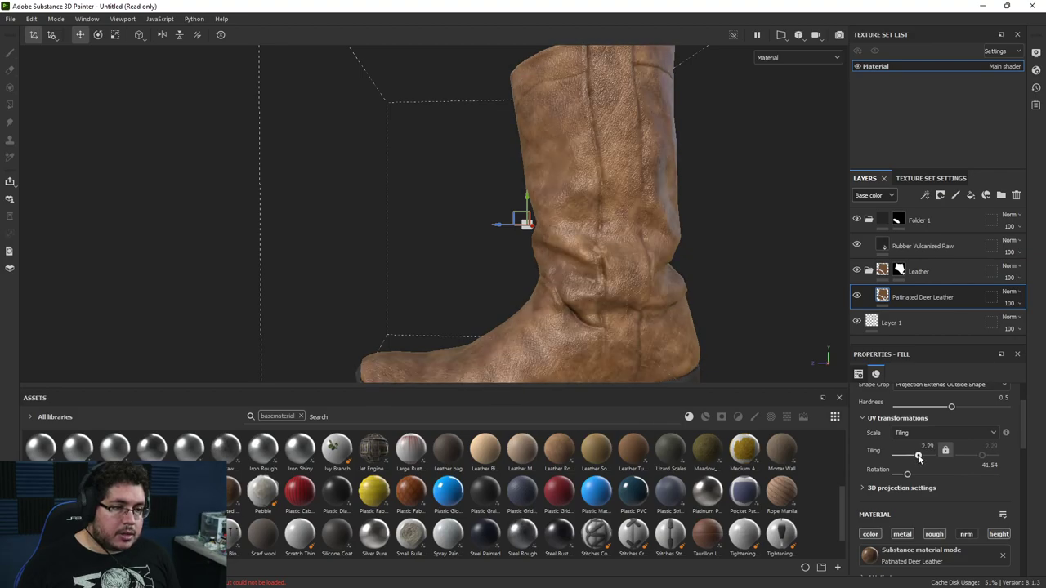
click(926, 447)
alt+drag(531, 262, 824, 217)
alt+middle_drag(517, 343, 539, 261)
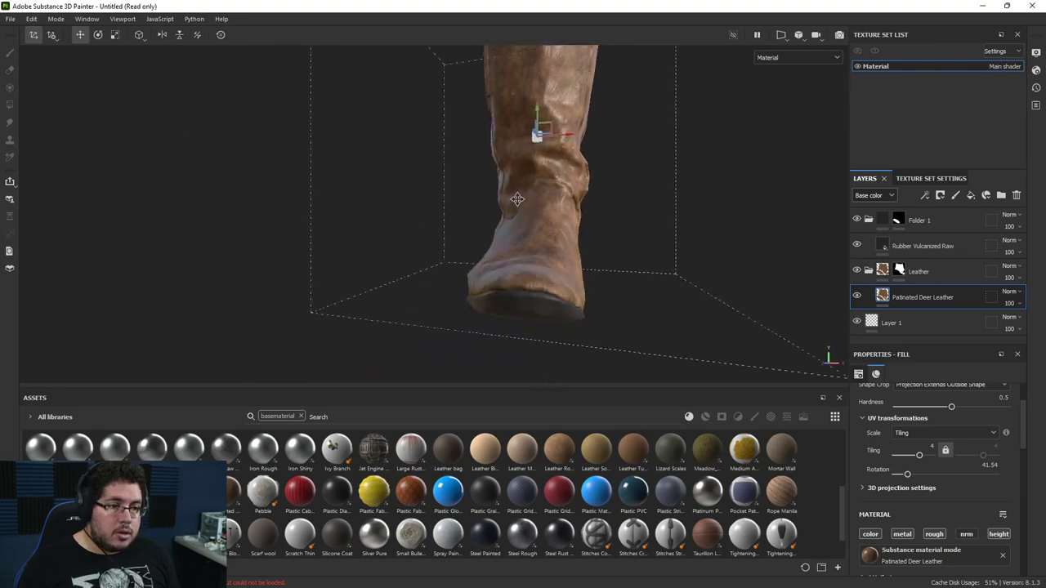
alt+right_drag(539, 326, 618, 297)
alt+drag(619, 296, 647, 353)
alt+right_drag(647, 352, 481, 258)
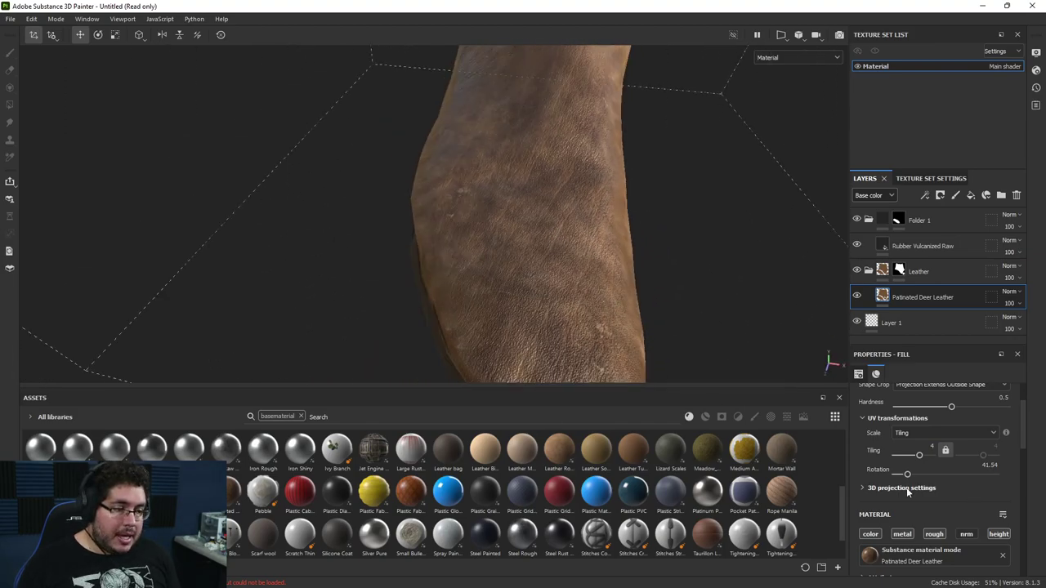
Set the Patinated Deer Leather layer's UV rotation to about 168 and check the grain direction on the shaft.
drag(907, 474, 895, 476)
alt+drag(646, 315, 595, 312)
alt+right_drag(719, 323, 660, 303)
alt+drag(660, 303, 564, 286)
drag(896, 474, 942, 474)
alt+drag(627, 287, 499, 256)
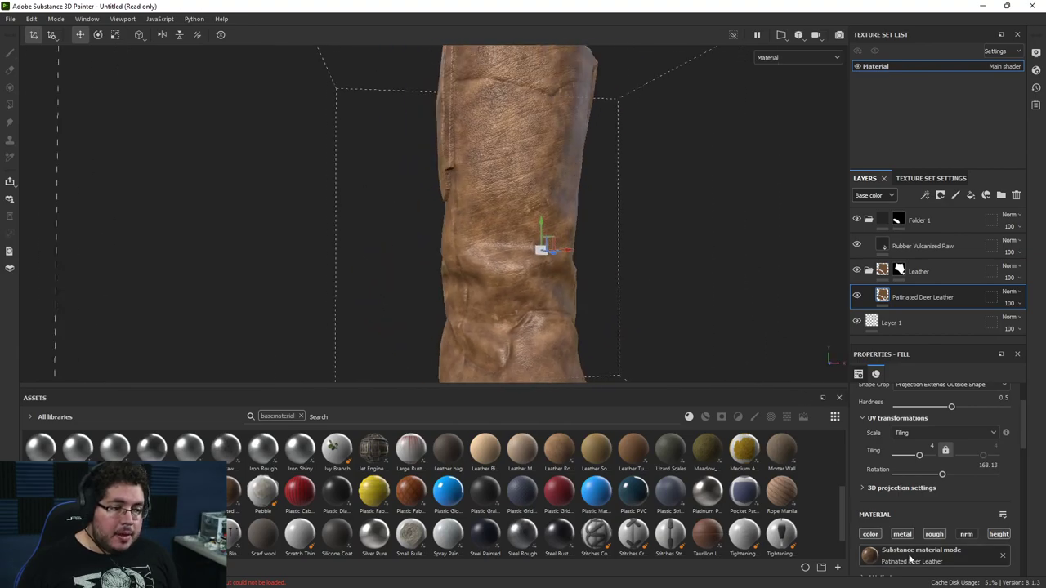
Set the leather's Deer Roughness to about 0.78 and Deer Roughness Variation to about 0.49.
scroll(910, 558, down, 4)
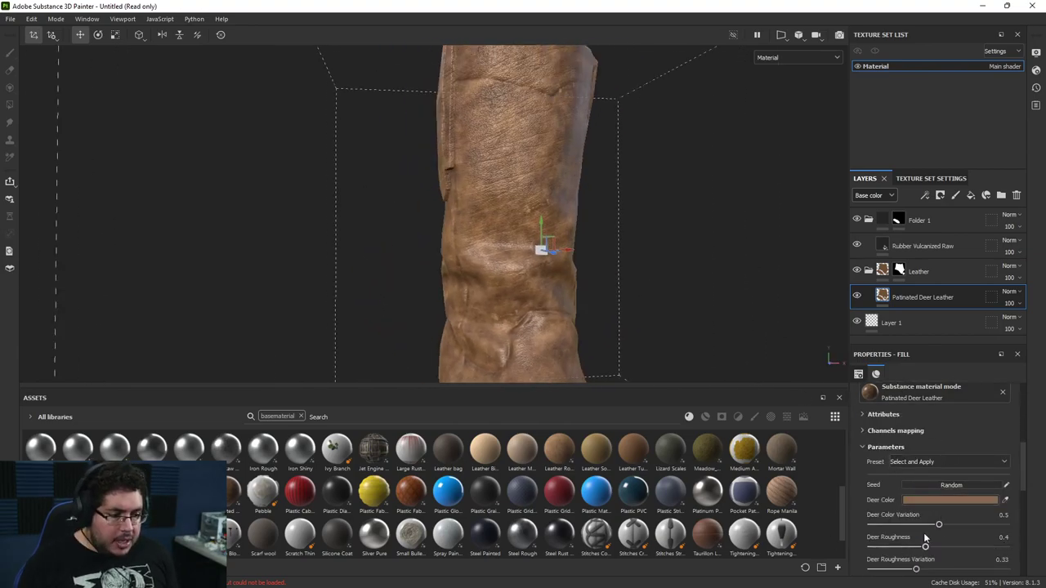
scroll(926, 537, down, 2)
mouse_move(927, 482)
mouse_down()
mouse_move(960, 481)
mouse_move(918, 504)
mouse_move(976, 483)
mouse_up()
alt+drag(605, 327, 739, 336)
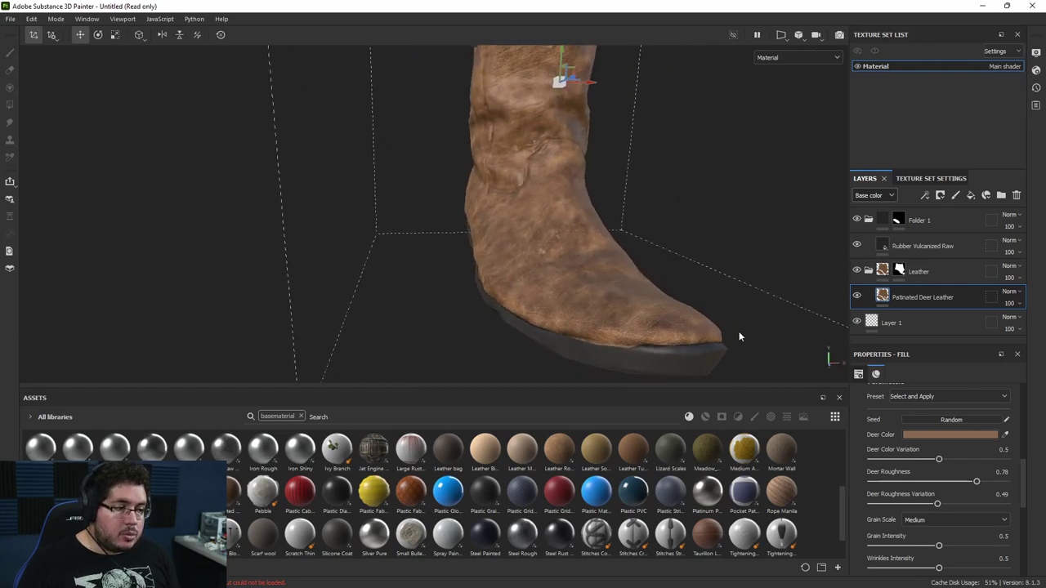
Change the leather's Deer Color to a saturated orange-brown (5F361D) and check it around the boot.
click(915, 434)
drag(818, 464, 851, 474)
click(900, 526)
drag(902, 527, 901, 529)
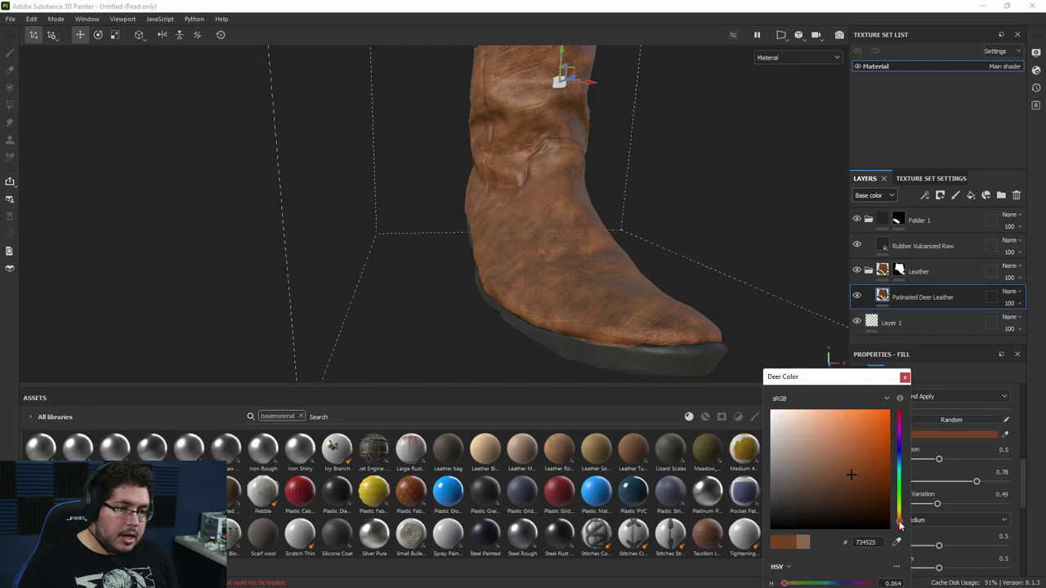
drag(851, 476, 854, 484)
alt+drag(621, 237, 672, 226)
scroll(276, 203, down, 3)
alt+drag(505, 228, 836, 256)
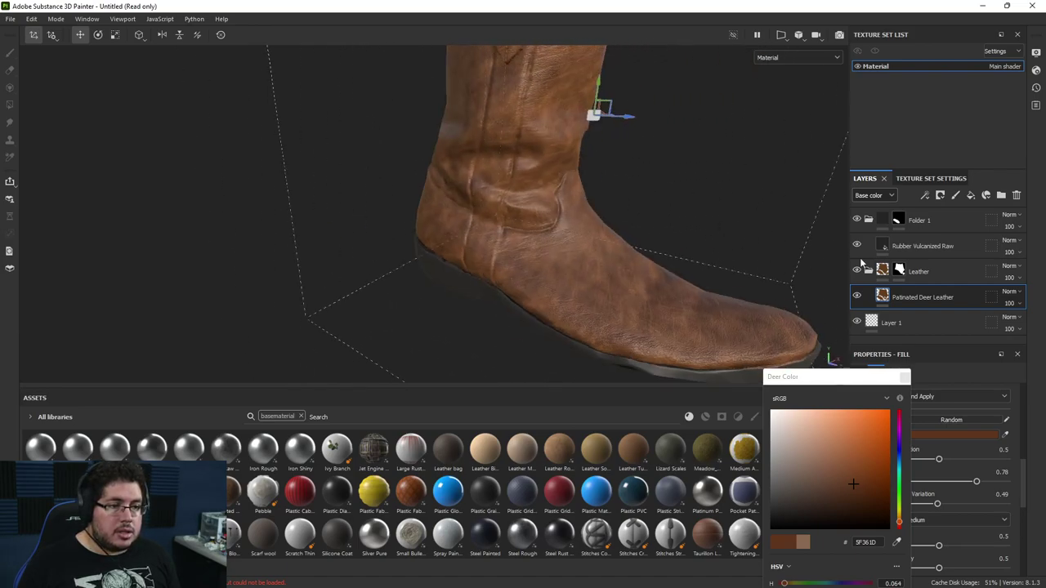
alt+right_drag(836, 257, 878, 332)
alt+middle_drag(605, 273, 553, 229)
alt+drag(553, 228, 591, 248)
Set the Rubber Vulcanized Raw layer's UV tiling to 8 and check the sole's surface.
click(886, 245)
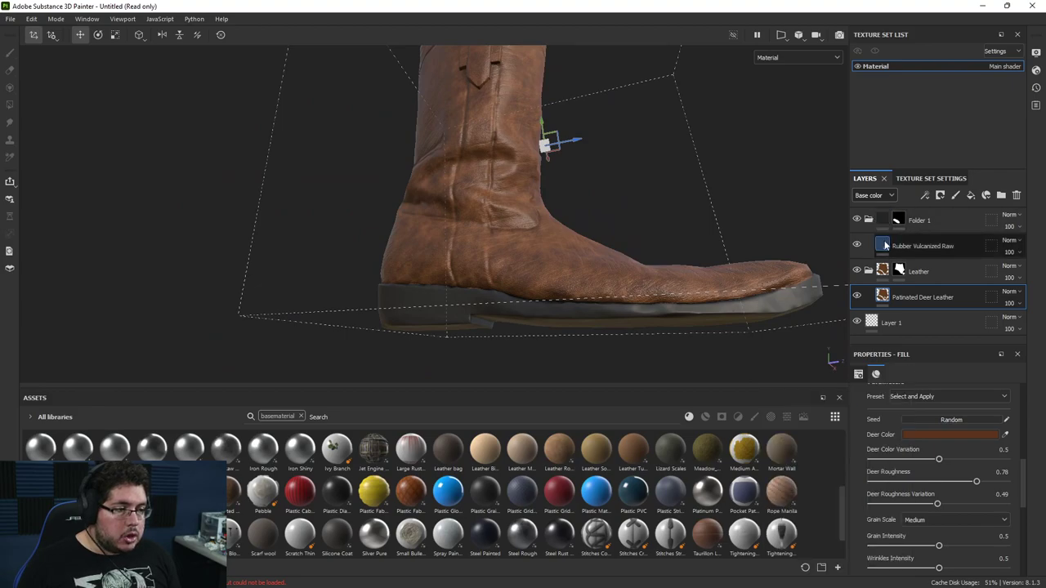
alt+drag(621, 303, 583, 264)
alt+right_drag(582, 264, 893, 319)
alt+drag(893, 319, 684, 351)
scroll(908, 491, up, 5)
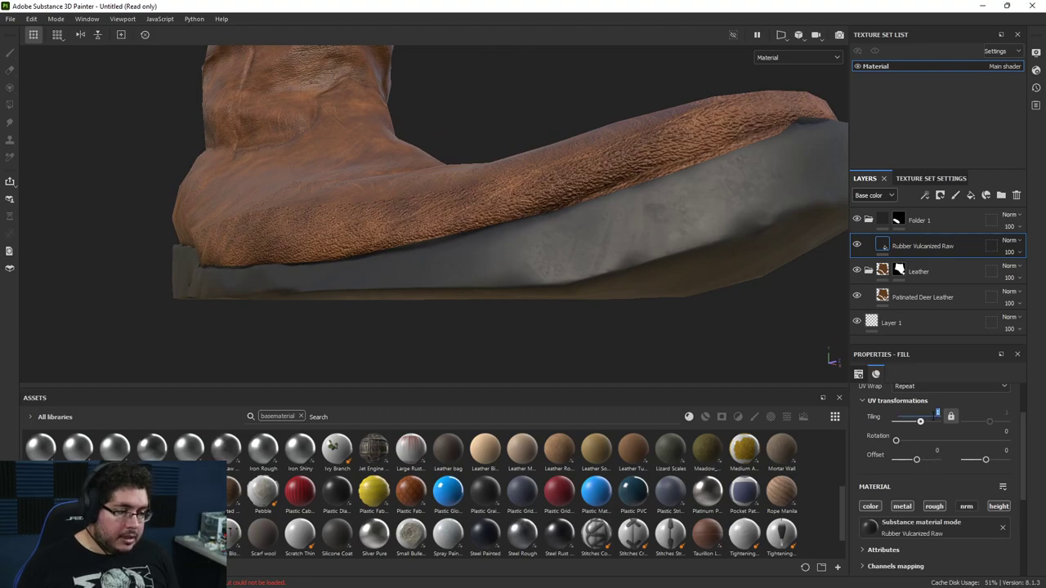
key(Return)
alt+drag(649, 287, 697, 266)
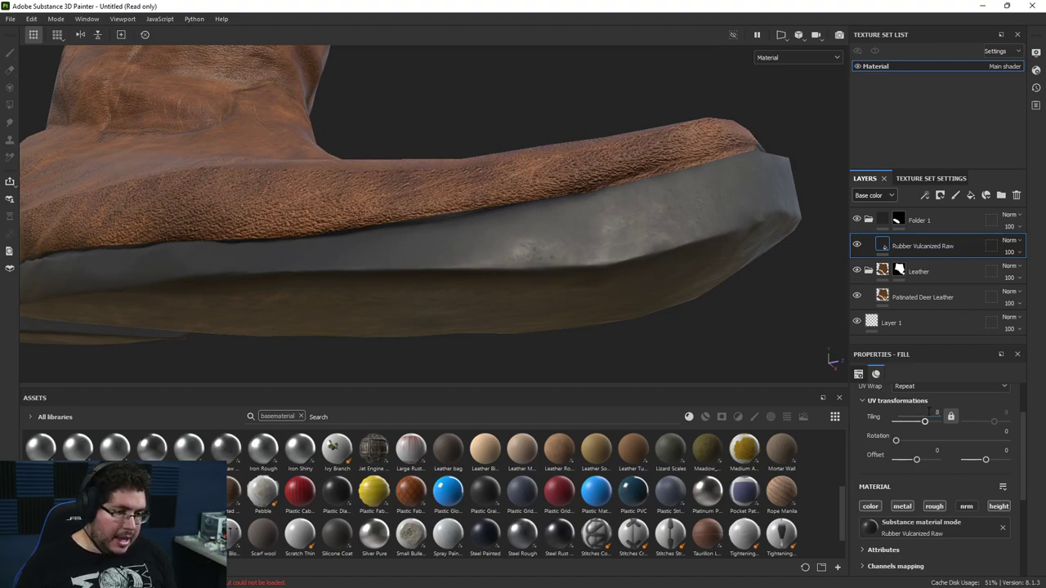
alt+drag(556, 212, 561, 344)
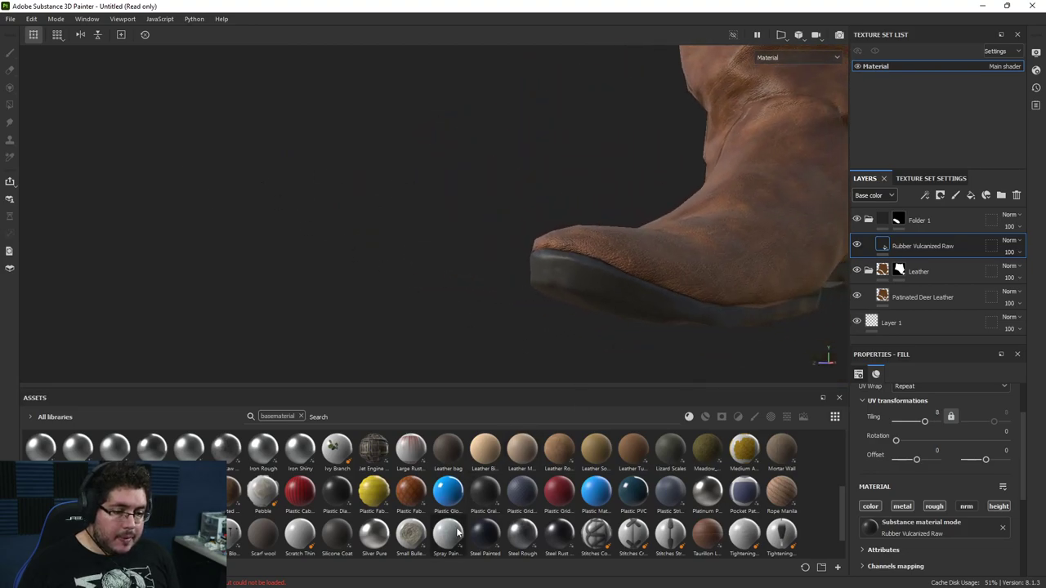
Switch to the reference photo IMG_0730.JPG and examine the real boot's leather colour, toe and sole edge.
key(super)
mouse_move(439, 577)
click(416, 540)
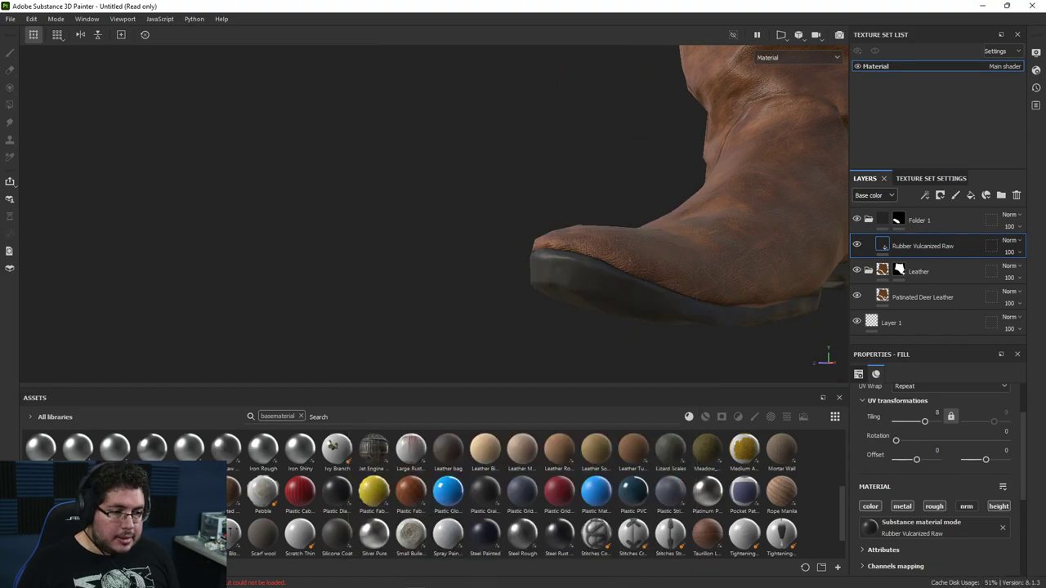
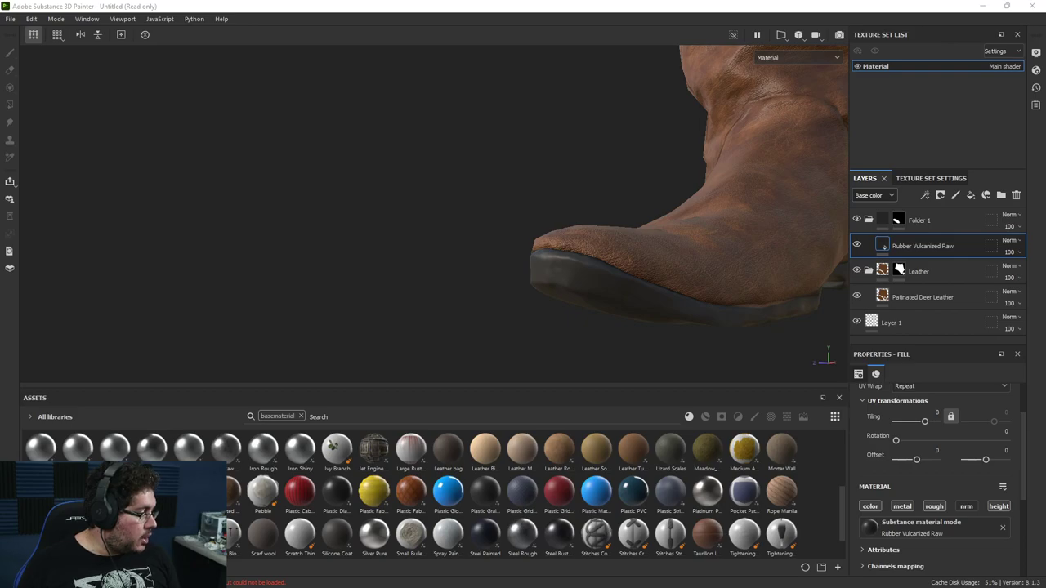
scroll(719, 299, up, 5)
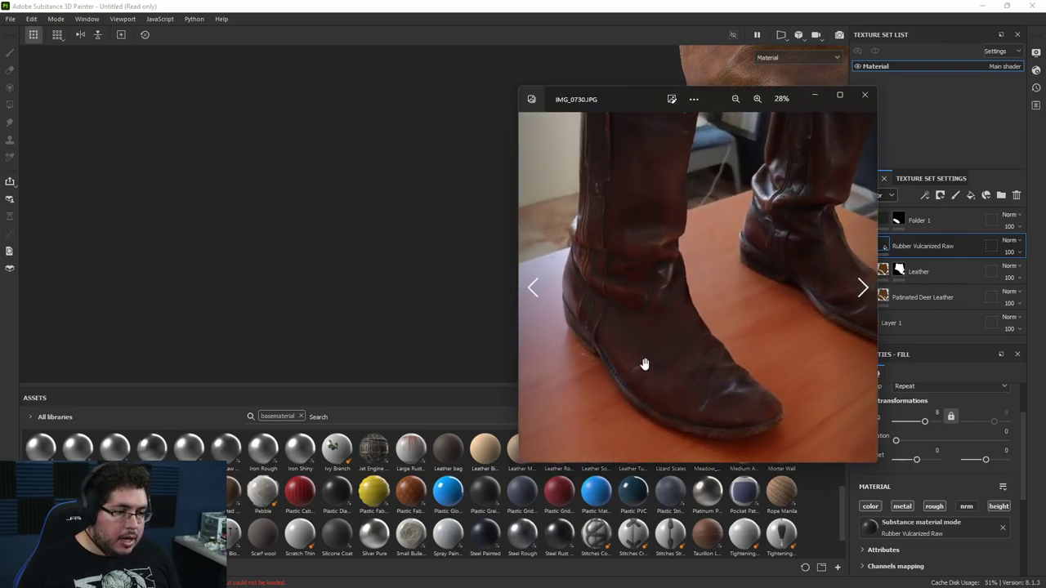
drag(654, 362, 687, 347)
scroll(688, 347, up, 4)
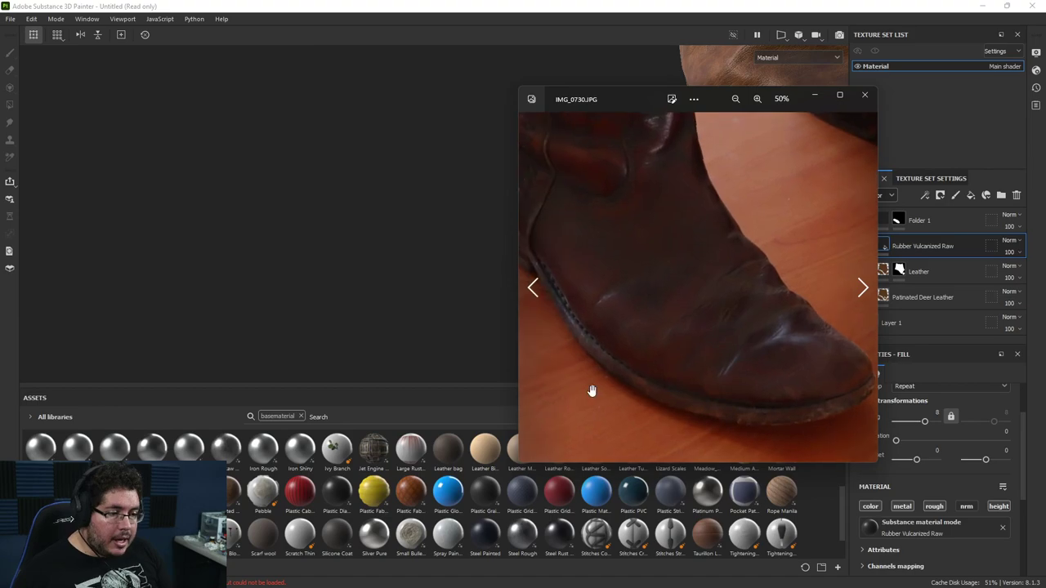
drag(675, 397, 722, 341)
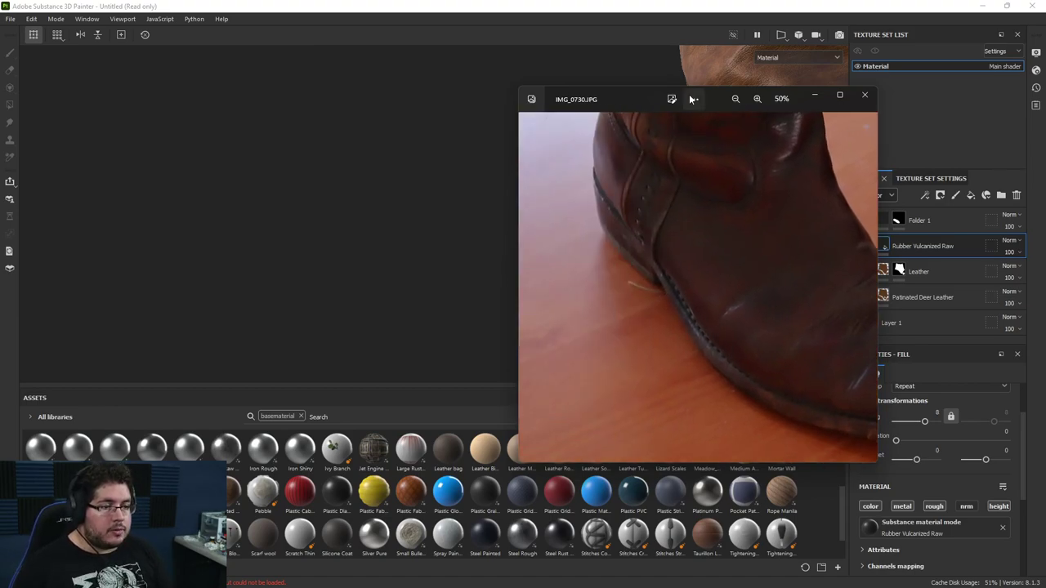
key(alt+Tab)
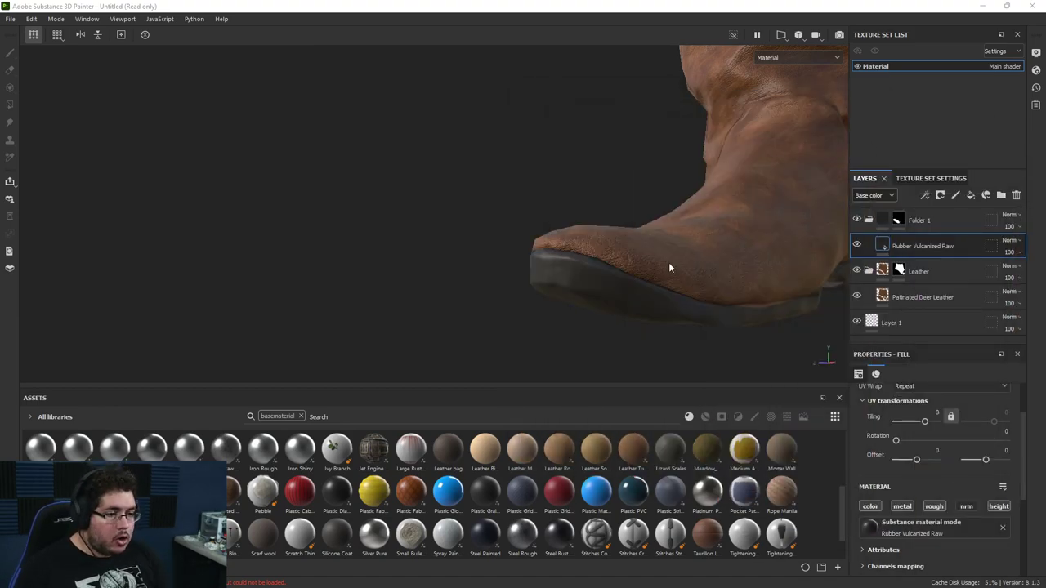
Change the Patinated Deer Leather layer's Deer Color to a very dark red (220404).
click(883, 297)
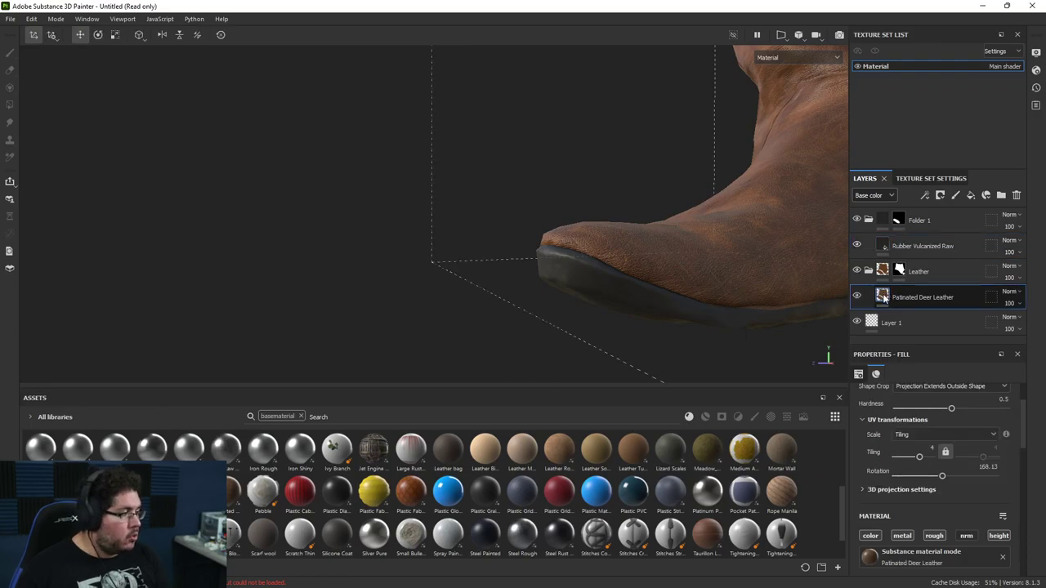
scroll(934, 531, down, 3)
click(934, 530)
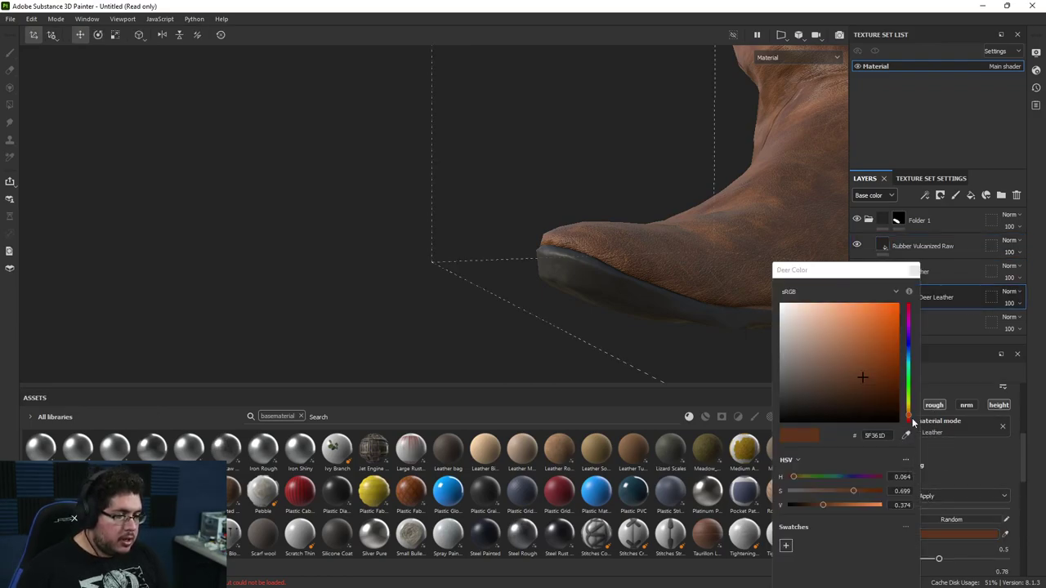
drag(911, 421, 912, 429)
drag(871, 383, 877, 408)
alt+drag(512, 294, 768, 360)
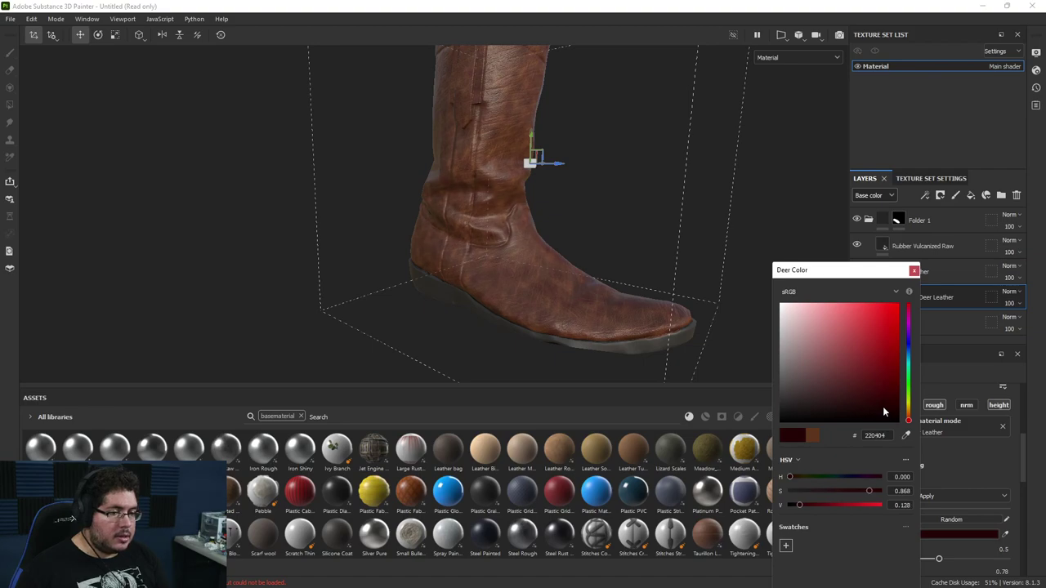
scroll(950, 504, down, 5)
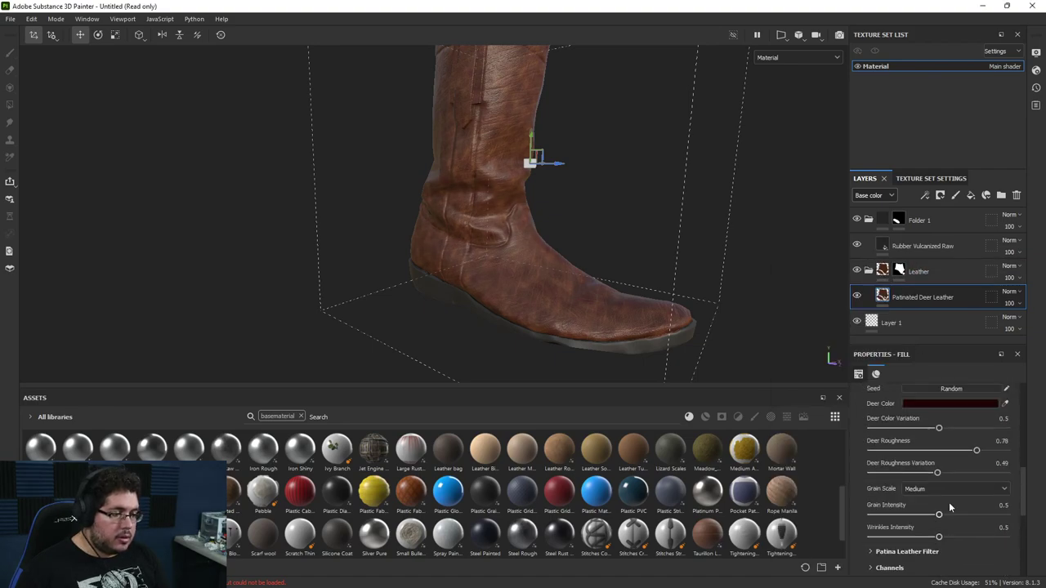
Change the Rubber Vulcanized Raw layer's color to a very dark red and check the sole against the leather.
click(883, 245)
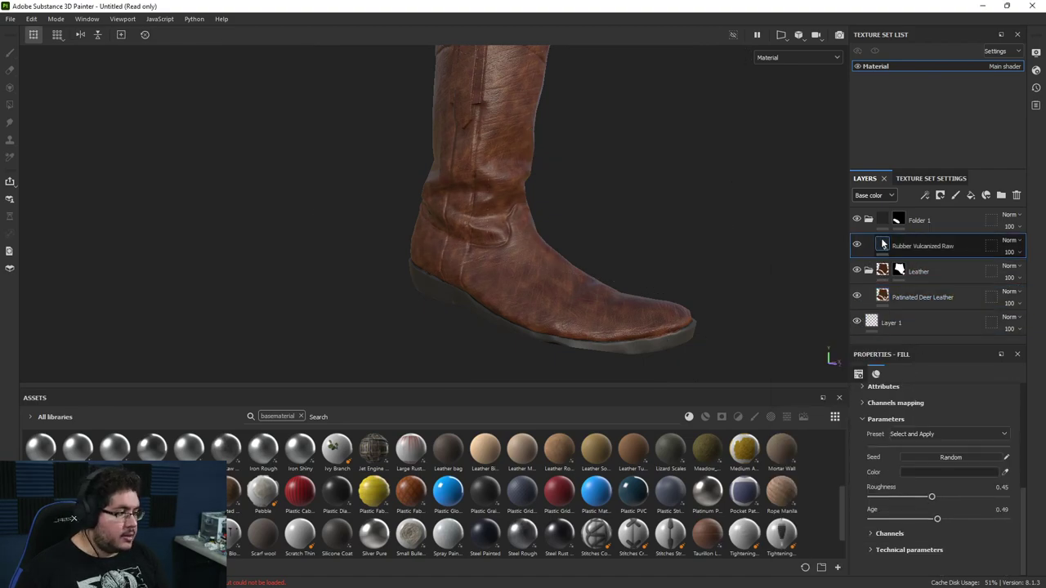
click(948, 472)
mouse_move(915, 385)
mouse_down()
mouse_move(845, 416)
mouse_move(855, 406)
mouse_up()
click(936, 271)
alt+drag(576, 319, 654, 303)
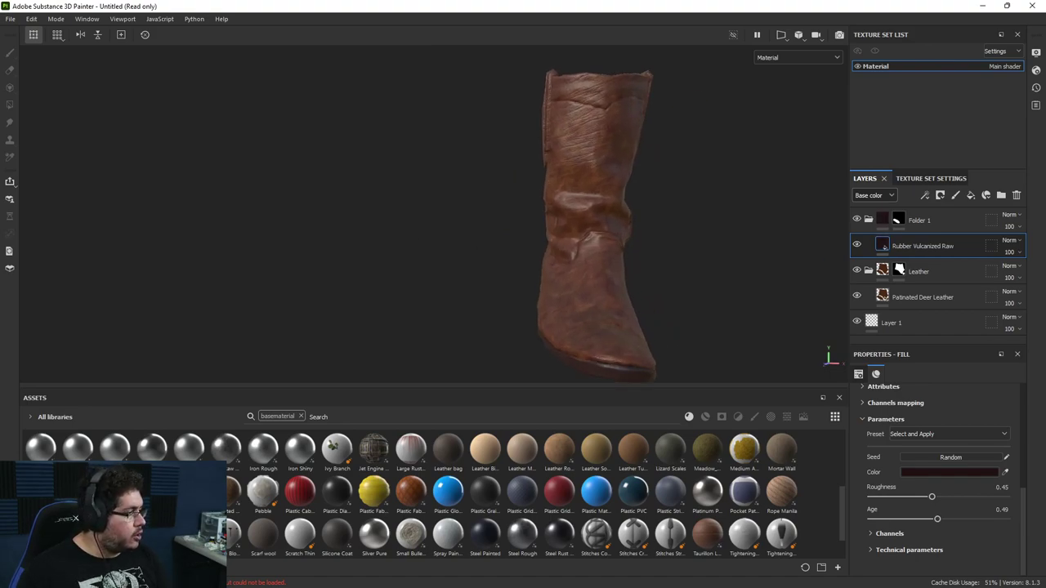
Compare the boot with the reference photo IMG_0730.JPG and set the leather's Deer Color Variation to 0.2.
drag(1045, 88, 758, 96)
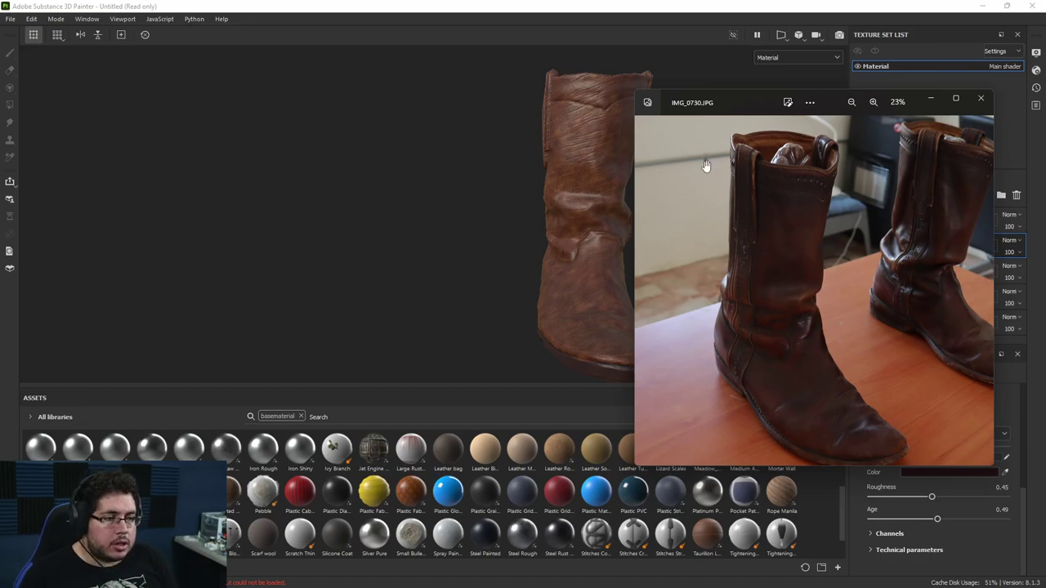
drag(756, 96, 1045, 159)
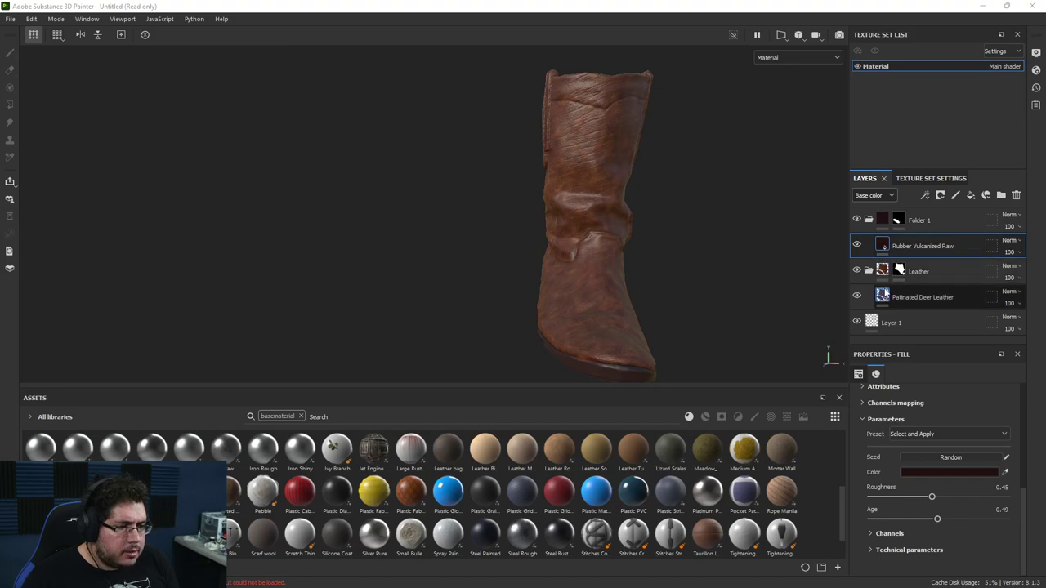
click(922, 298)
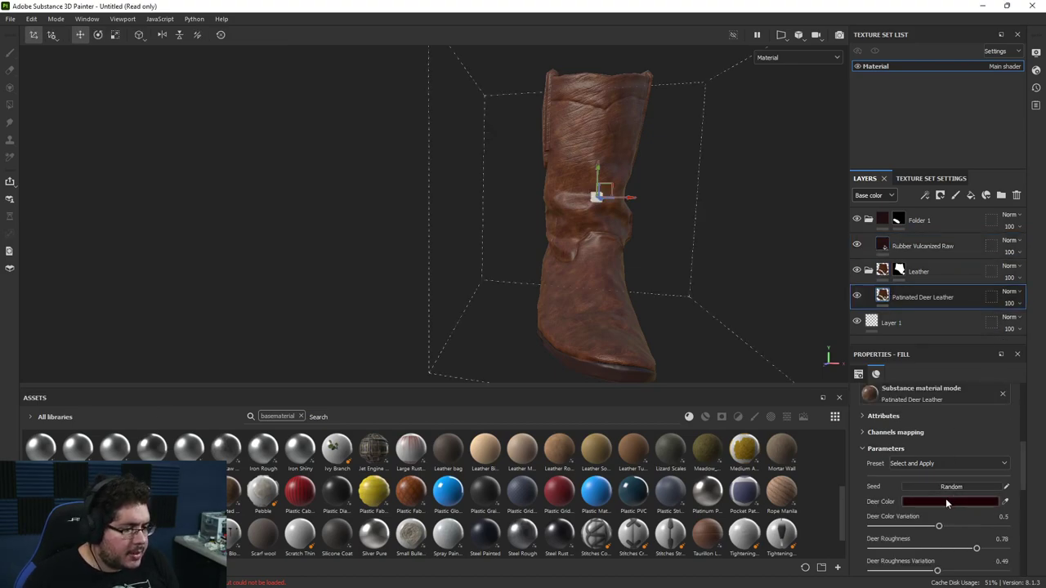
drag(939, 527, 899, 527)
alt+drag(624, 306, 617, 274)
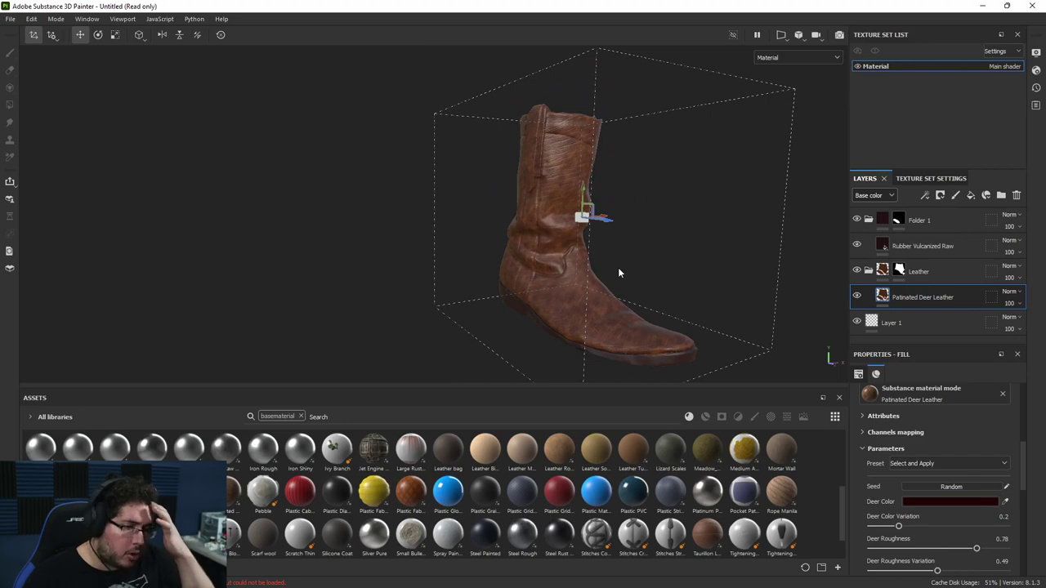
Lower the Patinated Deer Leather's Luminosity to 0.48 in its technical parameters and check the tone around the boot.
scroll(926, 464, down, 2)
scroll(926, 463, down, 4)
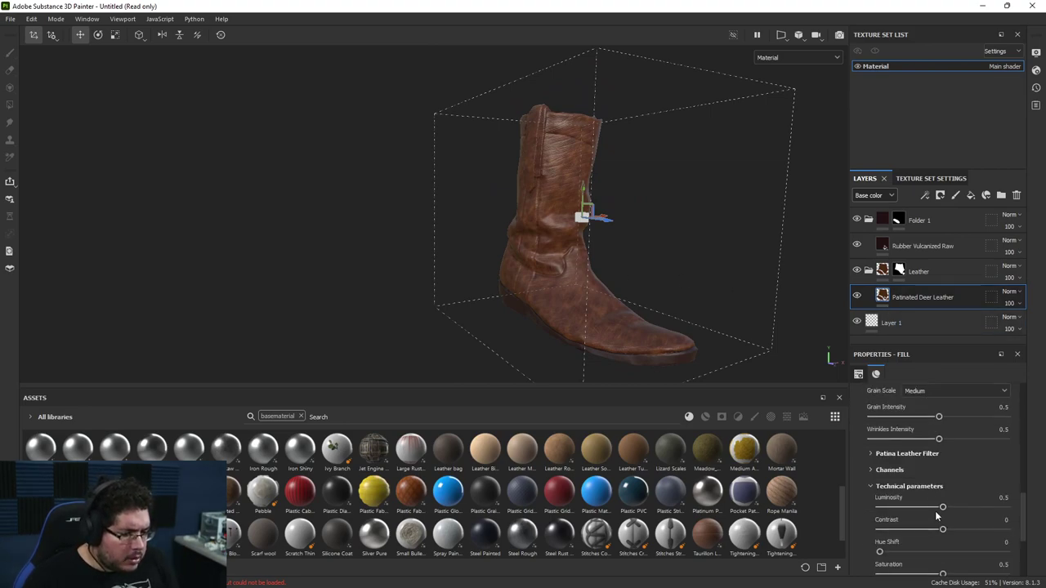
mouse_move(941, 509)
mouse_down()
mouse_move(924, 508)
mouse_move(937, 507)
mouse_up()
alt+drag(458, 246, 166, 185)
scroll(584, 245, up, 3)
alt+drag(711, 318, 711, 351)
click(1002, 498)
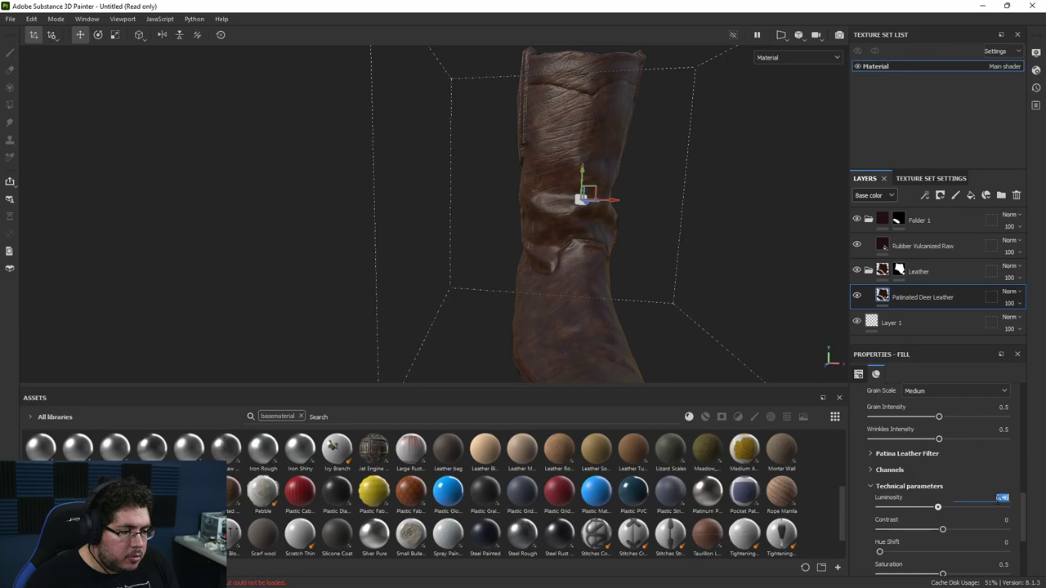
click(938, 508)
alt+drag(600, 306, 633, 299)
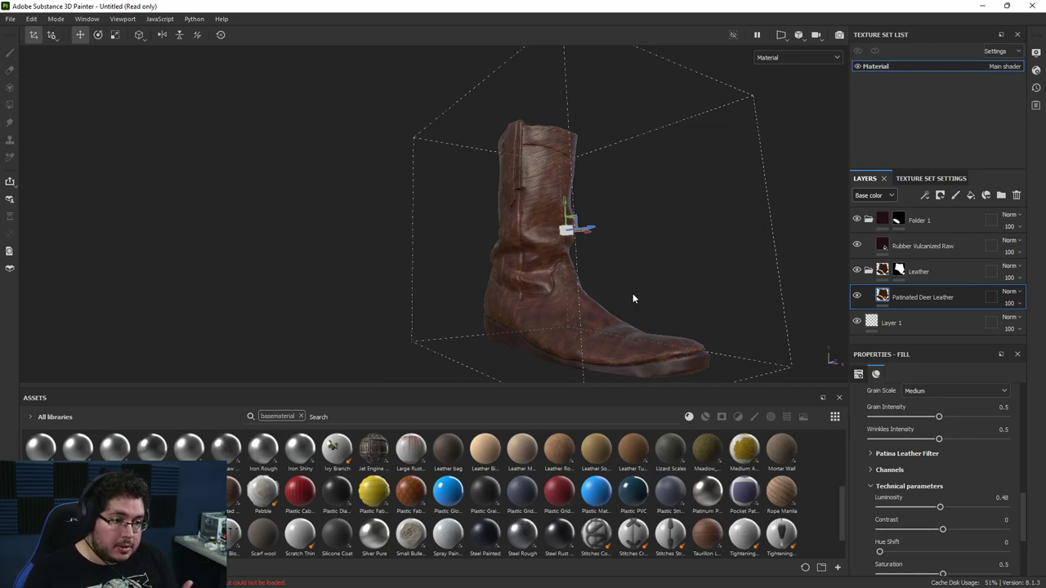
mouse_move(650, 276)
alt+mouse_down()
mouse_move(728, 279)
mouse_move(814, 238)
alt+mouse_up()
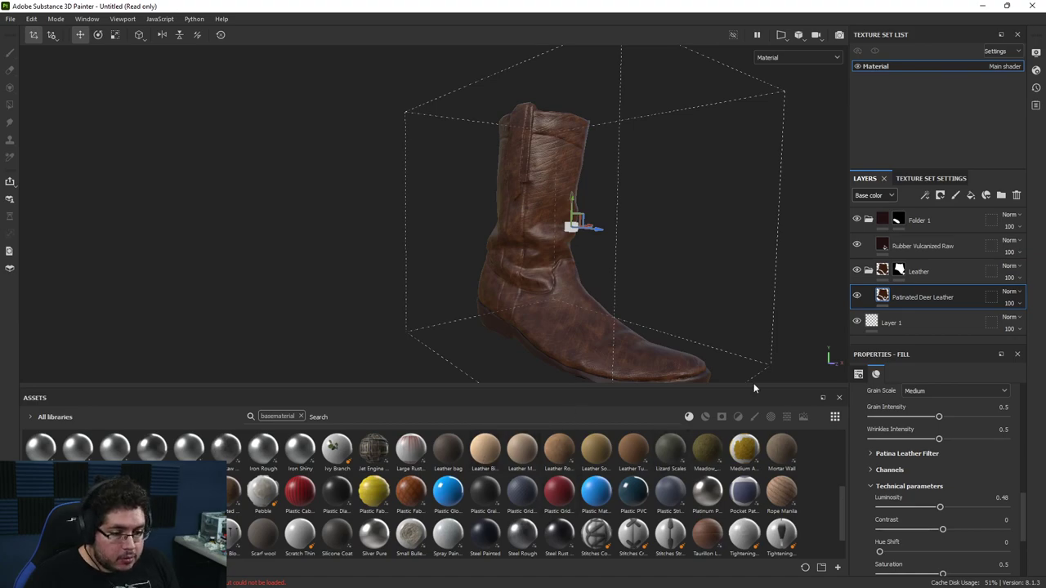
Duplicate the Patinated Deer Leather layer inside the Leather folder, keeping a single copy above the original.
drag(918, 297, 916, 289)
key(ctrl+d)
key(ctrl+d)
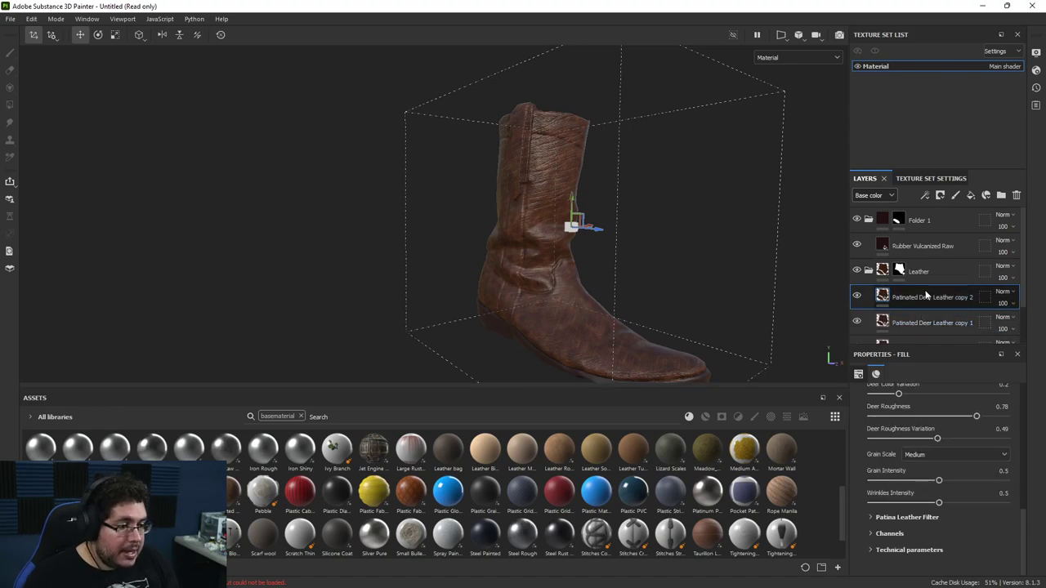
key(Delete)
Raise the Luminosity of the duplicated Patinated Deer Leather layer to 0.53 in its technical parameters.
scroll(906, 472, up, 2)
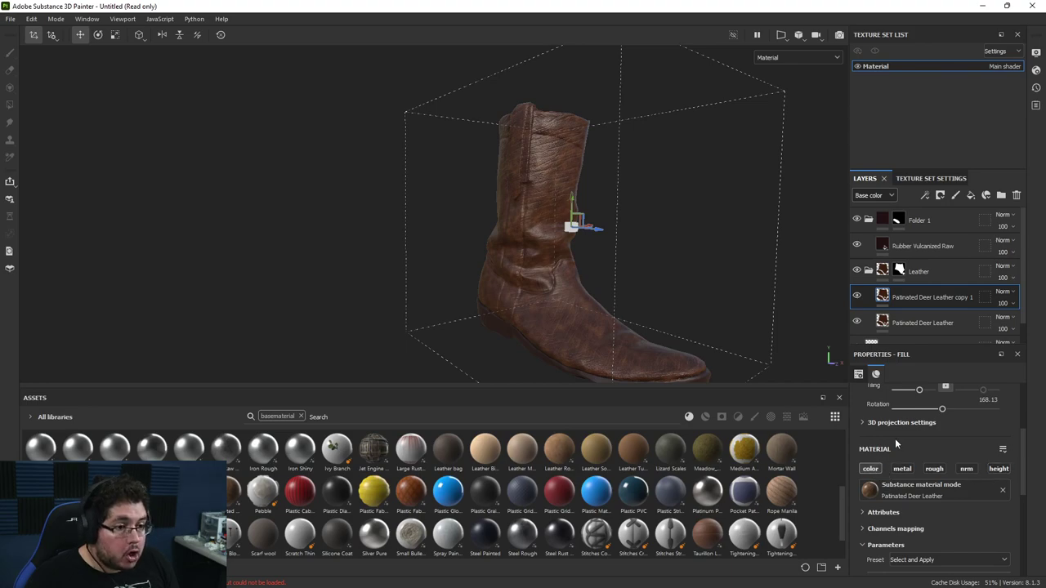
scroll(899, 466, down, 4)
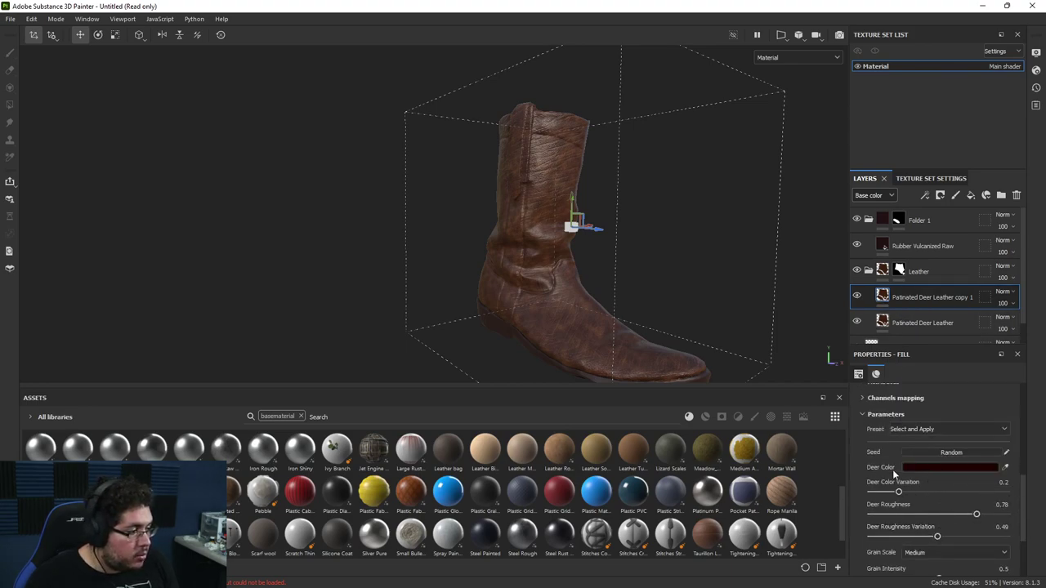
scroll(894, 474, down, 1)
scroll(932, 531, down, 2)
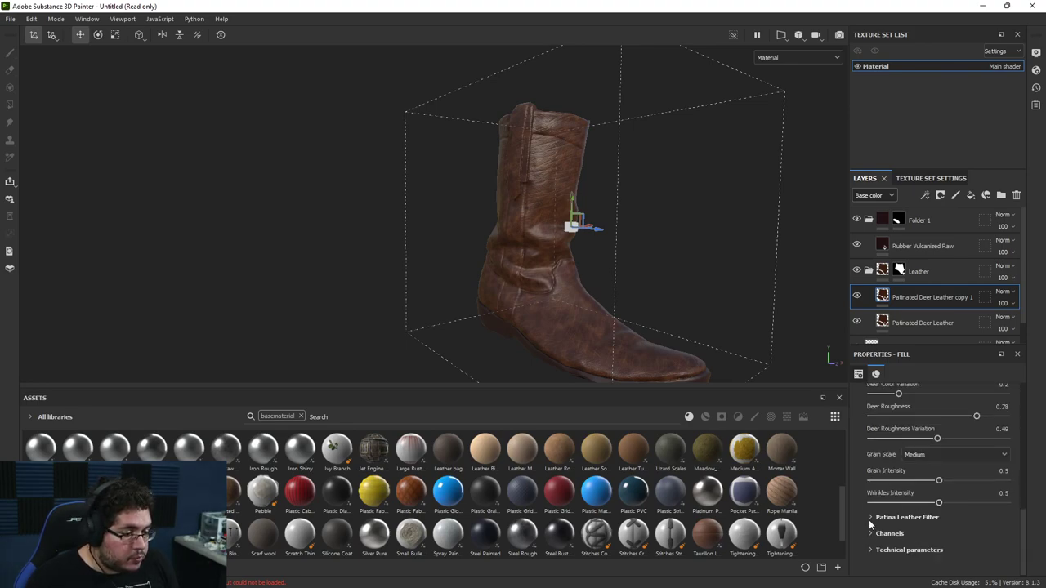
click(871, 550)
scroll(940, 523, down, 2)
drag(944, 508, 948, 508)
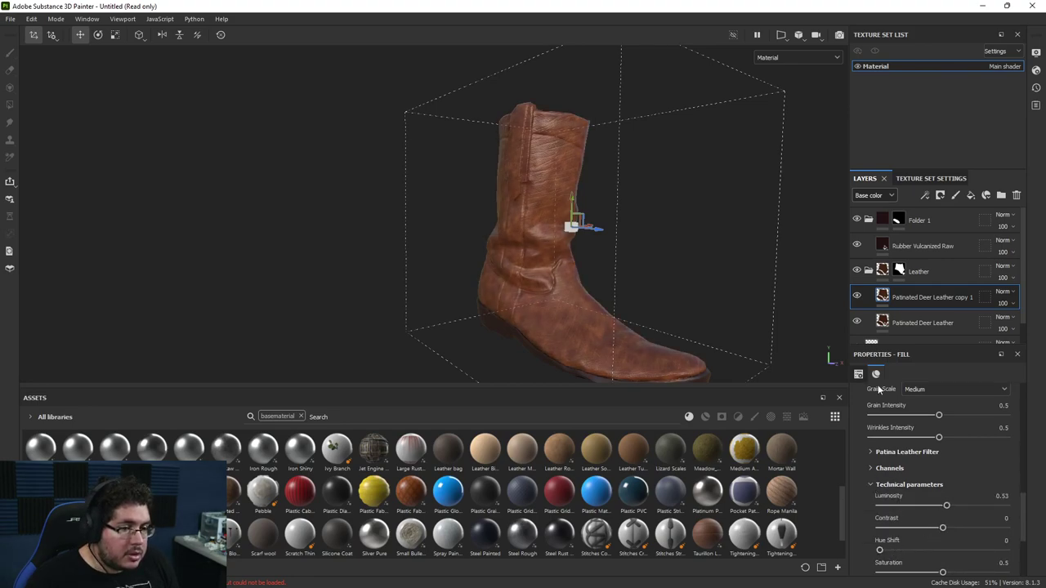
alt+drag(644, 249, 504, 245)
alt+right_drag(599, 290, 597, 264)
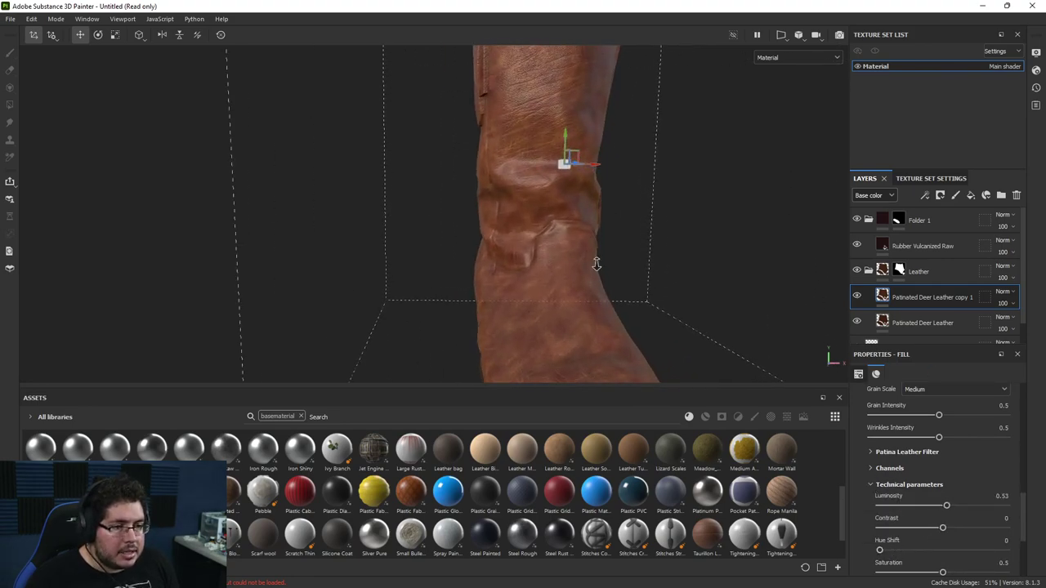
Add a black mask to the duplicated leather layer and apply a Metal Edge Wear generator to it.
right_click(897, 298)
click(924, 20)
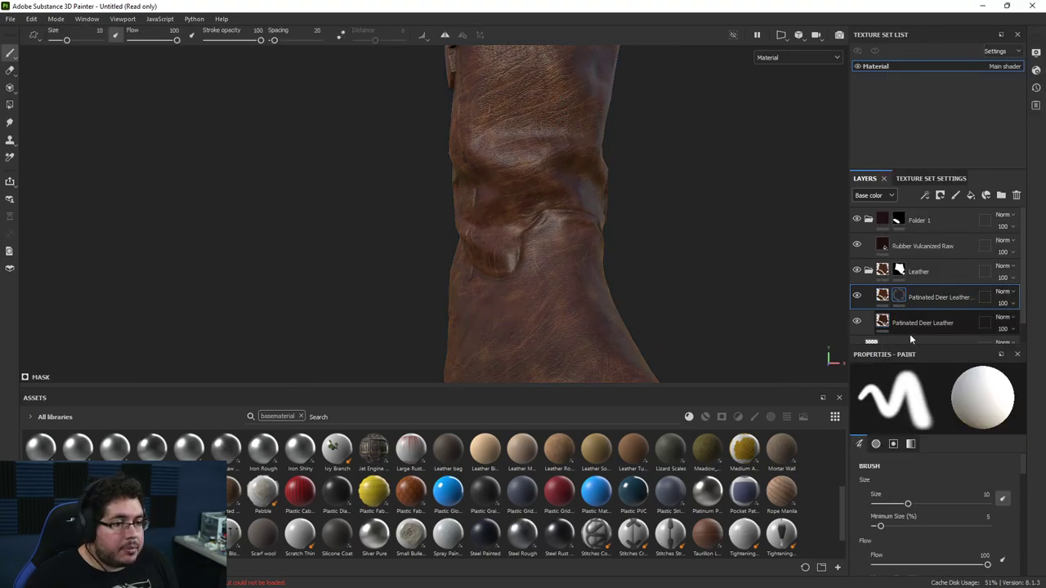
right_click(897, 299)
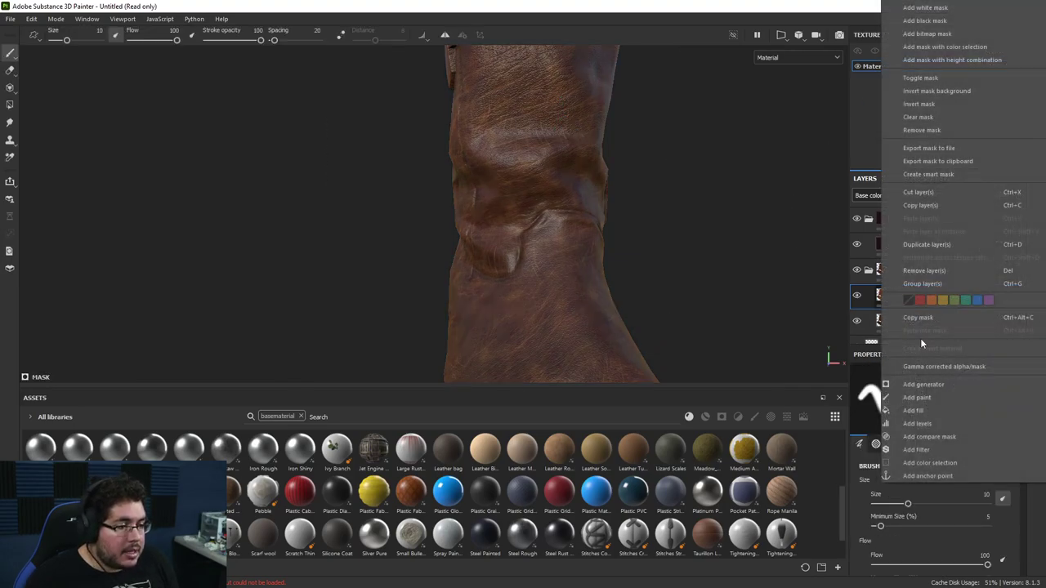
click(926, 391)
click(932, 404)
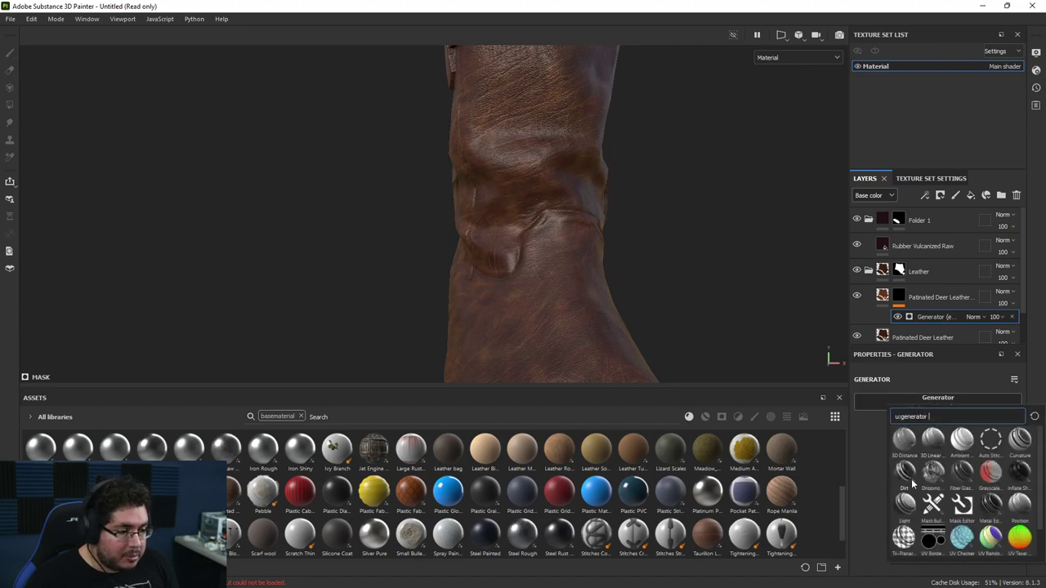
Set the Metal Edge Wear generator's Wear Level to 0.87 and check the worn edges on the shaft and foot.
alt+drag(667, 285, 515, 220)
alt+right_drag(515, 221, 472, 201)
alt+drag(472, 201, 588, 293)
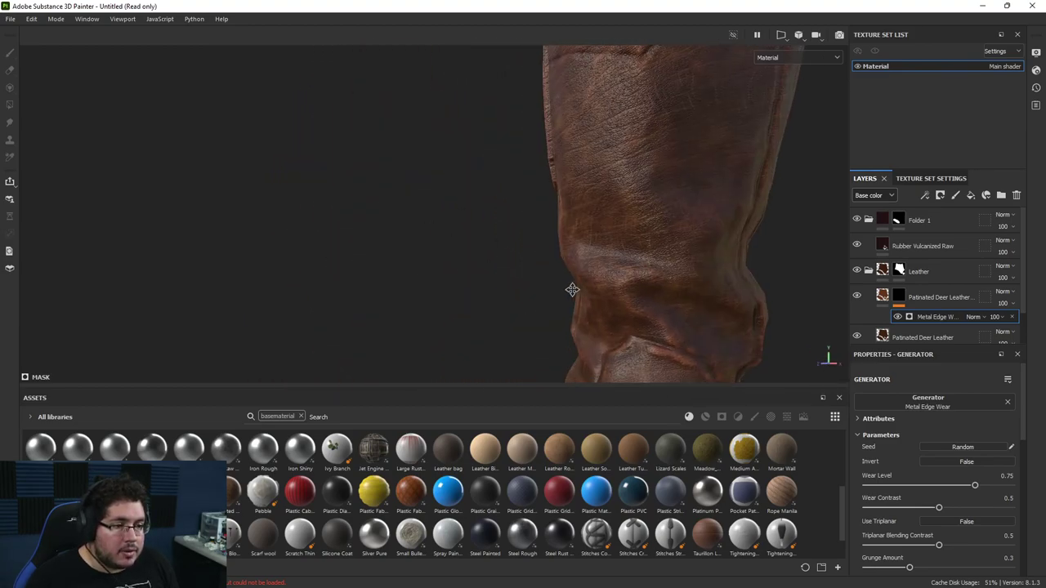
alt+right_drag(588, 294, 498, 236)
alt+drag(497, 236, 556, 239)
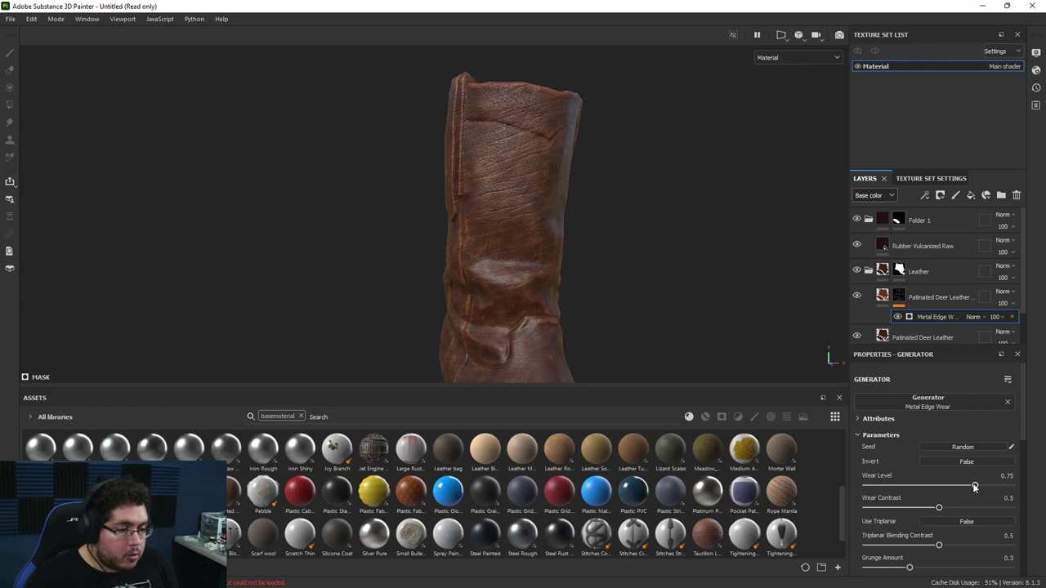
drag(998, 482, 985, 484)
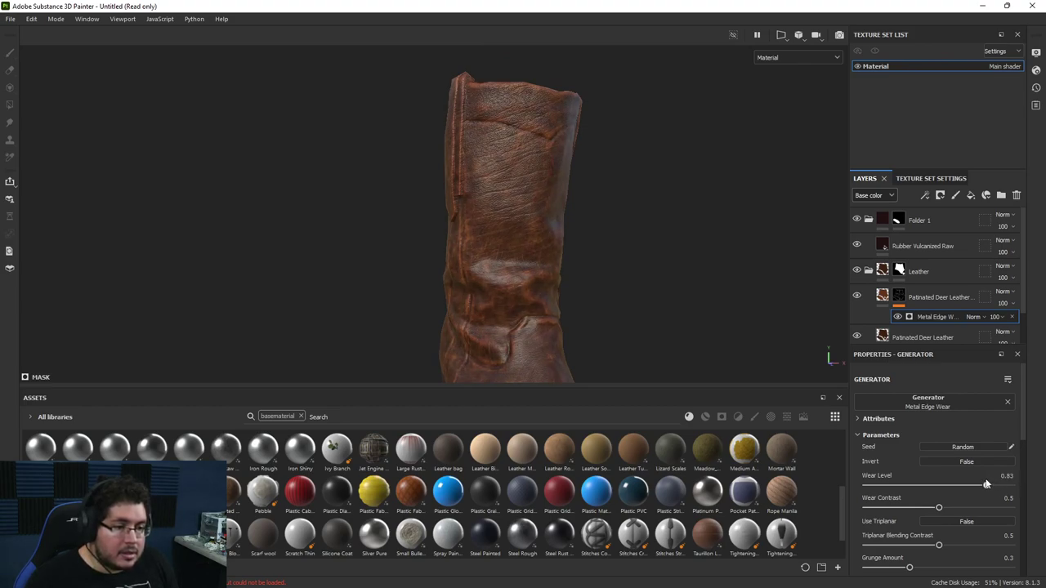
alt+right_drag(408, 328, 120, 259)
alt+middle_drag(486, 335, 479, 255)
alt+right_drag(490, 269, 705, 308)
alt+drag(705, 308, 625, 323)
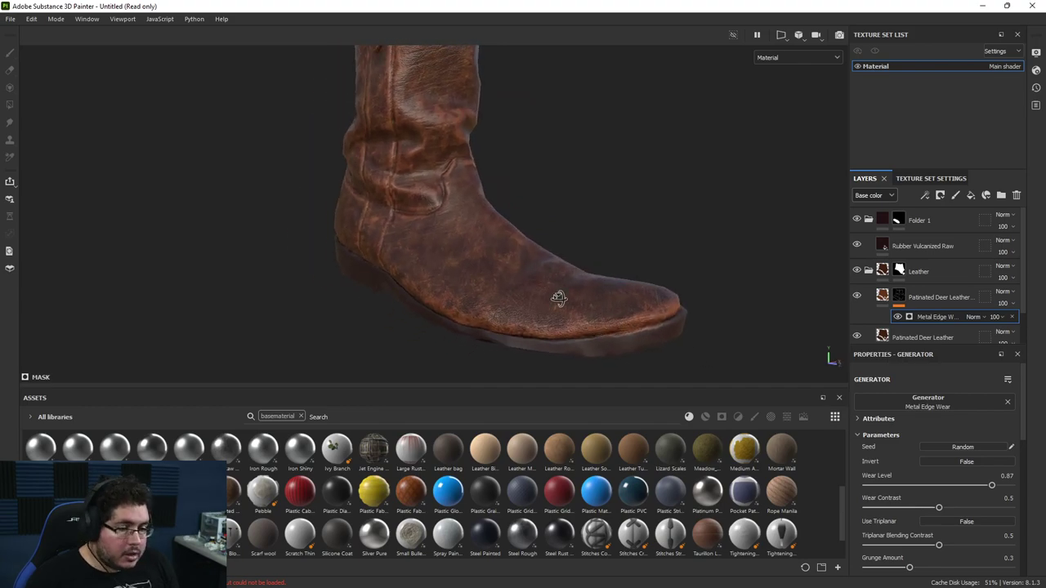
scroll(564, 304, up, 2)
Set the duplicated leather layer's blending mode to Linear dodge (Add) and compare the wear with the reference photo IMG_0730.JPG.
click(1002, 292)
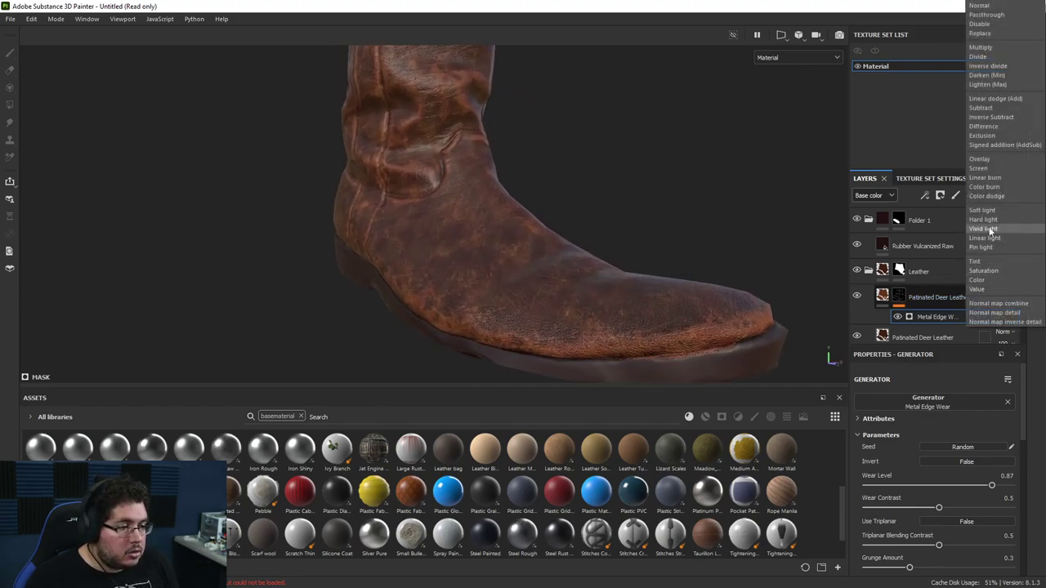
click(995, 98)
scroll(552, 200, down, 2)
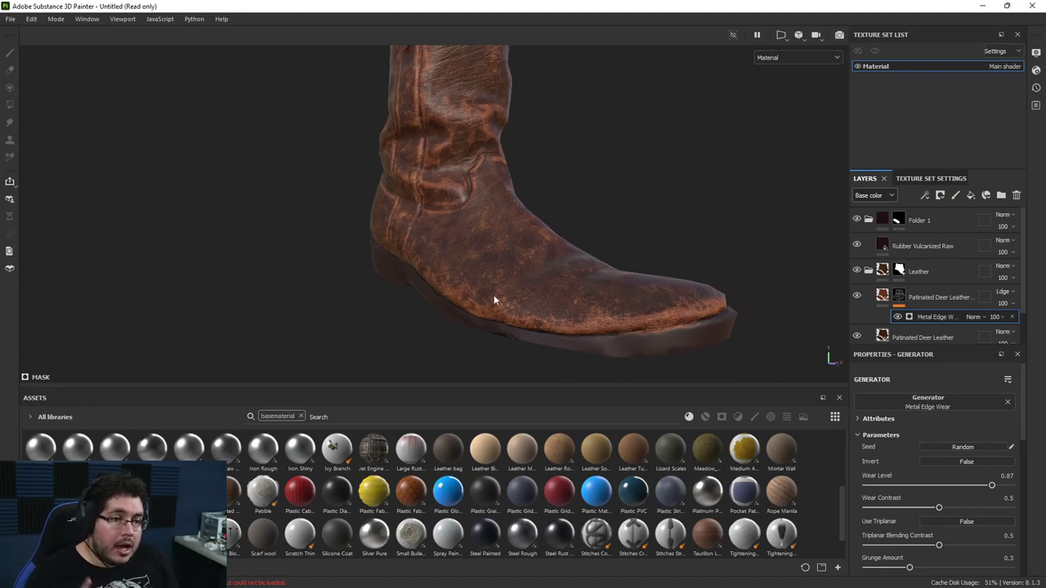
scroll(494, 295, up, 3)
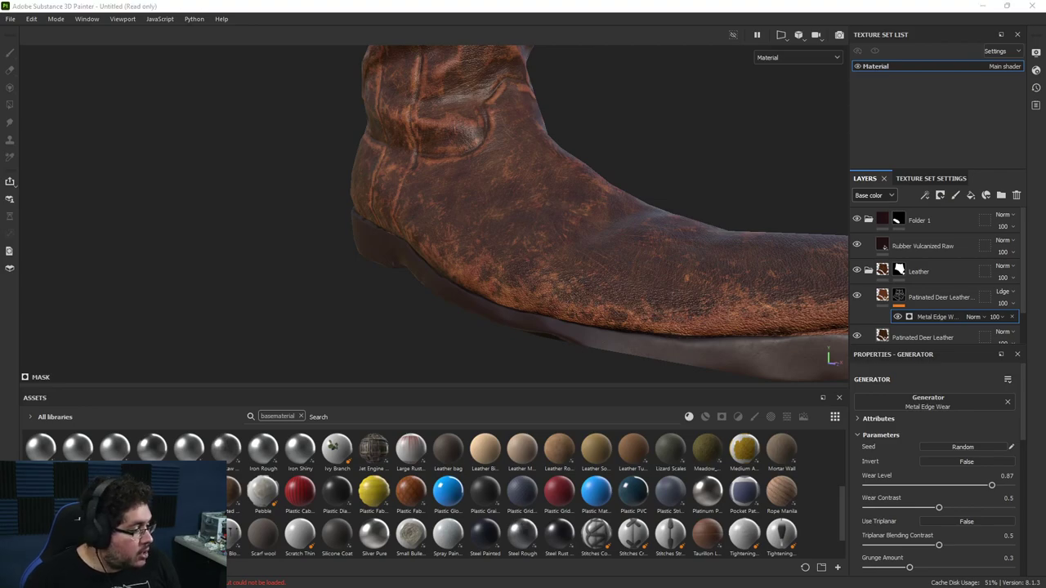
drag(1045, 149, 694, 149)
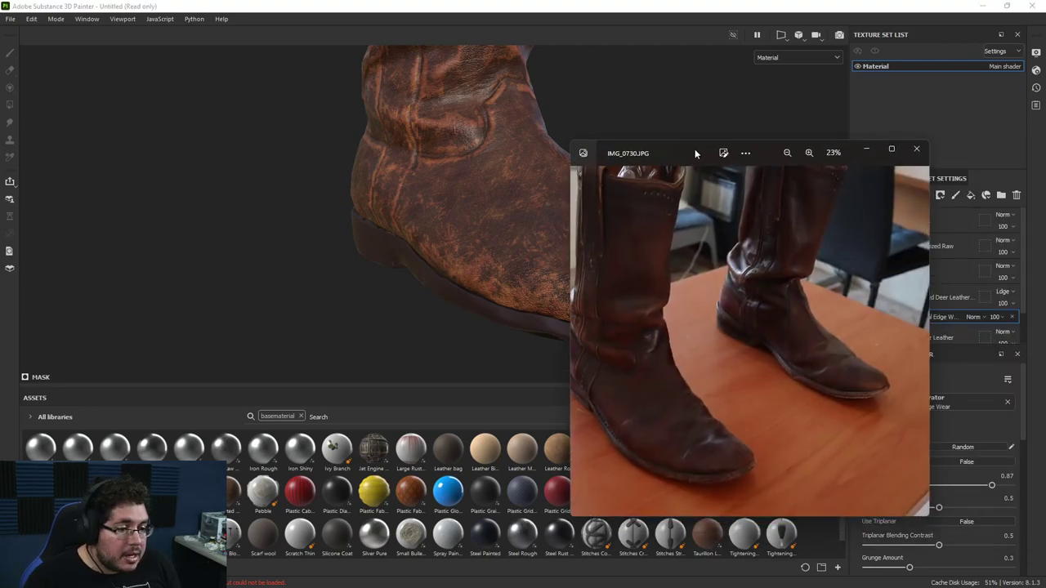
key(alt+Tab)
Add a Blur filter above the Metal Edge Wear generator in the mask, with a Blur Intensity of 1.62.
click(898, 296)
right_click(898, 296)
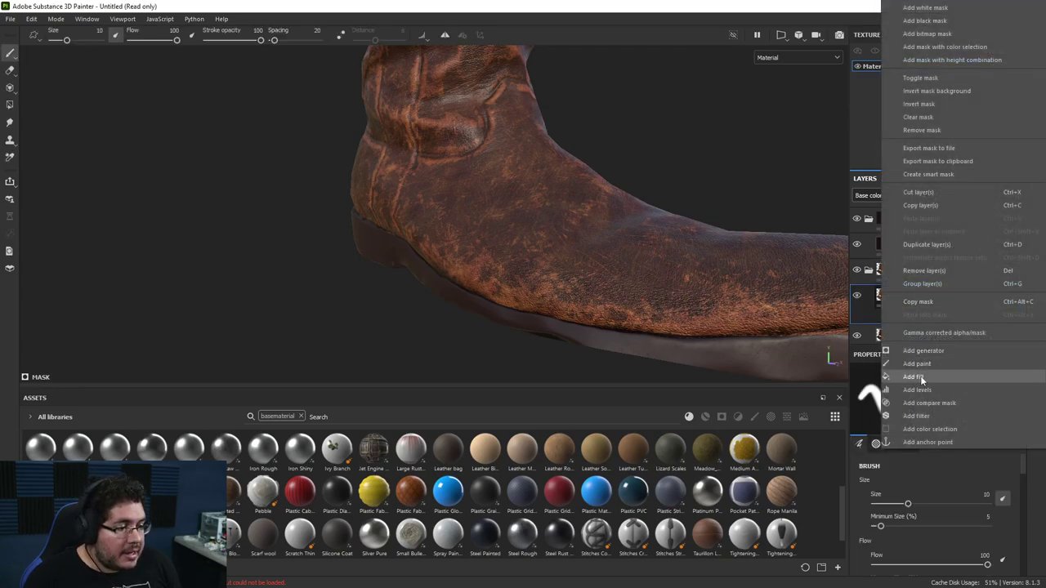
click(922, 416)
click(918, 399)
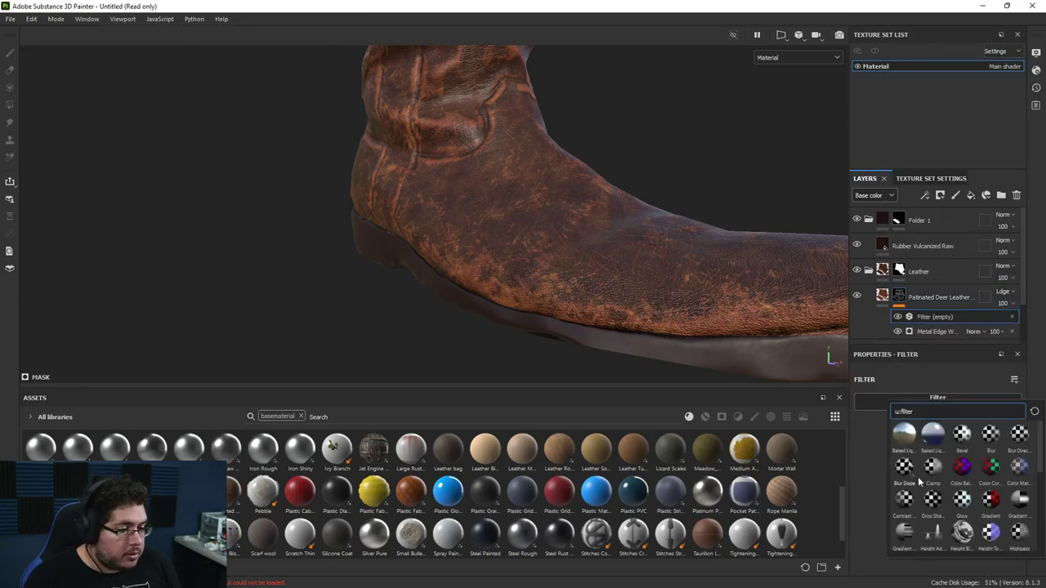
click(988, 439)
alt+drag(607, 276, 654, 310)
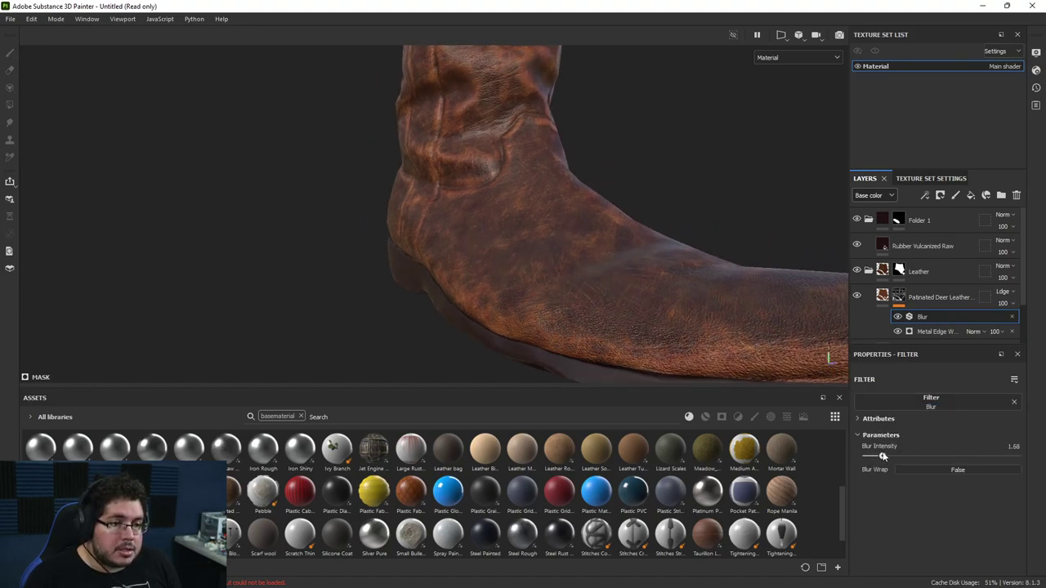
alt+right_drag(759, 327, 156, 200)
alt+drag(548, 245, 614, 286)
scroll(637, 254, up, 3)
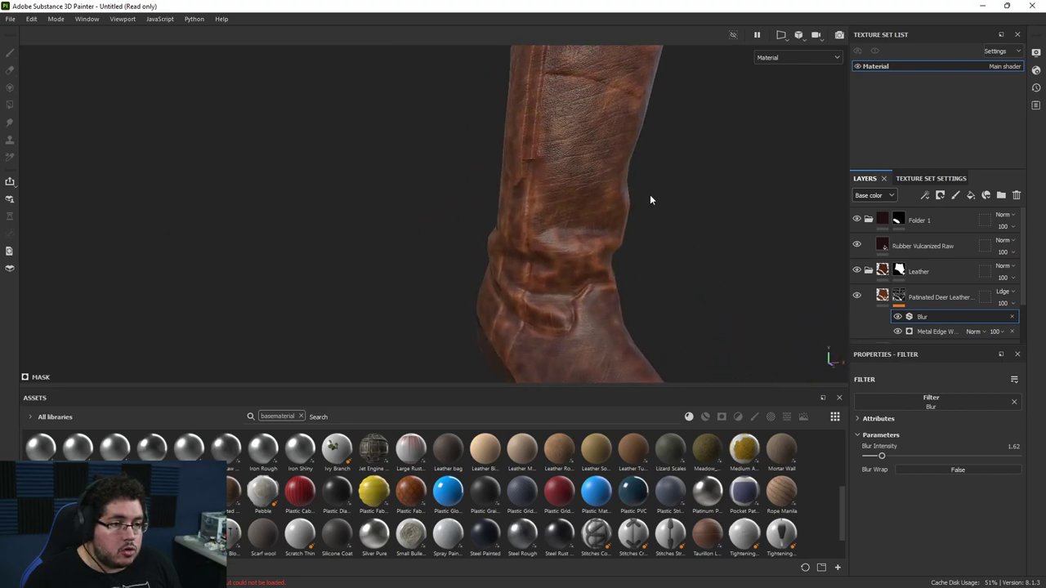
Reduce the duplicated leather layer's opacity to 75, checking the wear strength around the boot.
alt+drag(616, 167, 651, 208)
click(1002, 303)
mouse_move(1021, 325)
mouse_down()
mouse_move(1010, 329)
mouse_move(1019, 325)
mouse_up()
alt+drag(638, 166, 826, 235)
click(1003, 303)
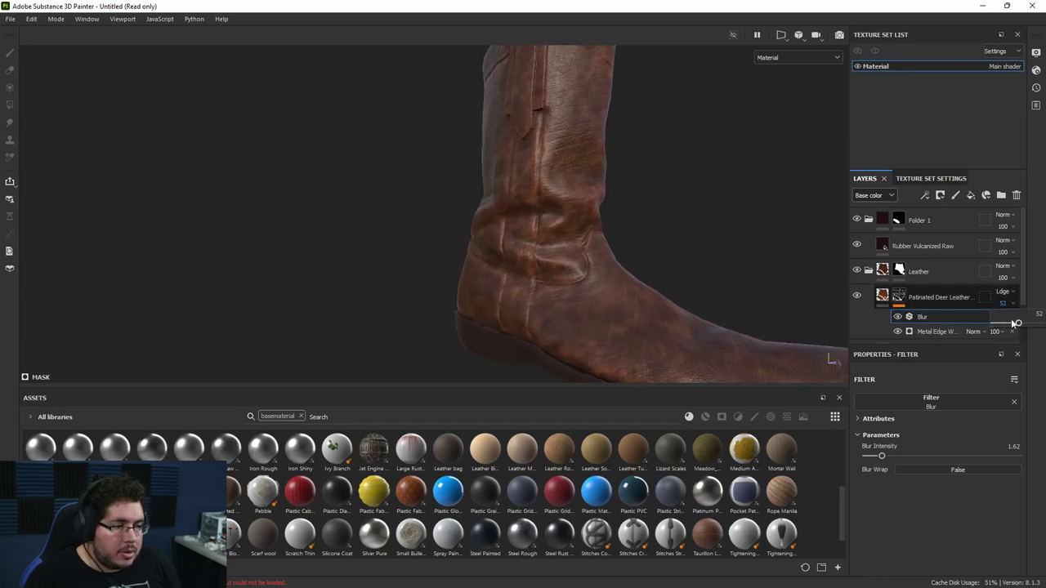
drag(1011, 323, 1021, 324)
alt+drag(785, 261, 595, 279)
click(1005, 304)
drag(1019, 325, 1024, 326)
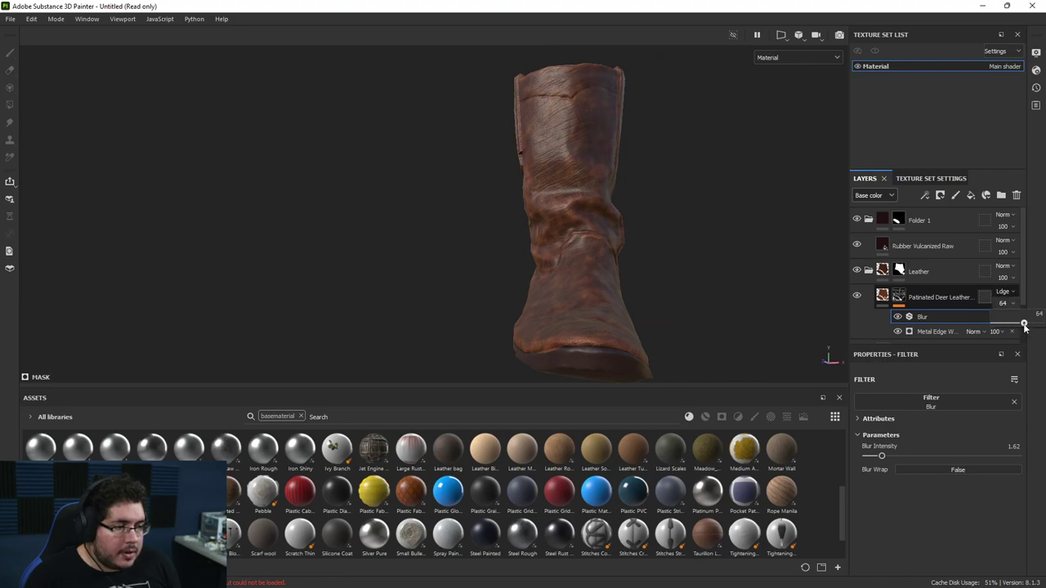
alt+drag(678, 254, 626, 285)
Add a paint effect to the duplicated leather's mask and choose a soft, cloudy brush from Kyle's Real Watercolor set.
right_click(898, 301)
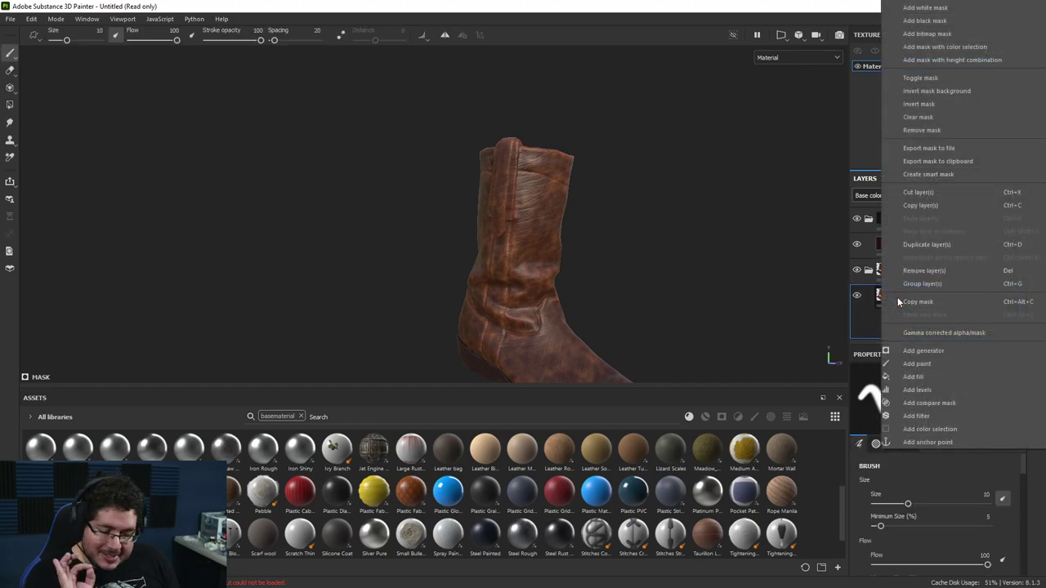
click(928, 363)
alt+drag(672, 281, 629, 391)
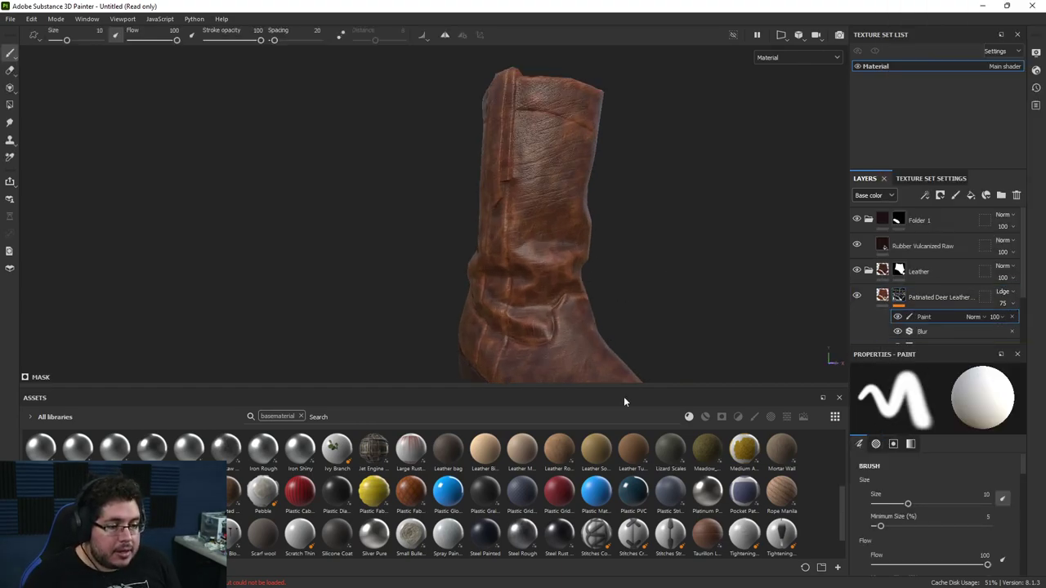
click(300, 417)
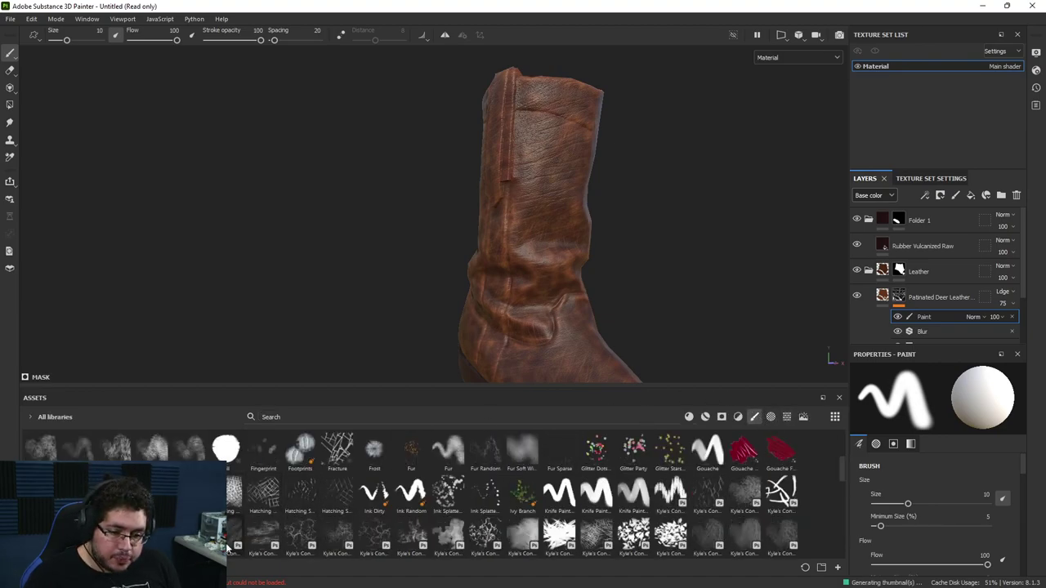
scroll(252, 541, down, 3)
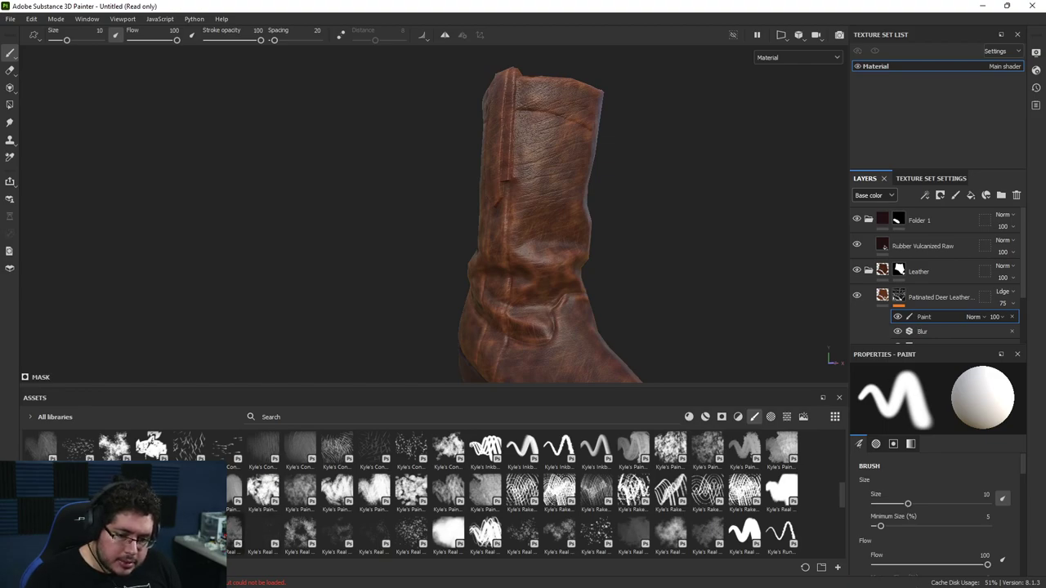
mouse_move(299, 535)
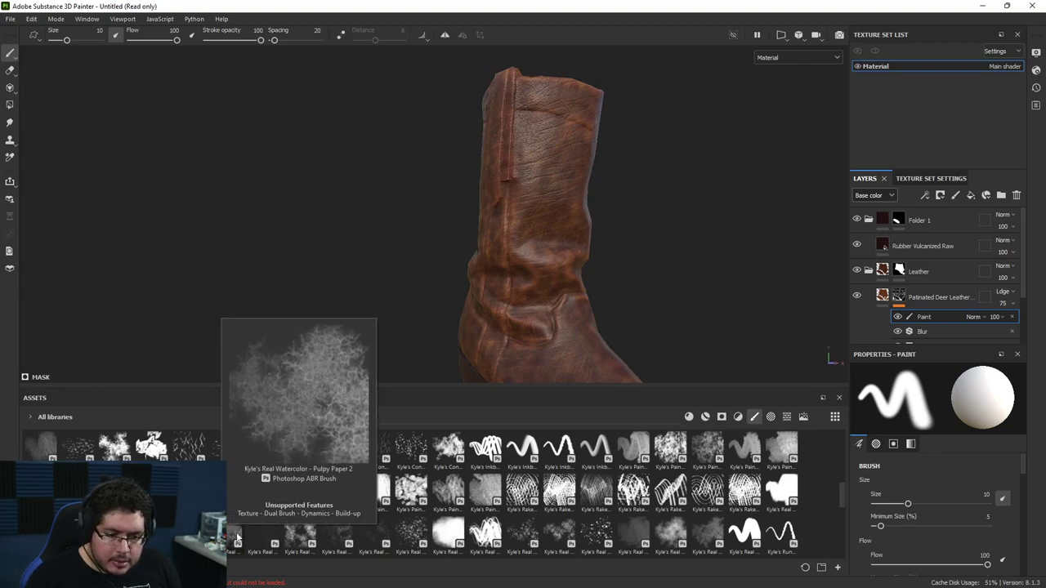
click(448, 533)
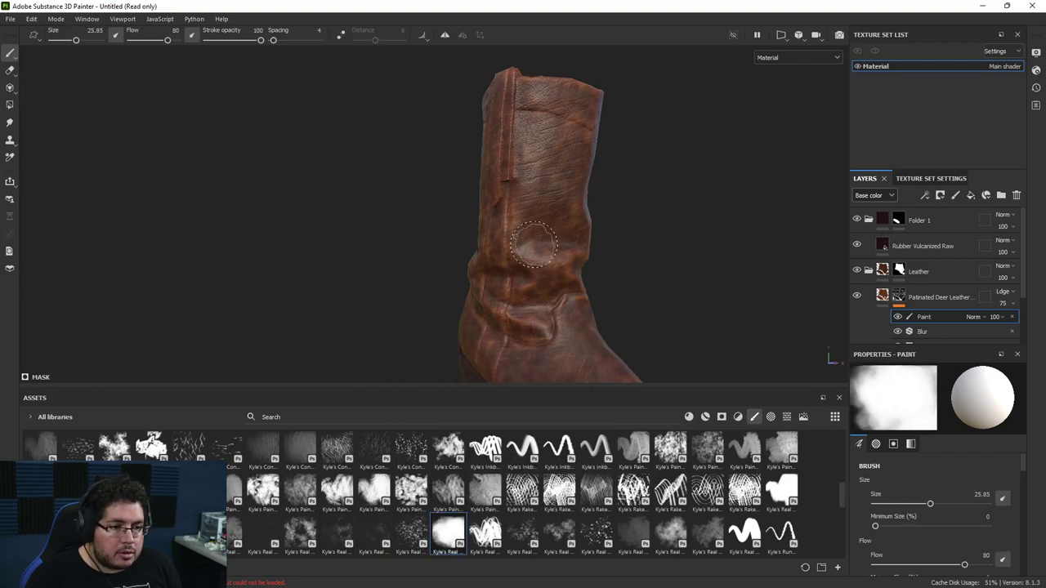
Examine the edge wear and leather tone on the boot's shaft, ankle folds, toe and both sides.
alt+drag(539, 250, 536, 261)
scroll(535, 262, up, 2)
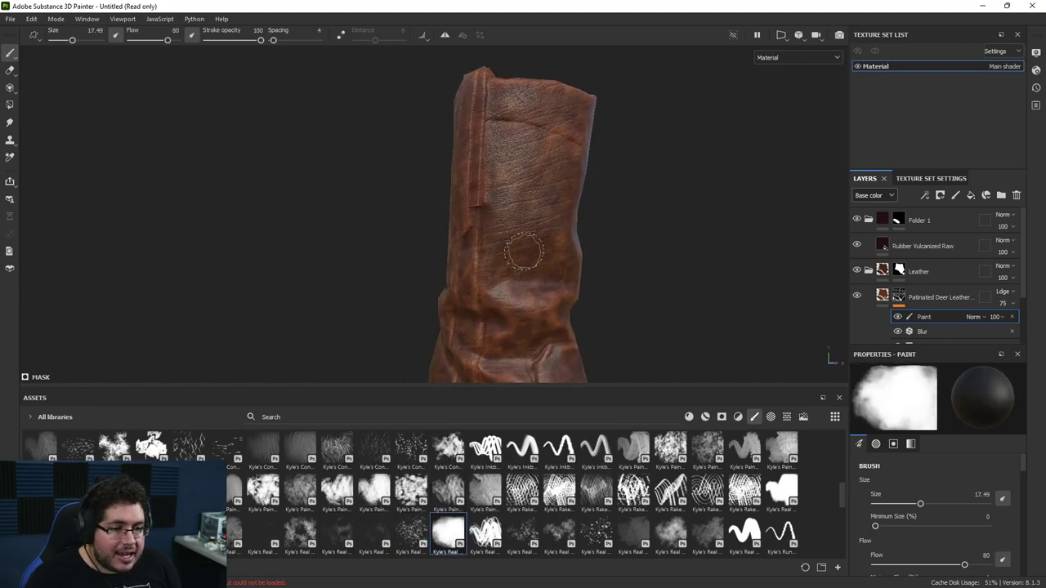
alt+drag(563, 263, 515, 260)
alt+middle_drag(514, 259, 478, 119)
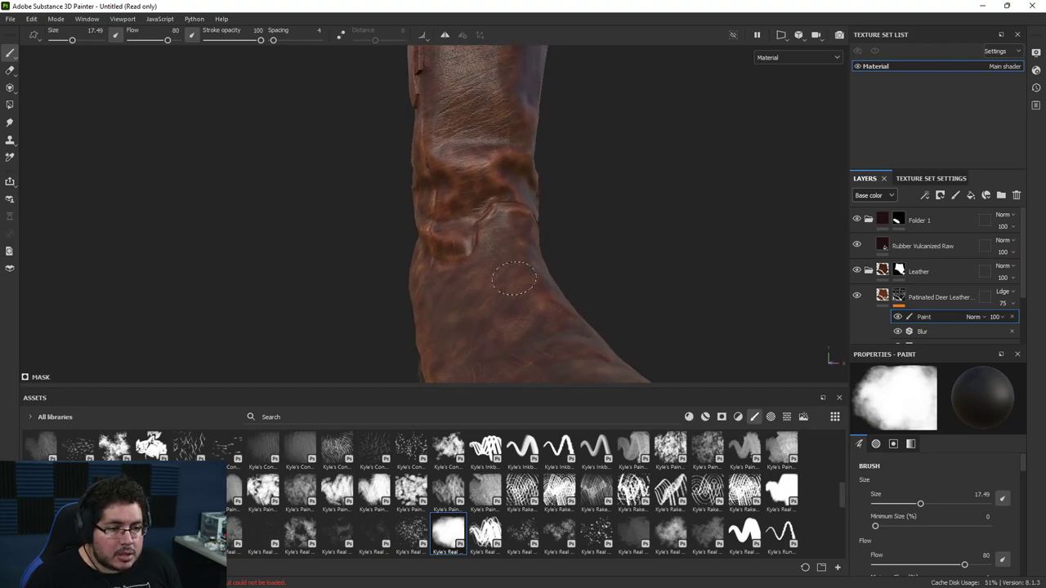
mouse_move(521, 304)
alt+mouse_down()
mouse_move(420, 251)
mouse_move(564, 201)
alt+mouse_up()
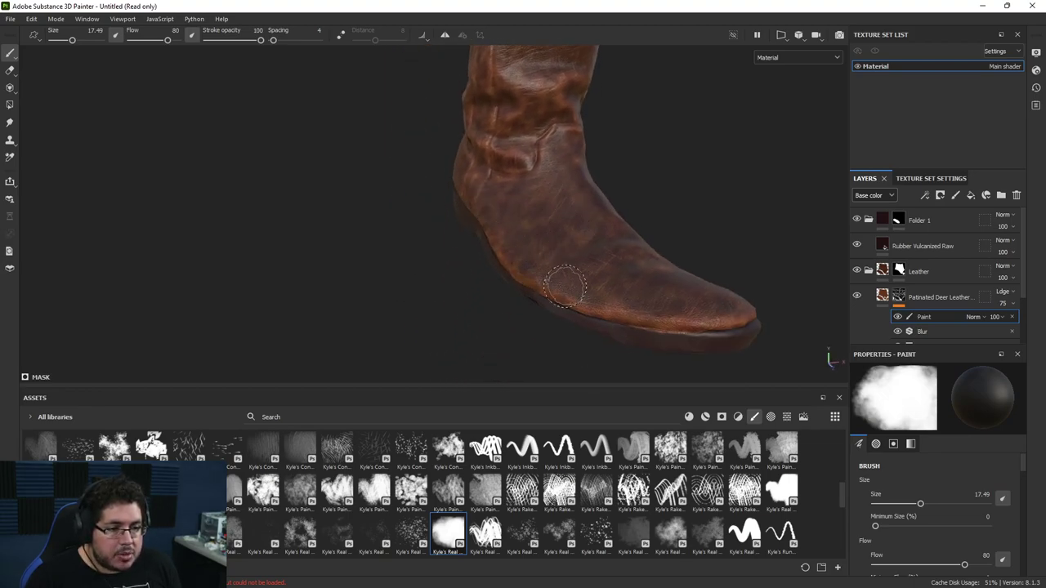
mouse_move(670, 303)
alt+mouse_down()
mouse_move(544, 311)
mouse_move(621, 351)
mouse_move(512, 312)
mouse_move(565, 299)
mouse_move(457, 269)
alt+mouse_up()
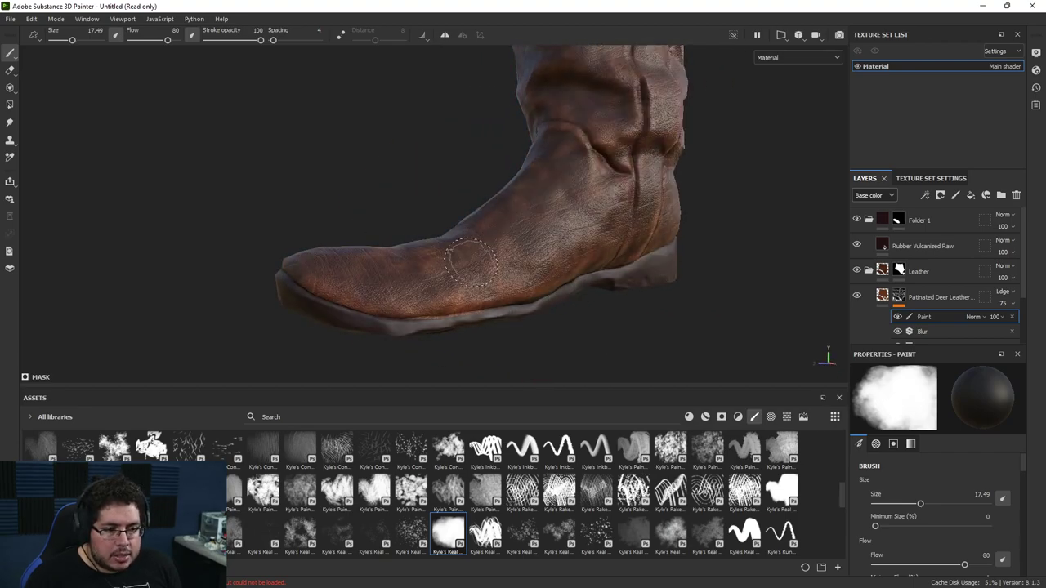
mouse_move(609, 219)
alt+mouse_down()
mouse_move(526, 218)
mouse_move(390, 295)
alt+mouse_up()
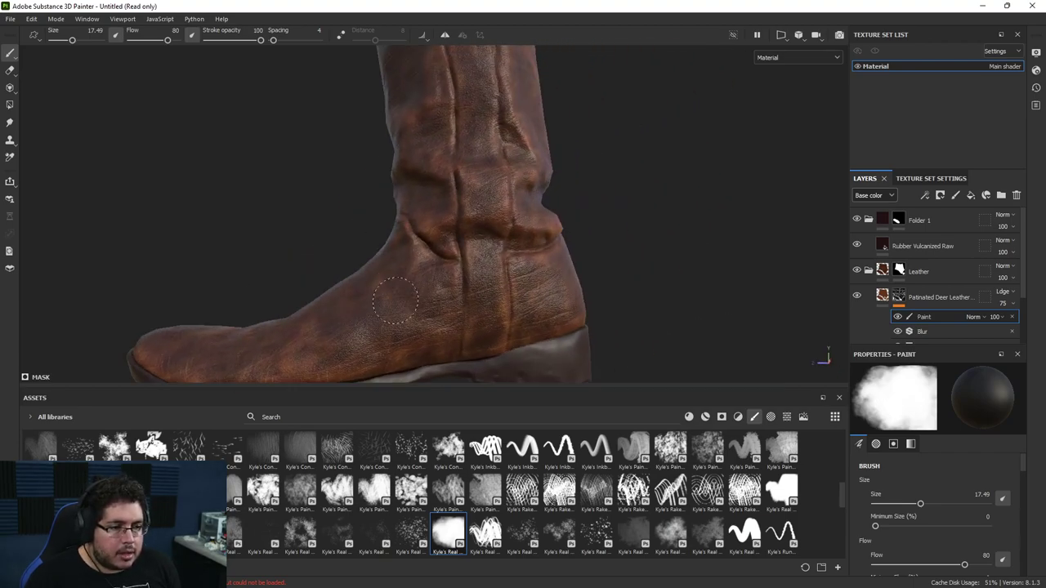
alt+drag(560, 298, 547, 319)
mouse_move(517, 222)
alt+mouse_down()
mouse_move(564, 241)
mouse_move(429, 227)
mouse_move(443, 285)
mouse_move(572, 270)
alt+mouse_up()
right_click(513, 215)
alt+middle_drag(151, 211, 345, 194)
mouse_move(345, 193)
alt+mouse_down()
mouse_move(389, 262)
mouse_move(347, 259)
mouse_move(560, 294)
alt+mouse_up()
mouse_move(561, 294)
alt+right_down()
mouse_move(565, 311)
mouse_move(617, 294)
alt+right_up()
alt+drag(616, 294, 594, 302)
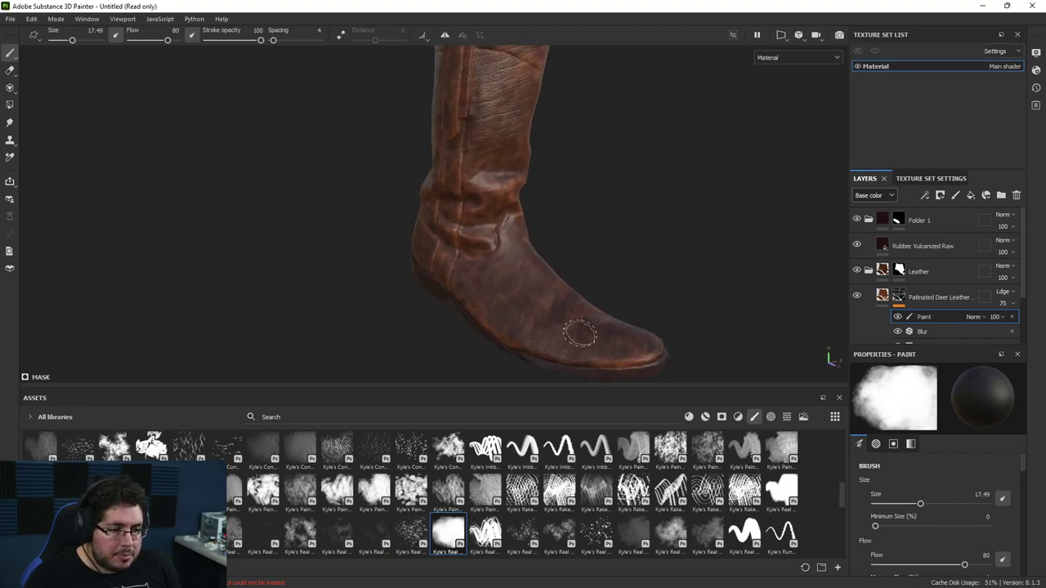
click(933, 297)
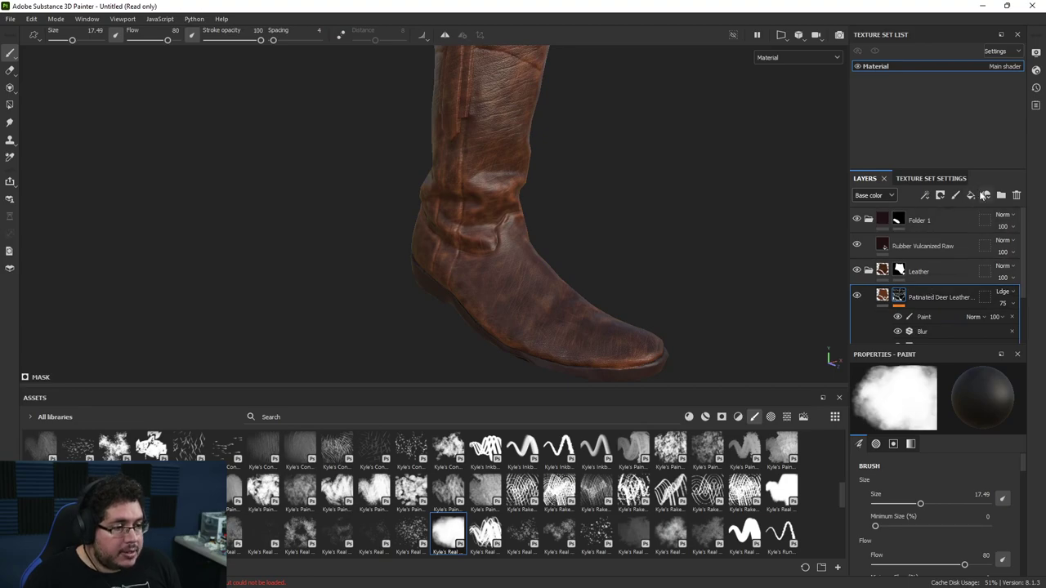
click(975, 196)
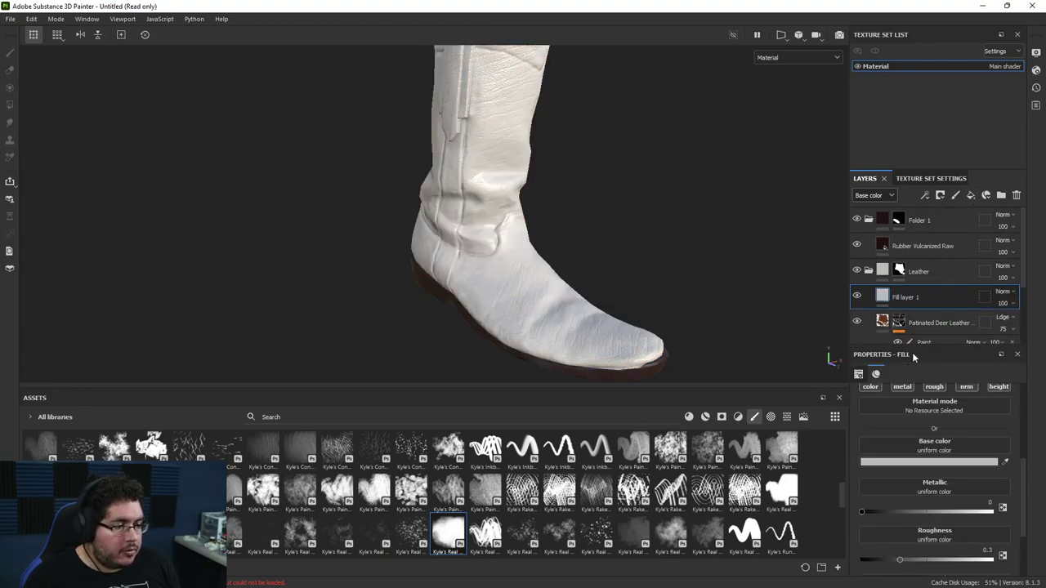
click(902, 388)
click(934, 388)
click(964, 391)
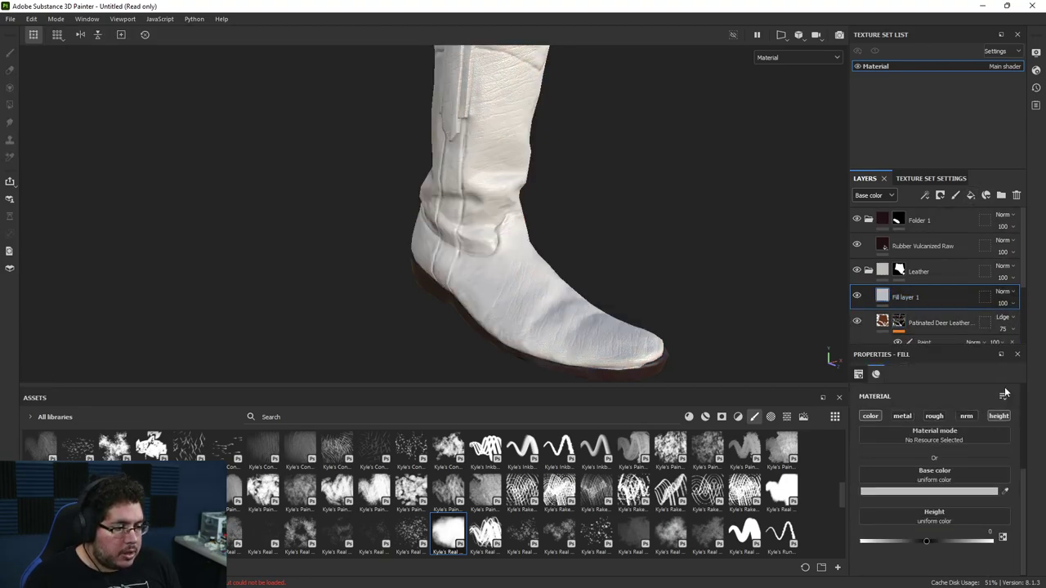
click(995, 416)
click(939, 491)
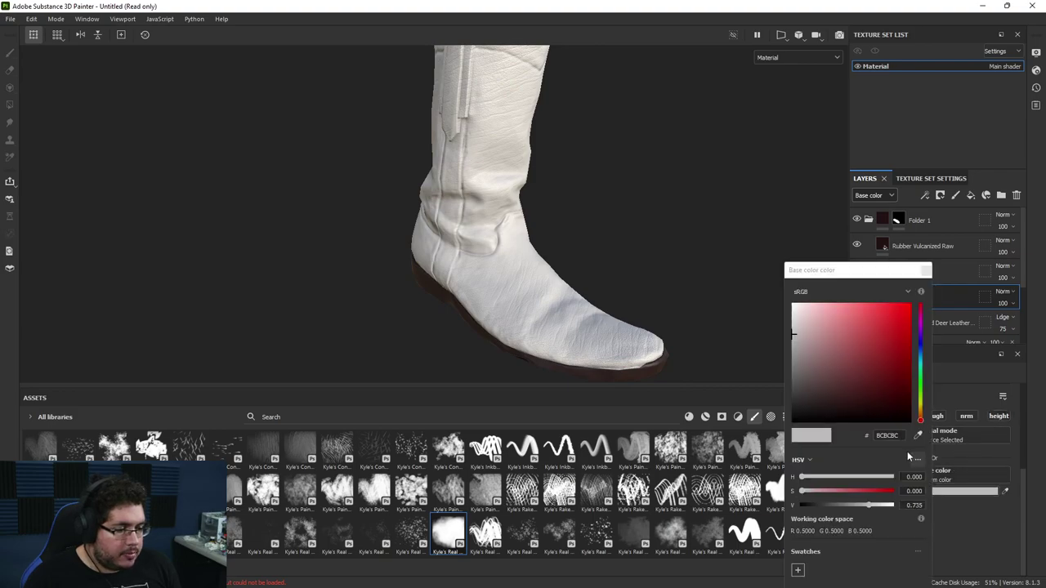
click(874, 390)
drag(875, 390, 835, 406)
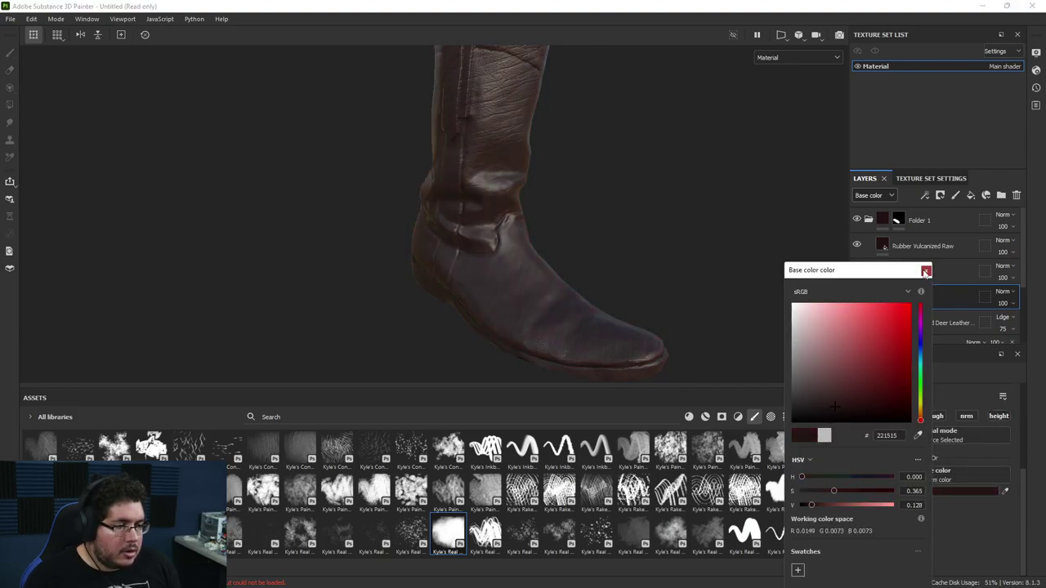
click(926, 270)
key(Delete)
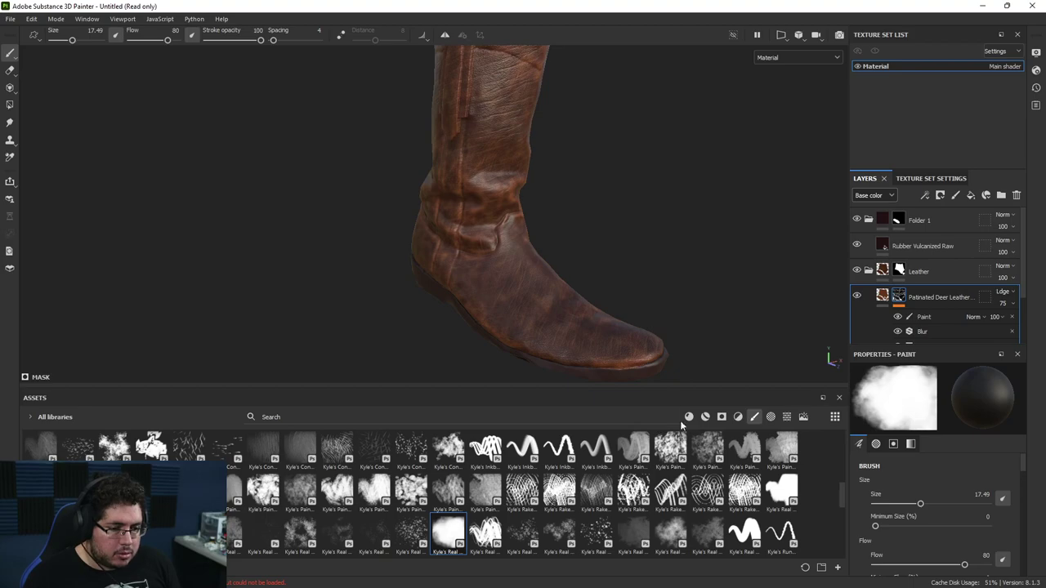
Add the Rust Fine material above the duplicated leather layer, with only the color channel active and Rust Color 341B10.
click(689, 417)
drag(243, 496, 904, 299)
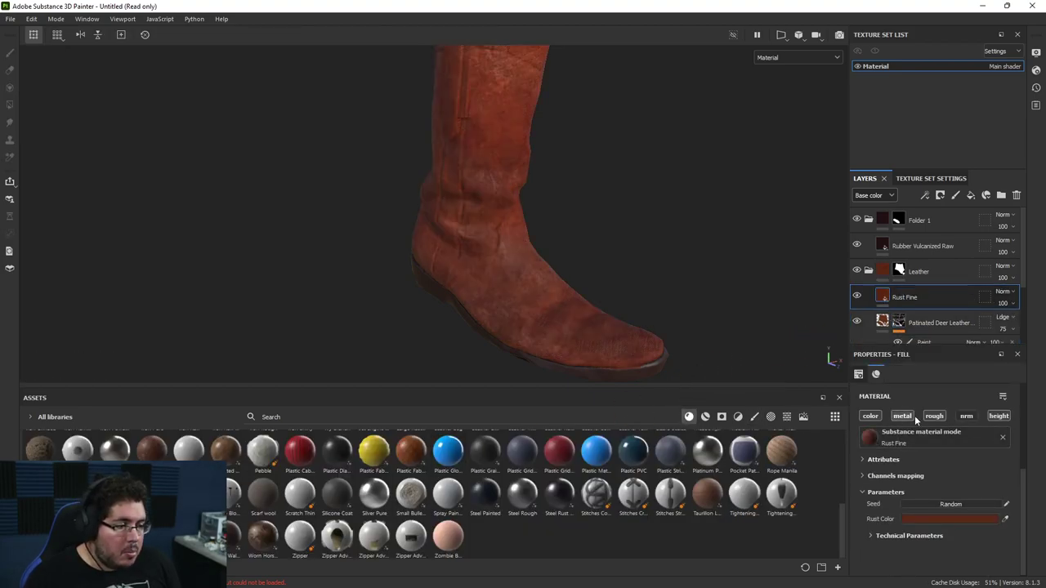
click(935, 521)
drag(854, 365, 876, 400)
scroll(482, 250, up, 5)
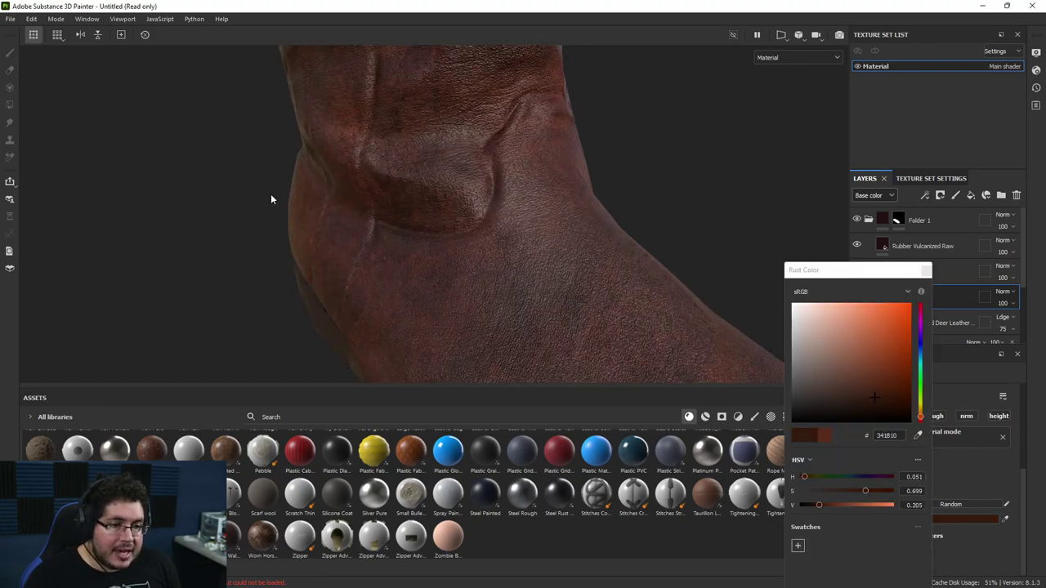
alt+drag(271, 199, 392, 158)
alt+drag(632, 238, 678, 299)
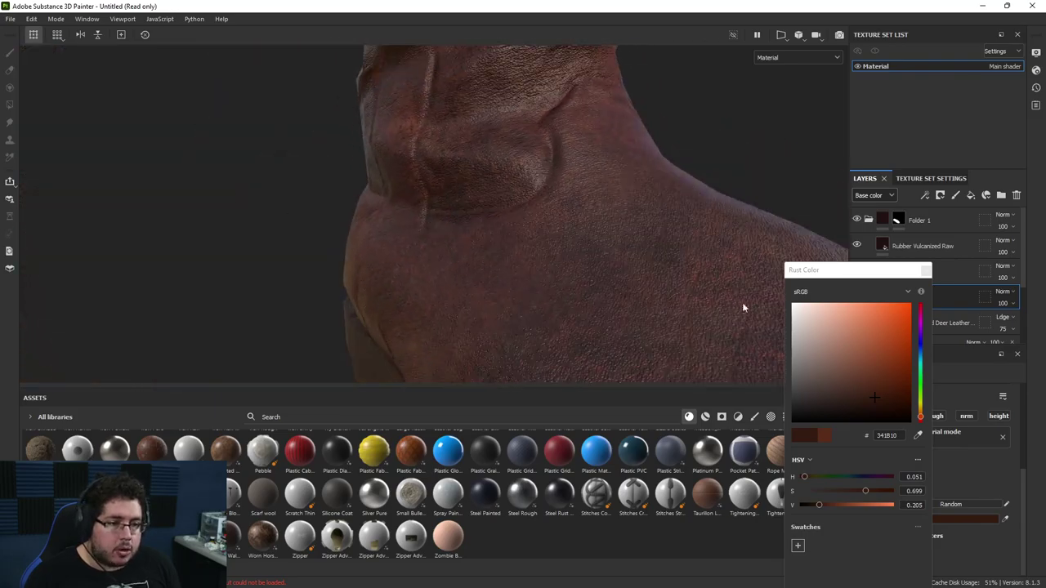
click(926, 271)
Give the Rust Fine layer a black mask with a Dirt generator at a Dirt Level of 0.86.
right_click(899, 301)
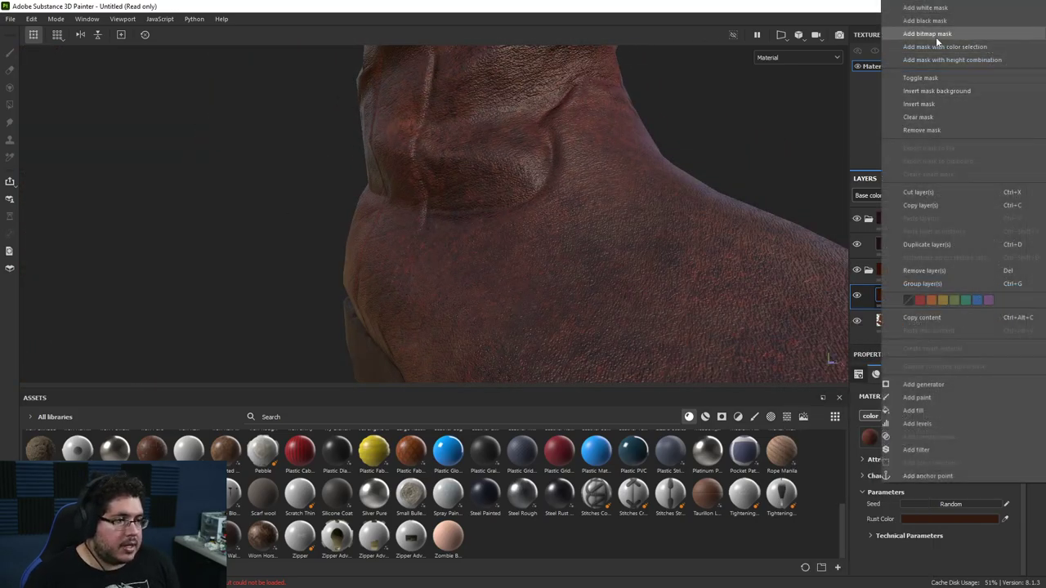
click(926, 21)
right_click(913, 299)
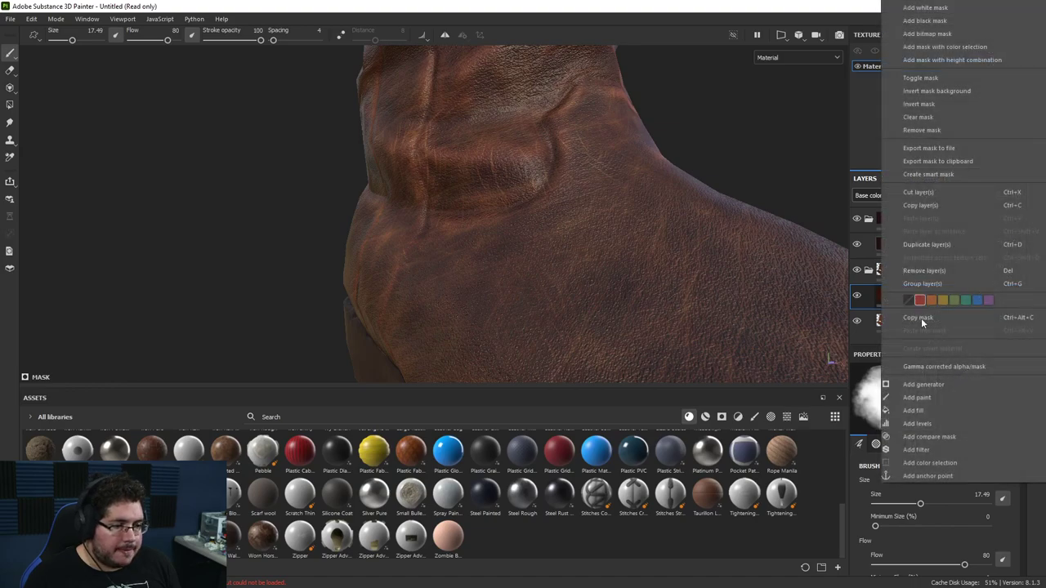
click(939, 386)
click(936, 404)
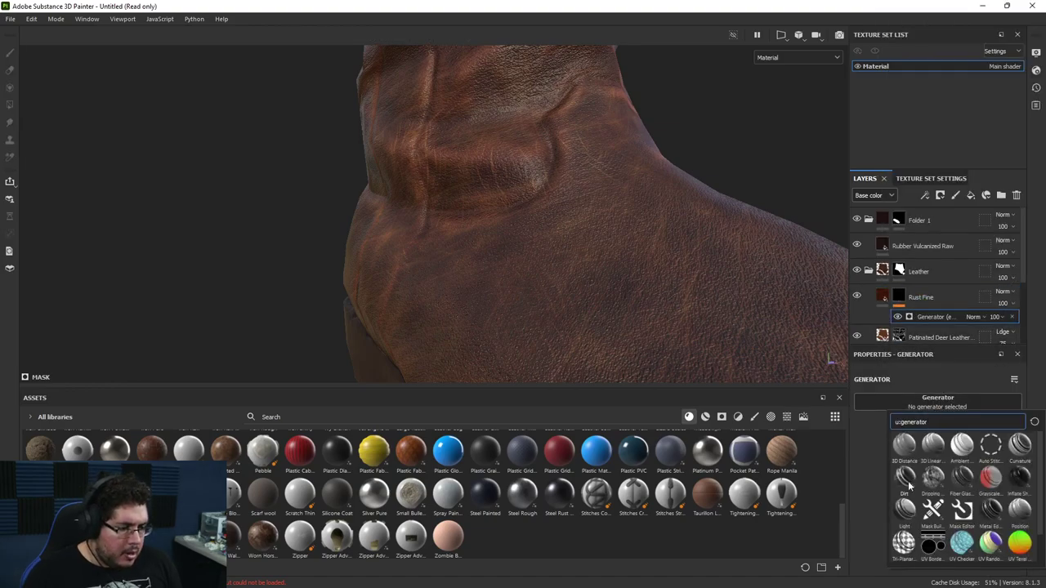
alt+right_drag(641, 246, 275, 154)
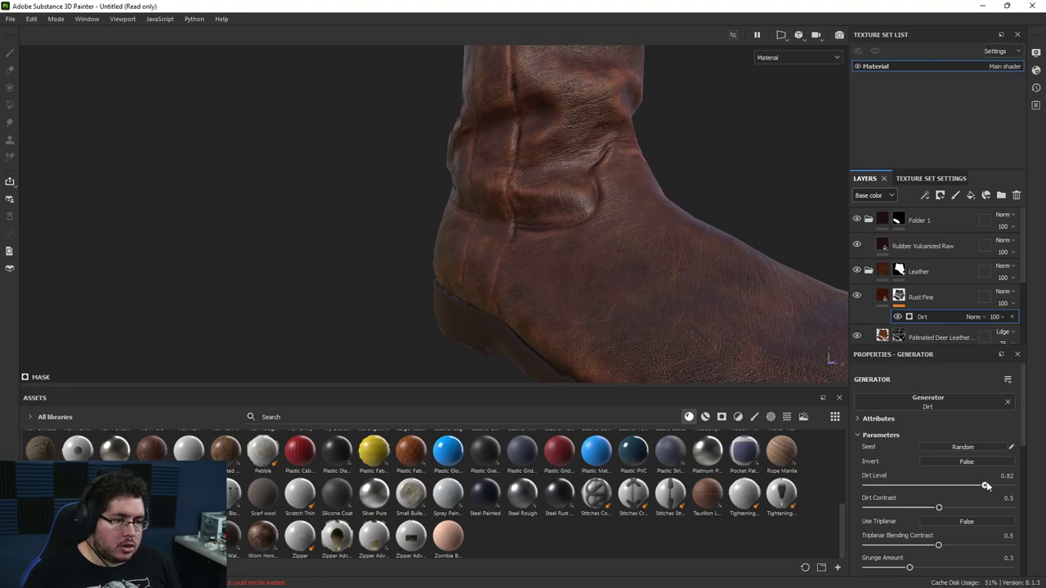
drag(1006, 478, 989, 479)
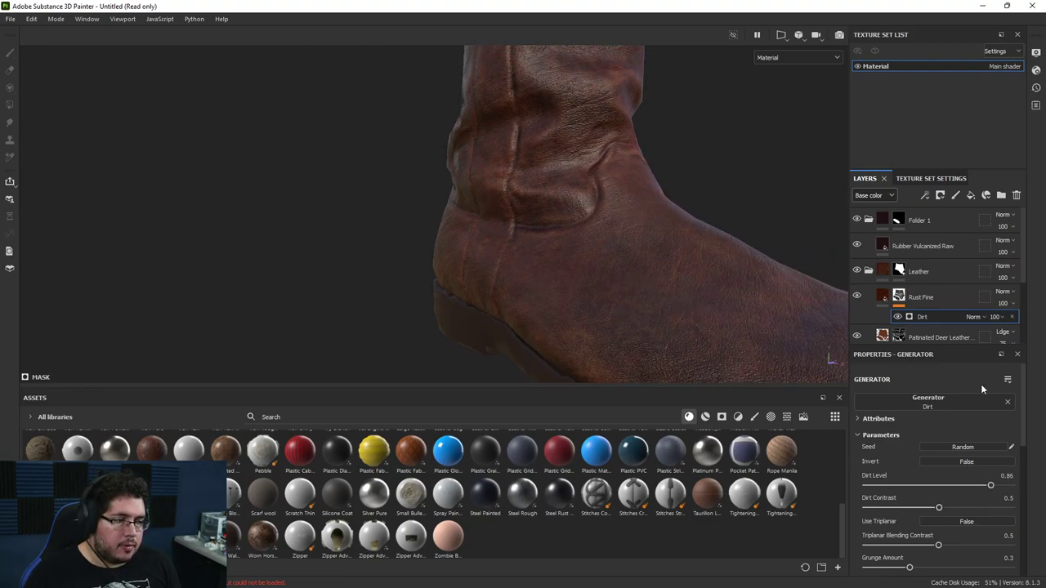
Set the Rust Fine layer's blending mode to Overlay and its Dirt Level to 0.85, checking the effect around the boot.
click(1001, 292)
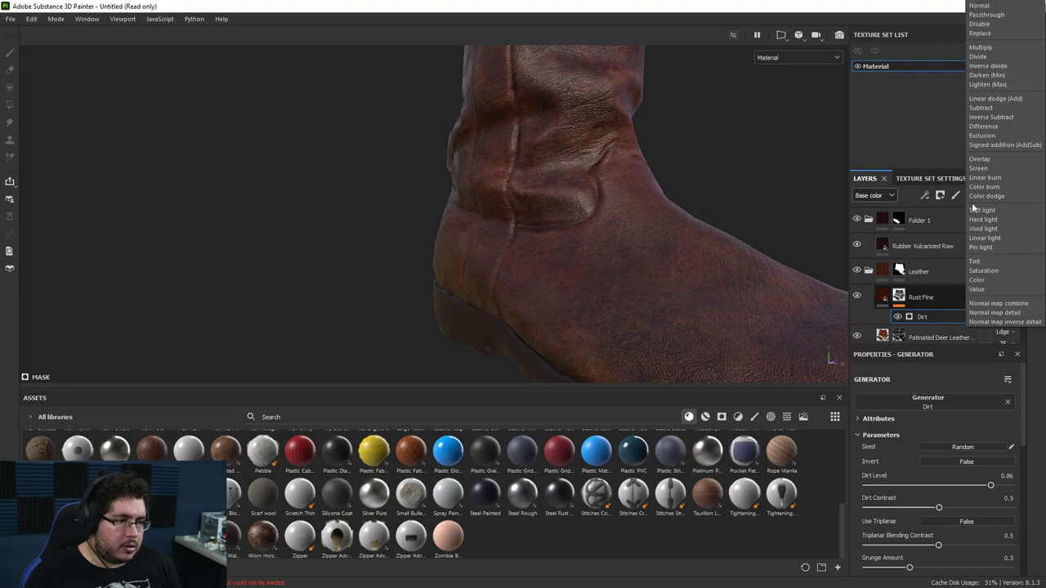
click(979, 158)
mouse_move(989, 487)
mouse_down()
mouse_move(939, 484)
mouse_move(988, 483)
mouse_up()
alt+right_drag(634, 280, 546, 251)
alt+drag(546, 252, 596, 292)
alt+middle_drag(523, 275, 577, 307)
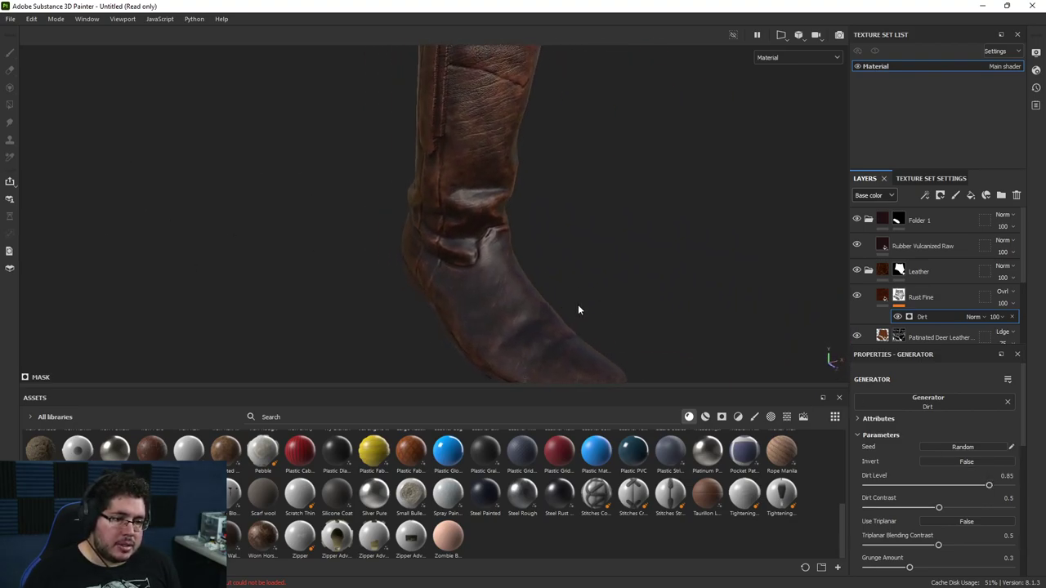
Add a Blur filter above the Dirt generator in the Rust Fine layer's mask.
click(899, 296)
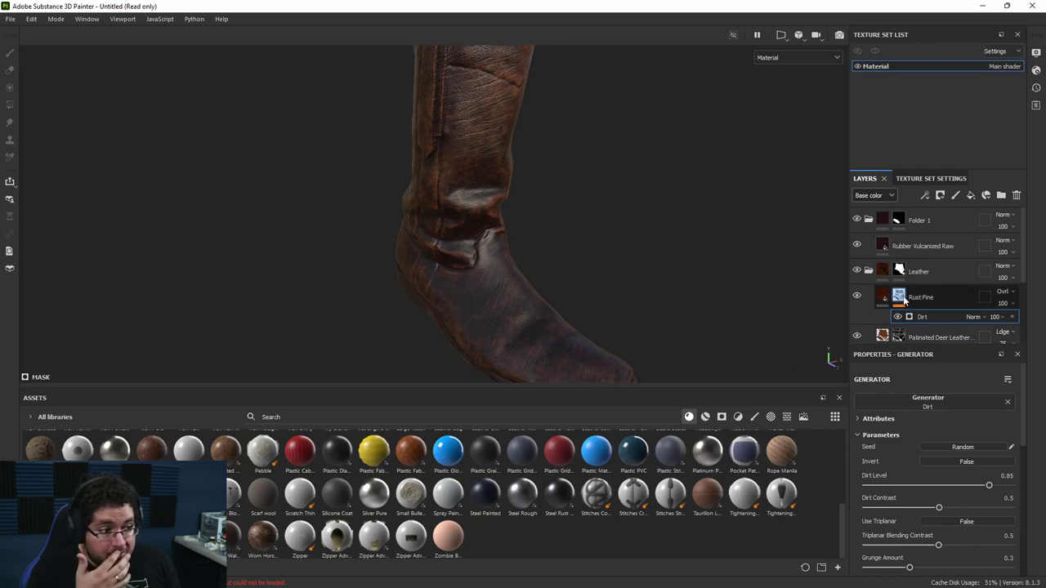
right_click(899, 296)
click(917, 416)
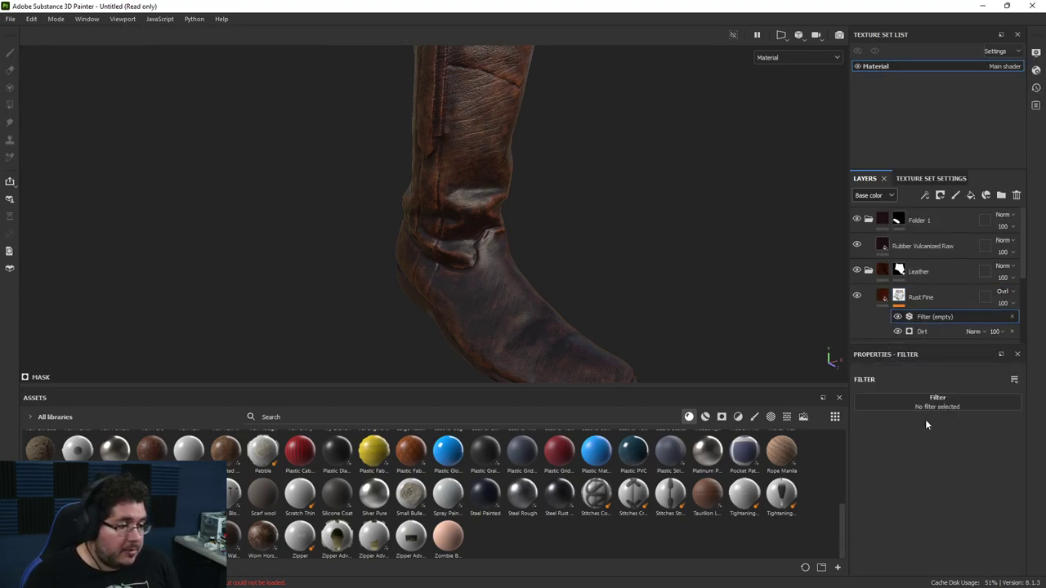
click(921, 400)
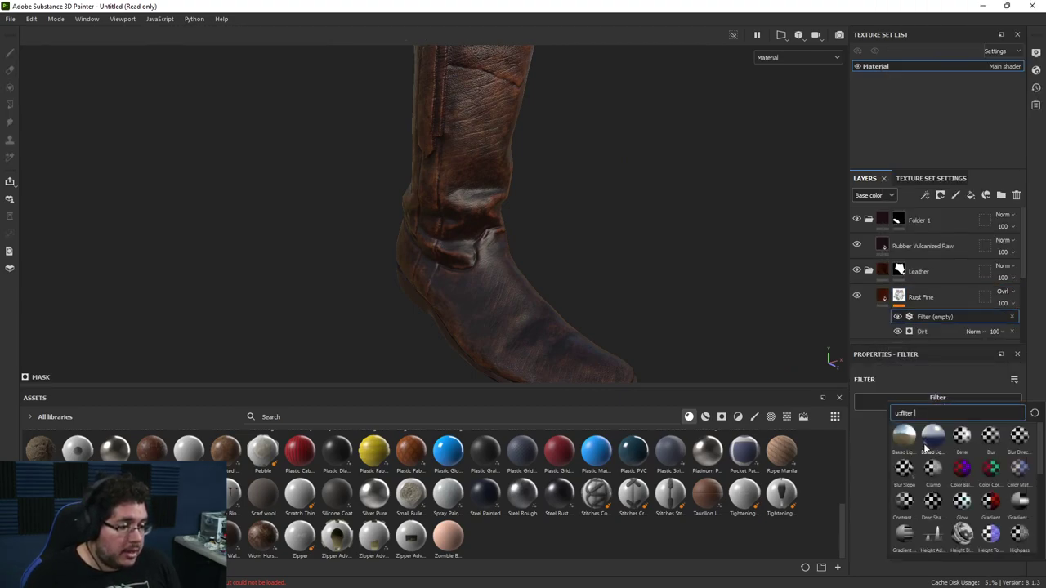
click(985, 439)
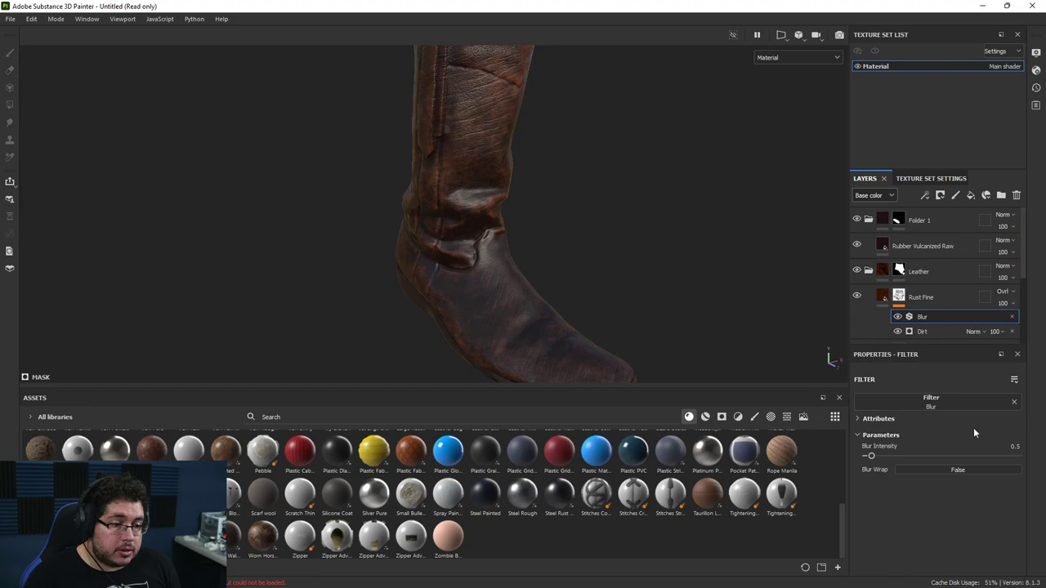
Tune the Dirt generator to Dirt Level 0.9, Triplanar Blending Contrast 0.1 and Grunge Amount 0.07, checking the darkened folds.
click(913, 331)
scroll(898, 428, down, 5)
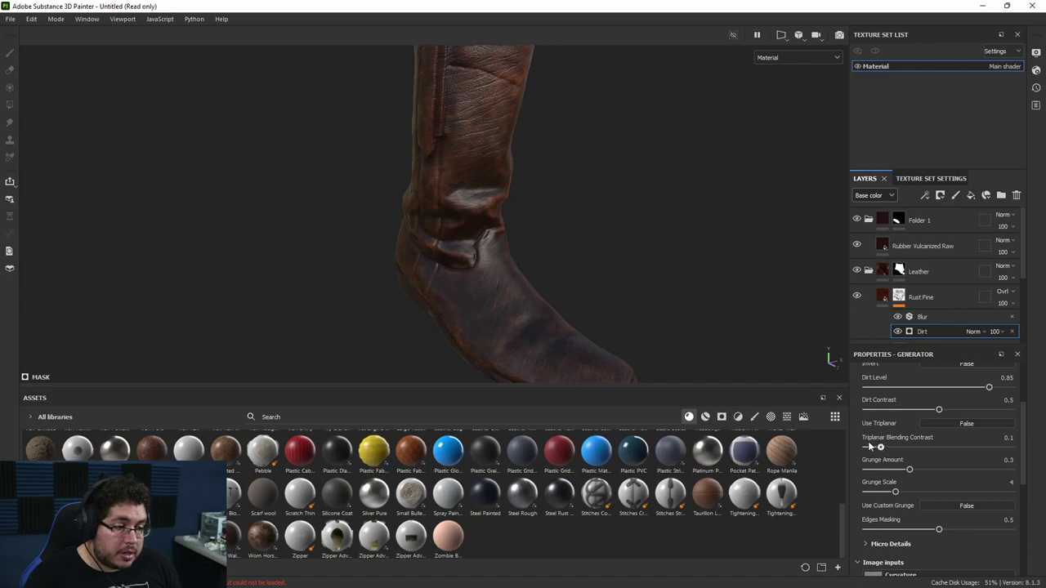
alt+drag(744, 296, 726, 316)
alt+right_drag(726, 316, 717, 360)
mouse_move(988, 388)
mouse_down()
mouse_move(933, 389)
mouse_move(988, 389)
mouse_up()
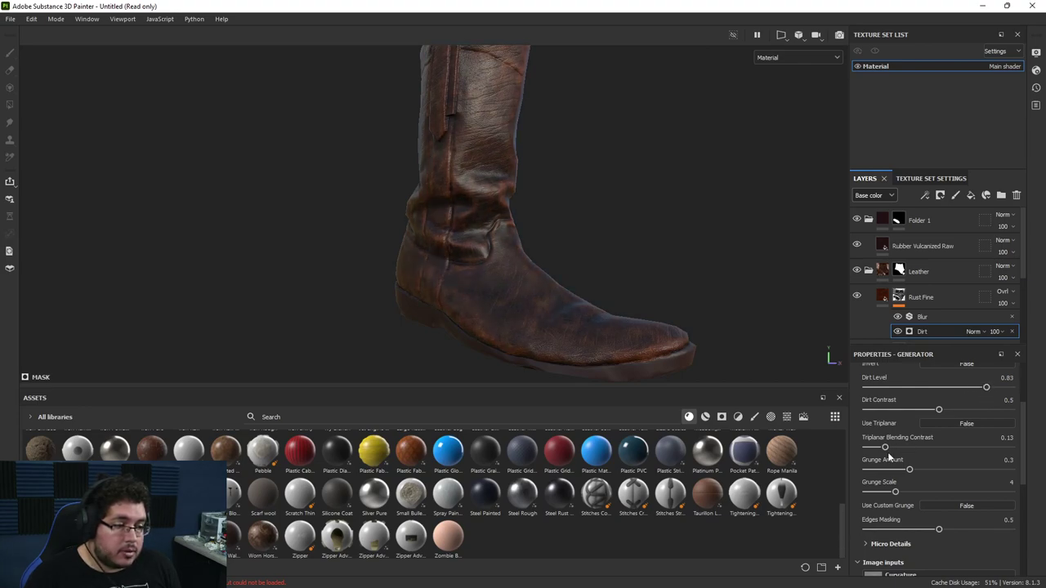
drag(878, 469, 873, 469)
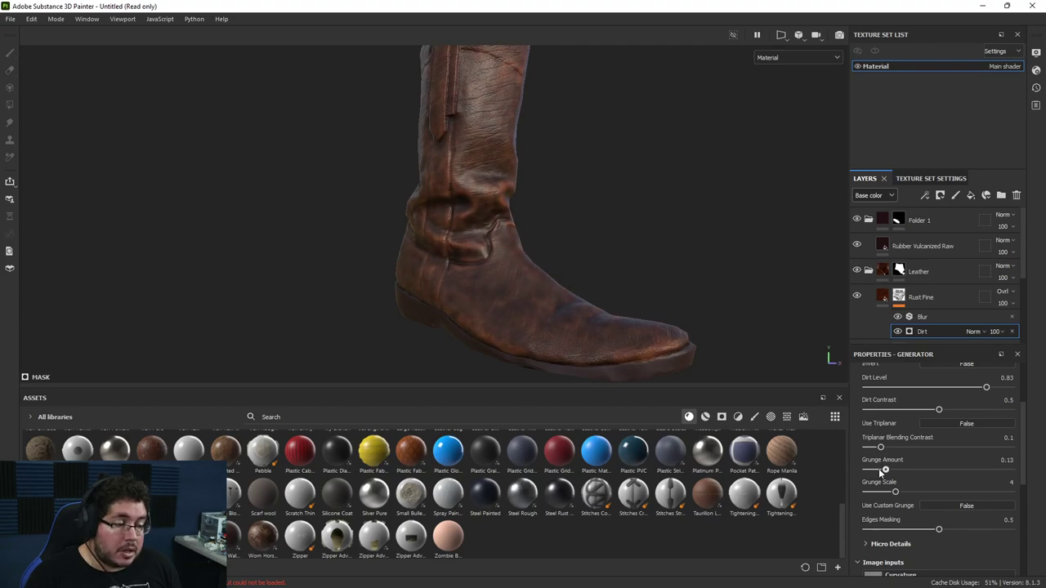
mouse_move(987, 388)
mouse_down()
mouse_move(1005, 388)
mouse_move(987, 386)
mouse_move(996, 387)
mouse_up()
alt+drag(605, 245, 532, 294)
scroll(532, 294, up, 3)
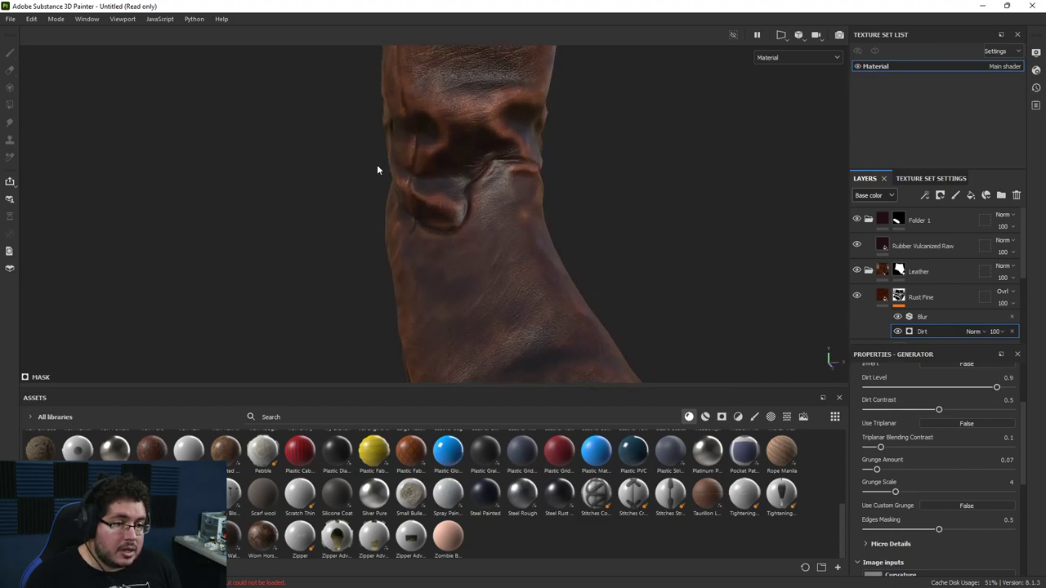
alt+drag(468, 156, 762, 242)
scroll(496, 191, down, 3)
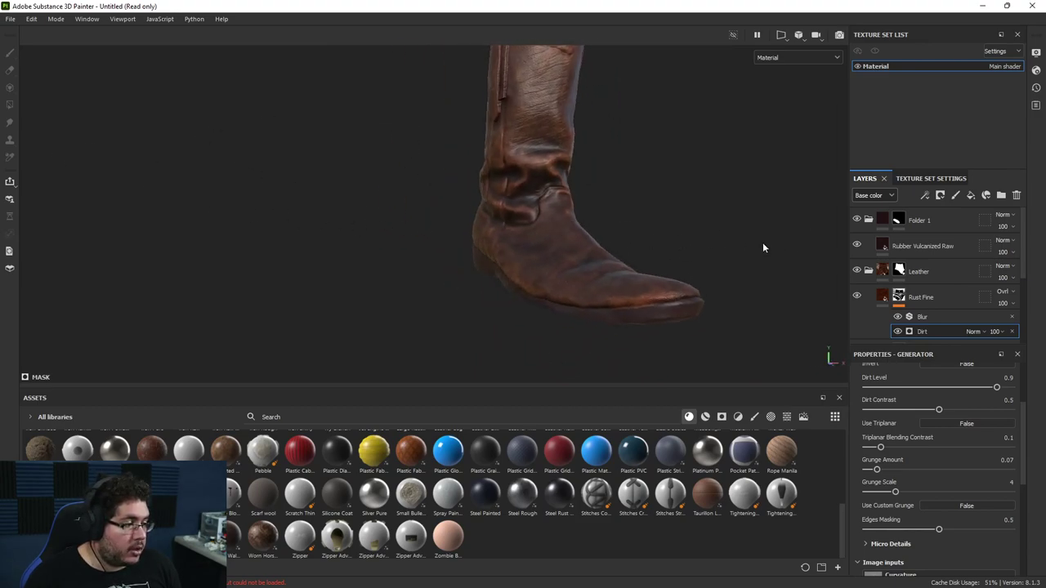
Enable the roughness channel on the Rust Fine layer and switch the layer stack to the Roughness channel.
click(881, 299)
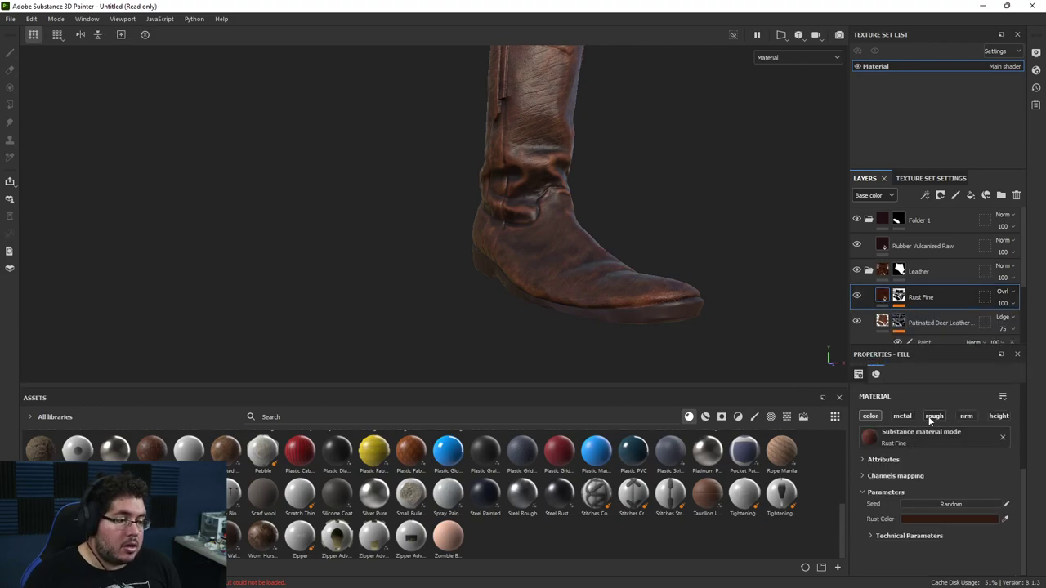
click(933, 416)
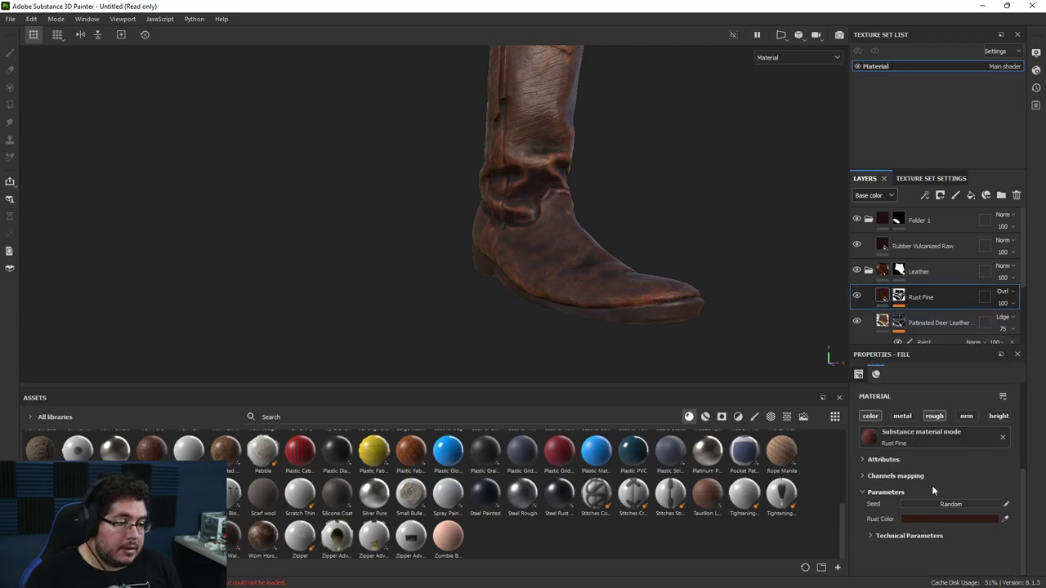
click(883, 194)
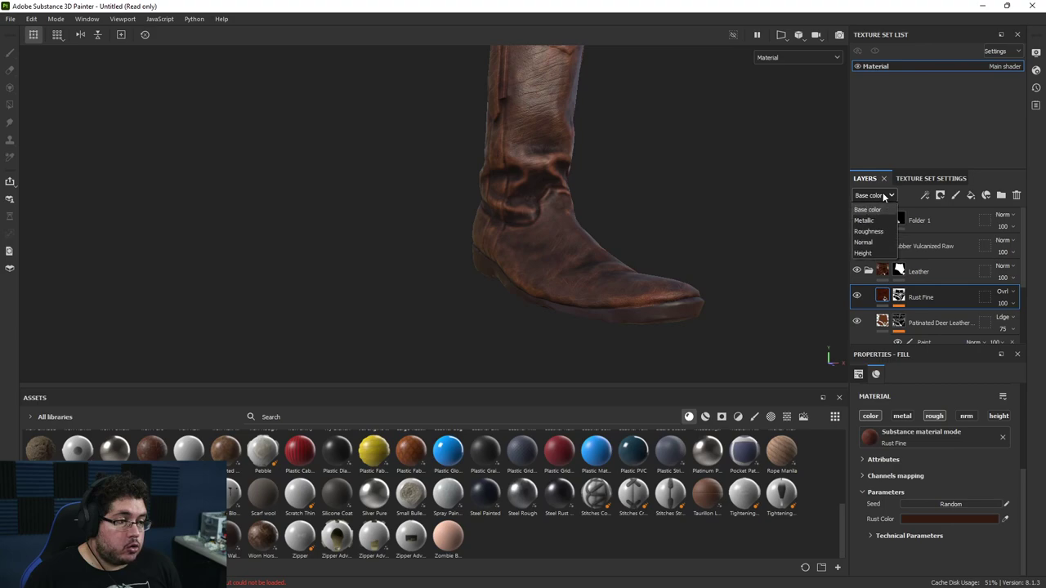
click(870, 236)
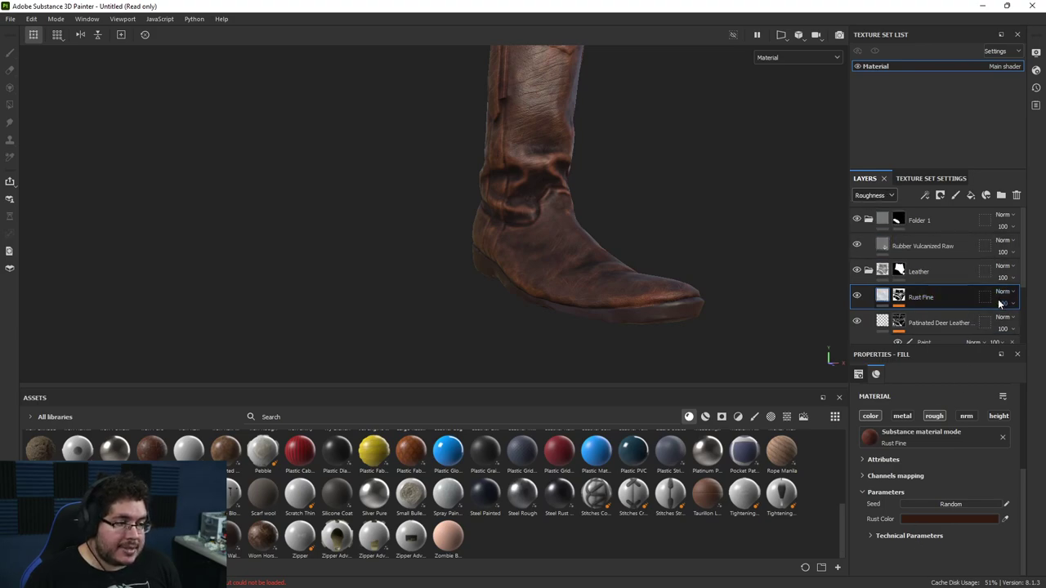
Lower the Rust Fine layer's roughness opacity to 42 and switch the layer stack back to Base color.
drag(1029, 326, 1003, 332)
mouse_move(572, 225)
alt+mouse_down()
mouse_move(534, 211)
mouse_move(556, 205)
mouse_move(595, 221)
mouse_move(689, 293)
mouse_move(556, 229)
alt+mouse_up()
scroll(689, 293, up, 2)
click(898, 297)
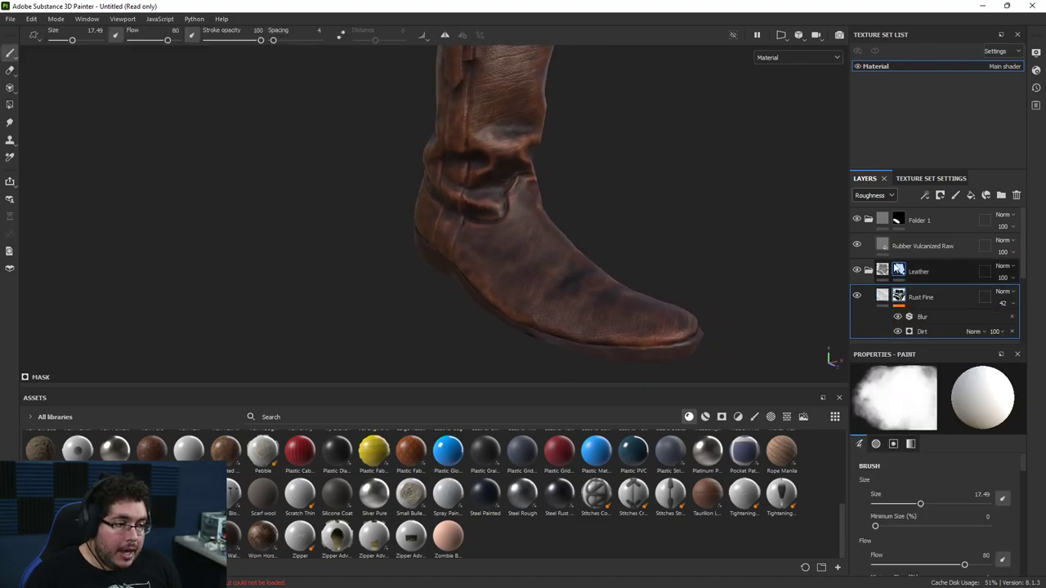
click(873, 195)
click(870, 206)
Add a paint effect to the Rust Fine mask and brush black over the instep with a 22.68 size brush.
right_click(903, 296)
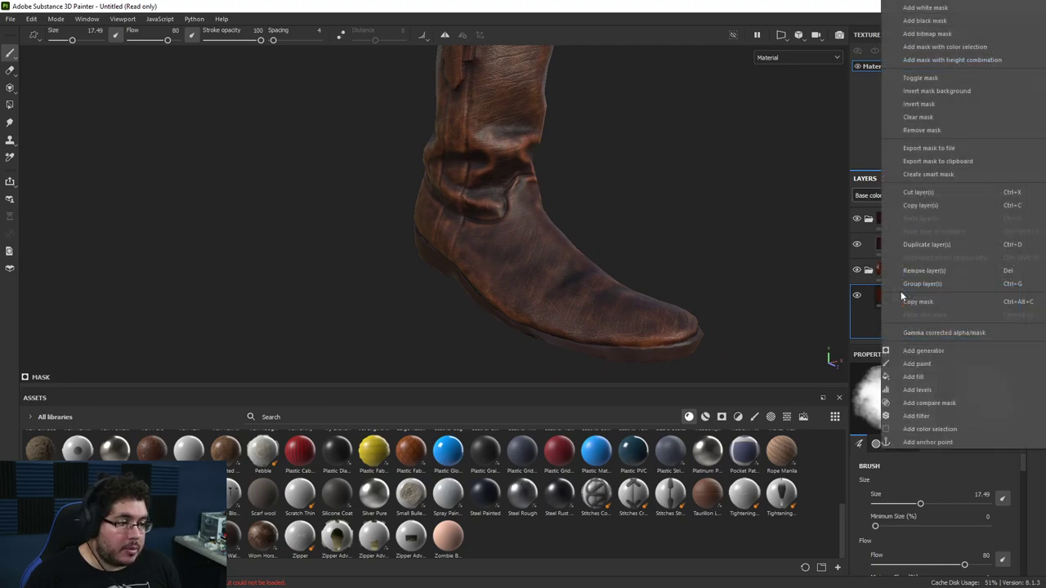
click(919, 364)
alt+drag(691, 282, 547, 285)
ctrl+right_drag(546, 285, 556, 286)
key(x)
mouse_move(528, 247)
mouse_down()
mouse_move(532, 259)
mouse_move(531, 248)
mouse_up()
key(x)
key(x)
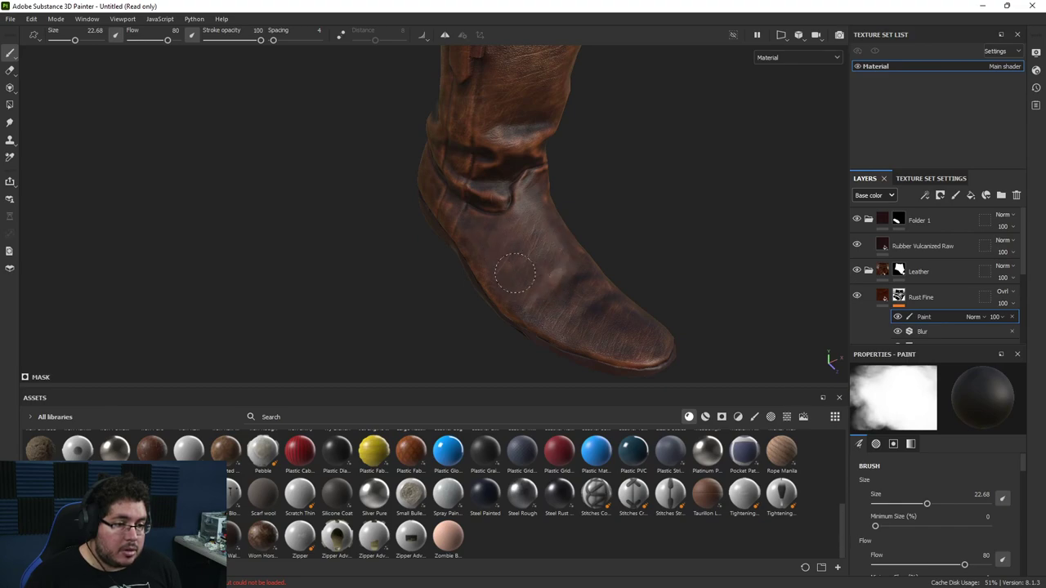
Examine the leather's dirt and wear on the toe, ankle folds and shaft from all sides of the boot.
alt+drag(590, 307, 605, 307)
mouse_move(563, 198)
alt+mouse_down()
mouse_move(630, 152)
mouse_move(530, 266)
alt+mouse_up()
alt+middle_drag(530, 267, 563, 262)
mouse_move(698, 313)
alt+mouse_down()
mouse_move(523, 233)
mouse_move(498, 283)
alt+mouse_up()
mouse_move(394, 309)
alt+mouse_down()
mouse_move(547, 322)
mouse_move(585, 275)
mouse_move(502, 299)
alt+mouse_up()
mouse_move(490, 245)
alt+mouse_down()
mouse_move(364, 154)
mouse_move(567, 238)
mouse_move(609, 273)
alt+mouse_up()
mouse_move(609, 273)
alt+right_down()
mouse_move(490, 175)
mouse_move(483, 181)
alt+right_up()
key(super)
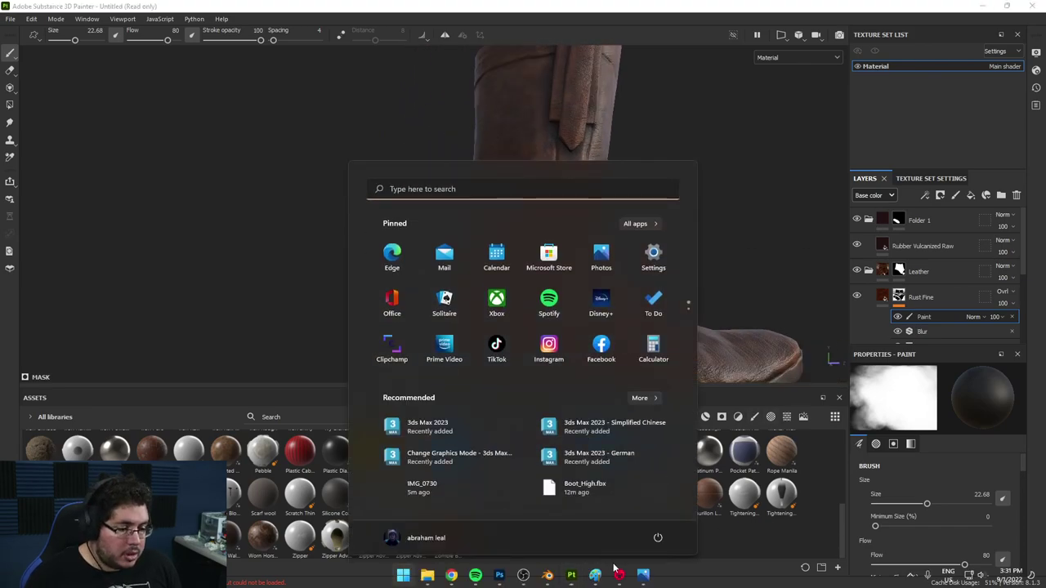
click(525, 573)
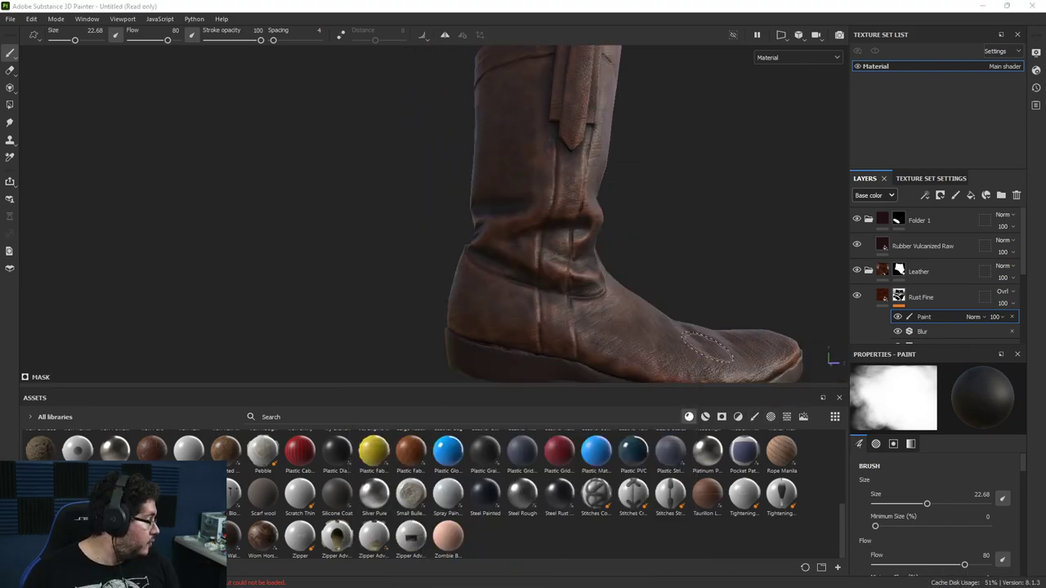
alt+drag(716, 214, 596, 252)
alt+middle_drag(596, 251, 563, 219)
alt+drag(562, 218, 415, 237)
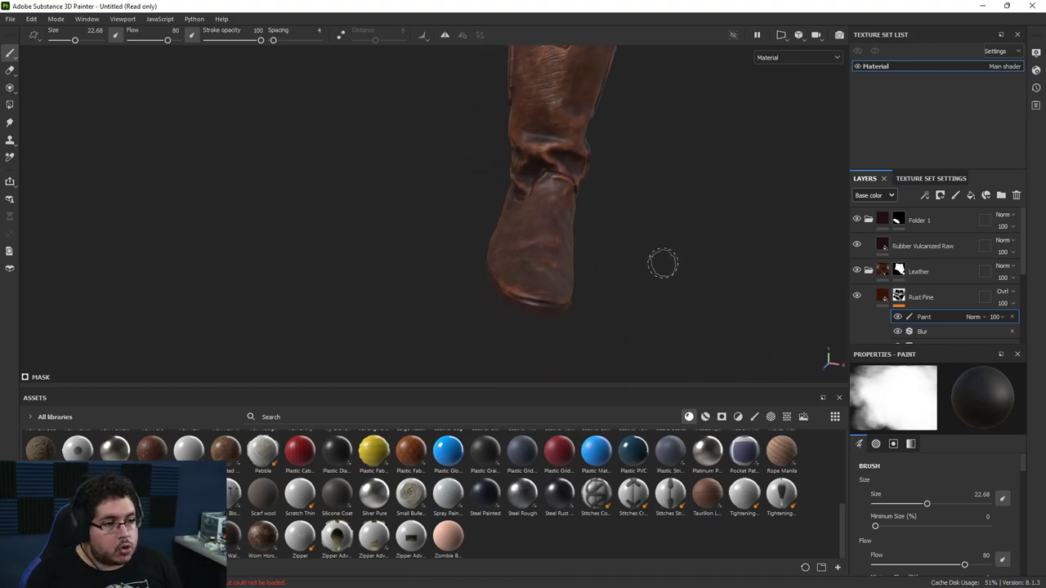
alt+drag(657, 222, 536, 200)
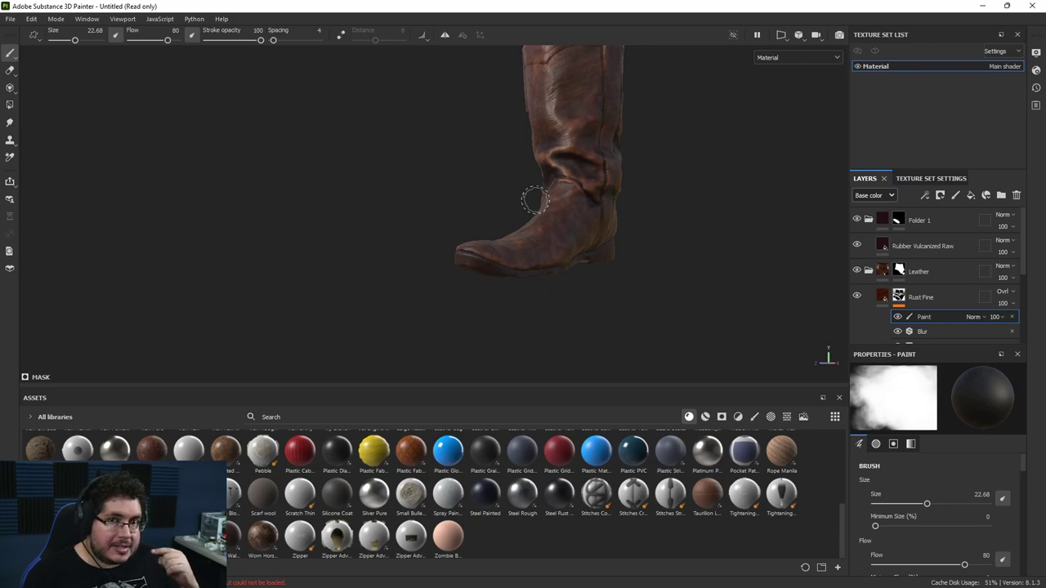
alt+middle_drag(634, 226, 608, 295)
alt+drag(609, 295, 649, 234)
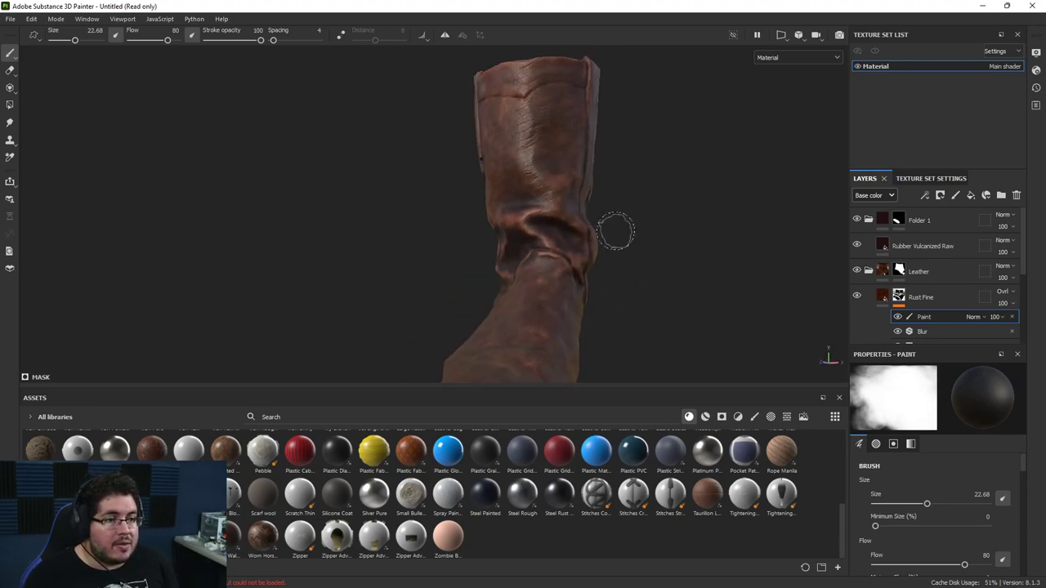
alt+right_drag(587, 211, 597, 261)
alt+drag(598, 261, 654, 233)
mouse_move(654, 233)
alt+right_down()
mouse_move(659, 252)
mouse_move(588, 196)
alt+right_up()
mouse_move(588, 196)
alt+mouse_down()
mouse_move(616, 170)
mouse_move(623, 210)
mouse_move(610, 275)
alt+mouse_up()
alt+right_drag(610, 275, 479, 236)
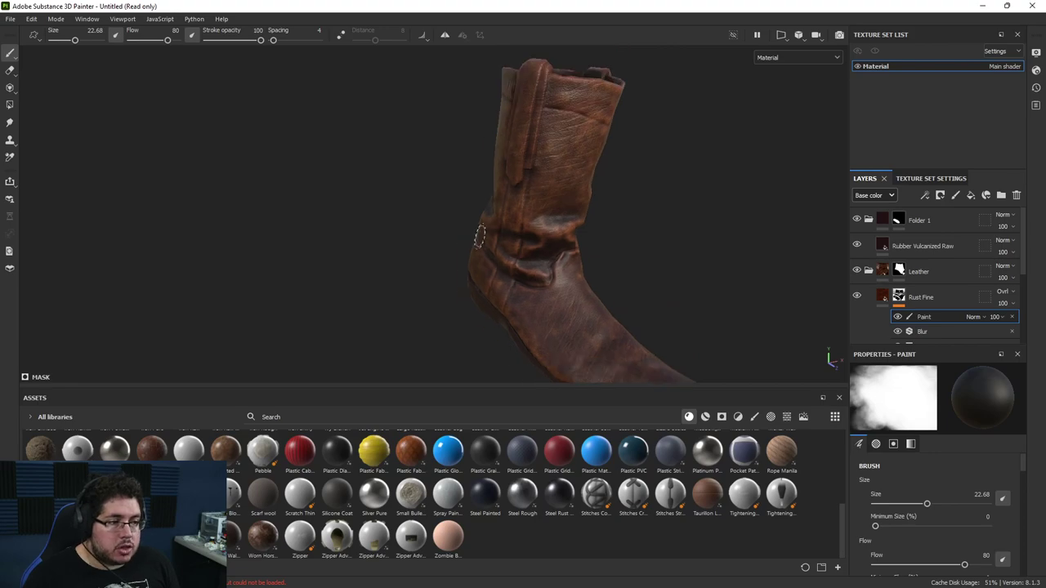
Add a fill layer above Rust Fine with only the color, roughness and height channels enabled.
click(934, 303)
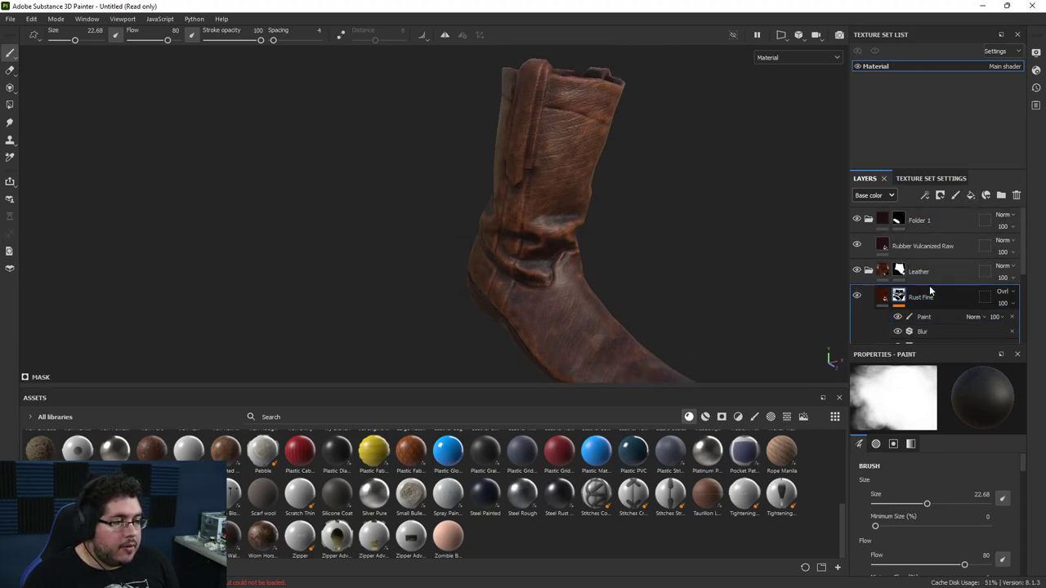
click(971, 196)
click(903, 416)
click(966, 416)
click(998, 416)
click(993, 417)
scroll(927, 541, down, 1)
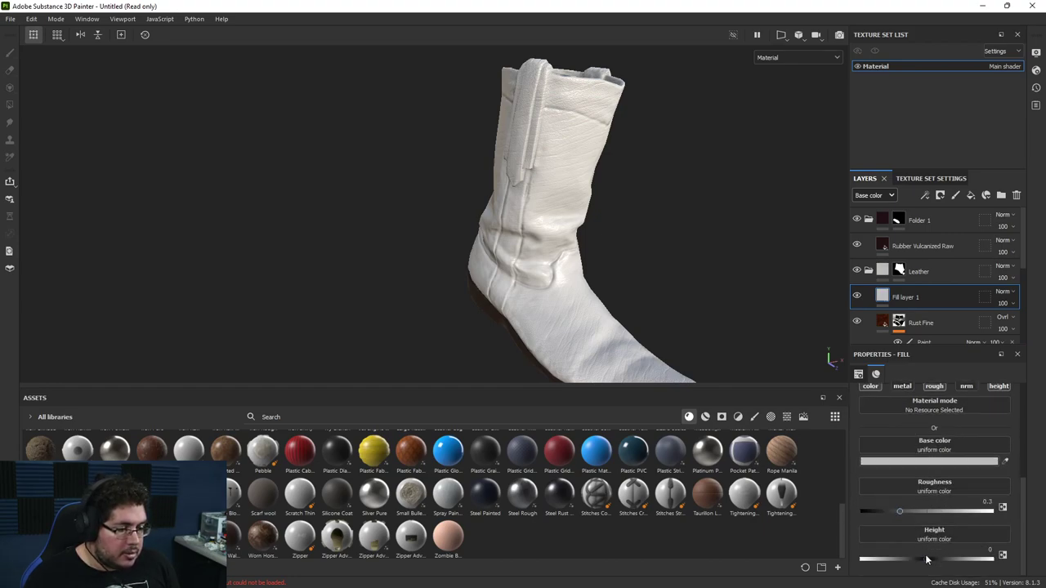
Set the new fill layer's height to -0.0286 and its base color to the tan 977656.
click(924, 463)
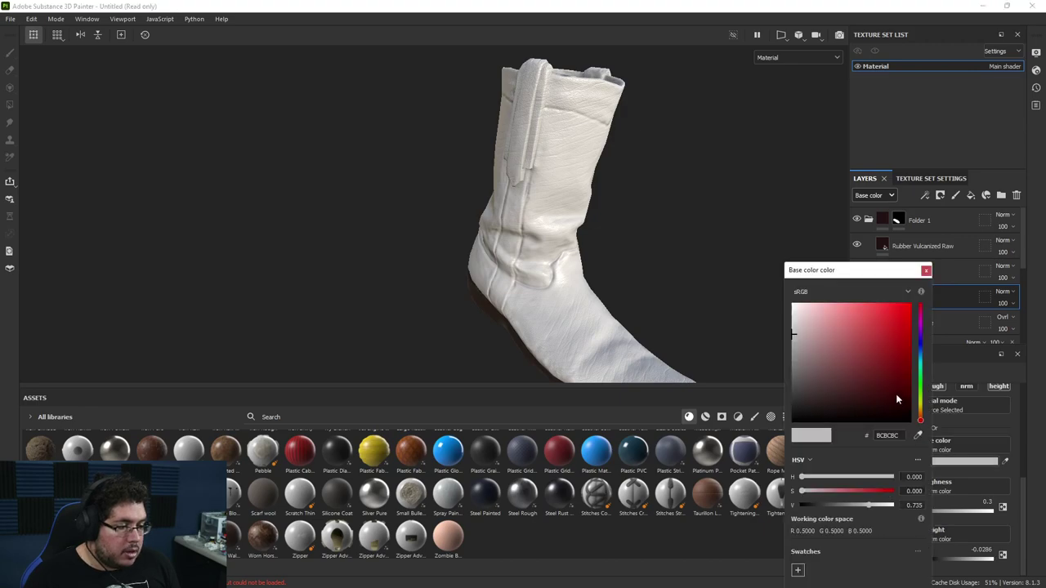
click(893, 387)
click(920, 413)
drag(891, 378, 844, 350)
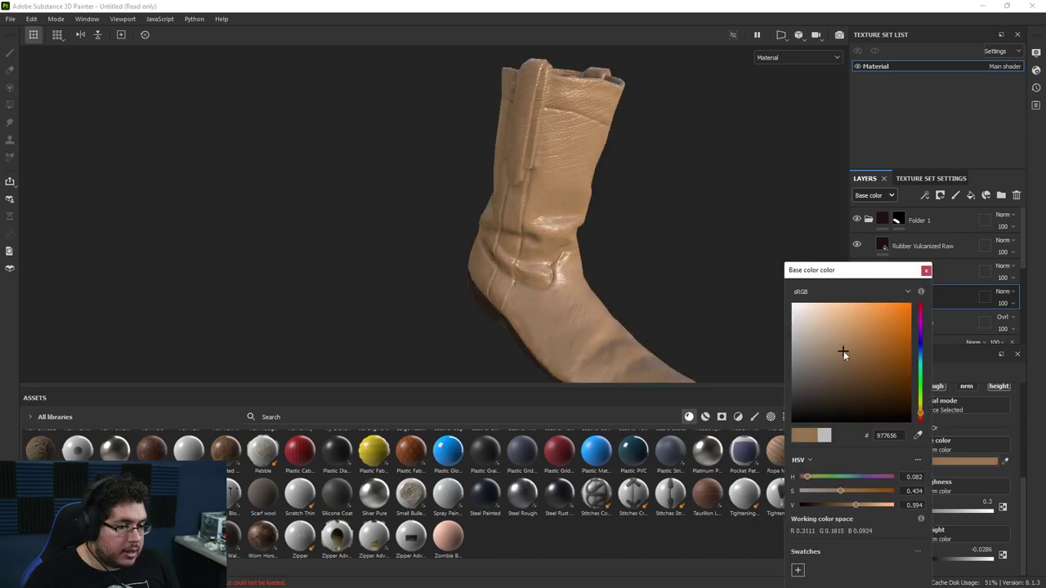
click(926, 270)
Give the tan fill layer a black mask containing a fill with the Grunge Scratches Rough texture.
right_click(900, 307)
click(933, 22)
right_click(899, 297)
click(918, 378)
click(932, 428)
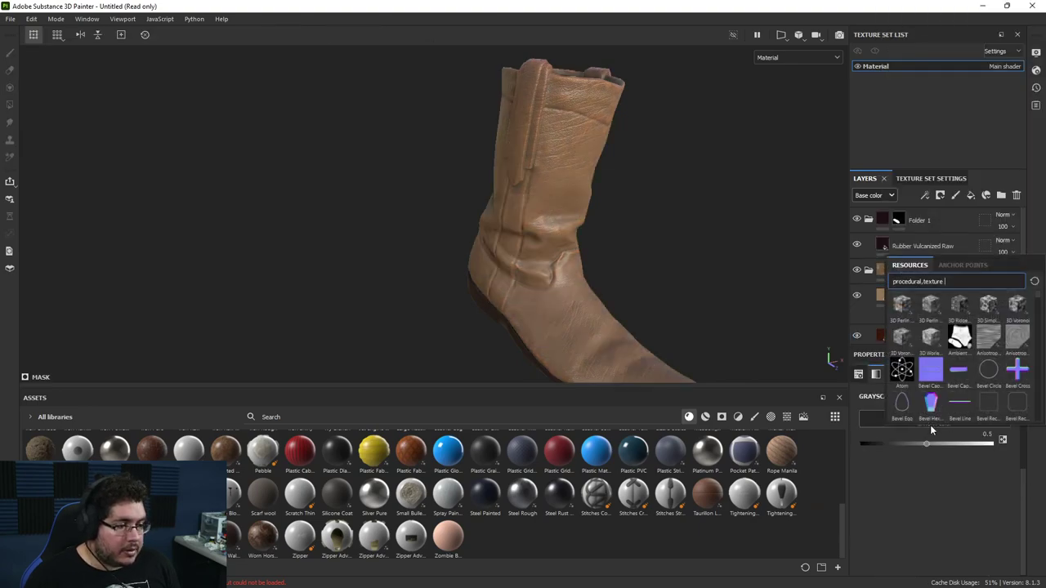
text(scrat)
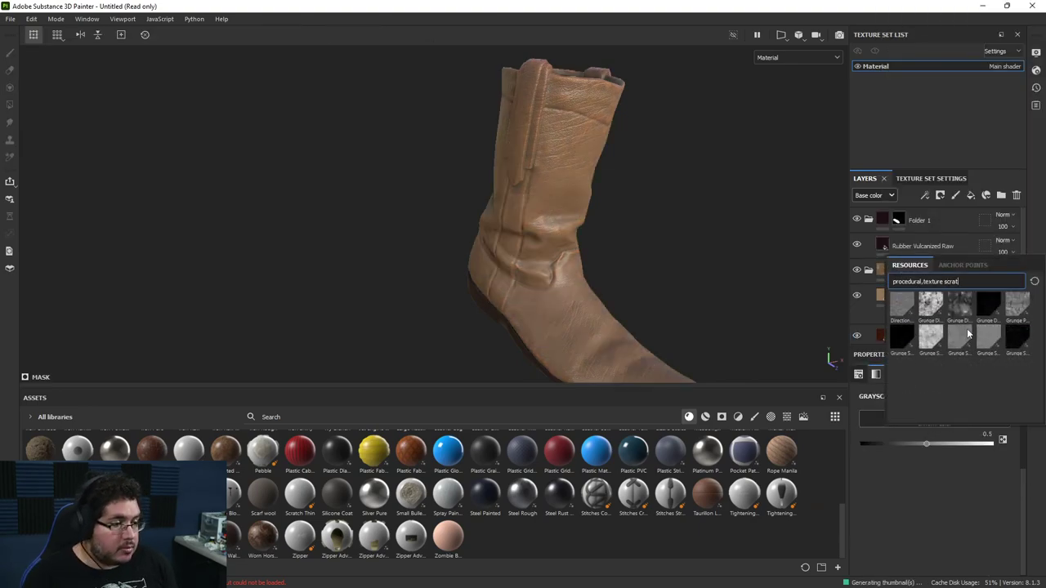
click(990, 335)
alt+drag(689, 322, 683, 354)
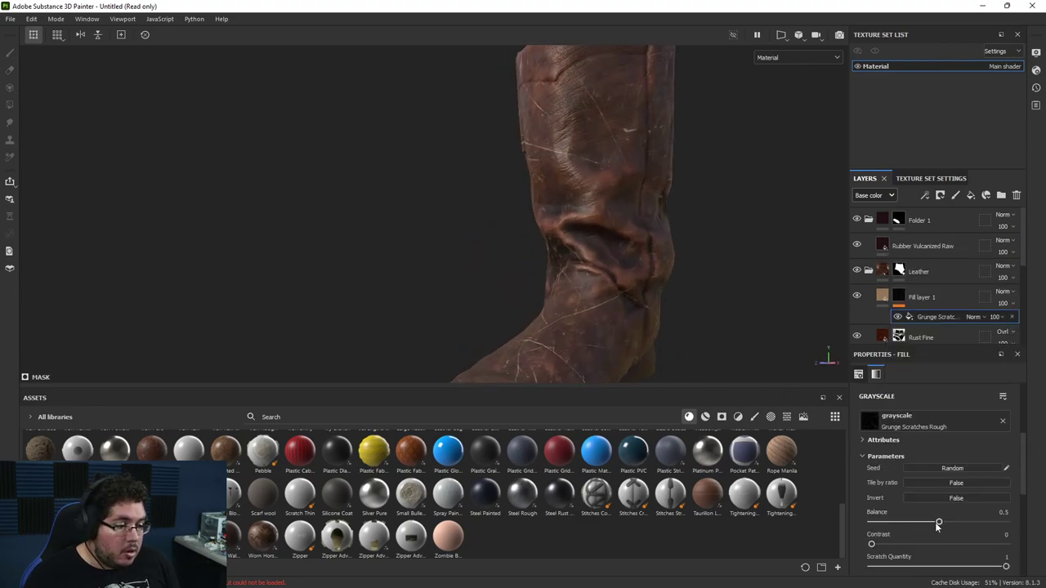
Set the scratches grunge to a tiling of 3 and a balance of 0.15, checking the scratches around the boot.
drag(970, 524, 919, 520)
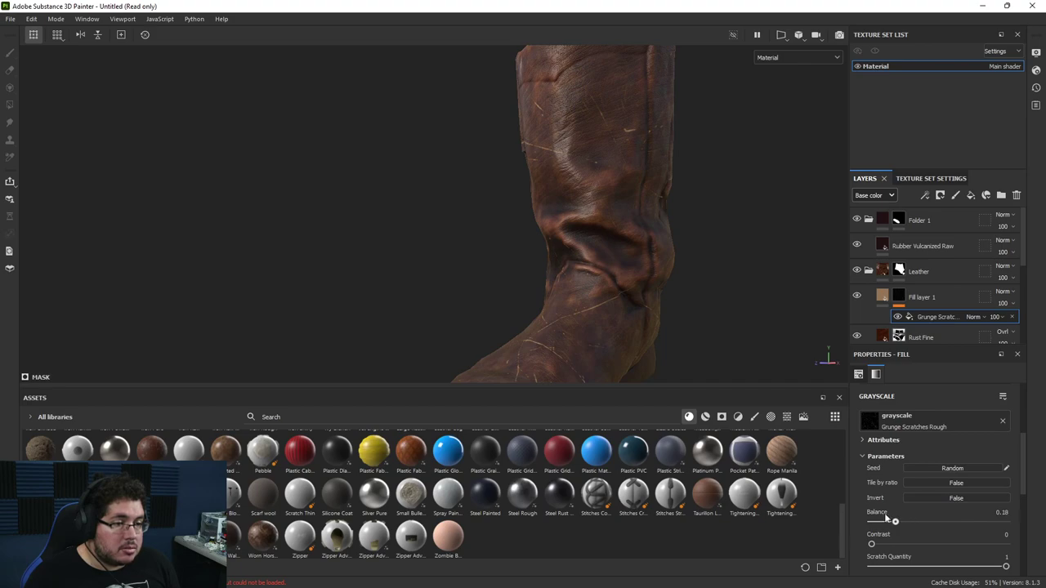
scroll(900, 520, up, 4)
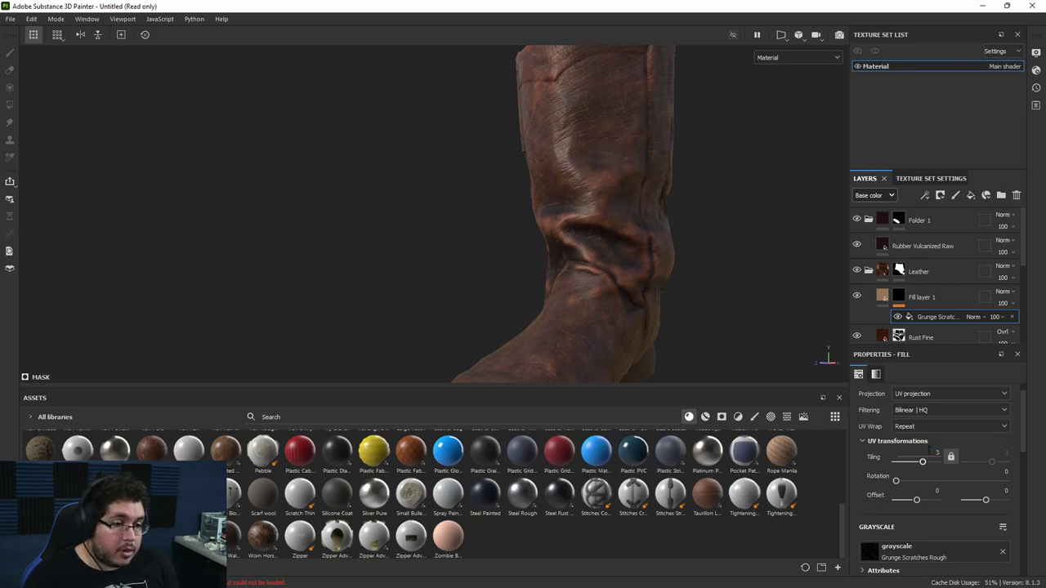
alt+drag(506, 297, 814, 334)
scroll(952, 495, down, 4)
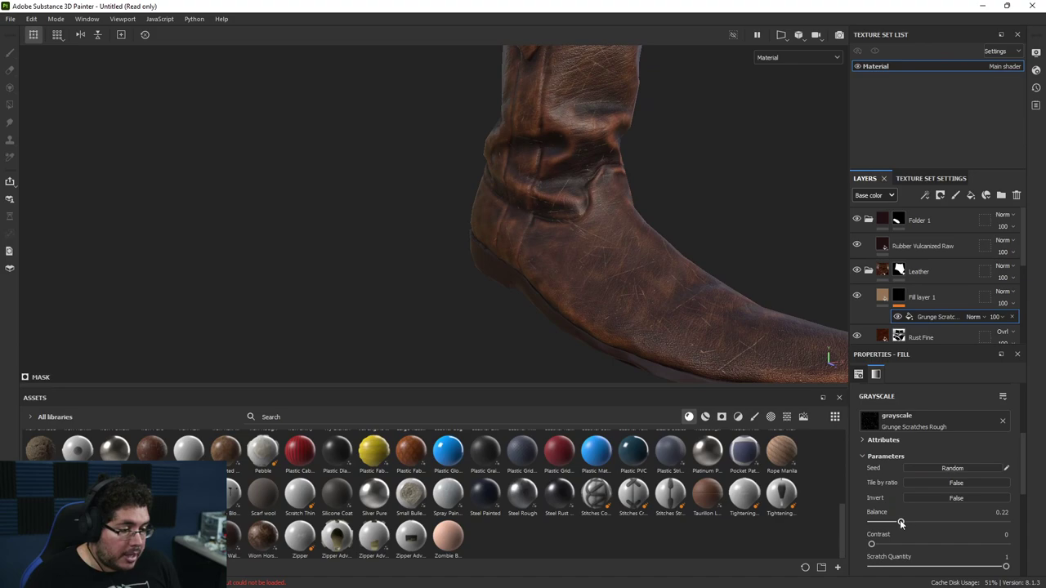
alt+drag(730, 367, 469, 261)
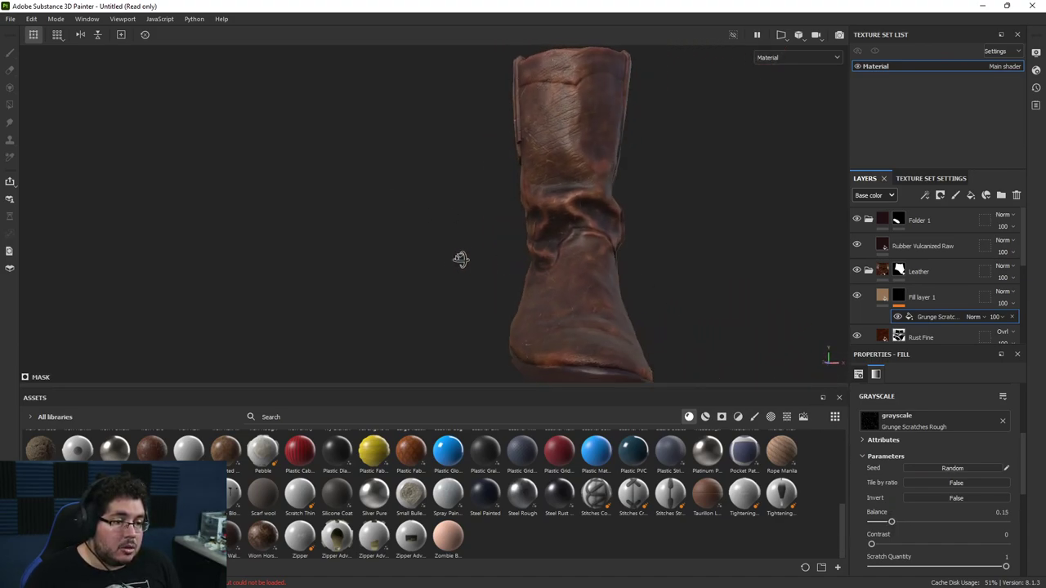
alt+right_drag(469, 262, 773, 334)
alt+drag(773, 334, 654, 205)
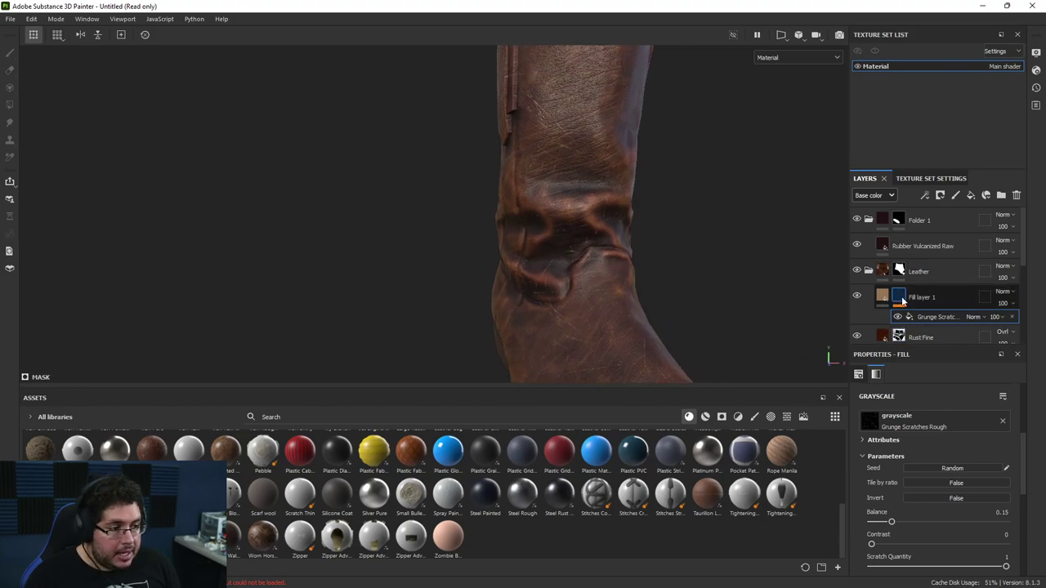
Add a paint effect to the scratch layer's mask and brush black with a 59.29 size brush to thin out the scratches.
right_click(899, 297)
click(859, 374)
alt+drag(532, 264, 561, 269)
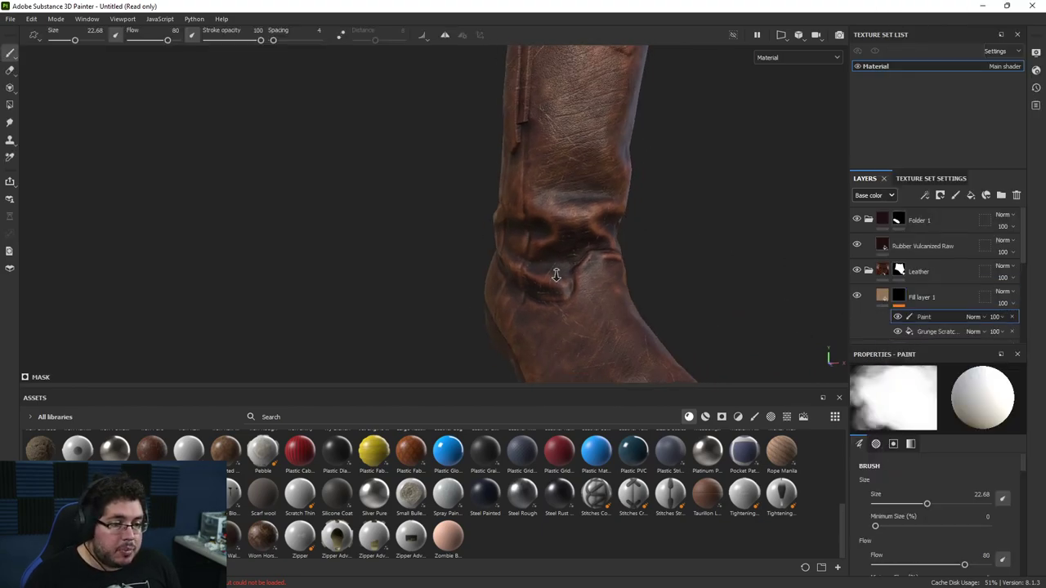
key(x)
alt+drag(557, 315, 616, 237)
alt+middle_drag(612, 300, 589, 205)
ctrl+right_drag(588, 205, 643, 205)
alt+middle_drag(595, 201, 575, 280)
mouse_move(594, 159)
alt+mouse_down()
mouse_move(560, 303)
mouse_move(572, 280)
mouse_move(542, 234)
mouse_move(595, 135)
mouse_move(591, 158)
mouse_move(519, 241)
alt+mouse_up()
mouse_move(490, 350)
alt+mouse_down()
mouse_move(630, 229)
mouse_move(409, 269)
alt+mouse_up()
alt+drag(754, 218, 817, 233)
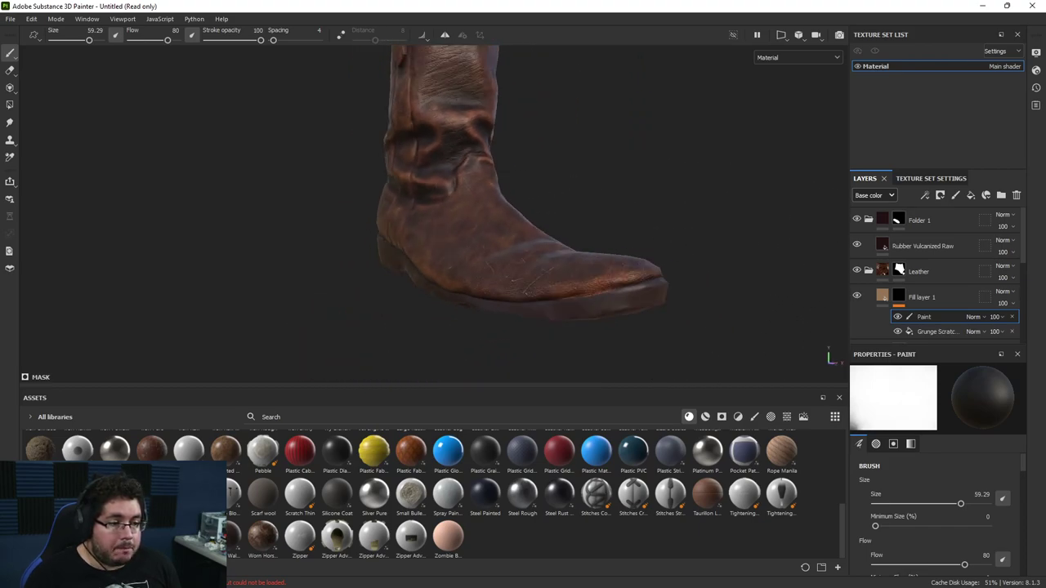
Set the Rubber Vulcanized Raw layer's roughness to 0.62 and check the sole from several angles.
click(876, 251)
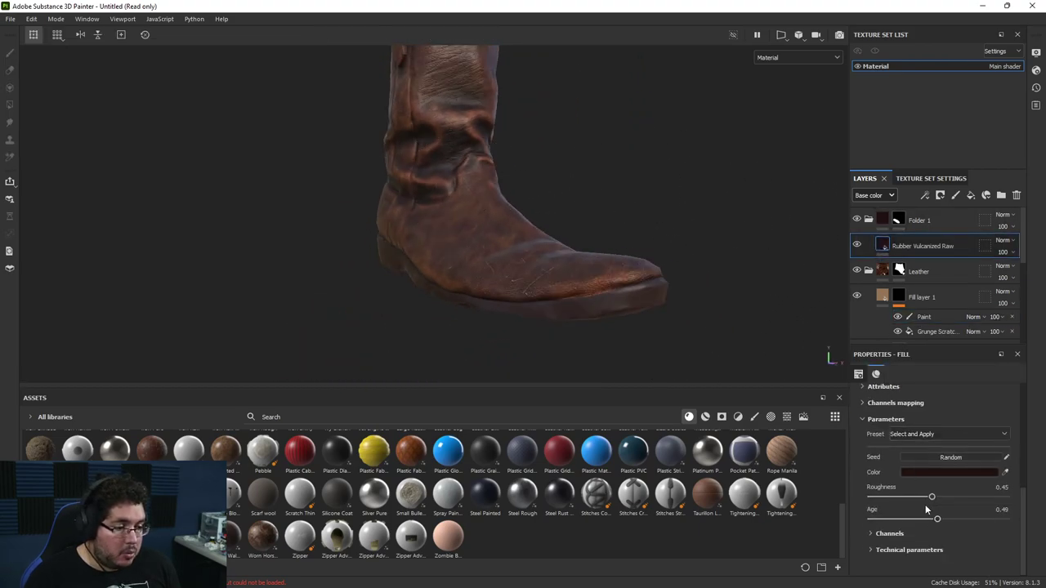
drag(931, 498, 954, 500)
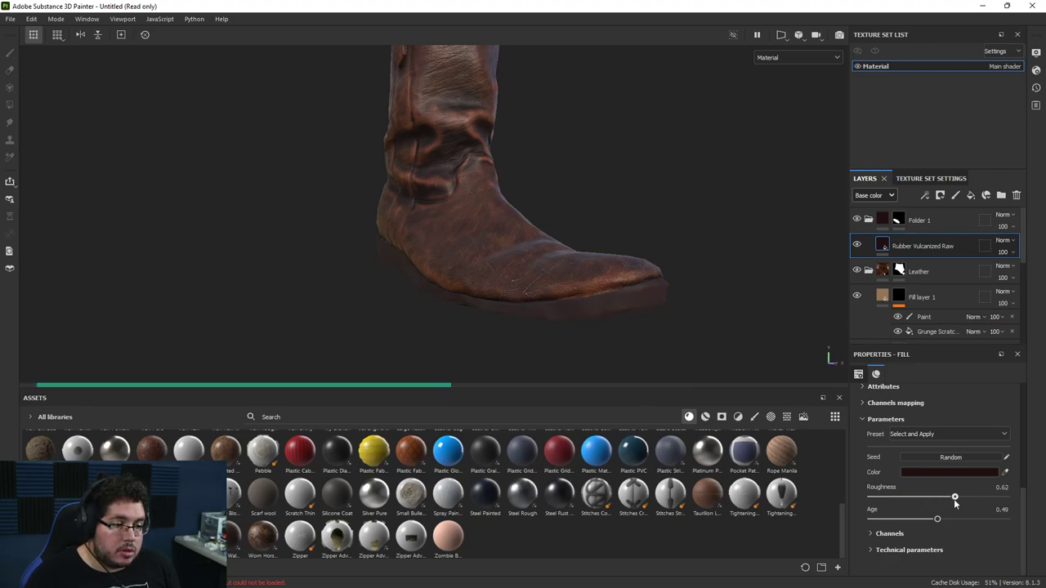
scroll(572, 282, down, 3)
alt+drag(526, 279, 300, 215)
alt+middle_drag(704, 255, 536, 319)
alt+drag(535, 319, 698, 199)
alt+middle_drag(523, 245, 719, 262)
alt+right_drag(720, 261, 719, 376)
alt+drag(719, 376, 684, 343)
scroll(683, 330, up, 2)
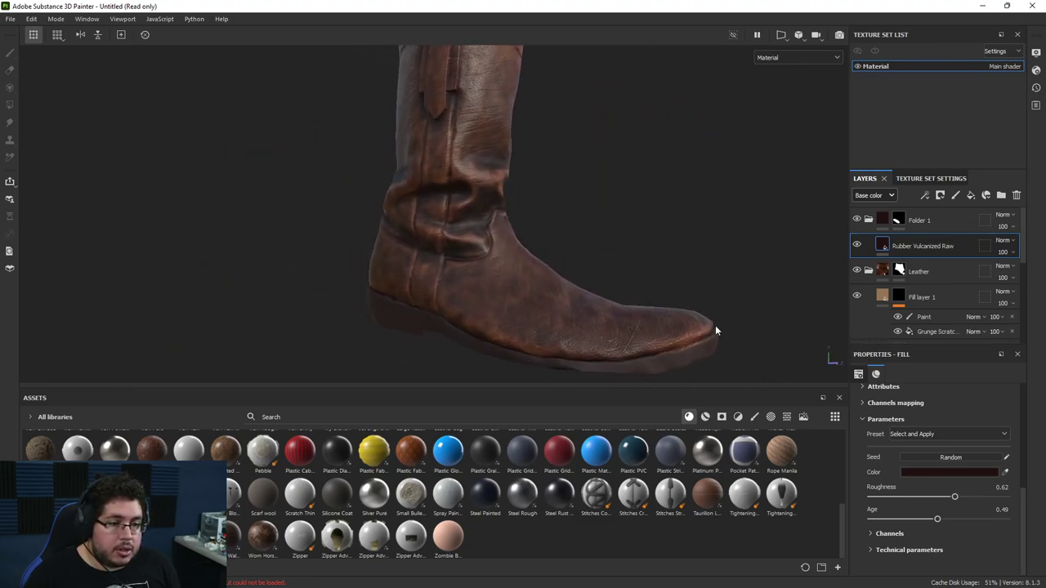
Lower the Rust Fine layer's base color opacity to 70 and check the leather tone.
scroll(883, 265, down, 3)
click(881, 256)
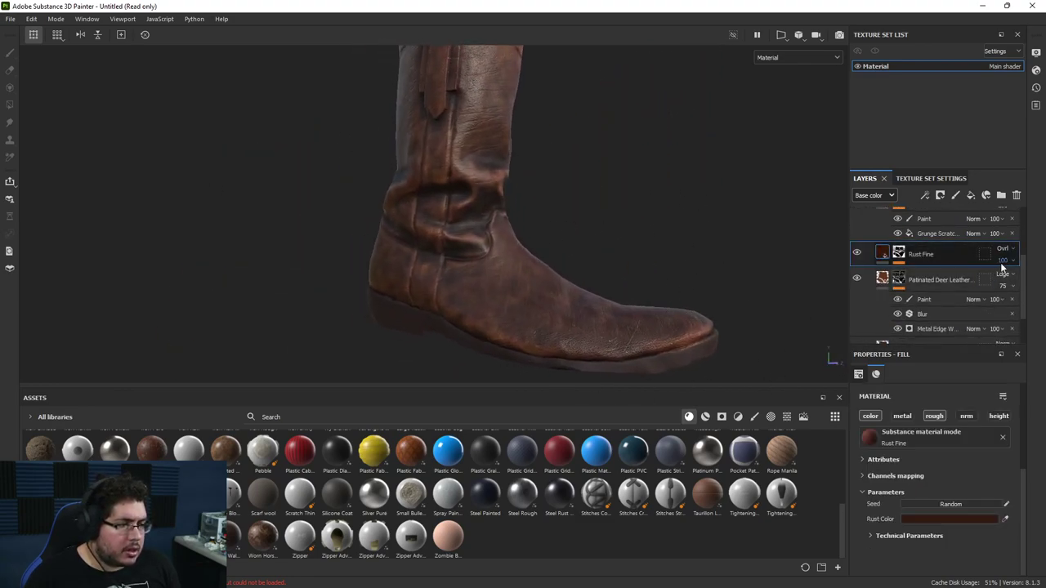
drag(1025, 284, 1005, 288)
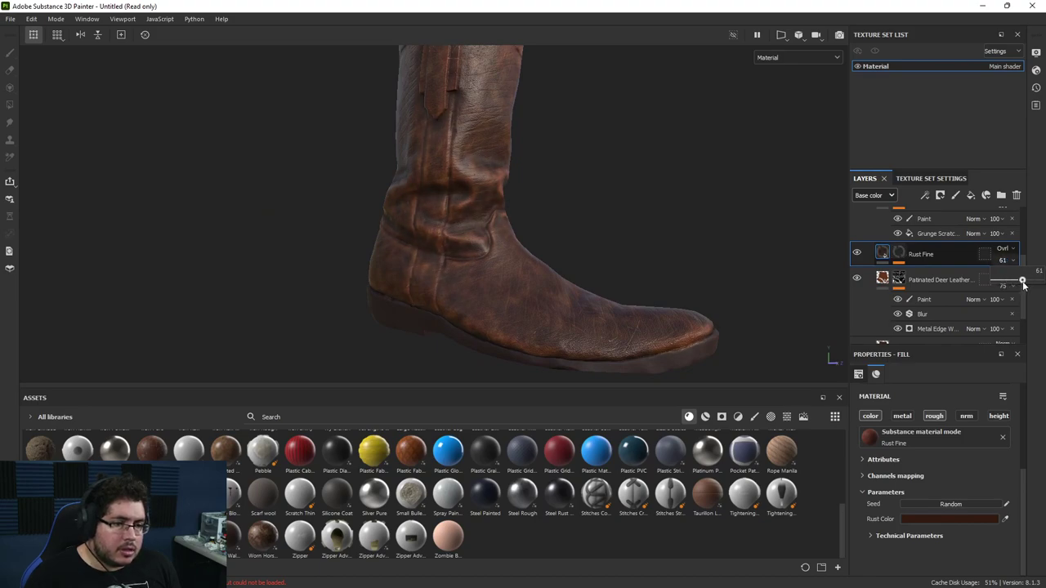
alt+drag(783, 298, 663, 302)
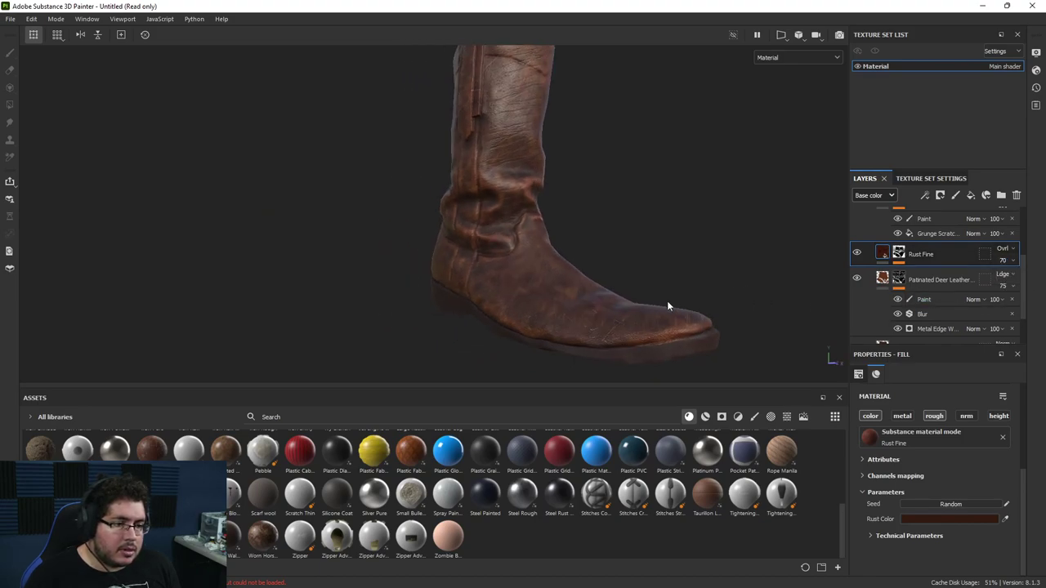
scroll(915, 264, up, 3)
Set the base Patinated Deer Leather layer's Grain Intensity to 0.28 and Wrinkles Intensity to 0.31.
scroll(899, 286, down, 4)
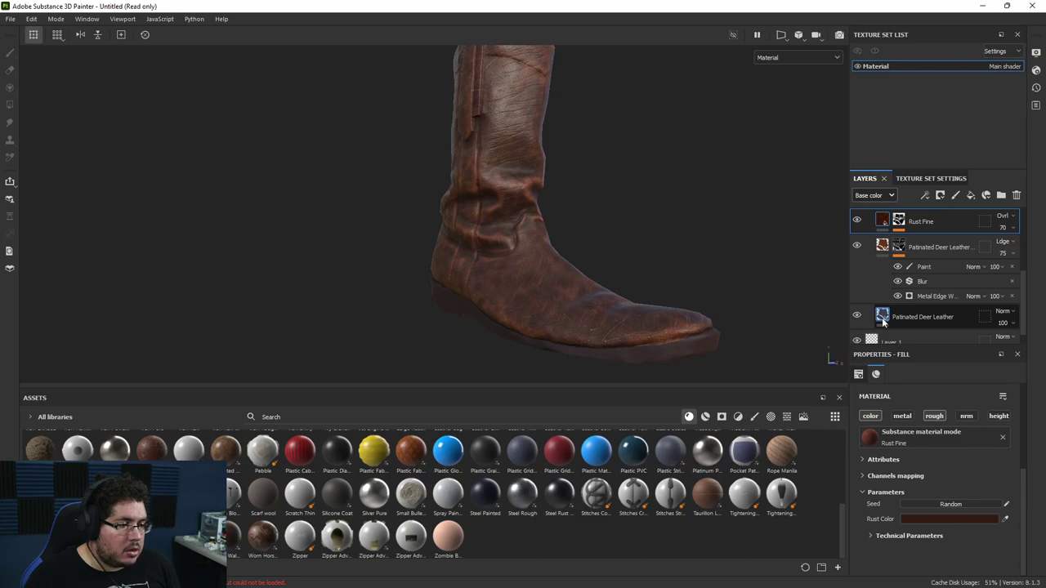
click(883, 321)
scroll(903, 485, down, 2)
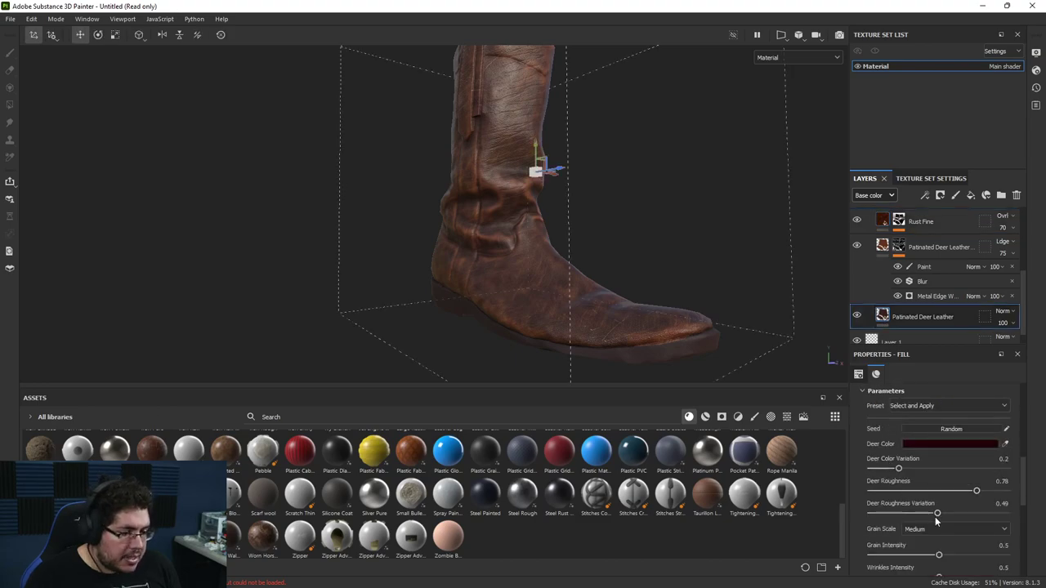
scroll(935, 516, down, 2)
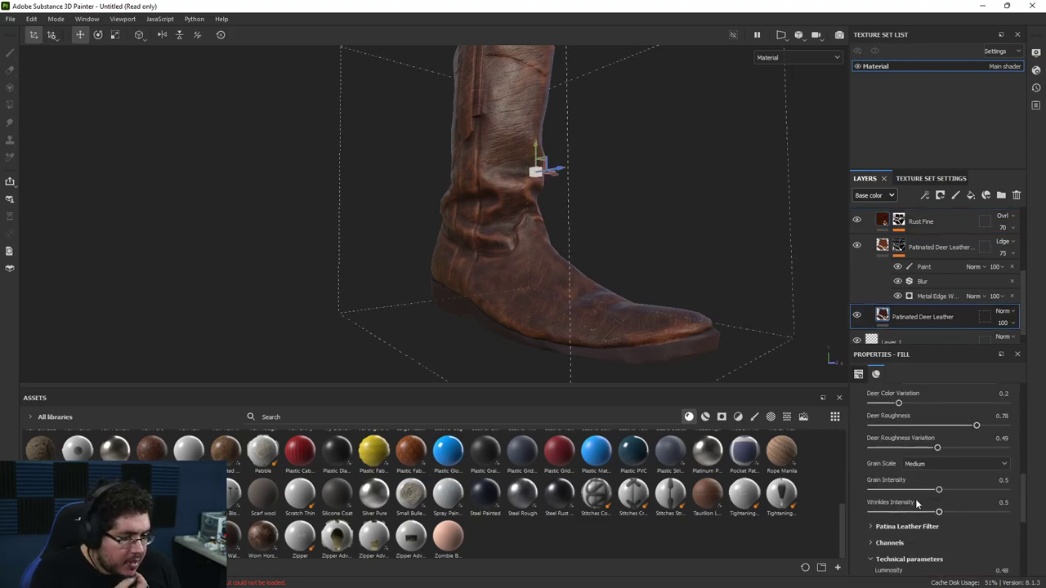
click(894, 510)
click(891, 490)
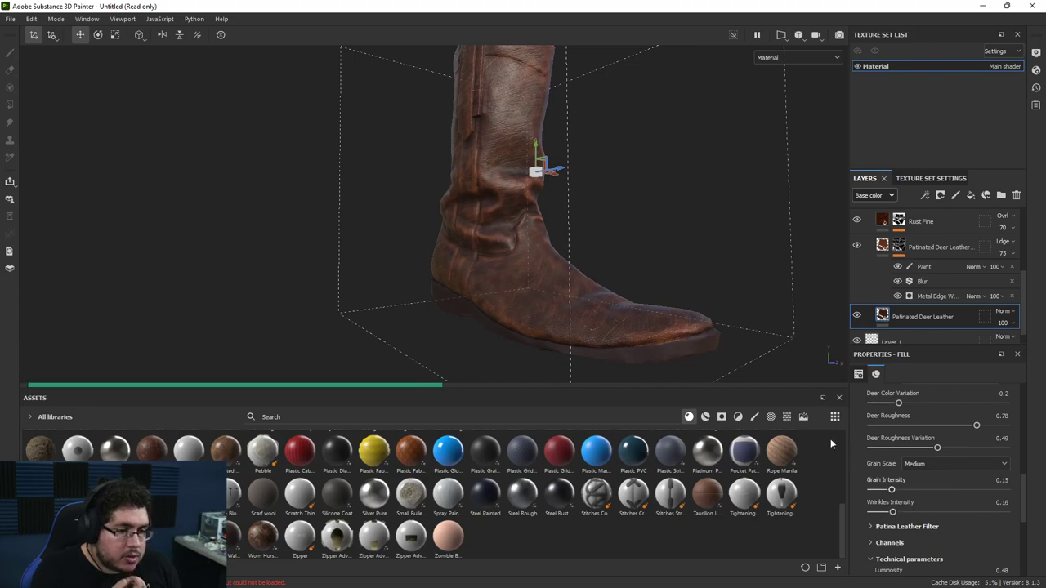
alt+drag(687, 314, 605, 270)
scroll(650, 280, up, 2)
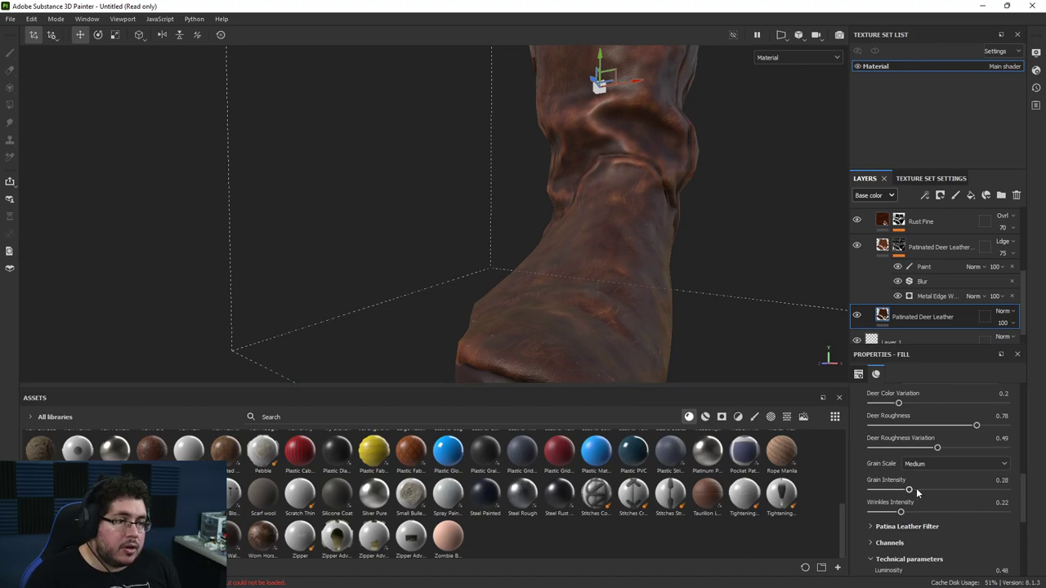
Inspect the finished leather close up and from a distance around the whole boot.
alt+drag(572, 299, 506, 221)
alt+middle_drag(507, 221, 523, 236)
alt+drag(522, 236, 491, 313)
alt+right_drag(654, 307, 795, 301)
alt+right_drag(721, 293, 376, 264)
alt+middle_drag(724, 362, 626, 228)
alt+right_drag(626, 229, 477, 223)
alt+drag(478, 223, 765, 256)
alt+right_drag(765, 256, 465, 234)
alt+drag(583, 289, 666, 266)
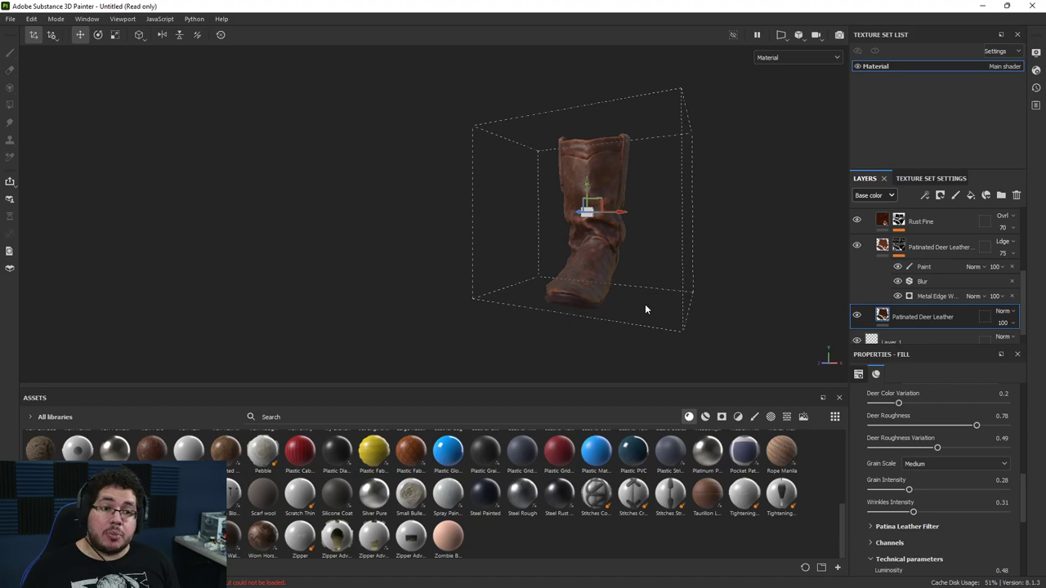
alt+drag(645, 309, 779, 126)
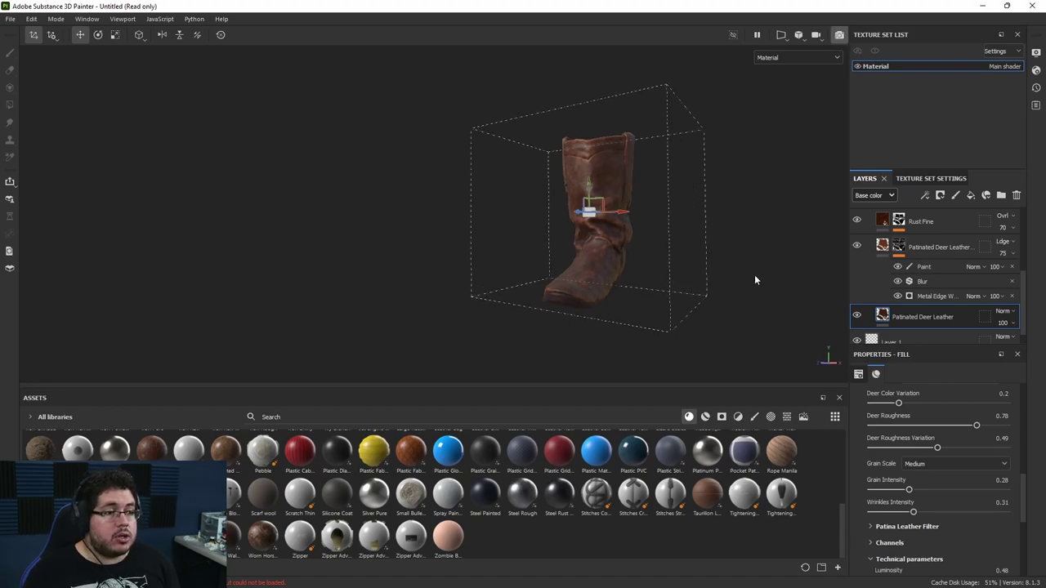
Render the boot in Iray and frame it large from its side against the outdoor environment.
key(F10)
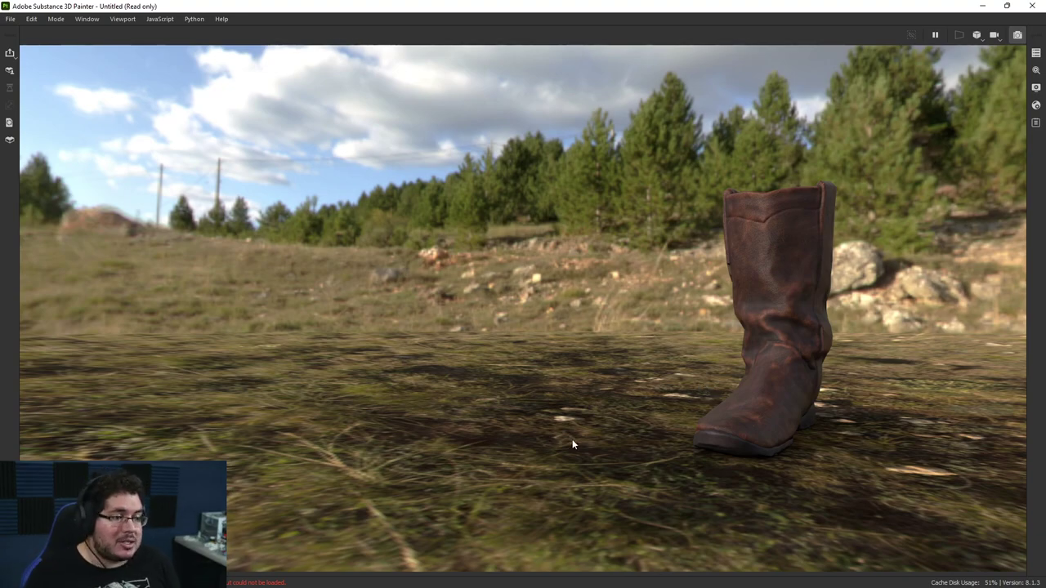
alt+drag(611, 428, 412, 423)
alt+middle_drag(602, 368, 586, 420)
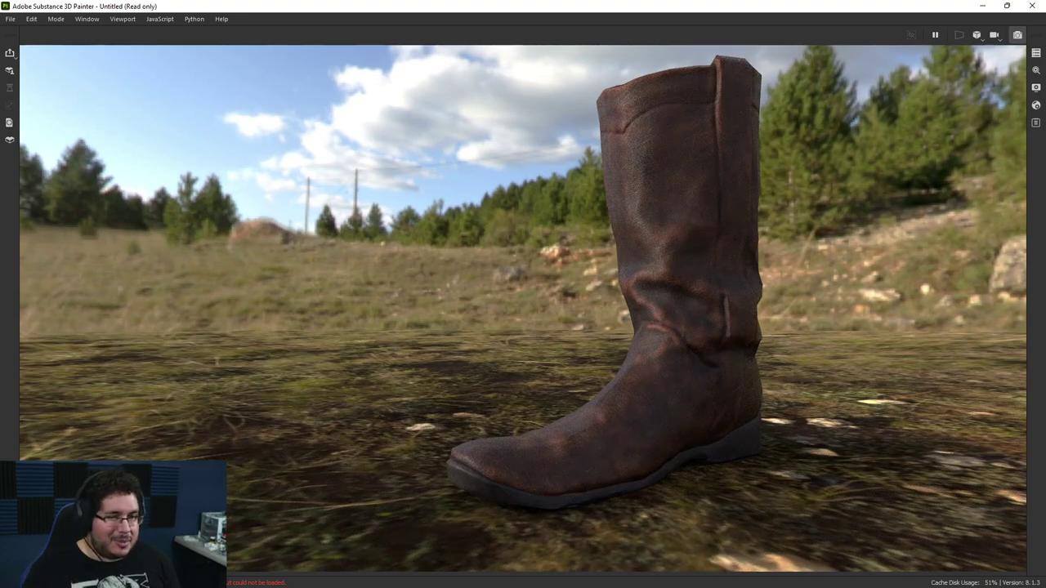